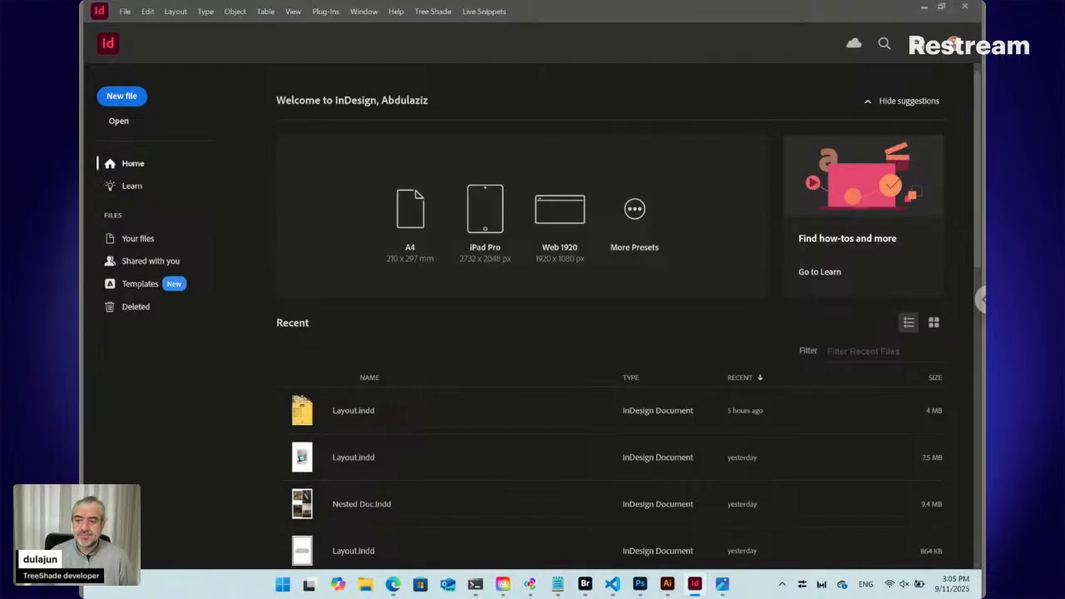
- Switch to the Edge browser, download the sample CSV file from the ChatGPT conversation, and show it in its folder
left_click(392, 584)
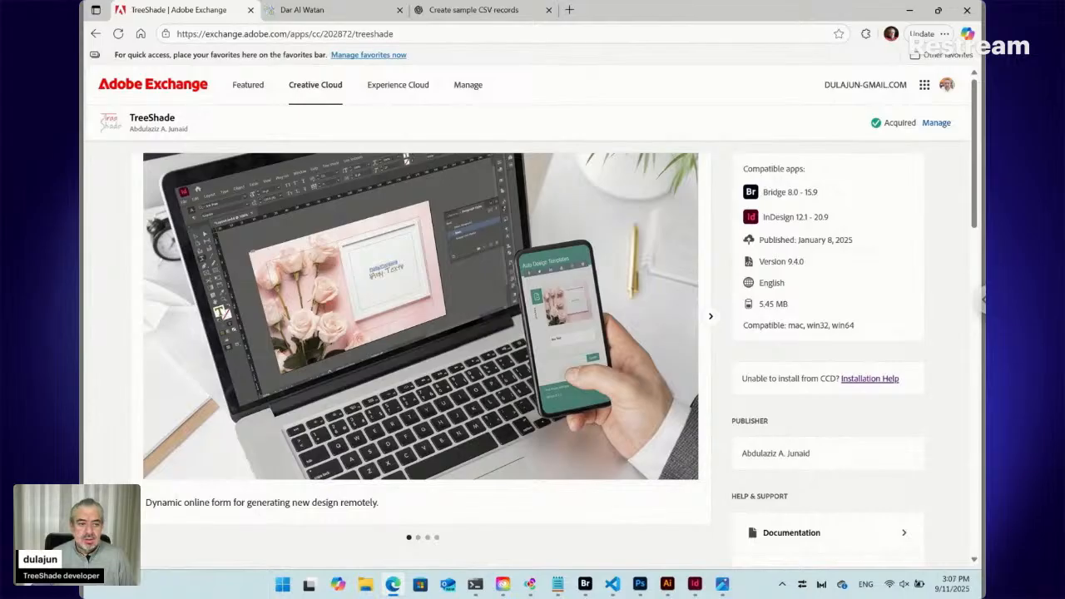
left_click(479, 12)
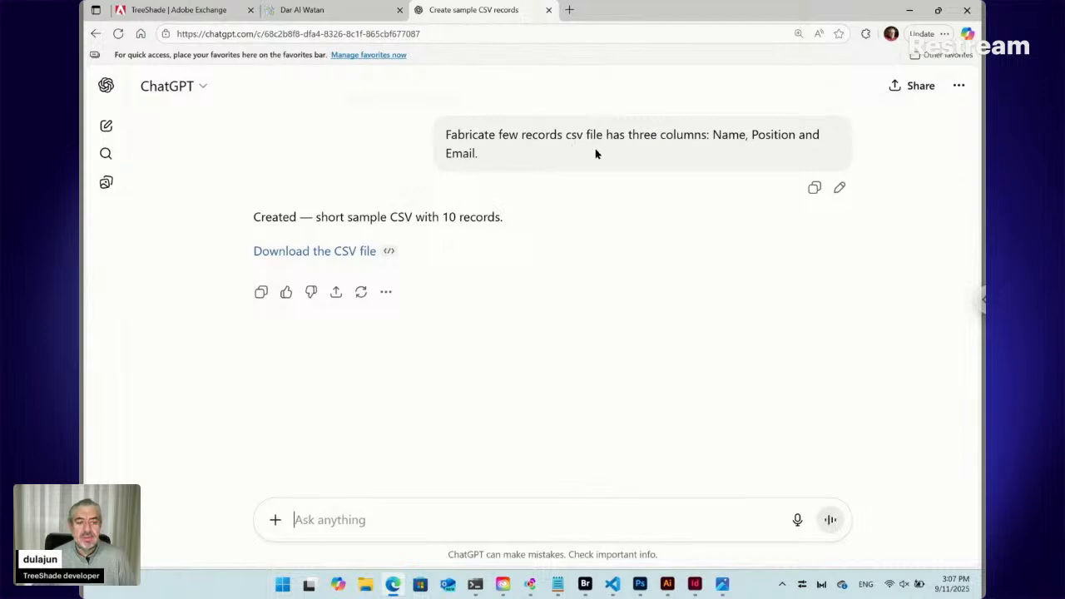
left_click(311, 253)
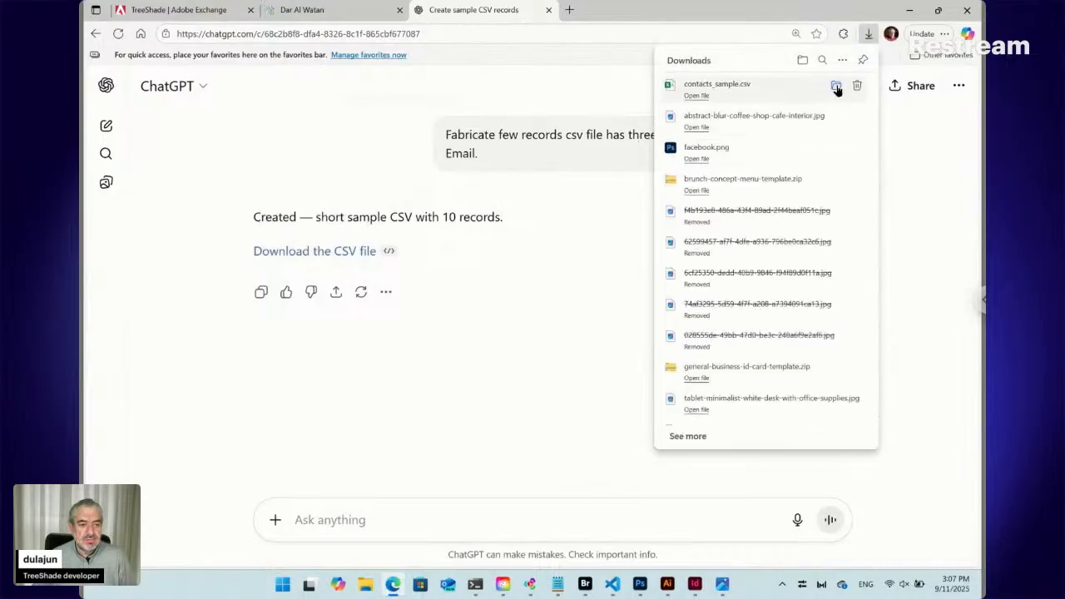
left_click(837, 90)
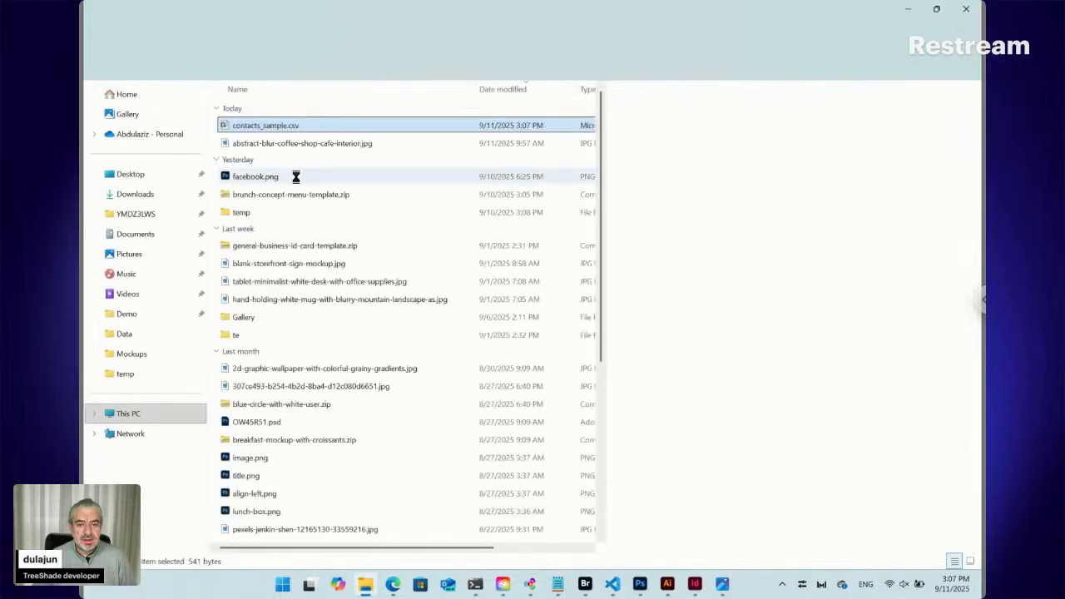
- Open contacts_sample.csv in Excel, widen the Name column to review the records, and close the workbook
double_click(225, 127)
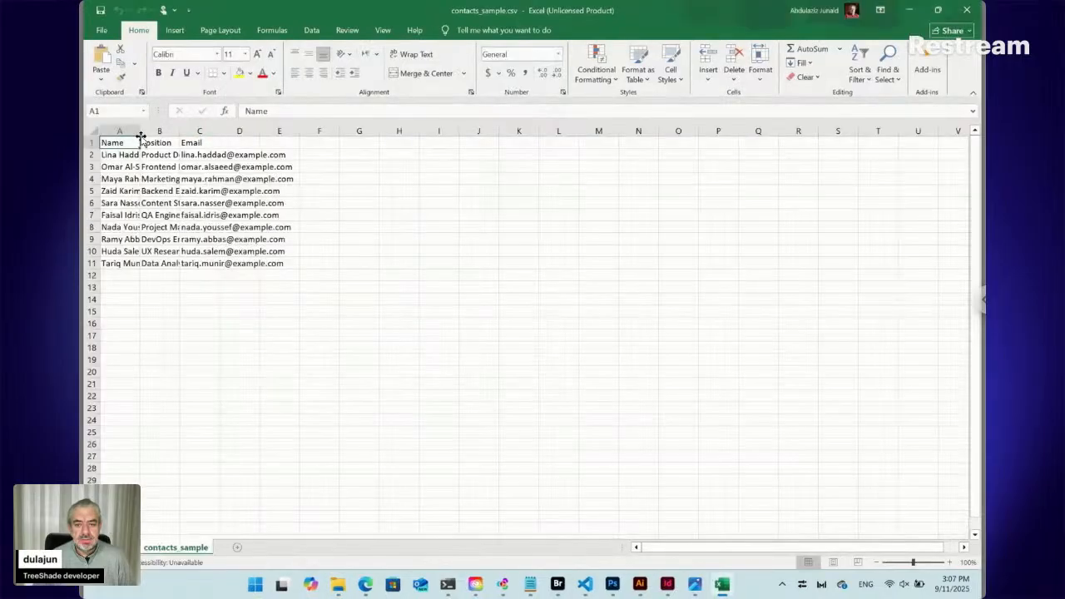
left_click_drag(139, 132, 159, 132)
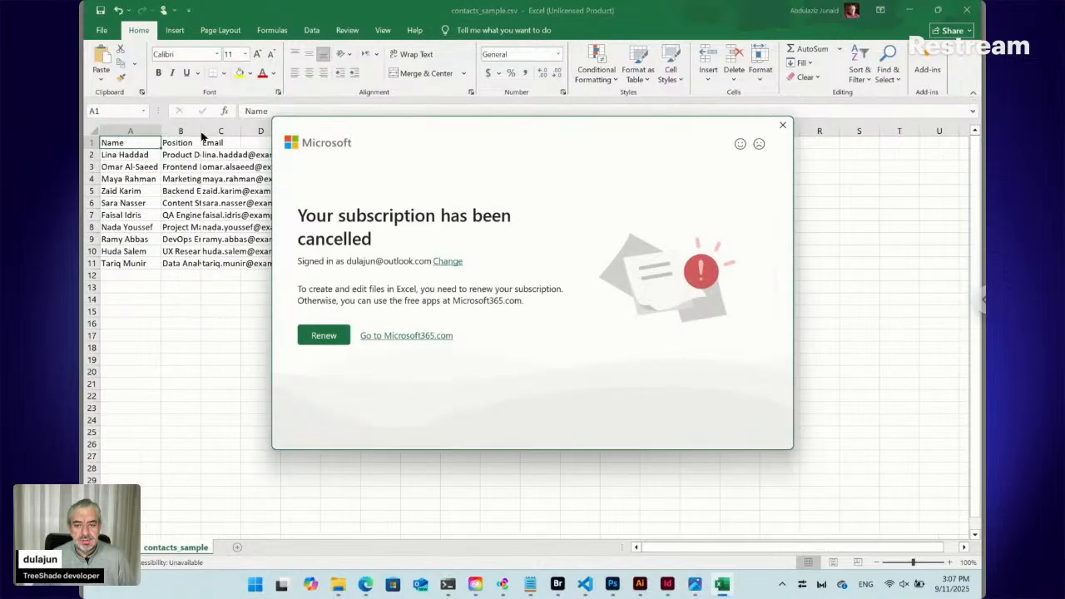
left_click(783, 126)
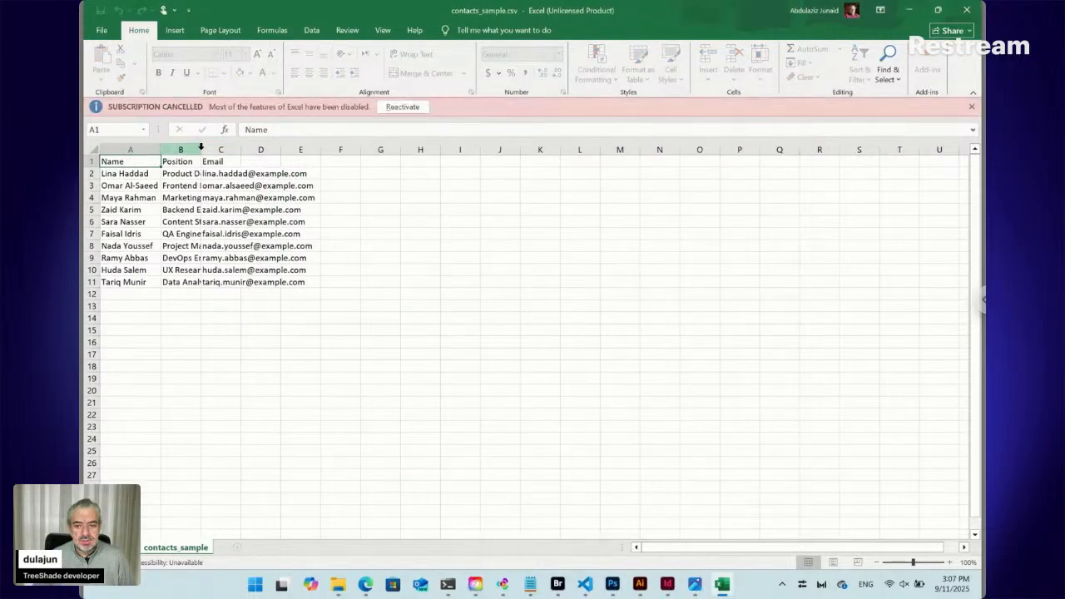
left_click(193, 150)
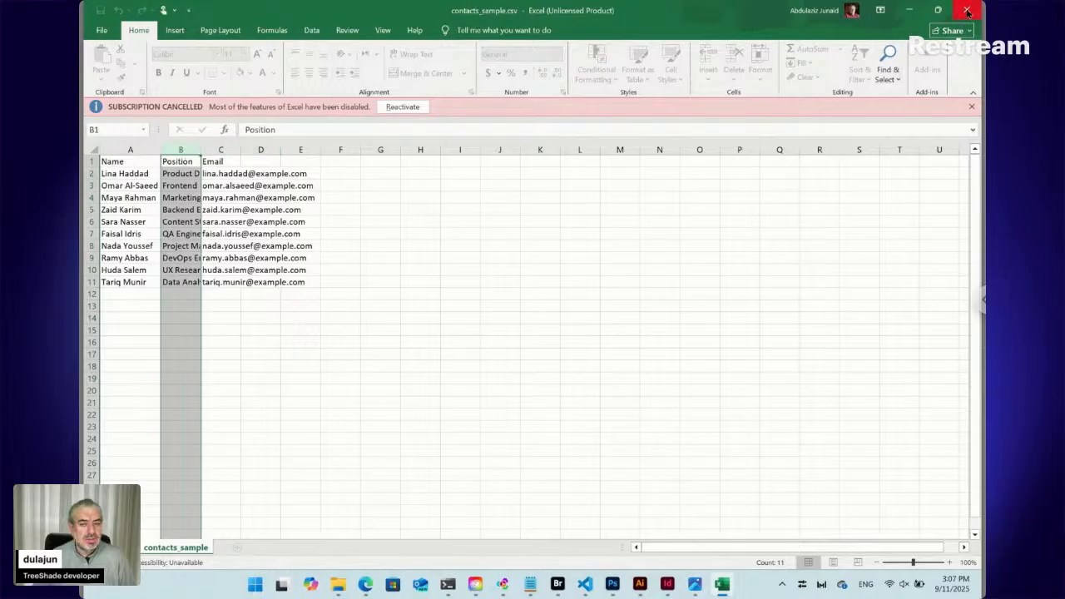
left_click(966, 11)
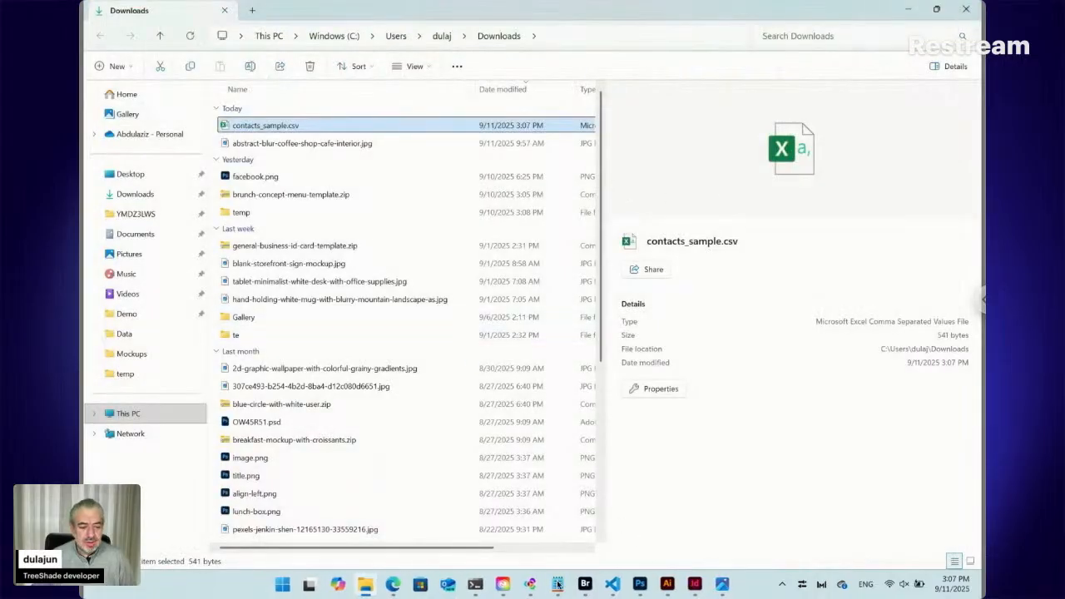
- Switch to Adobe Bridge and maximize its window
left_click(586, 584)
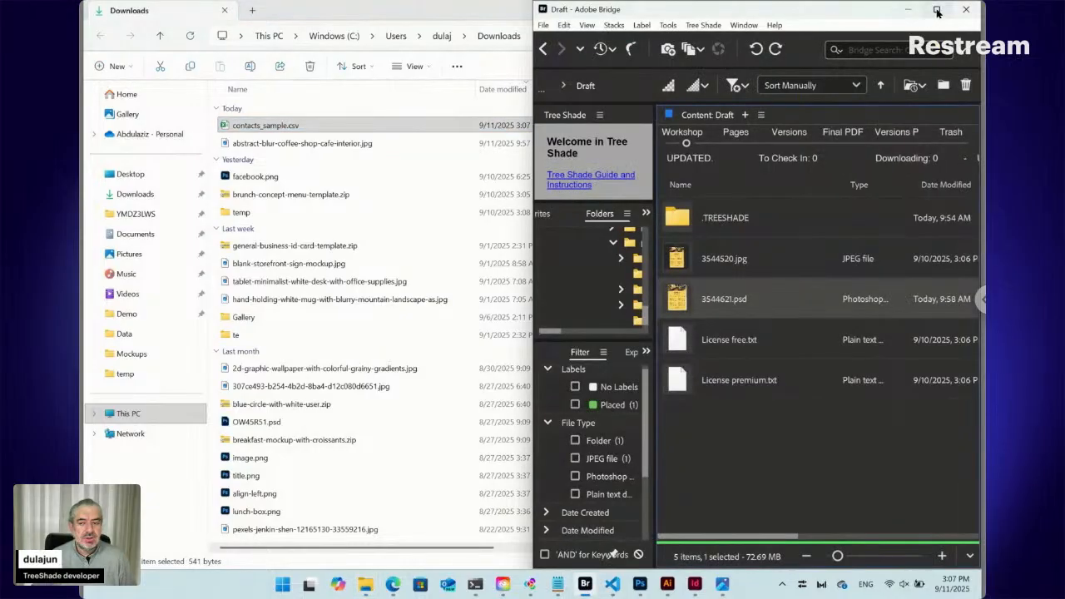
mouse_move(938, 12)
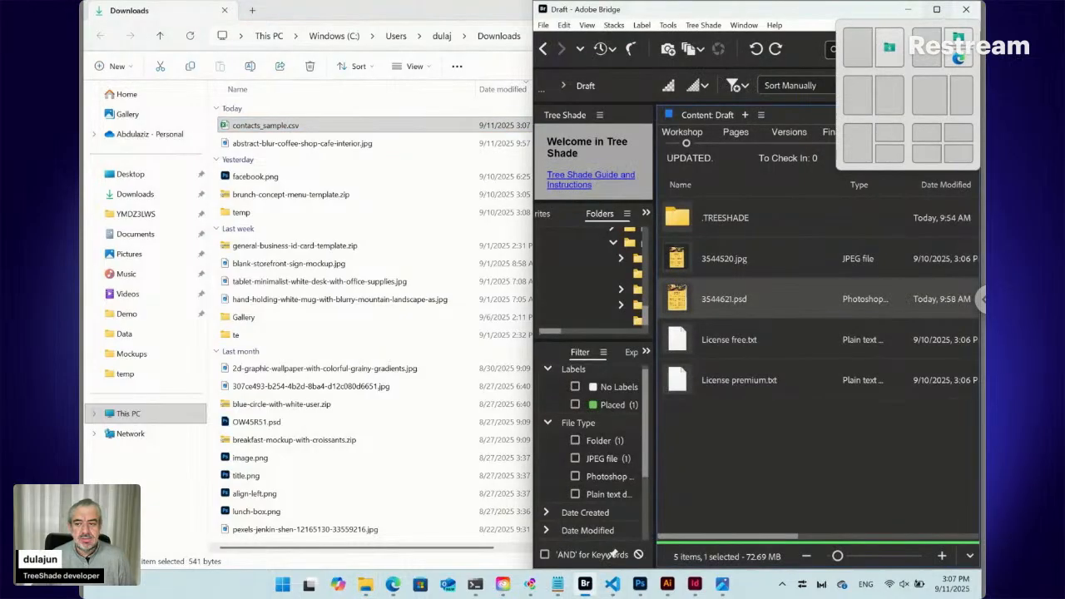
left_click(938, 12)
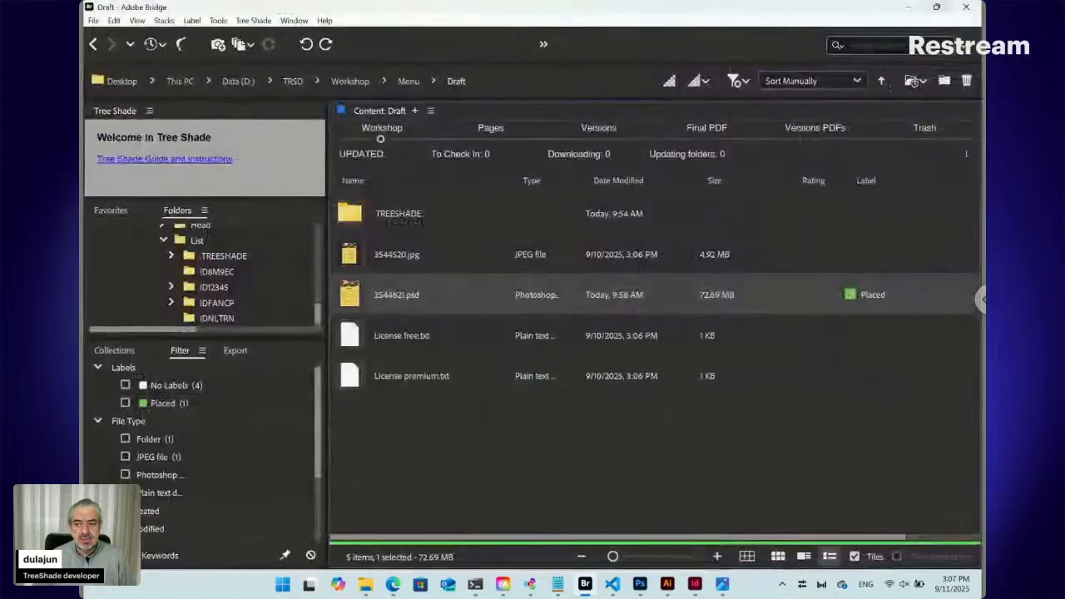
- Look into the Workshop root folder, then view the saved versions of 3544621.psd in the Draft folder and return to its Workshop view
left_click(351, 82)
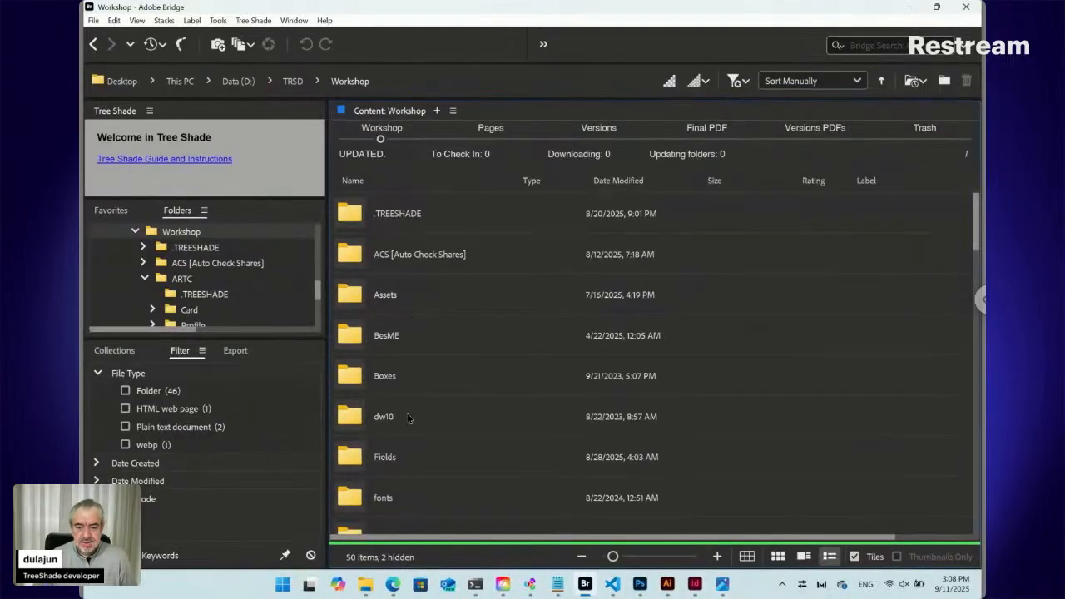
left_click(94, 45)
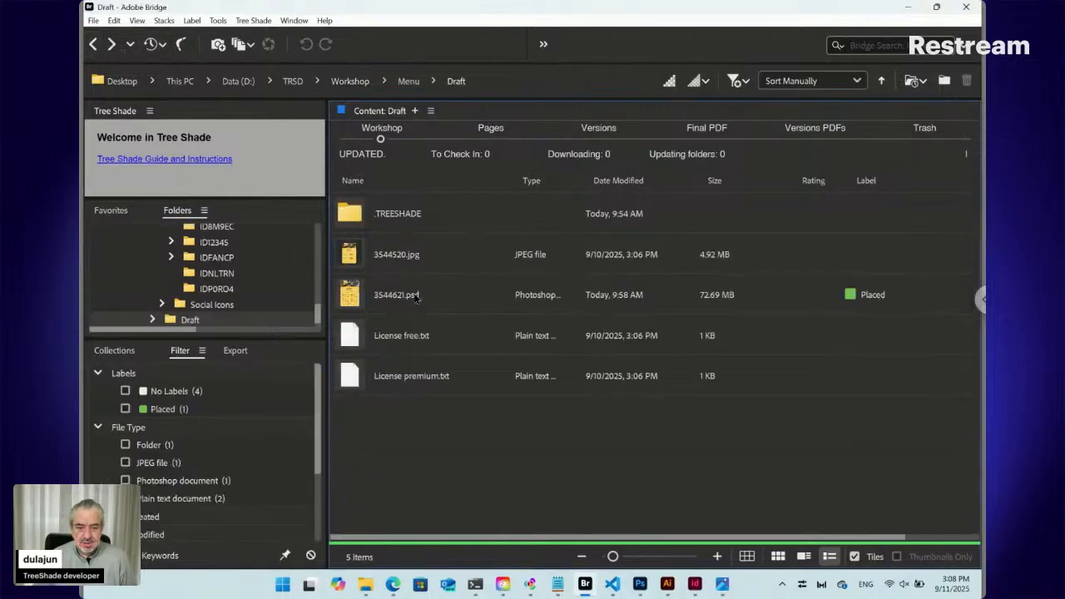
left_click(416, 298)
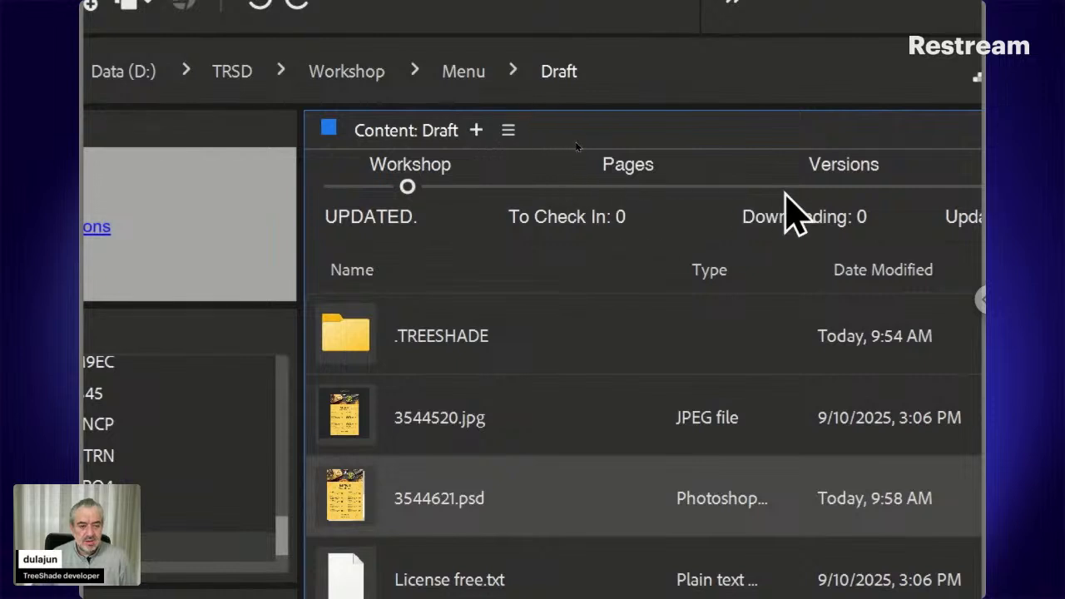
left_click(844, 186)
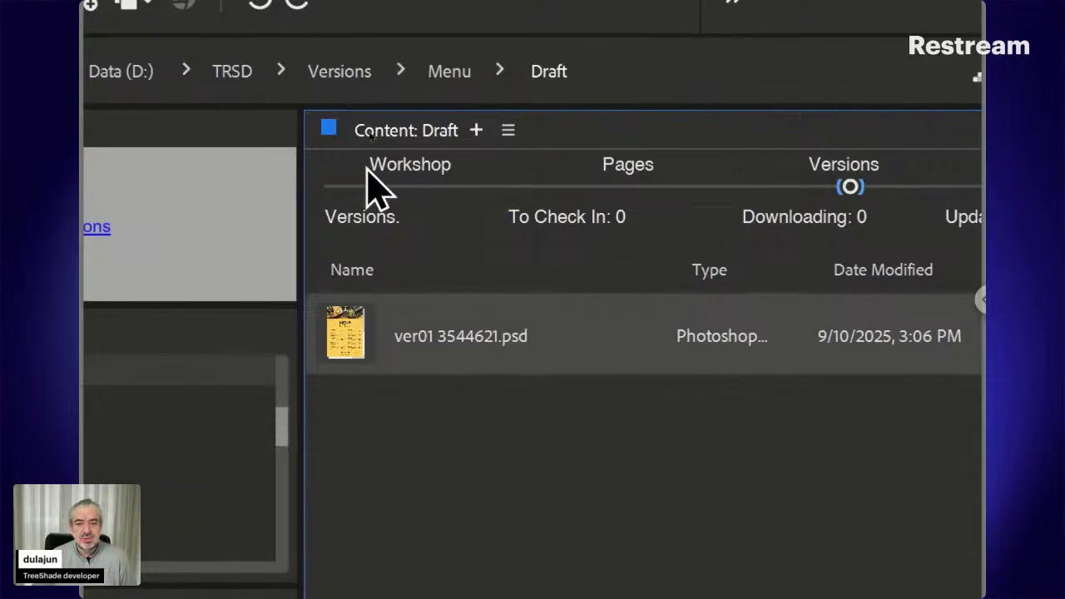
left_click(407, 185)
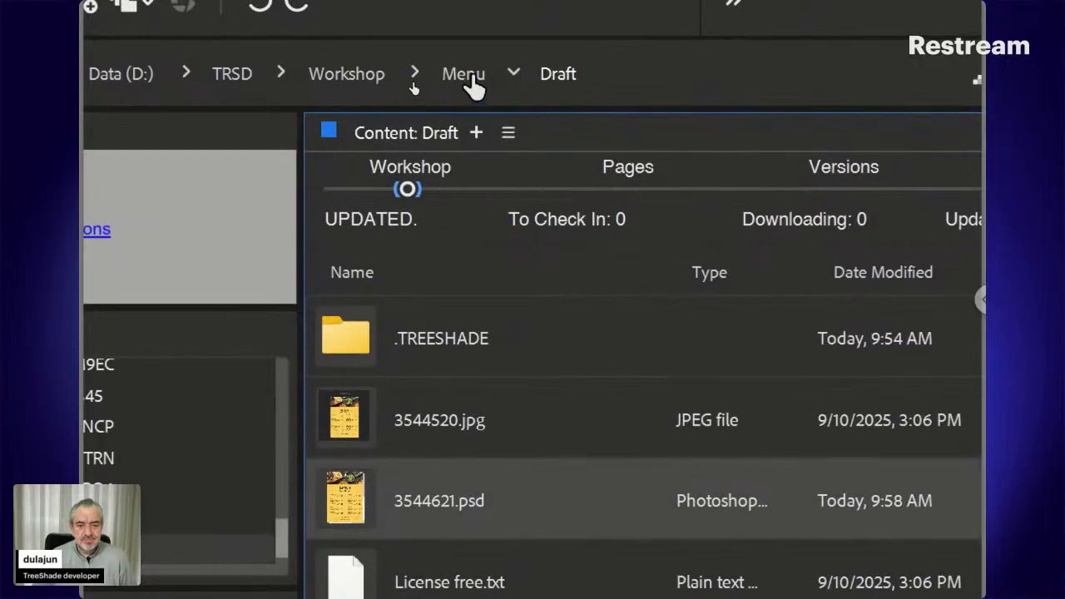
- View the page previews and saved versions of Layout.indd in the Menu folder, then return to the Workshop view
left_click(470, 79)
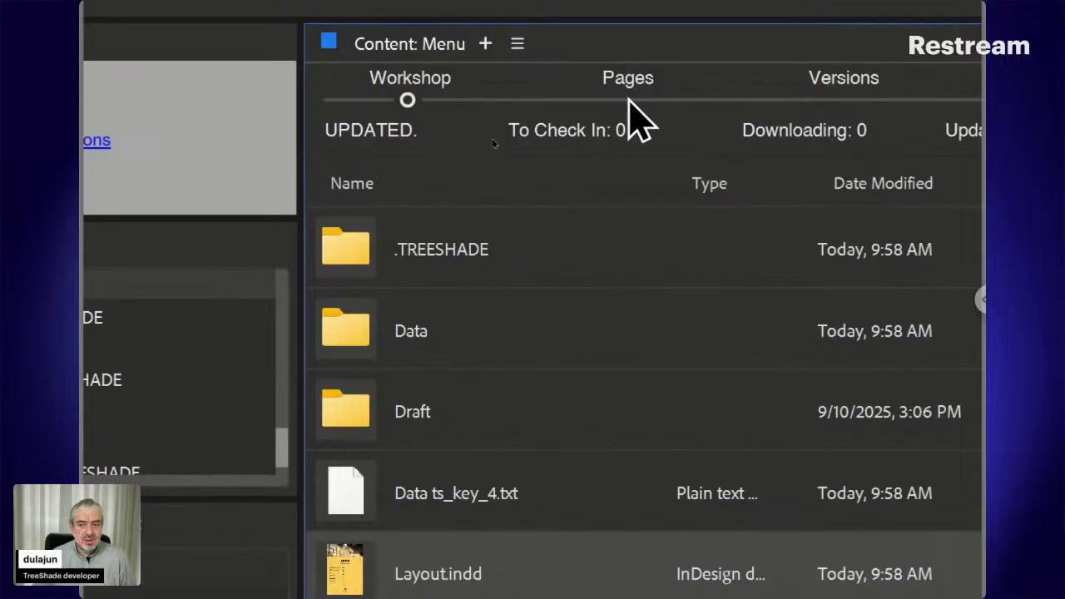
left_click(629, 98)
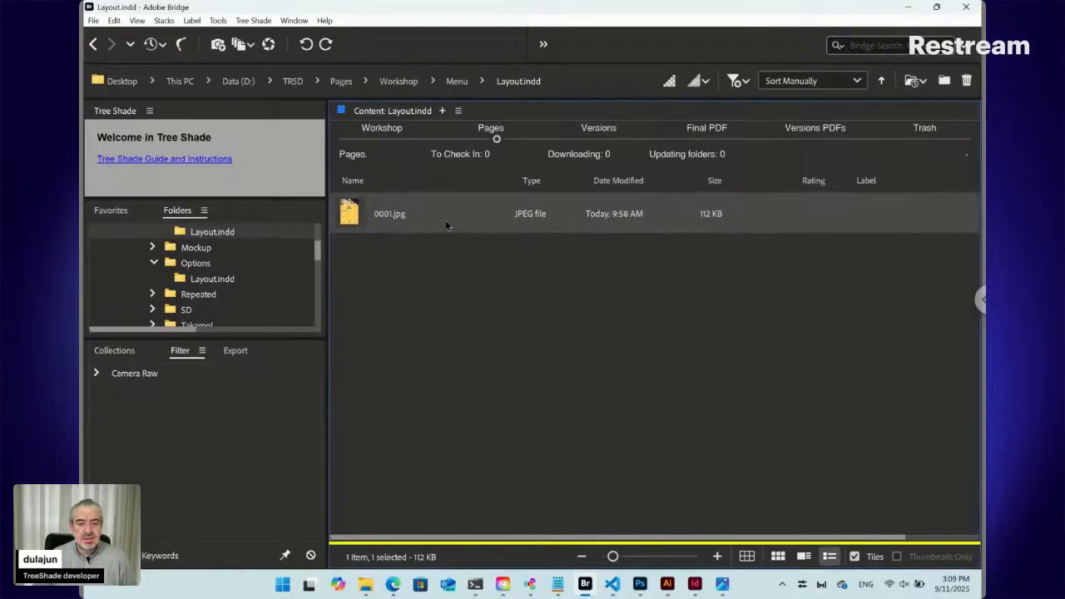
left_click(601, 139)
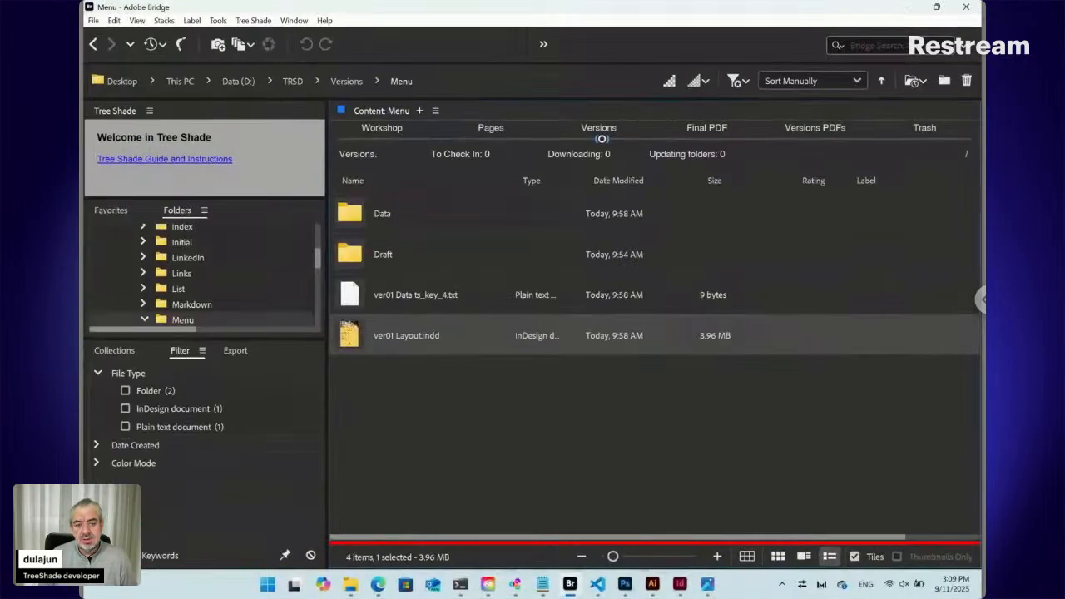
left_click(381, 133)
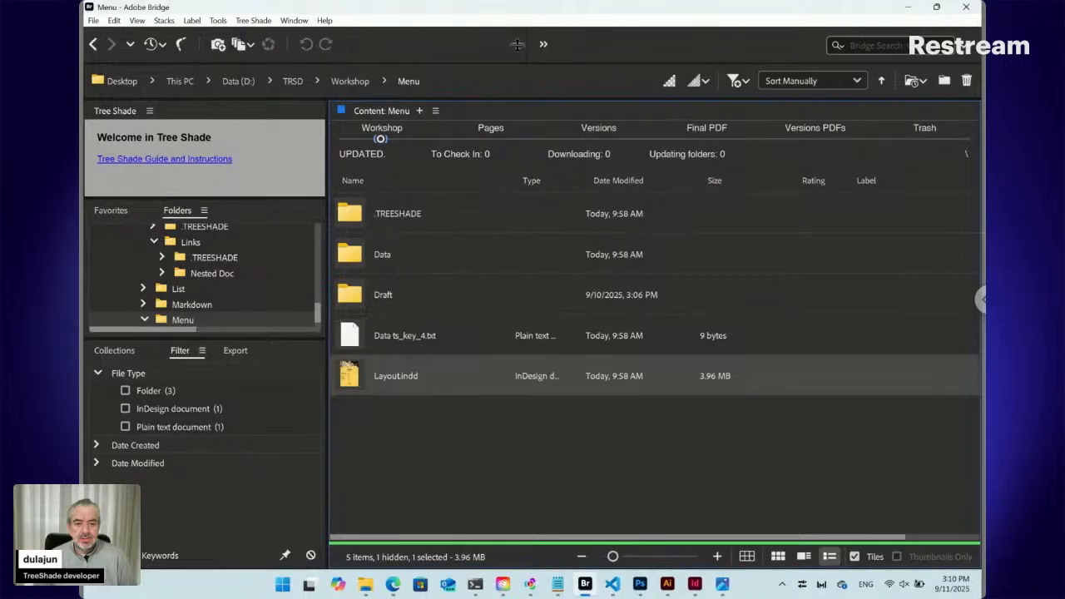
- Go to the Workshop root folder, inspect the contents of its CSV folder, and return to the root
left_click(357, 83)
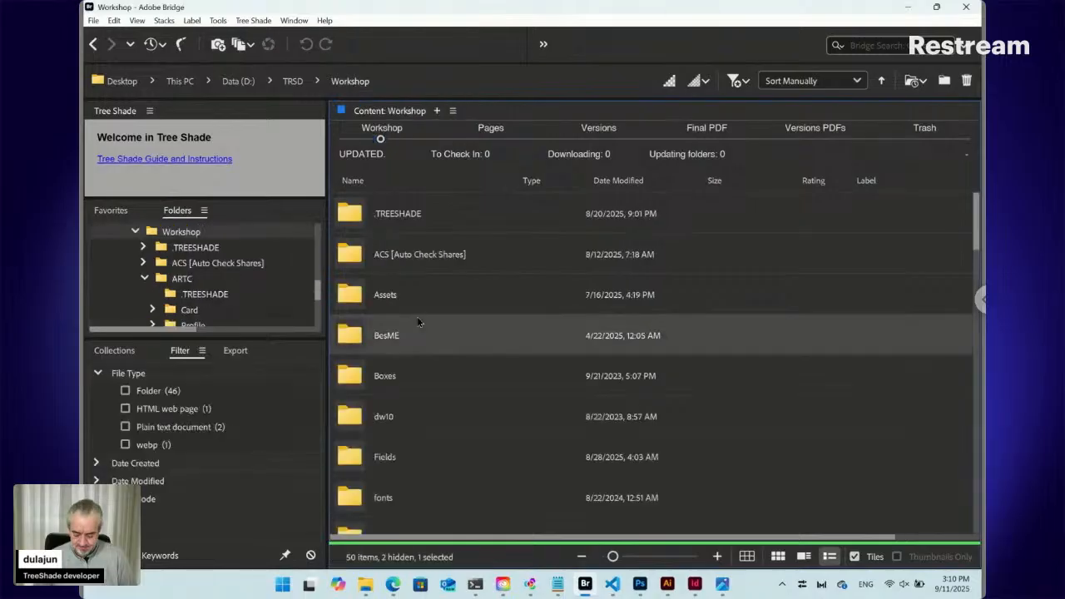
key("c")
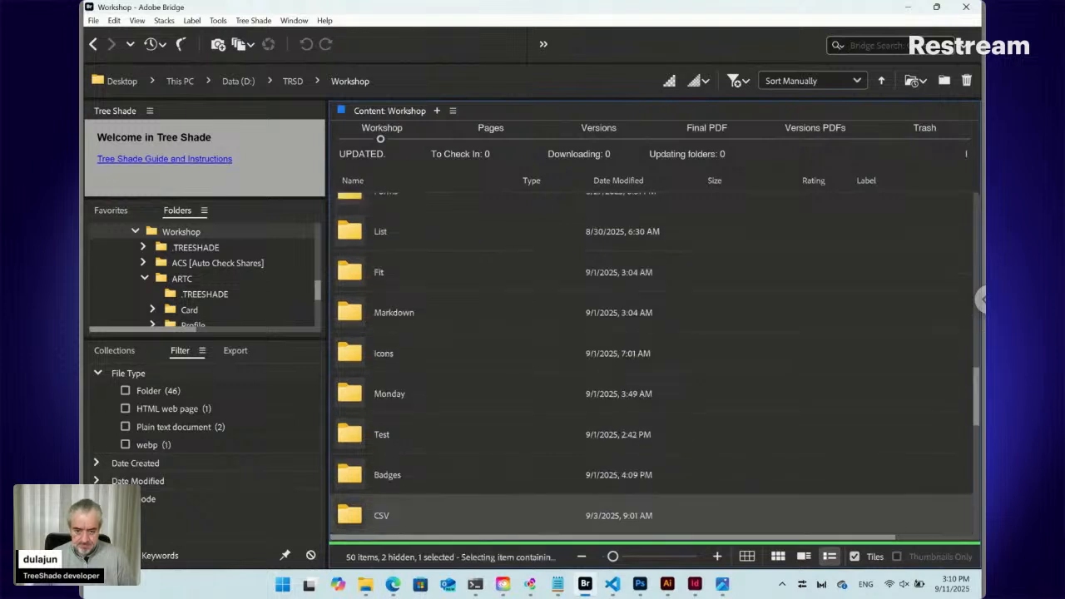
double_click(352, 518)
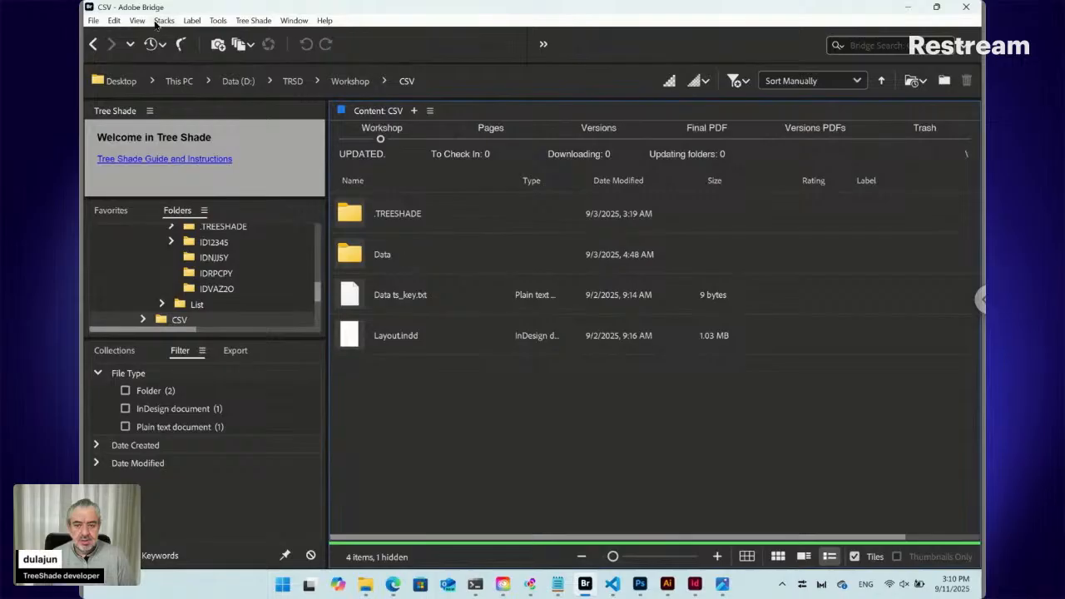
left_click(93, 44)
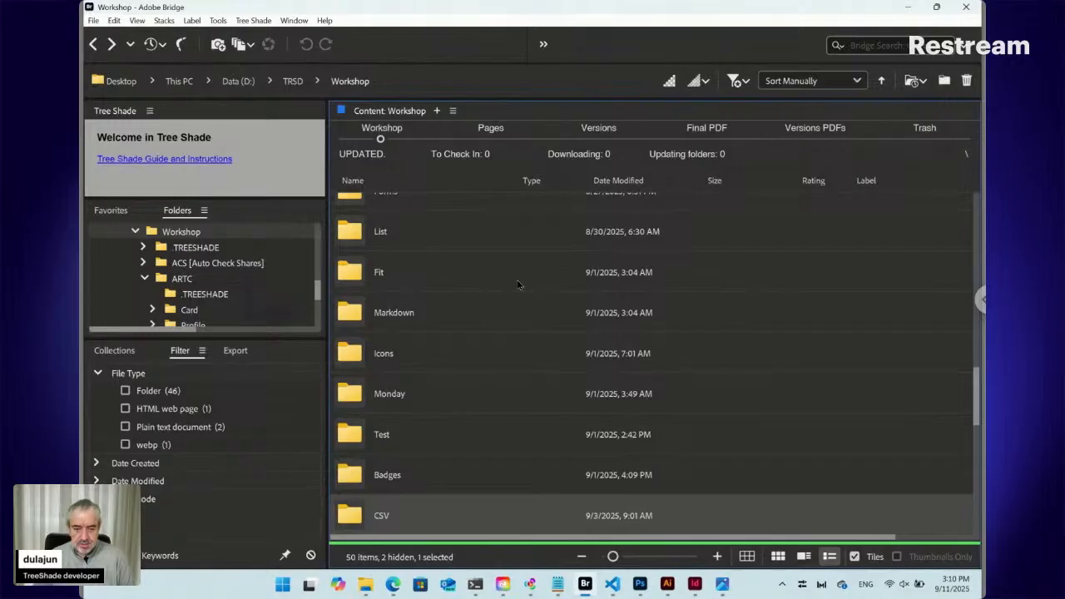
- Create a new folder named Thursday in the Workshop folder and open it
key("ctrl+shift+n")
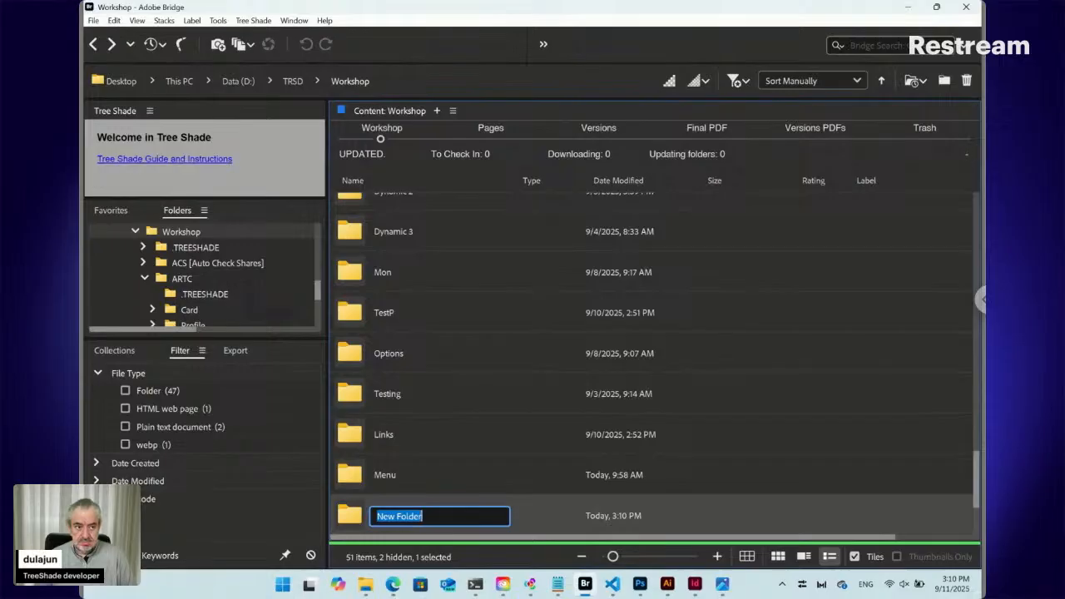
type("Thu")
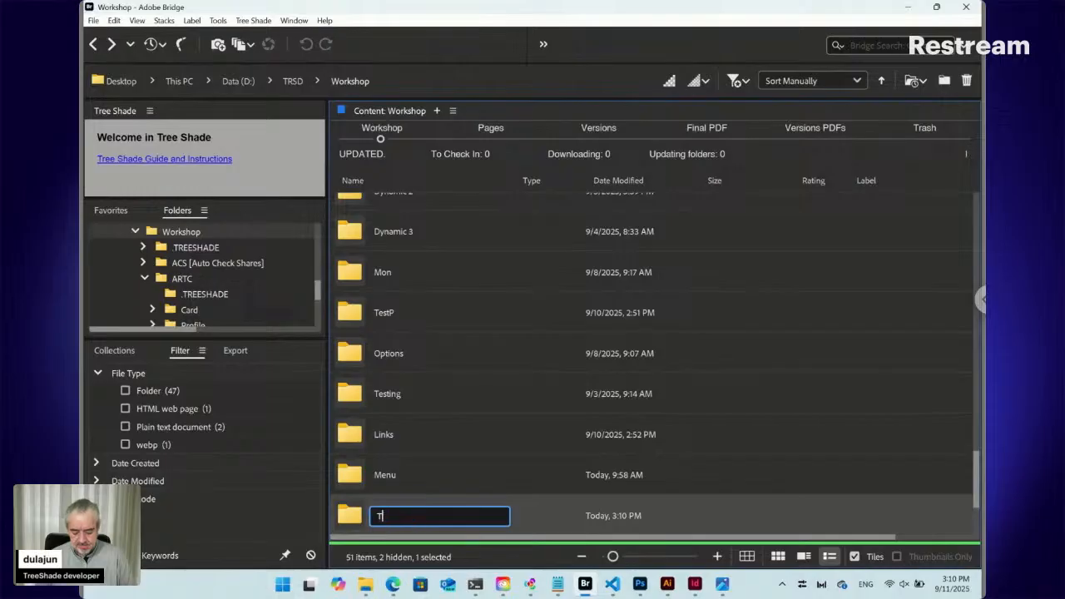
type("rsday")
key("Return")
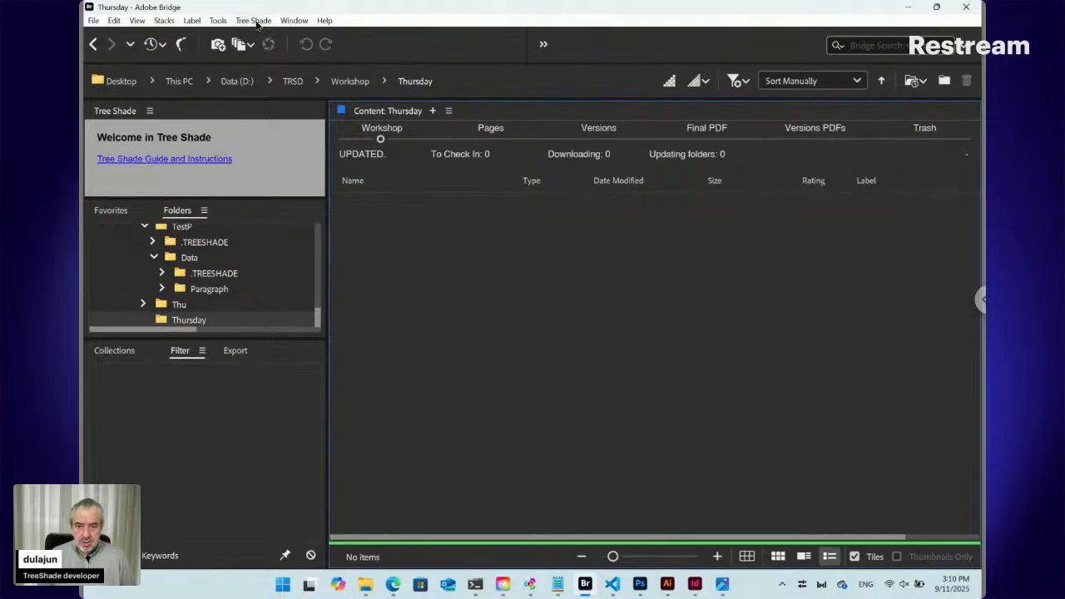
- Create a new Tree Shade InDesign file named Layout in the Thursday folder
left_click(255, 21)
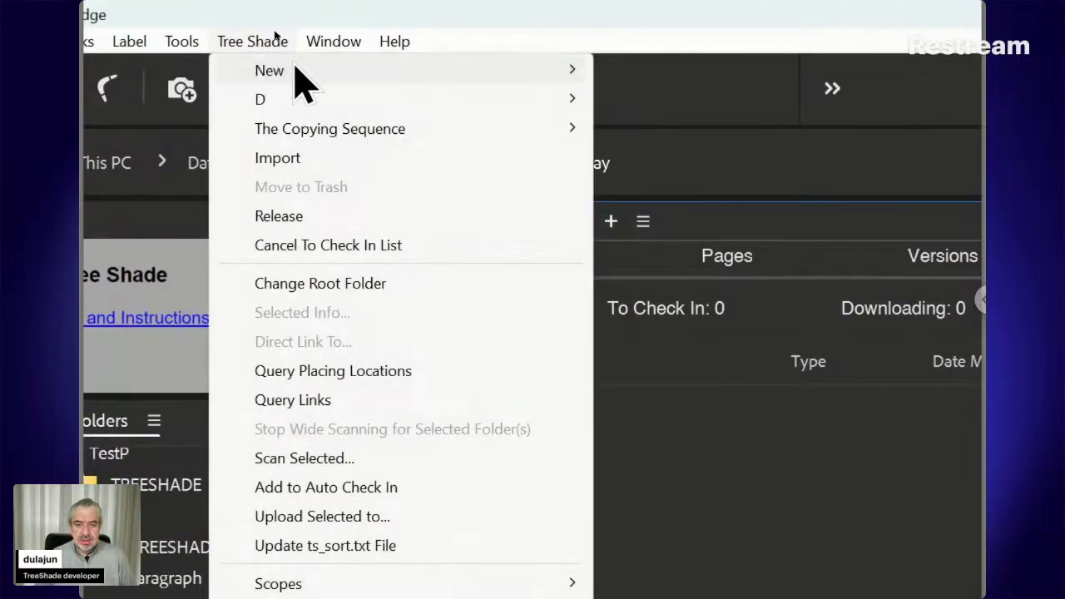
mouse_move(294, 78)
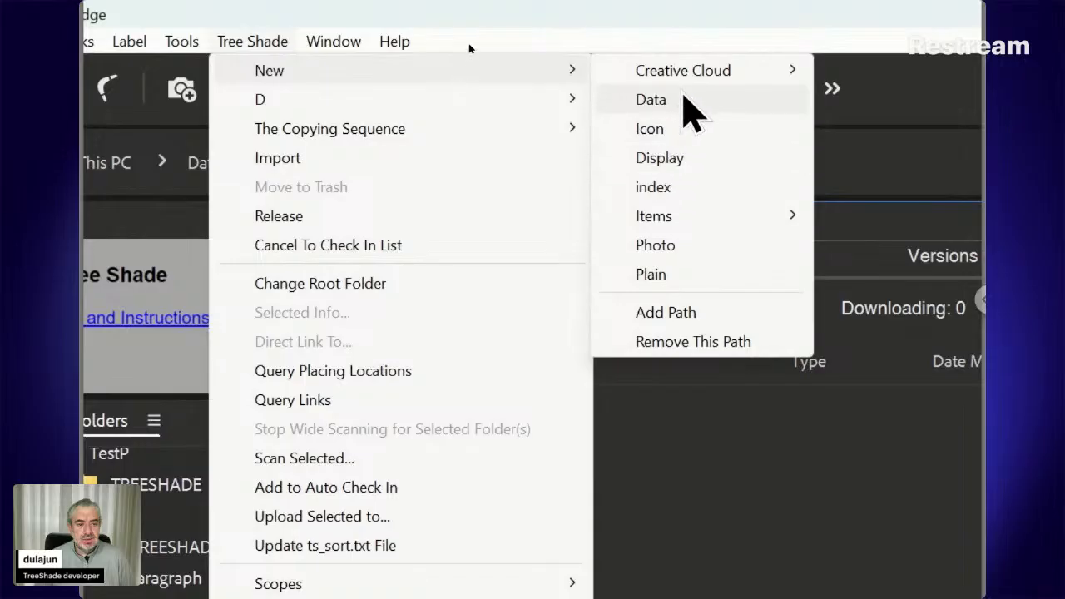
mouse_move(684, 76)
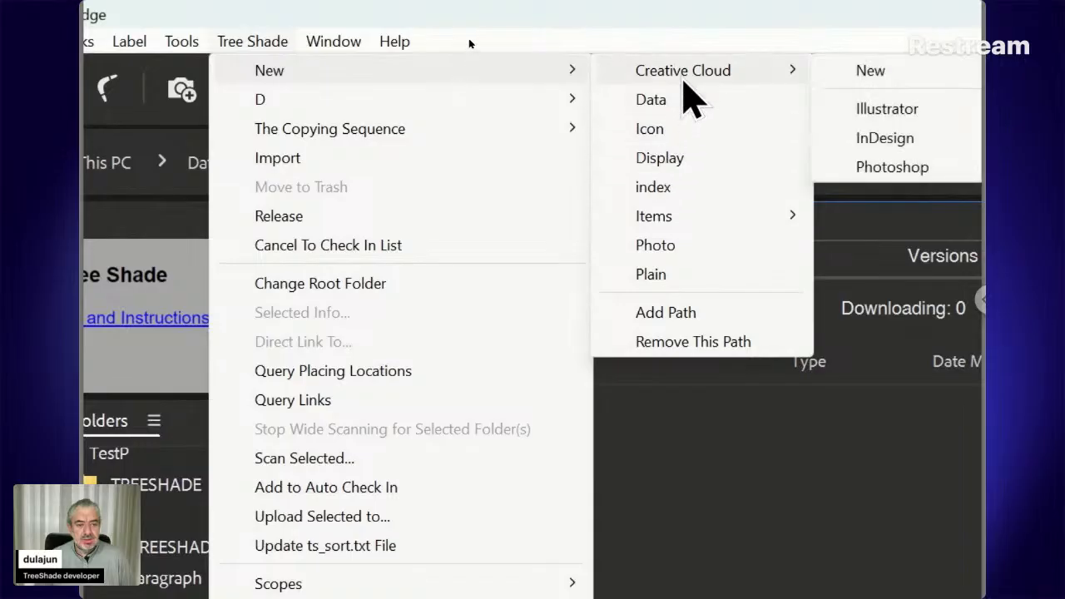
left_click(872, 140)
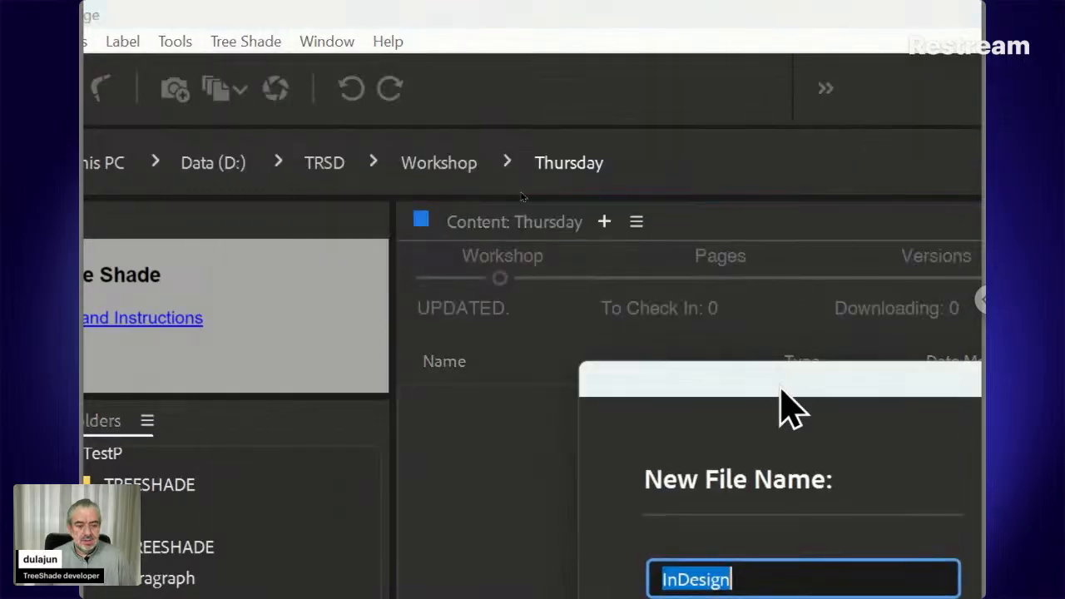
left_click_drag(782, 408, 630, 238)
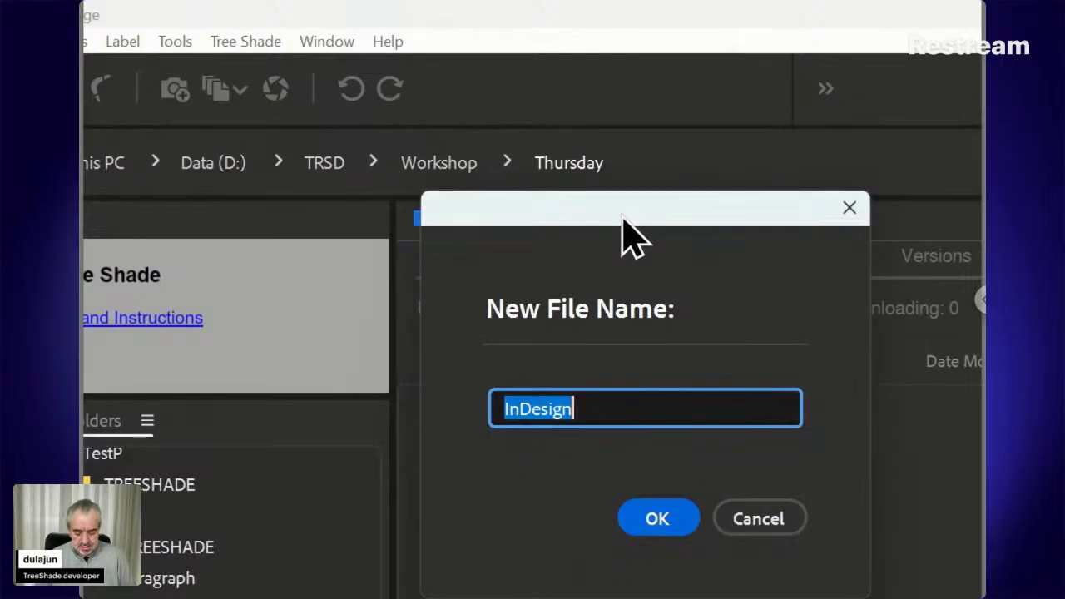
type("Layout")
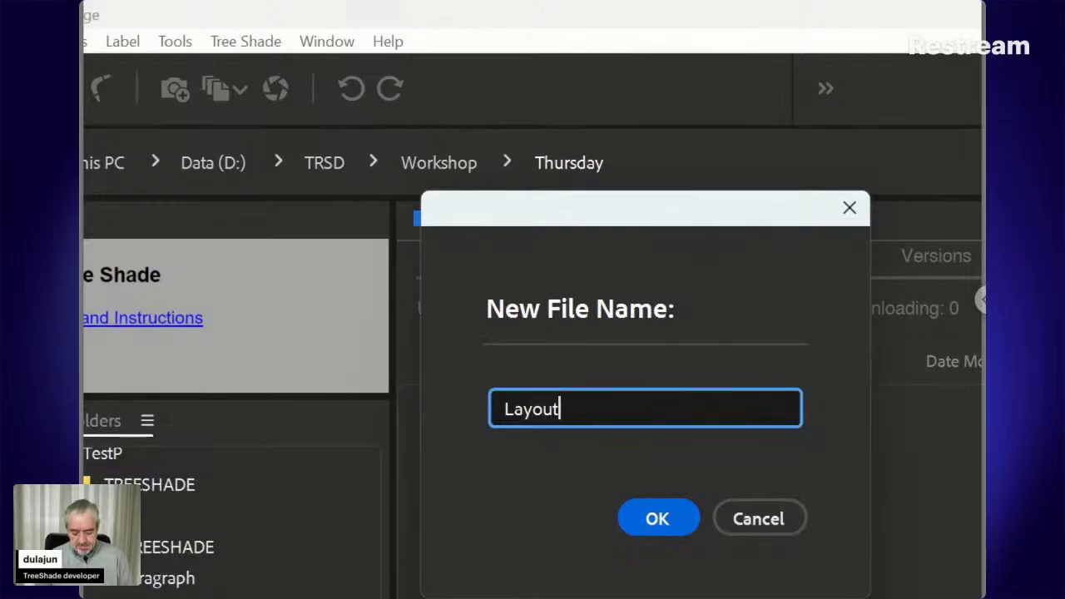
key("Return")
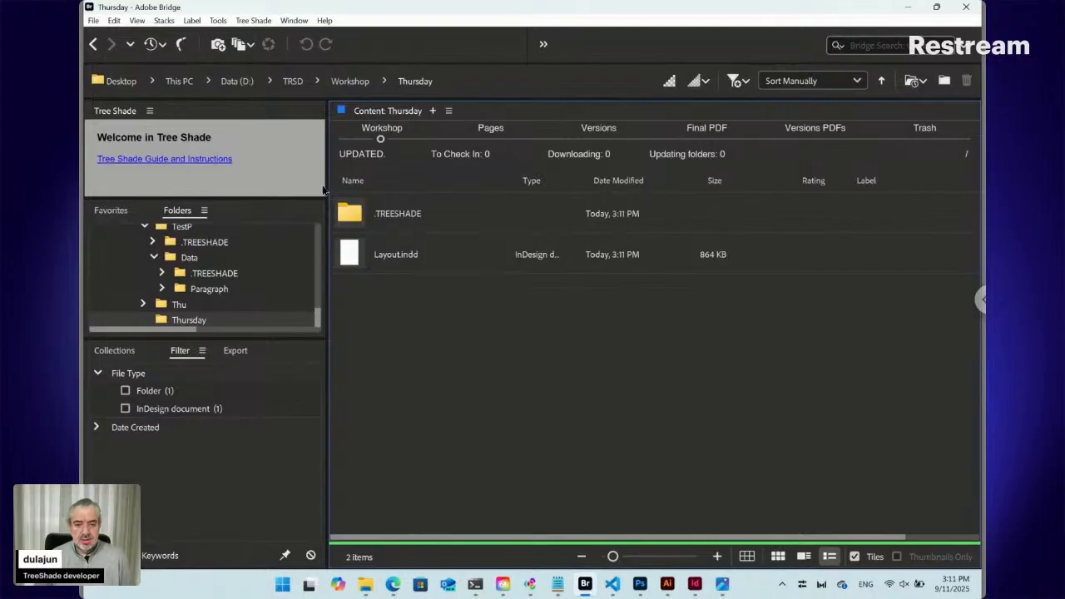
- Open Layout.indd from the Thursday folder in InDesign, and switch back to Bridge
left_click(355, 252)
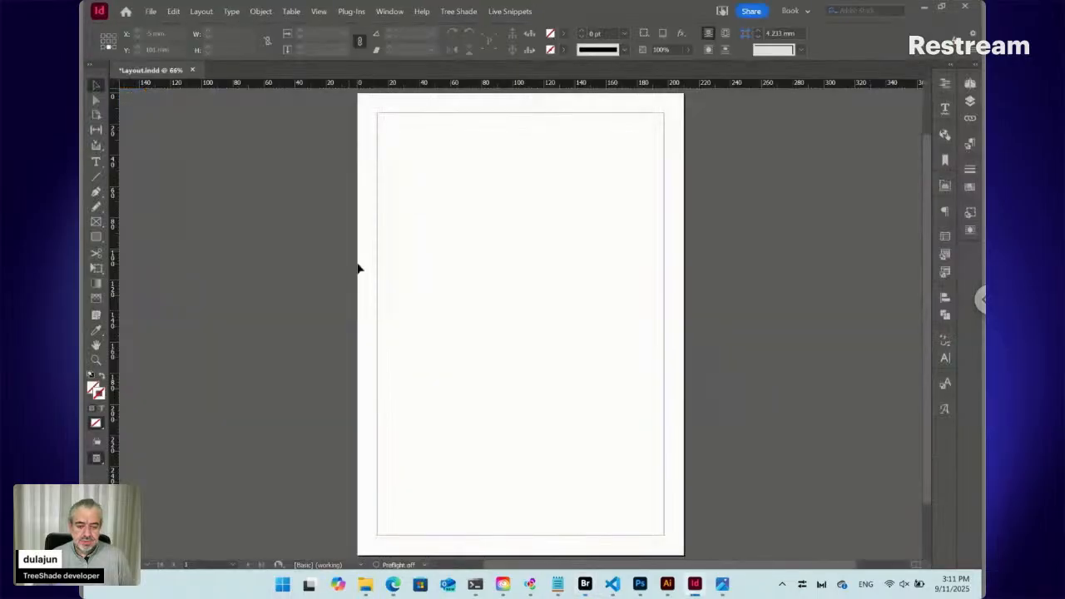
left_click(585, 586)
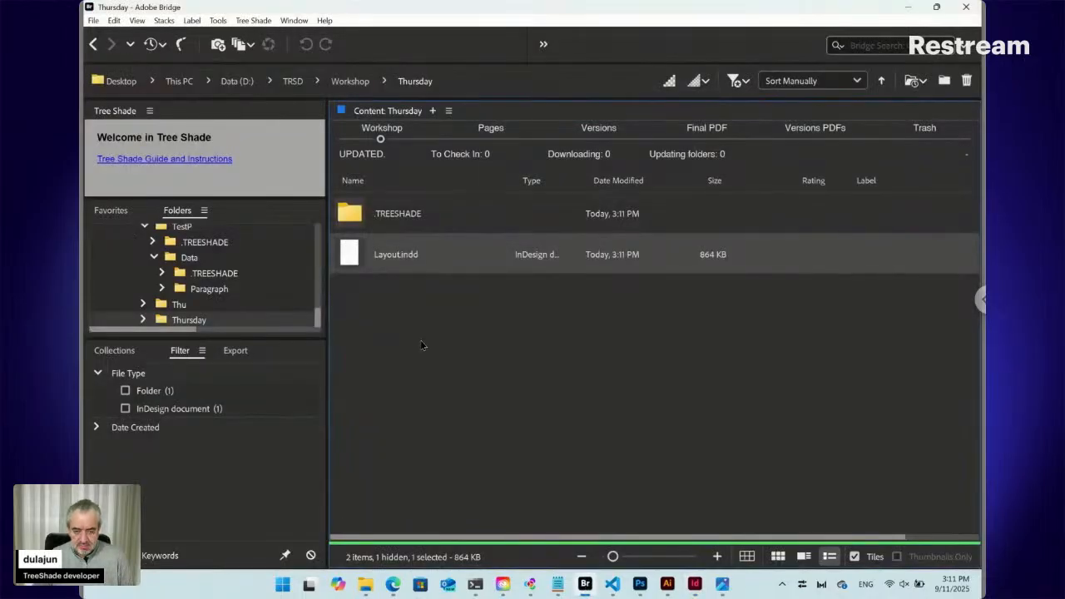
- Create a Links folder inside the Thursday folder and copy contacts_sample.csv from Downloads into it
key("ctrl+shift+n")
type("Links")
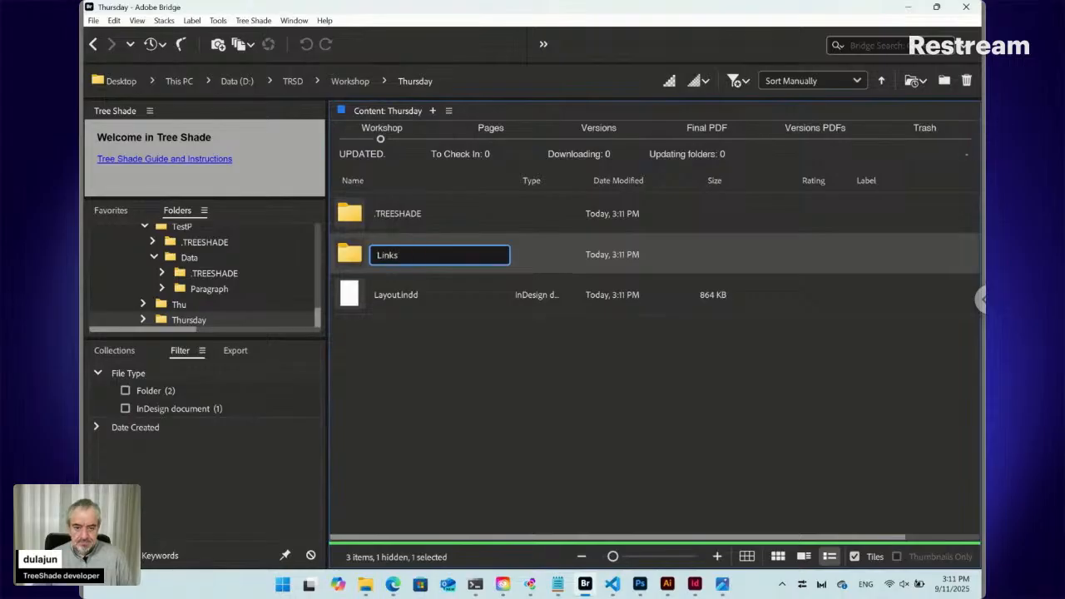
key("Return")
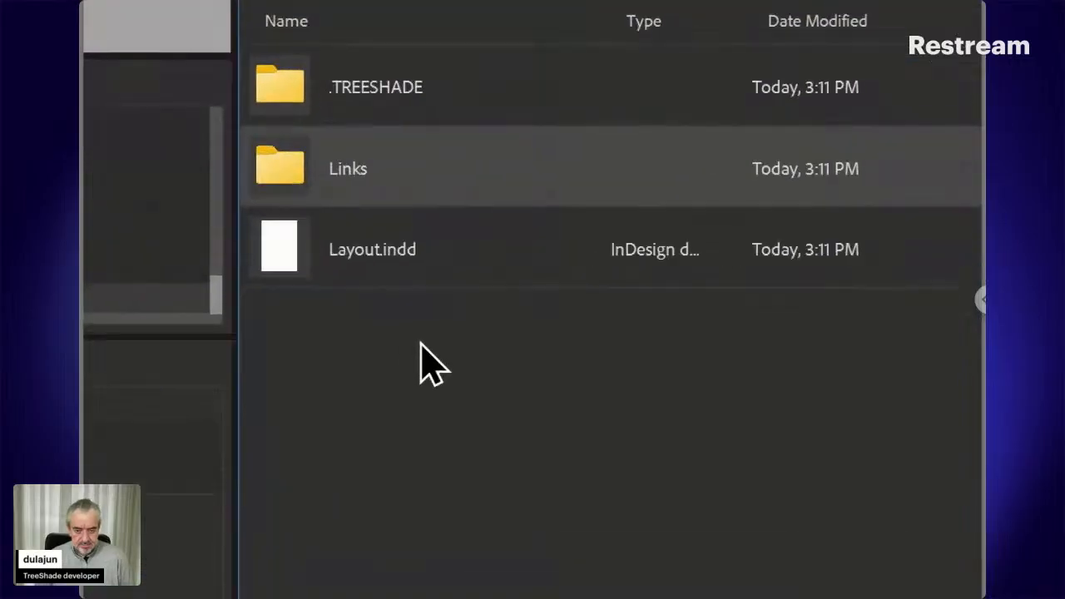
key("Return")
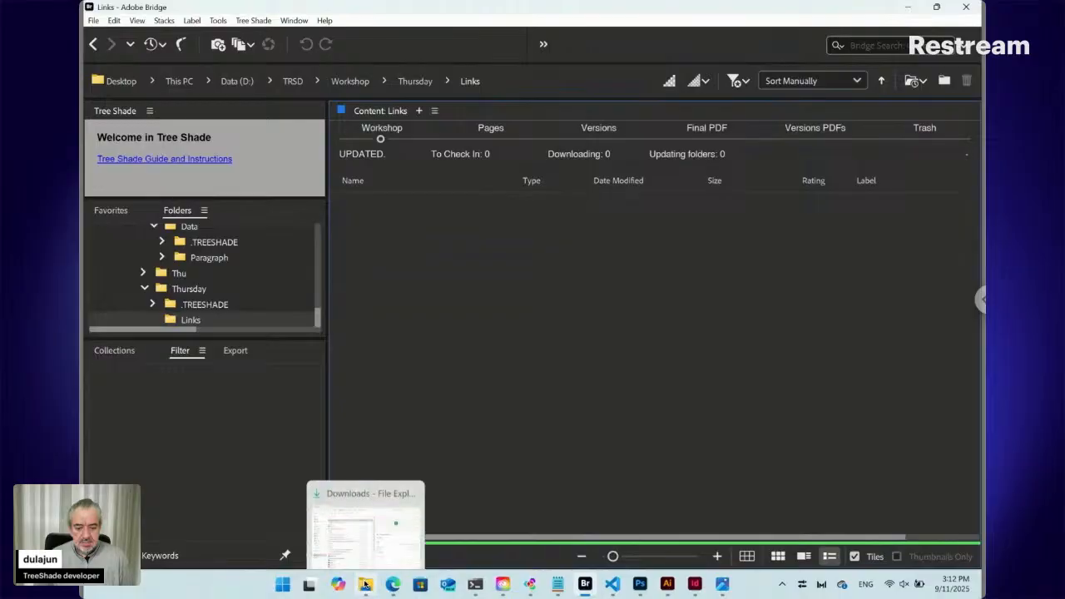
left_click(364, 585)
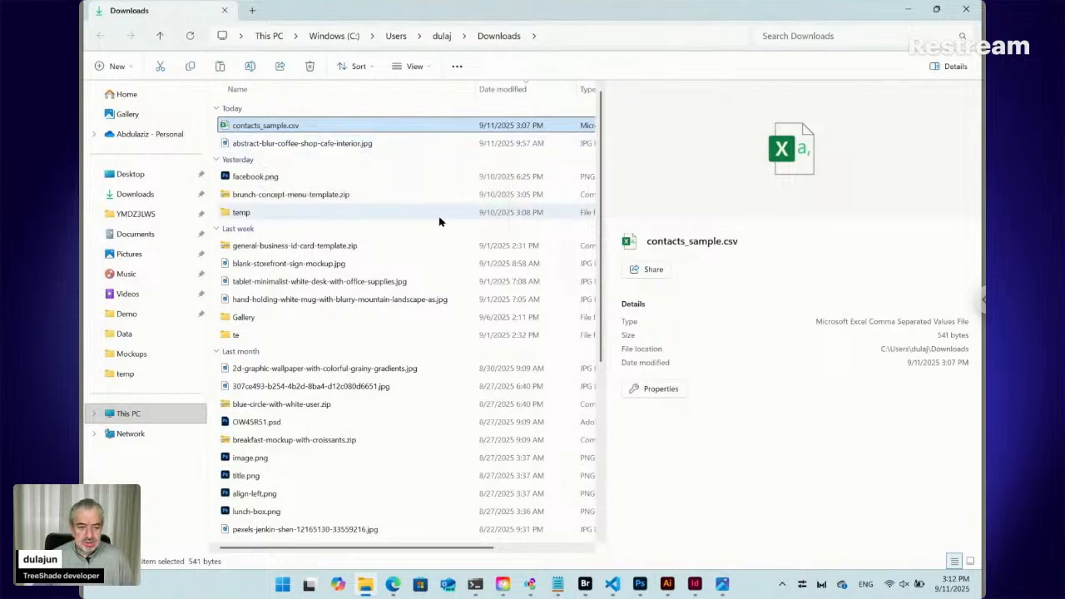
left_click(586, 584)
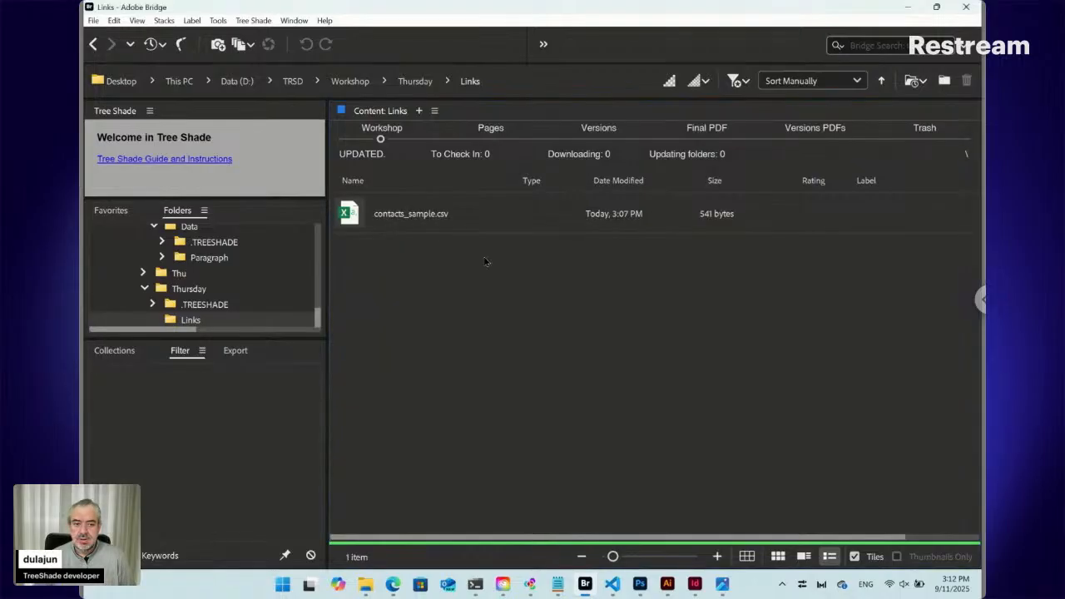
- Arrange the windows side by side, with the InDesign layout on the left half and Bridge on the right half
mouse_move(937, 12)
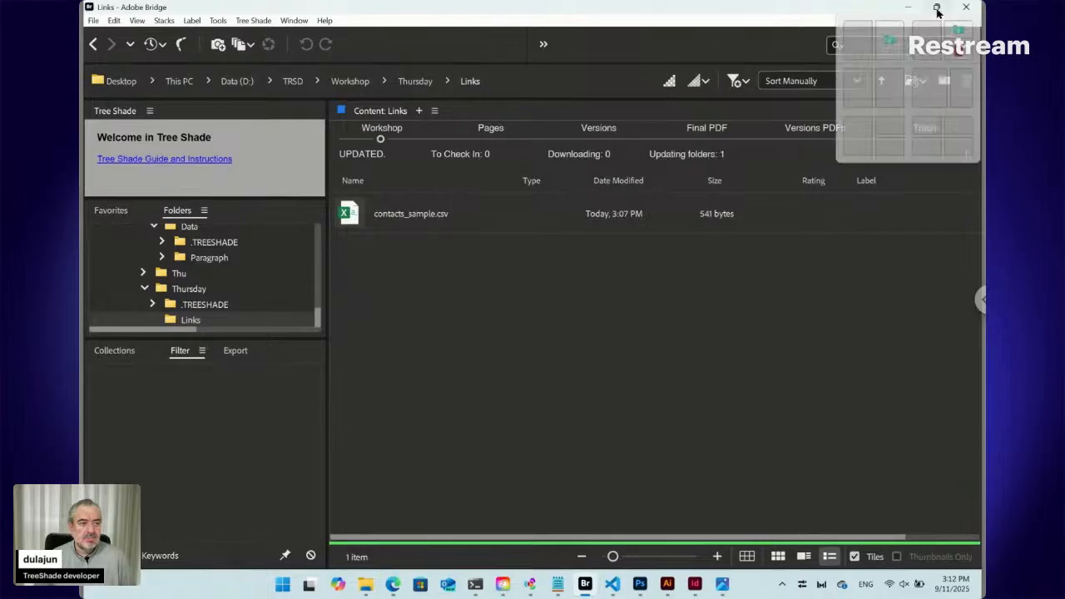
left_click(894, 84)
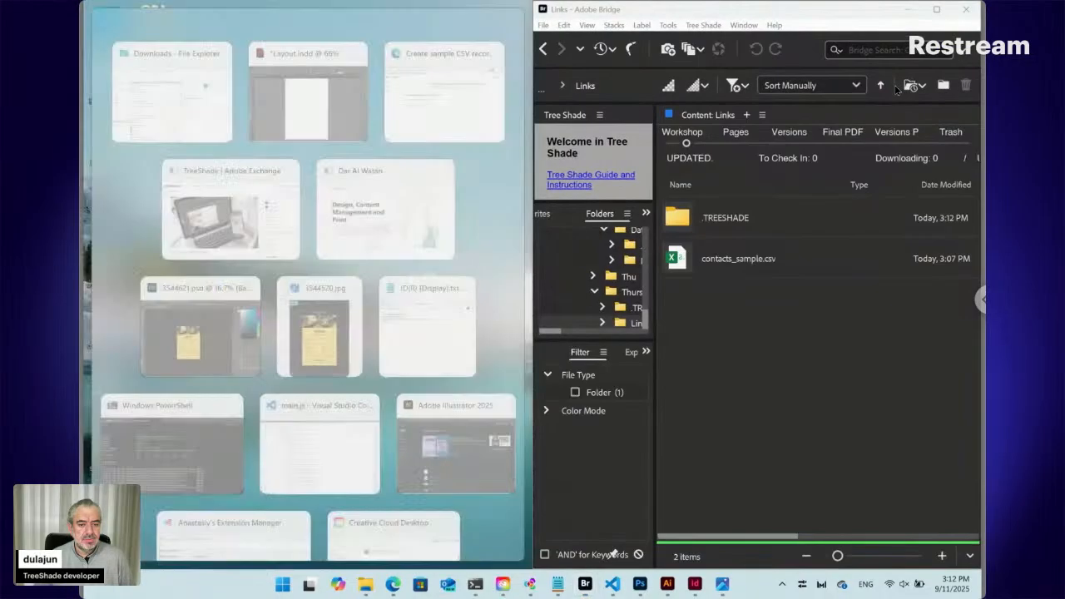
left_click(320, 96)
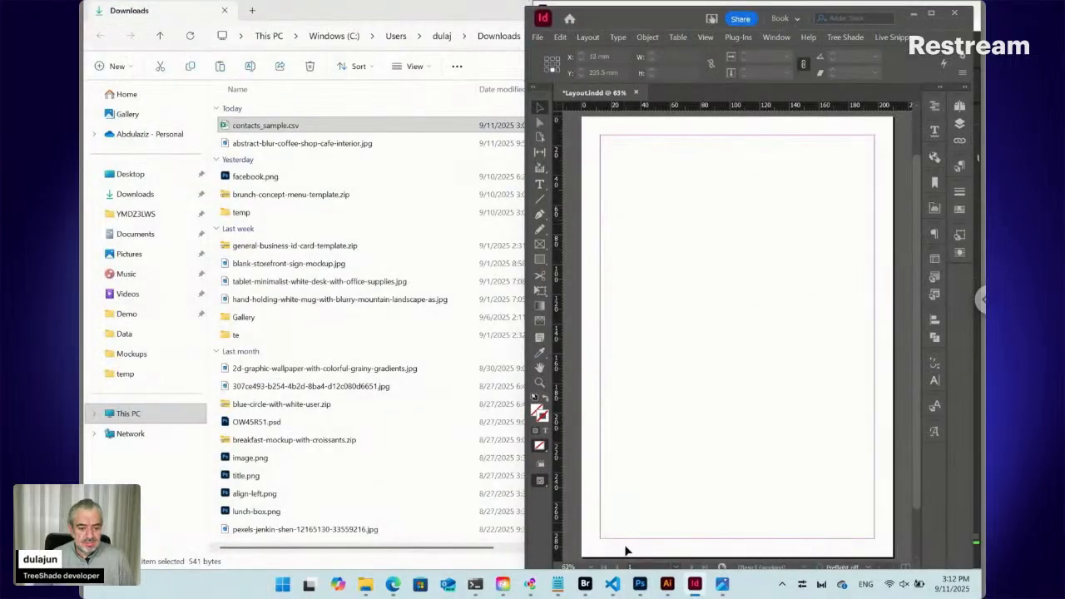
left_click(585, 583)
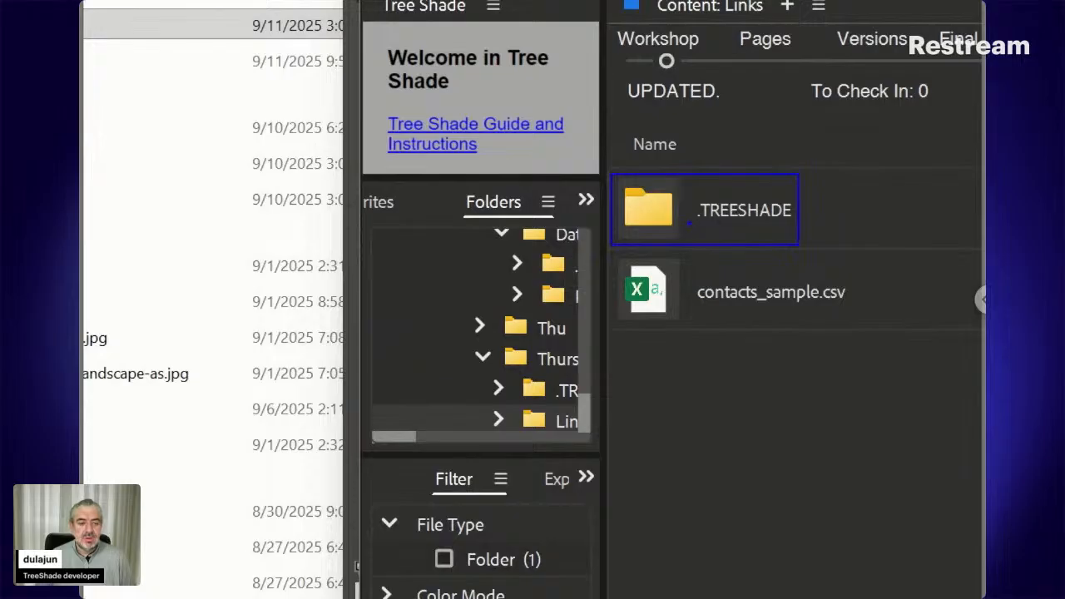
key("Escape")
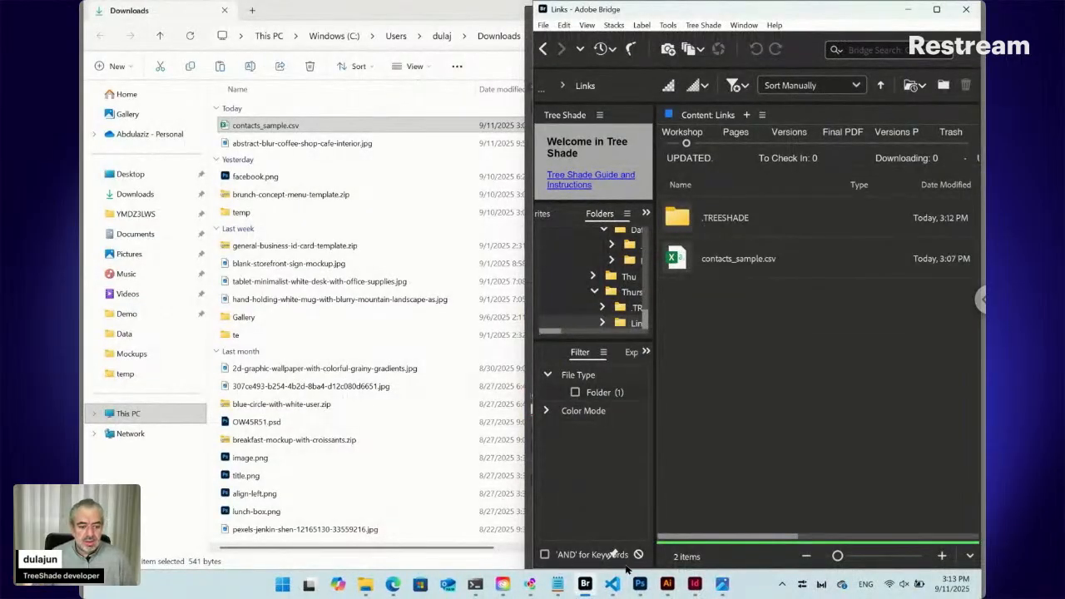
left_click(695, 584)
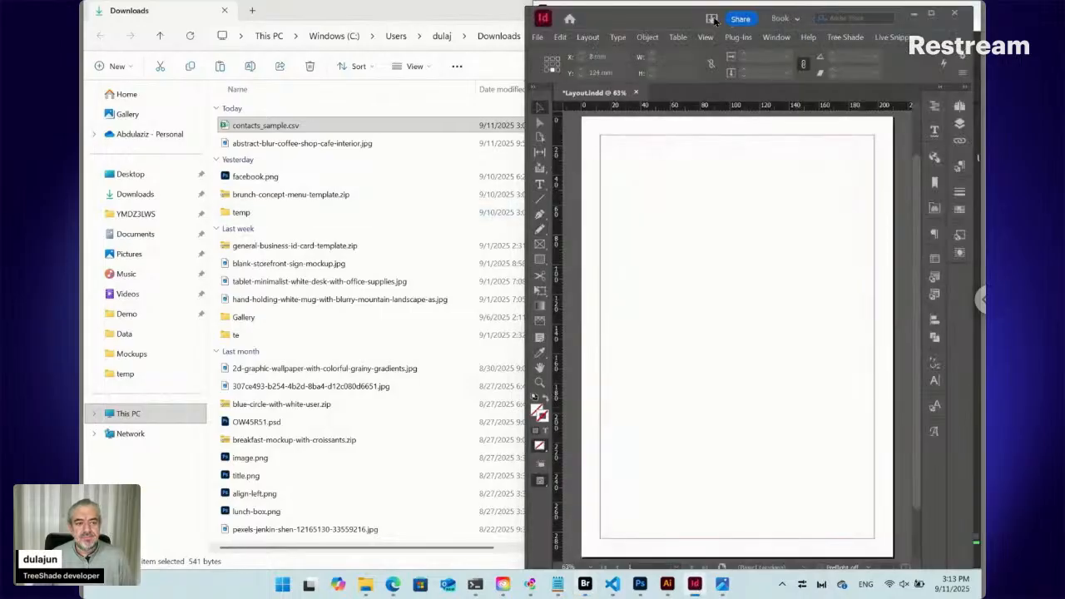
left_click_drag(681, 23, 208, 28)
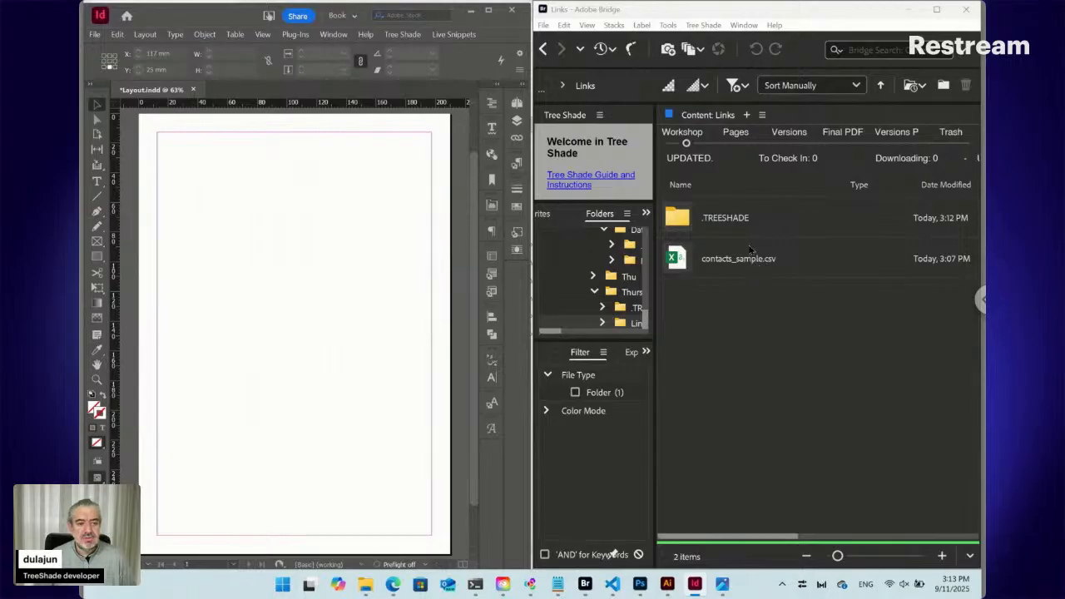
- In Bridge, go back to view the Thursday folder's contents and reopen its Links folder
left_click(654, 15)
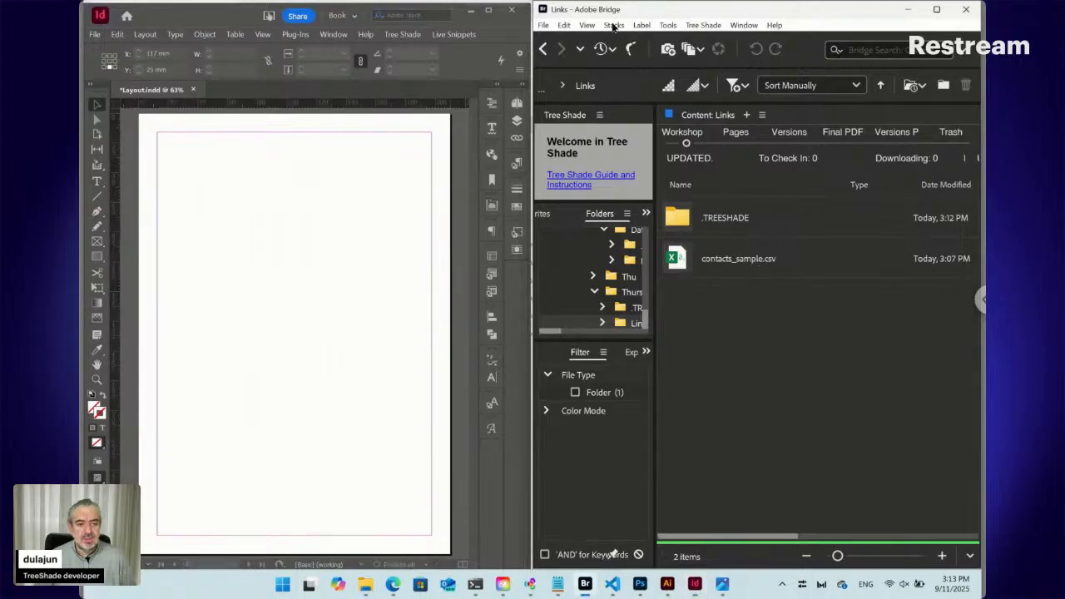
left_click(542, 48)
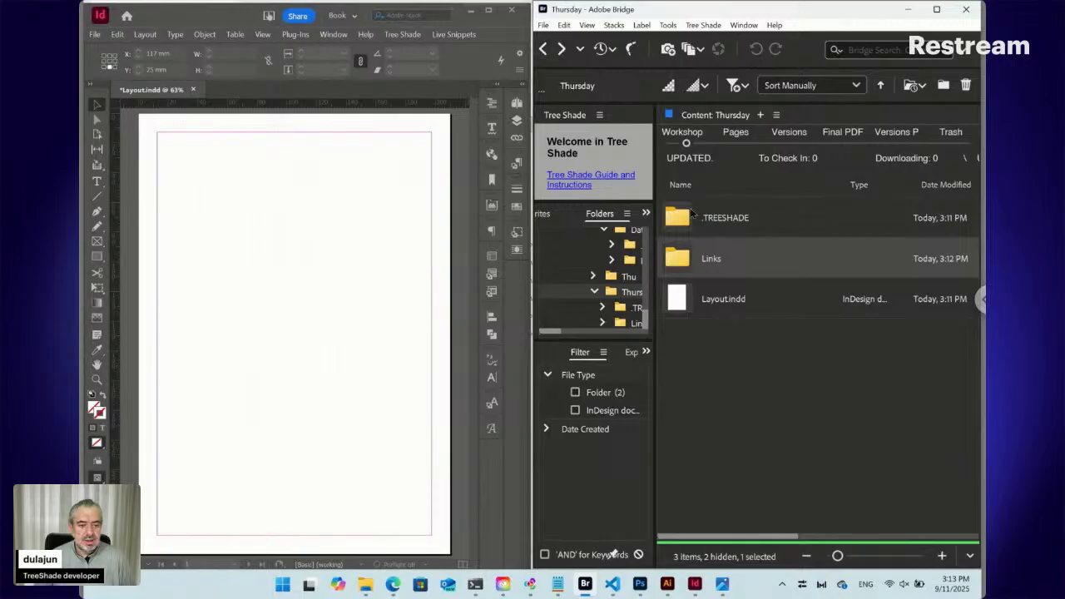
double_click(682, 261)
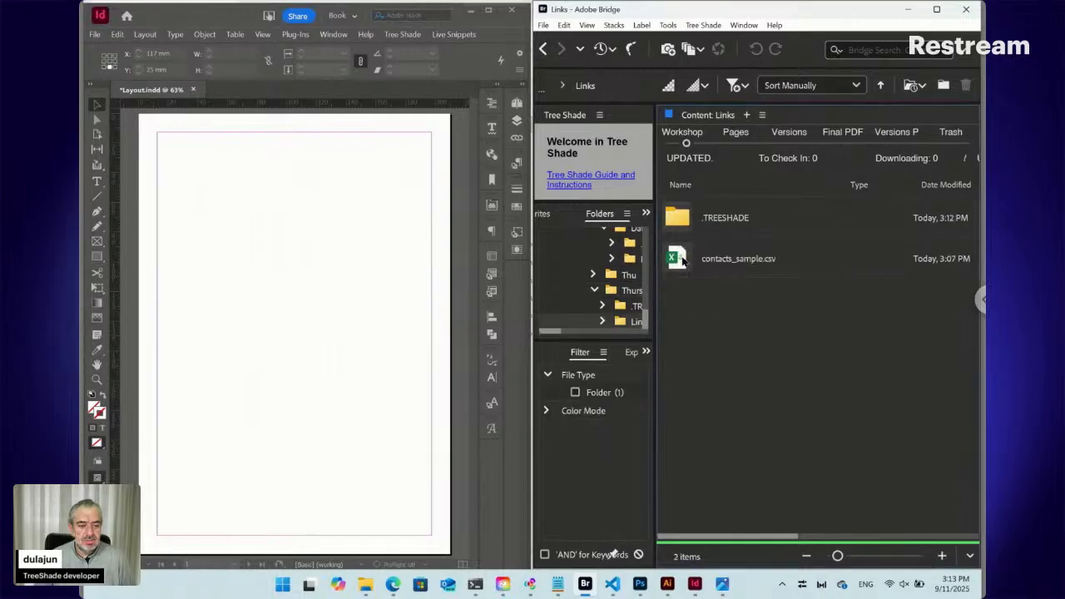
- Create a new Tree Shade file from the Plain template in the Links folder, named Employees
left_click(699, 25)
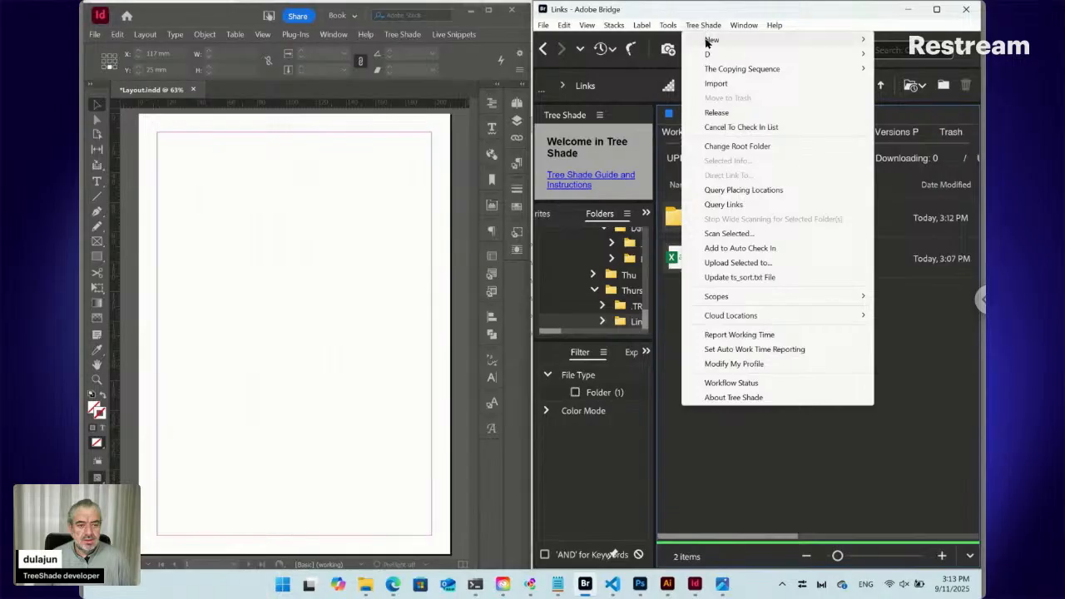
mouse_move(707, 42)
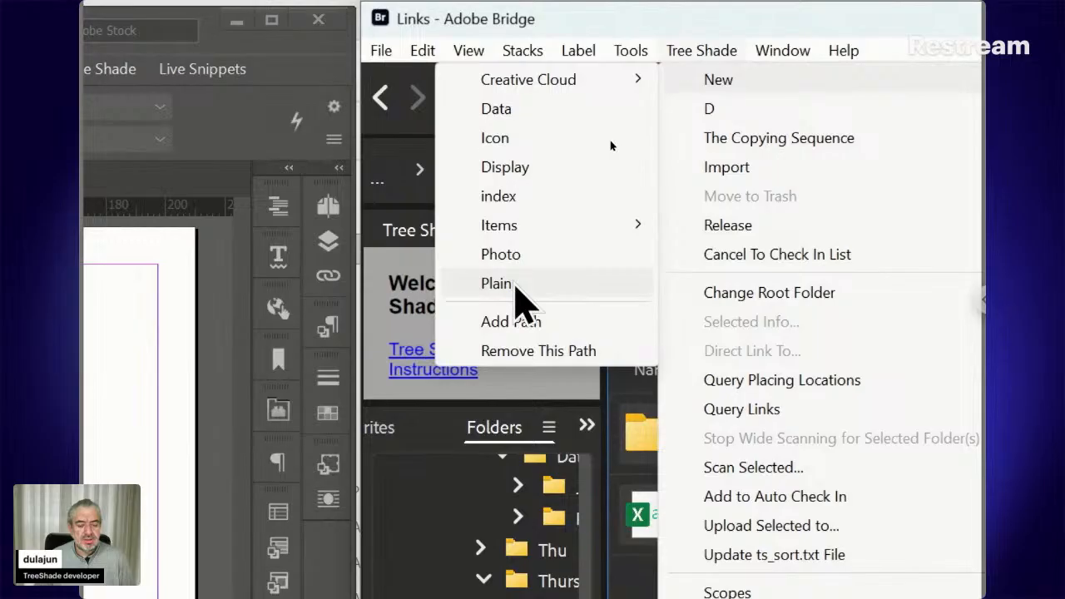
left_click(514, 285)
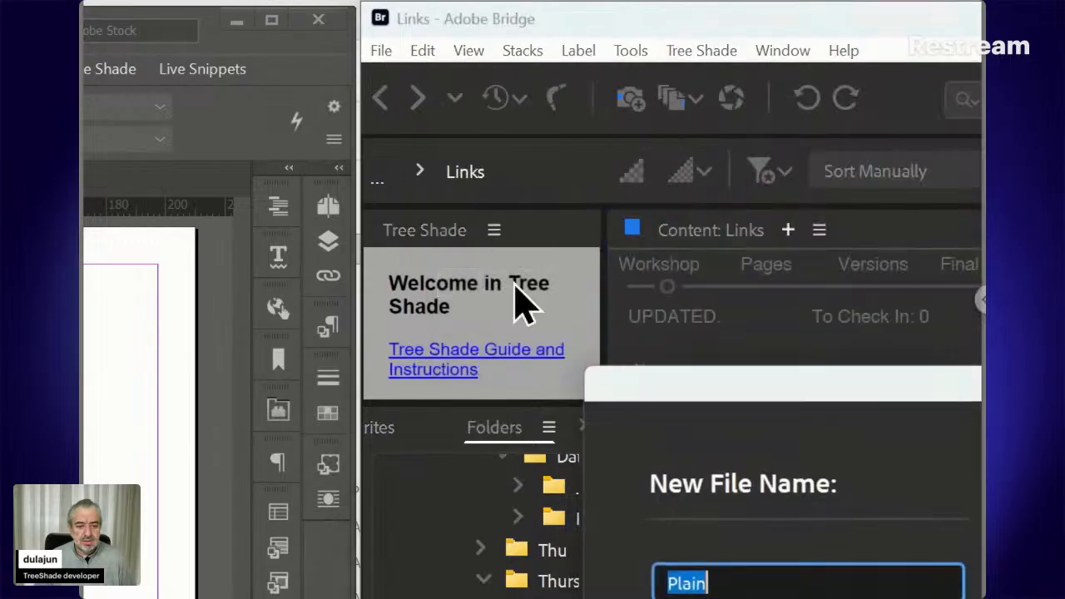
left_click_drag(658, 380, 580, 220)
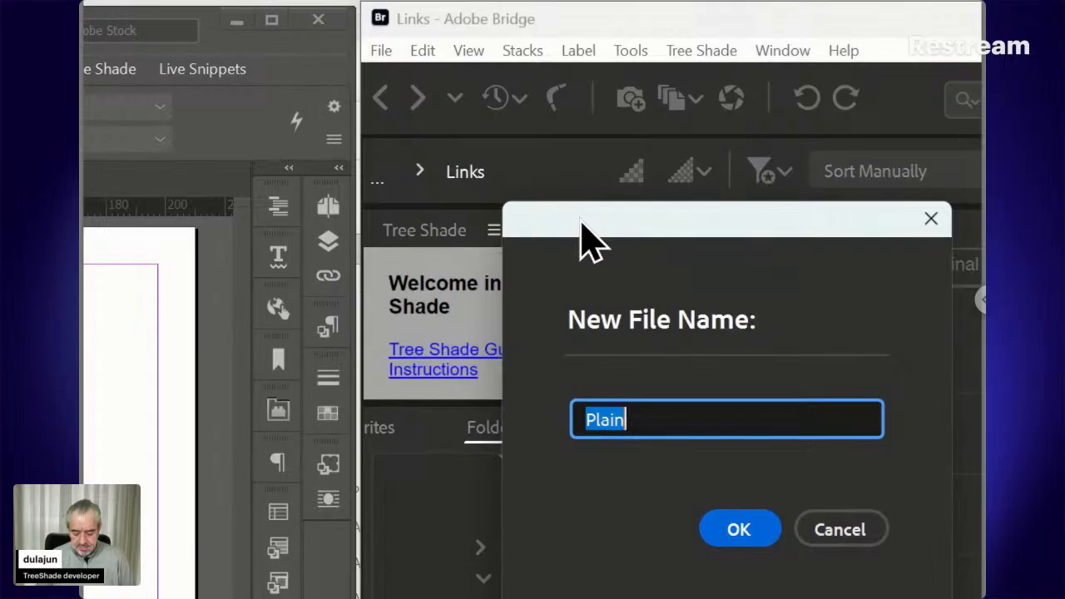
type("Emplo")
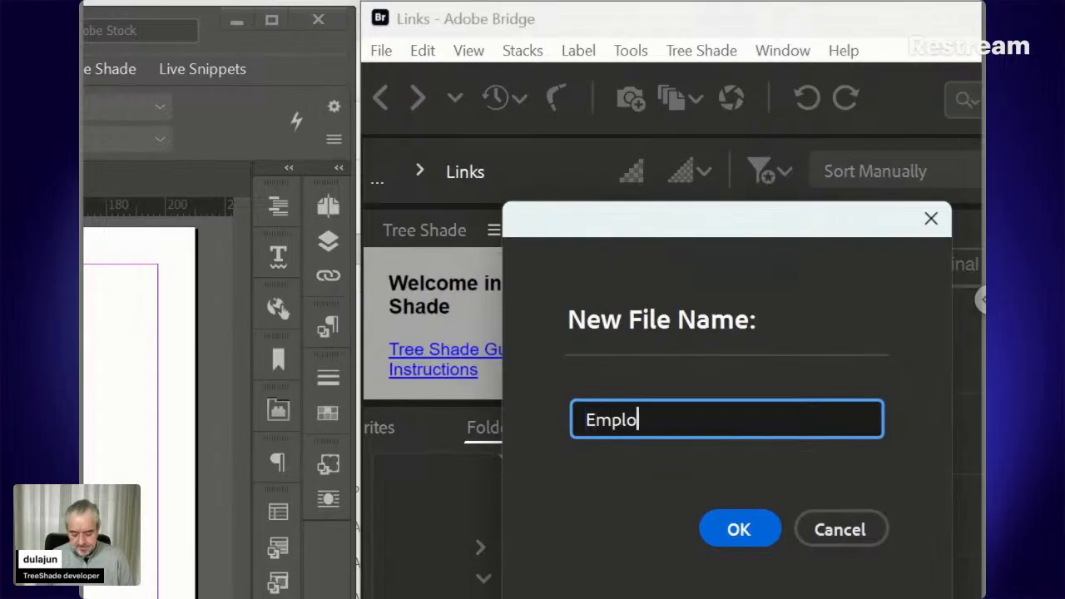
type("yee")
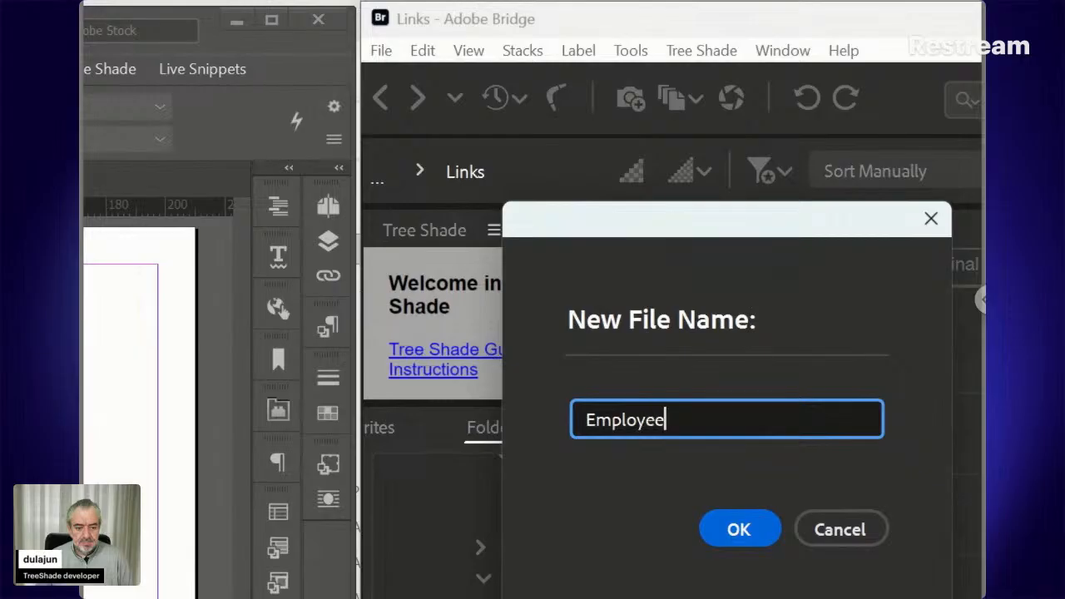
type("s")
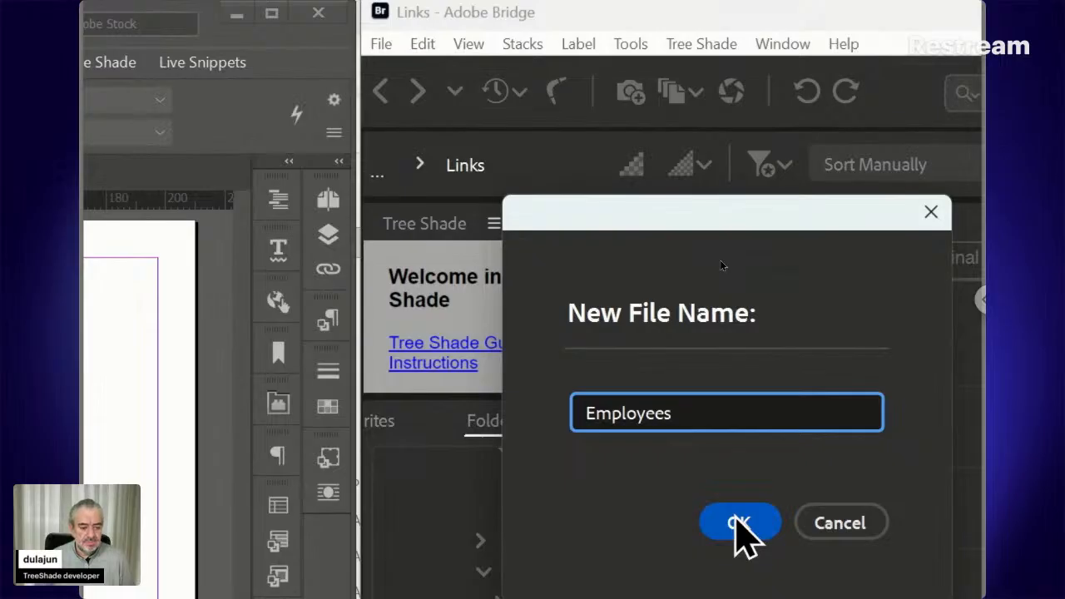
left_click(737, 521)
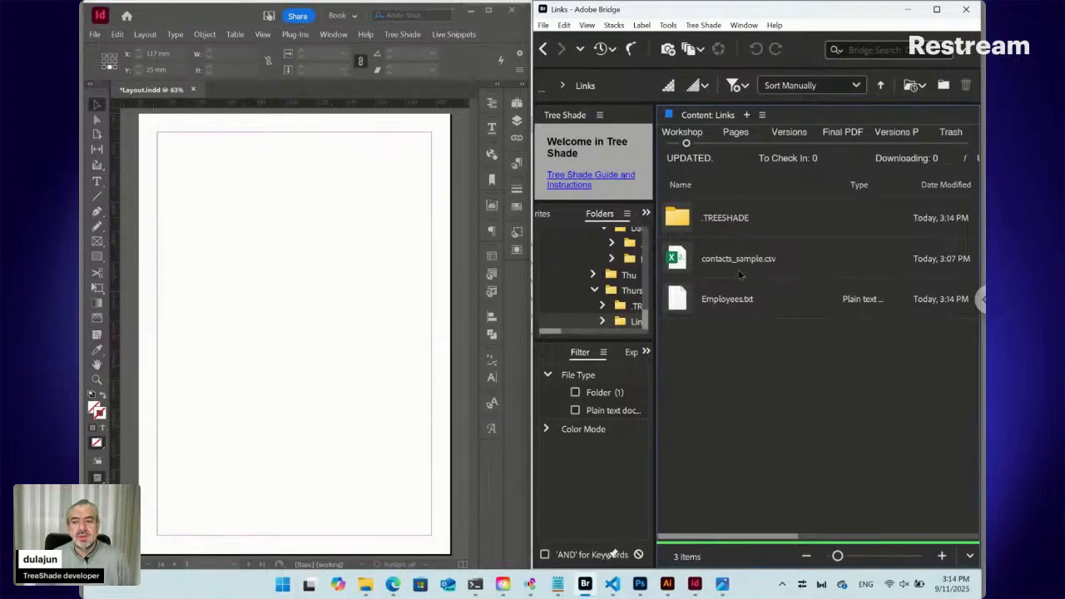
- Replace the content of Employees.txt with the Tree Shade link ::./contacts*:Place and save it
left_click(713, 307)
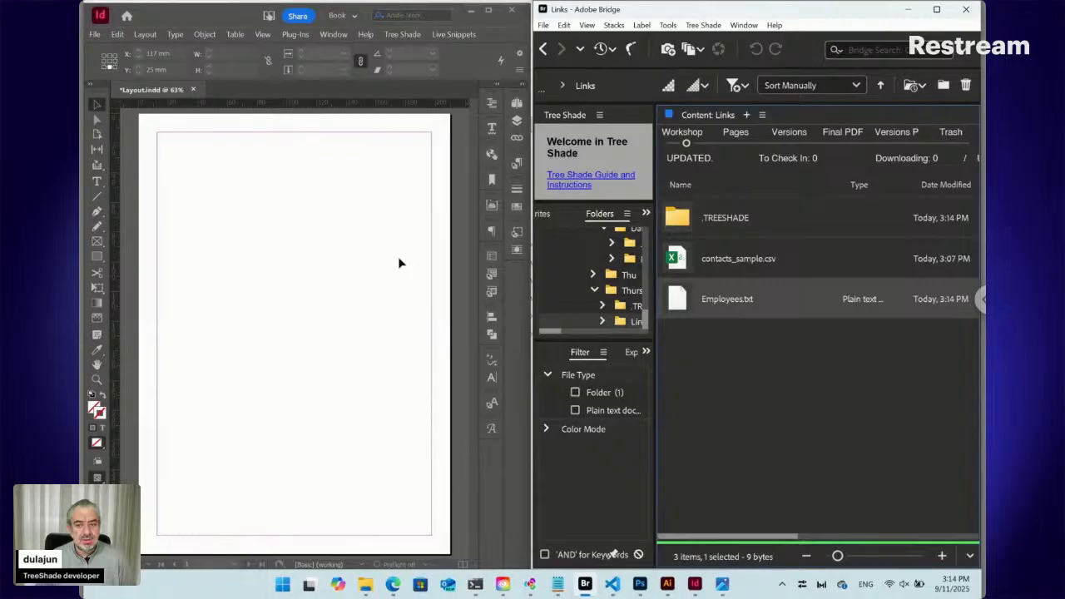
double_click(683, 303)
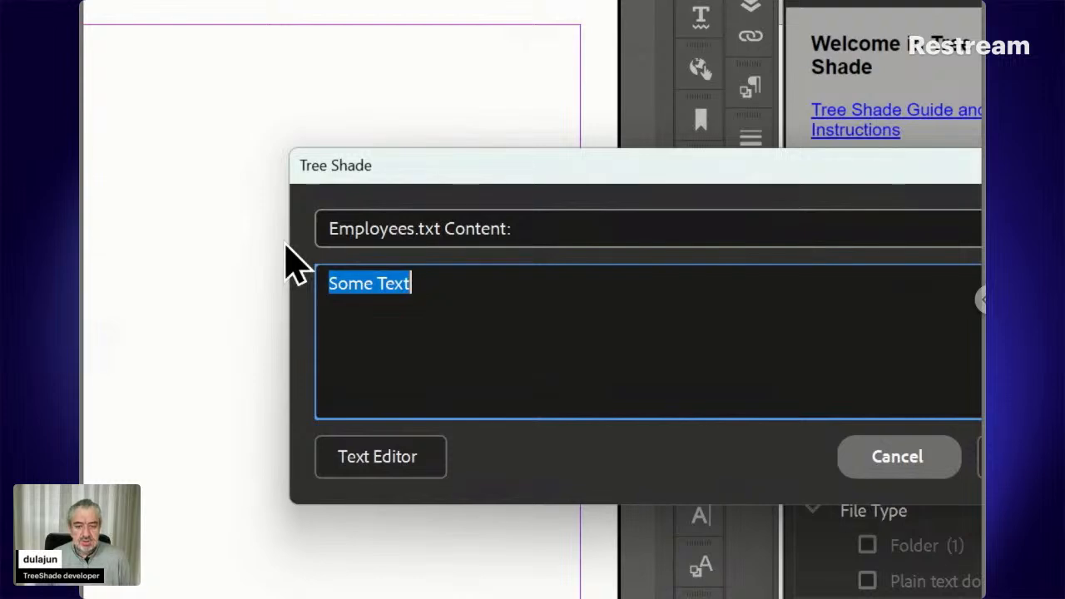
key("BackSpace")
type("::")
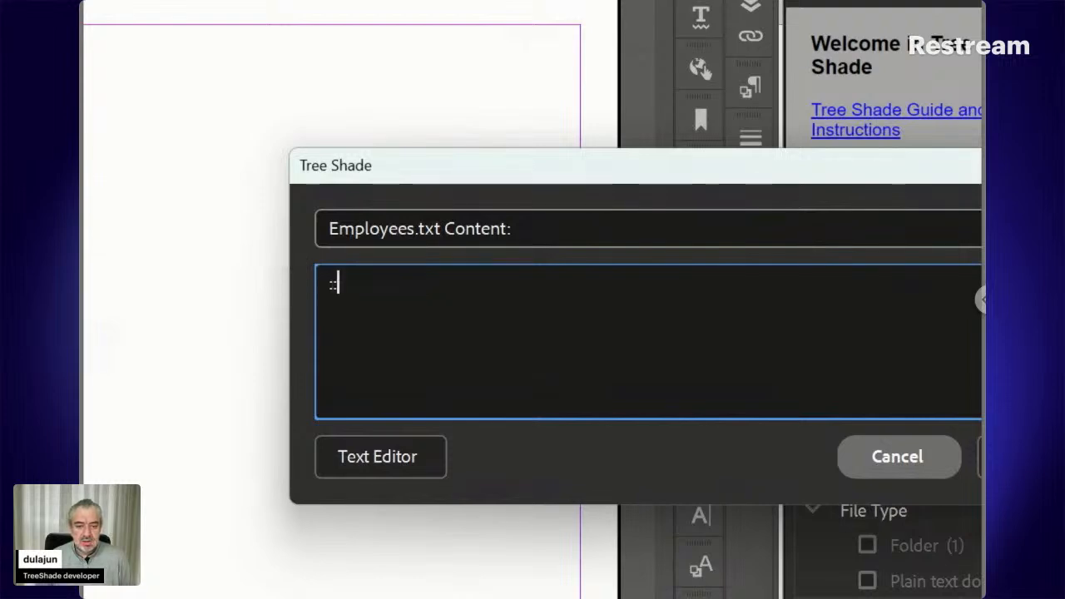
type("./")
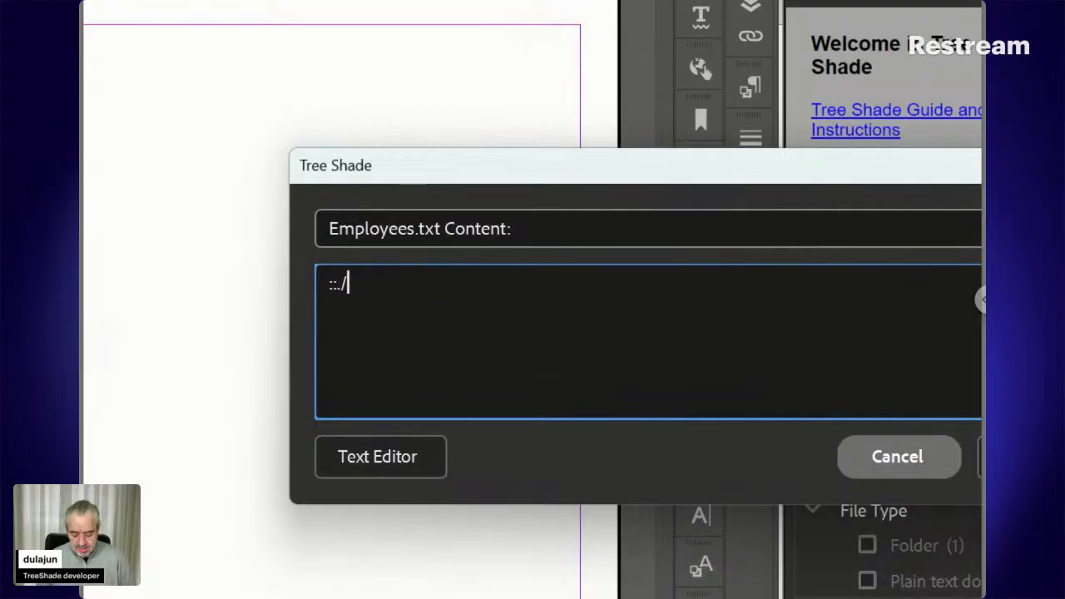
type("contacts")
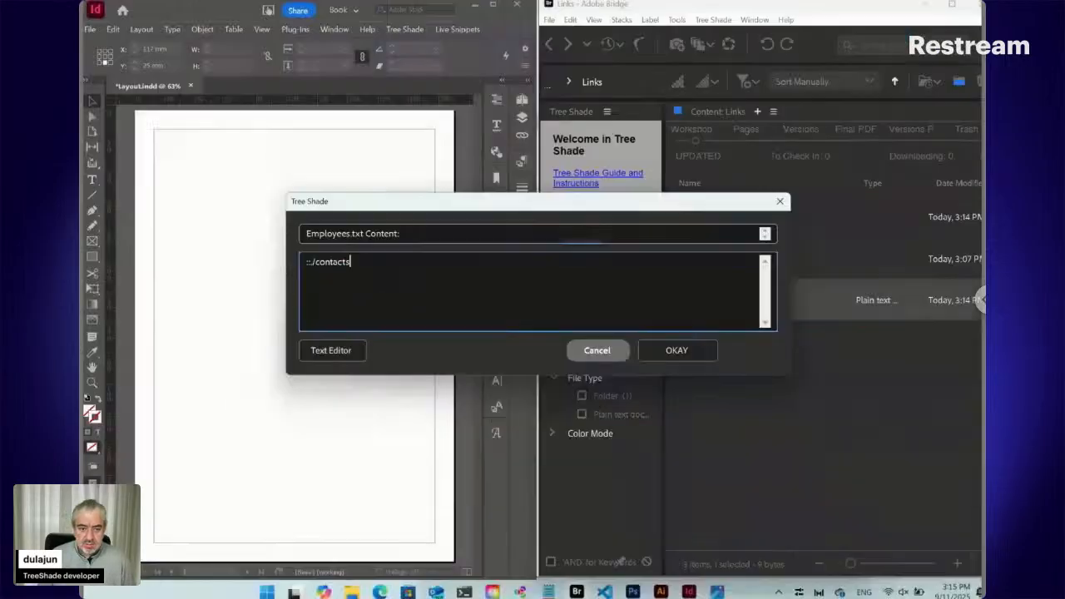
left_click_drag(382, 209, 561, 327)
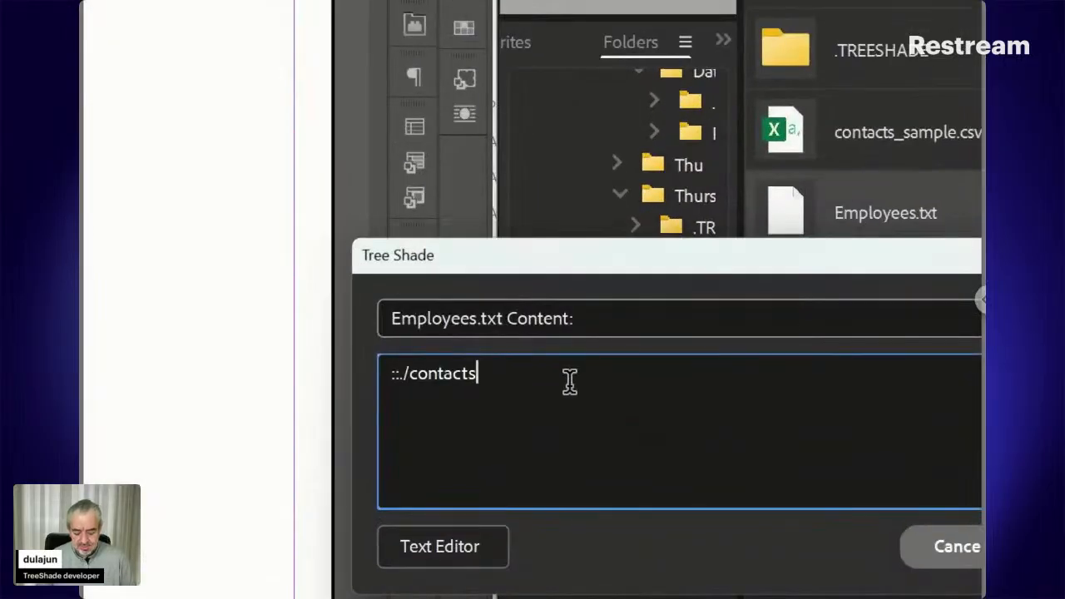
type("*:")
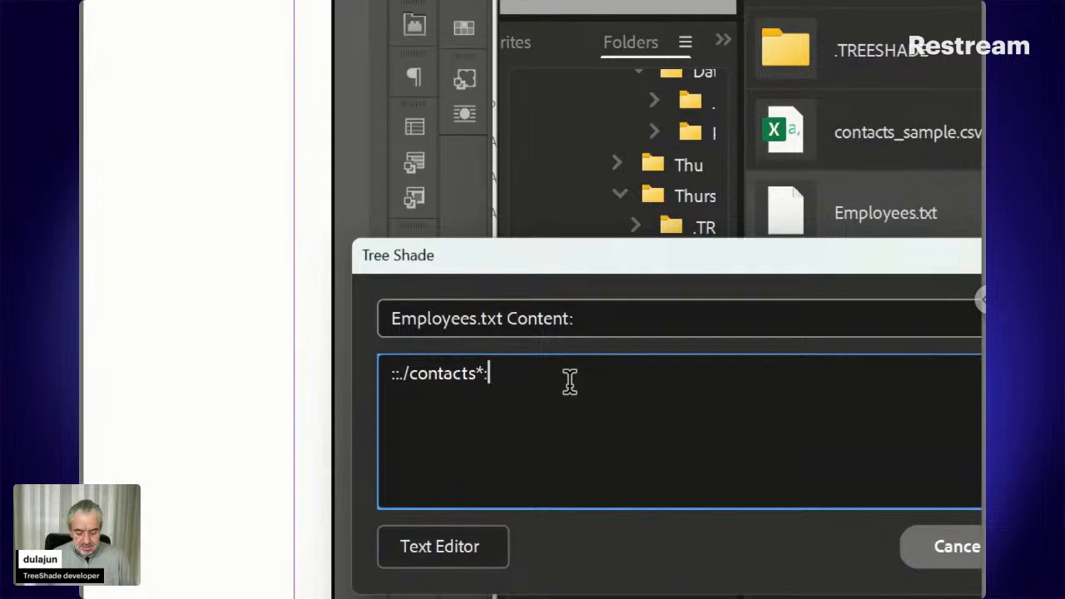
type("Plac")
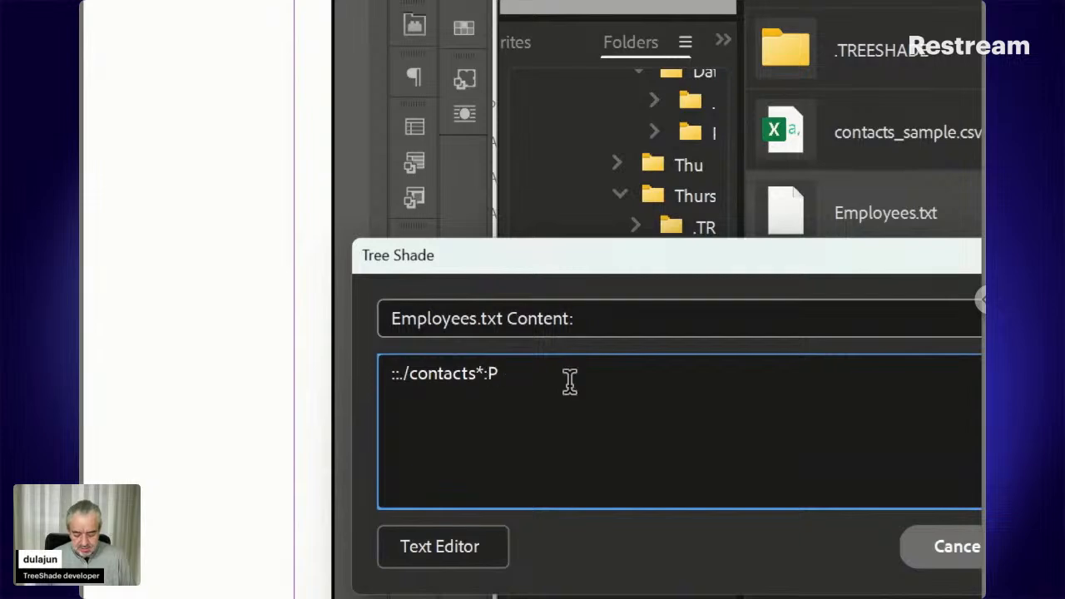
type("e")
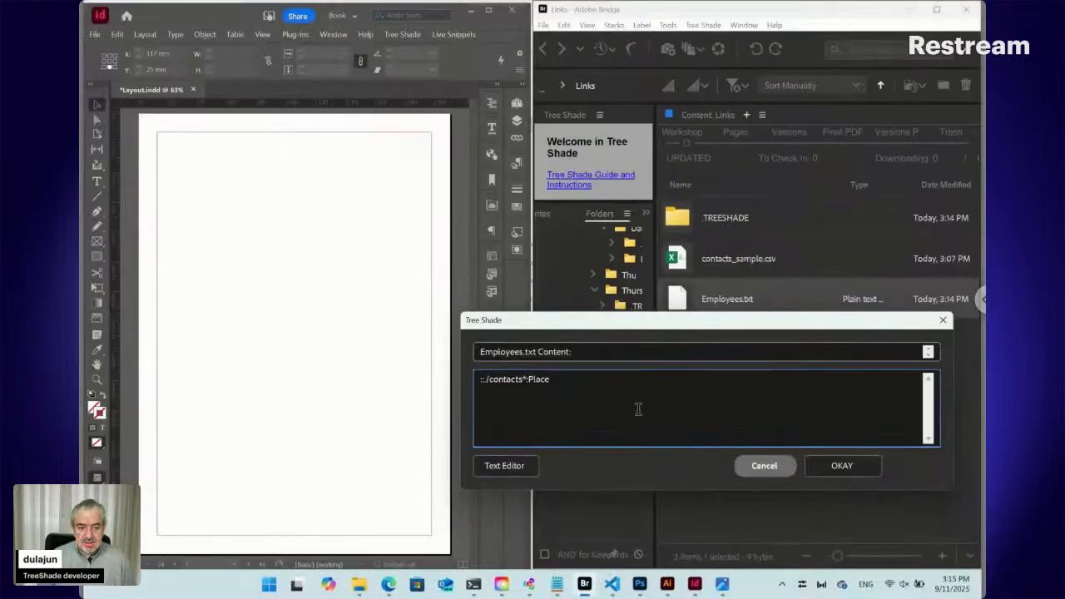
left_click(849, 466)
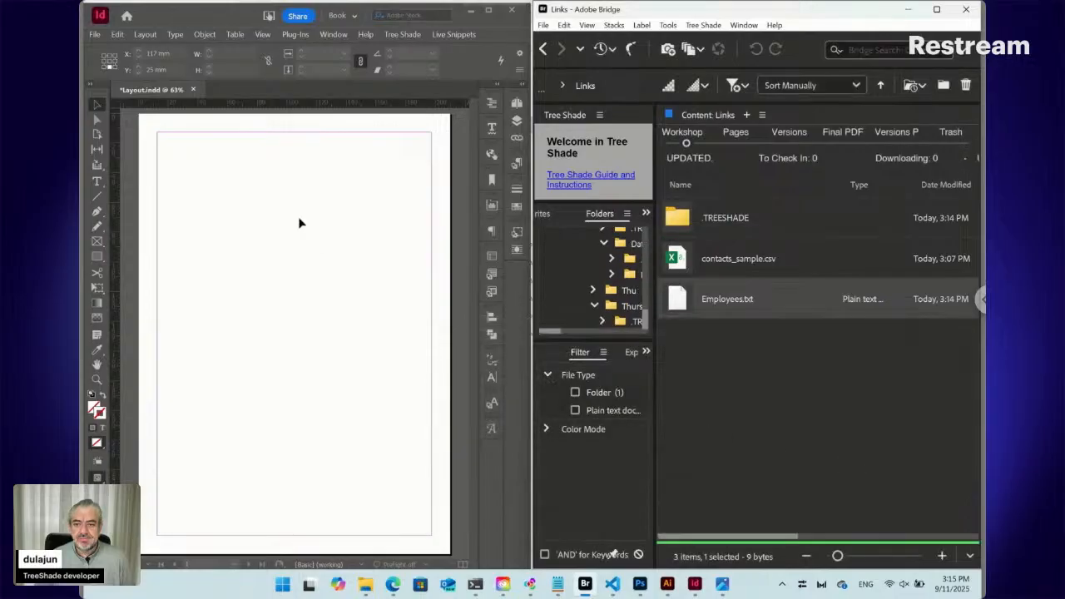
- Draw a large square text frame in the upper part of the InDesign page and place Employees.txt into it from Bridge
left_click(97, 182)
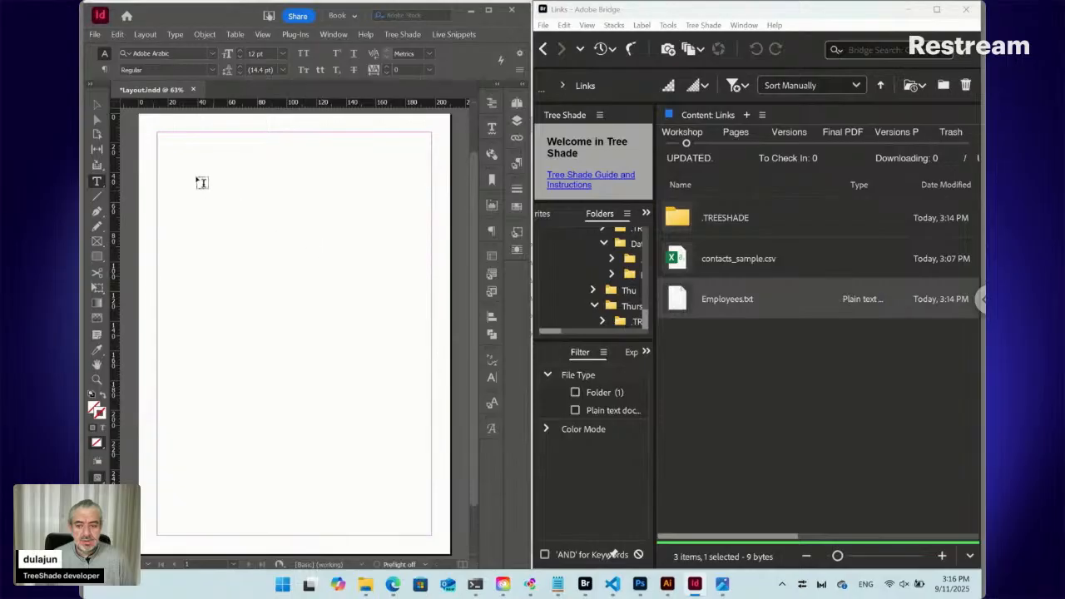
left_click_drag(186, 165, 394, 378)
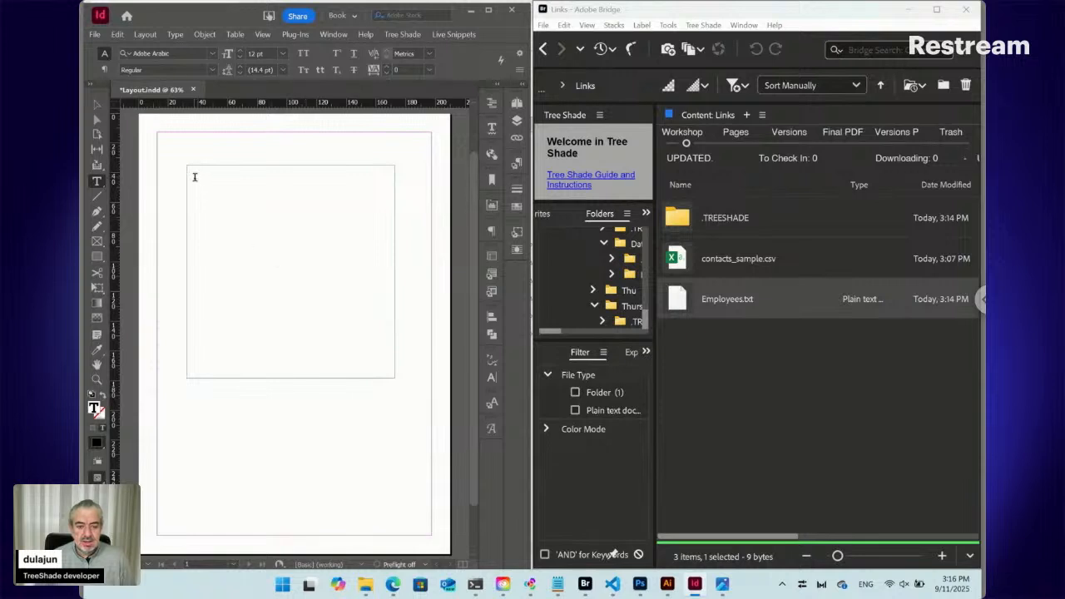
right_click(682, 297)
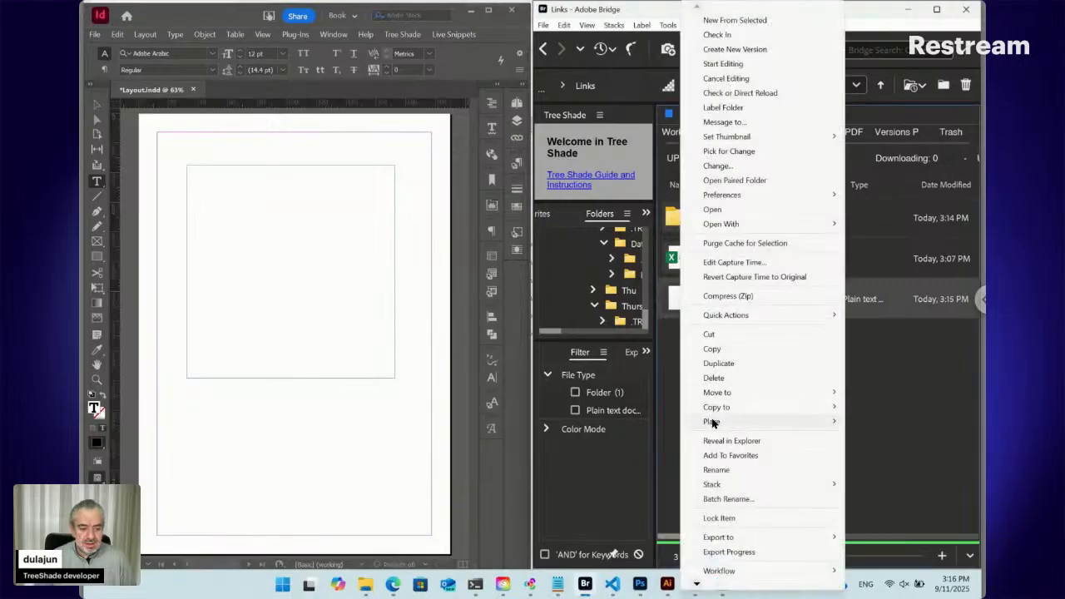
mouse_move(712, 423)
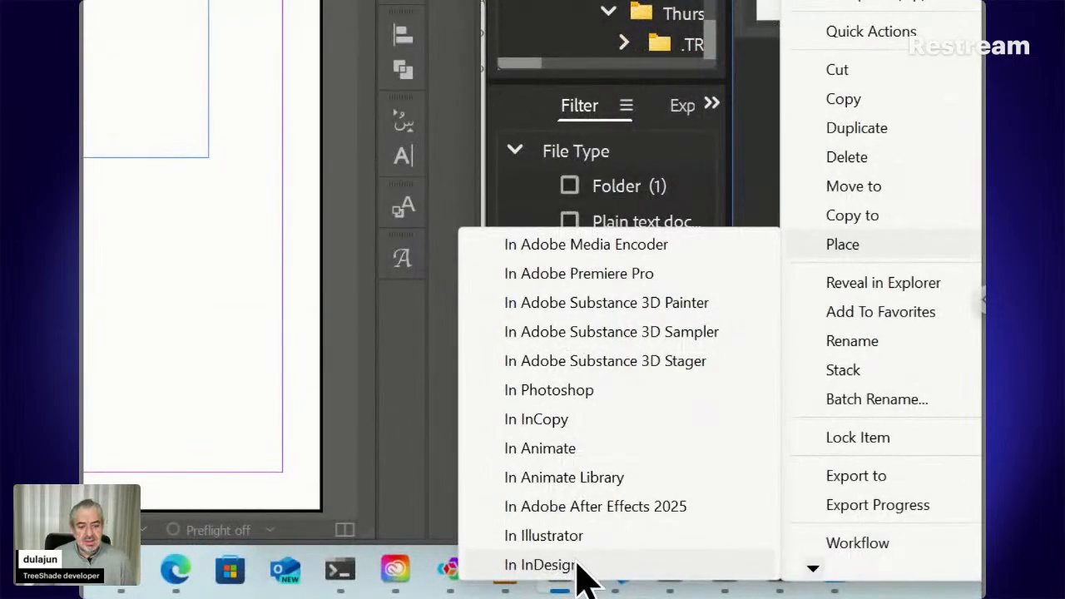
left_click(577, 562)
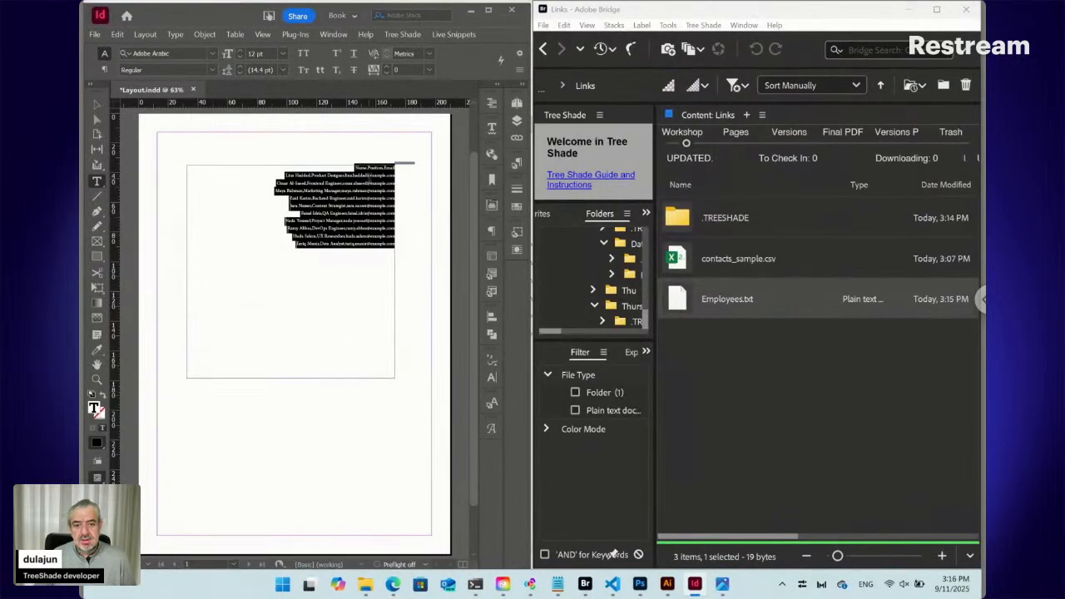
- Select all the placed contact text and create a new paragraph style named Body, applied to the selection
left_click(368, 178)
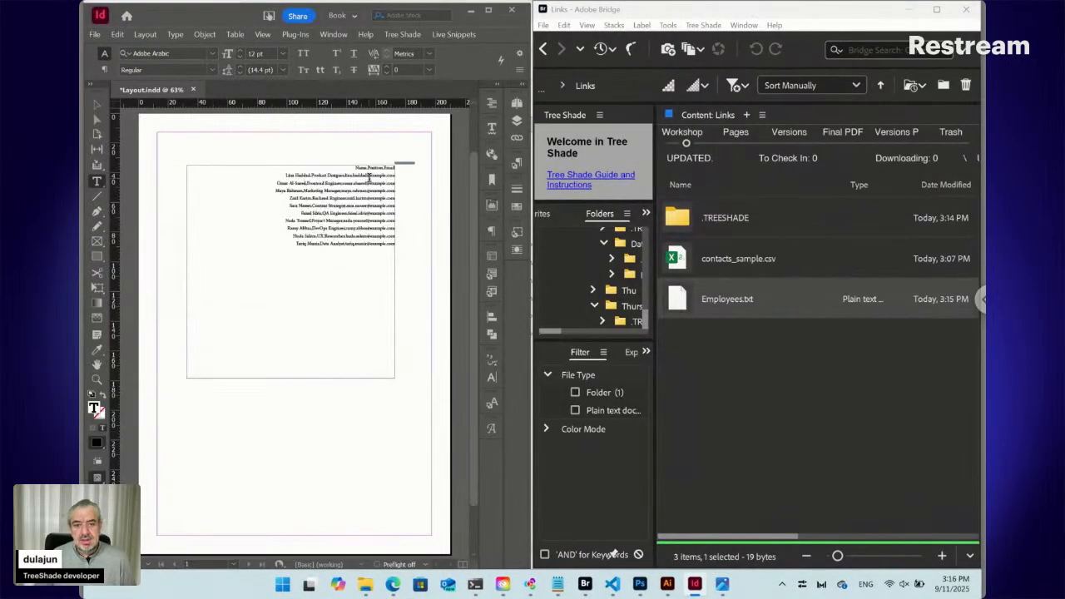
key("Escape")
double_click(348, 206)
key("ctrl+a")
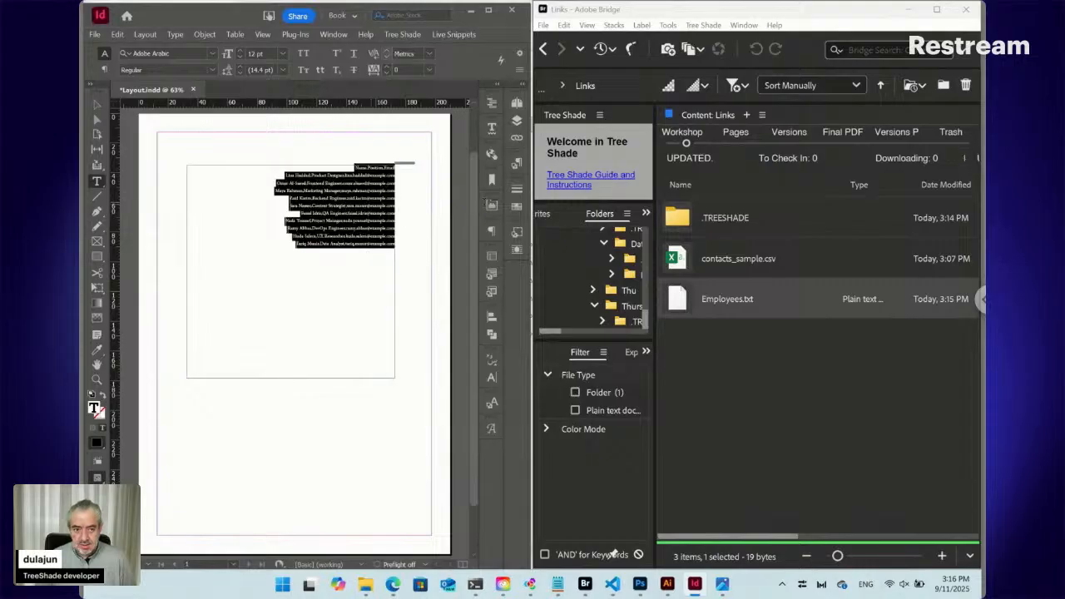
left_click(517, 162)
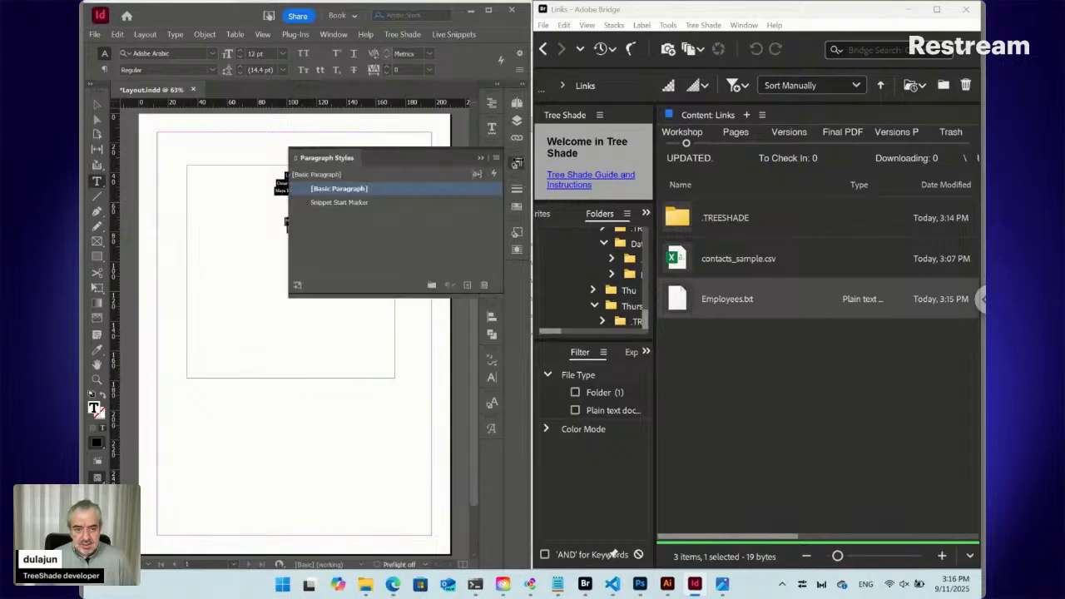
left_click(498, 158)
left_click(536, 163)
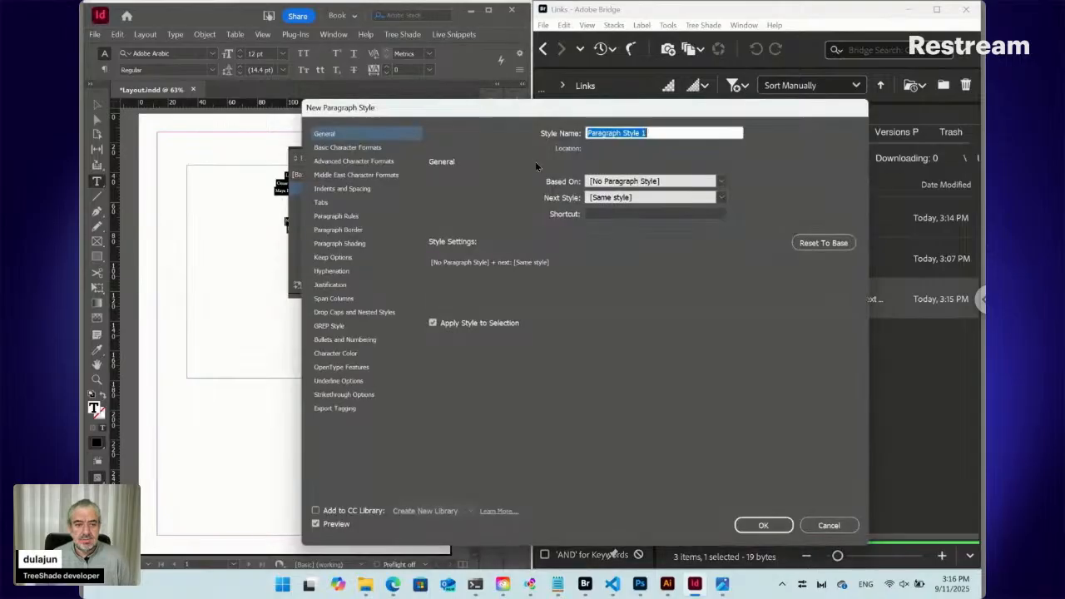
type("Body")
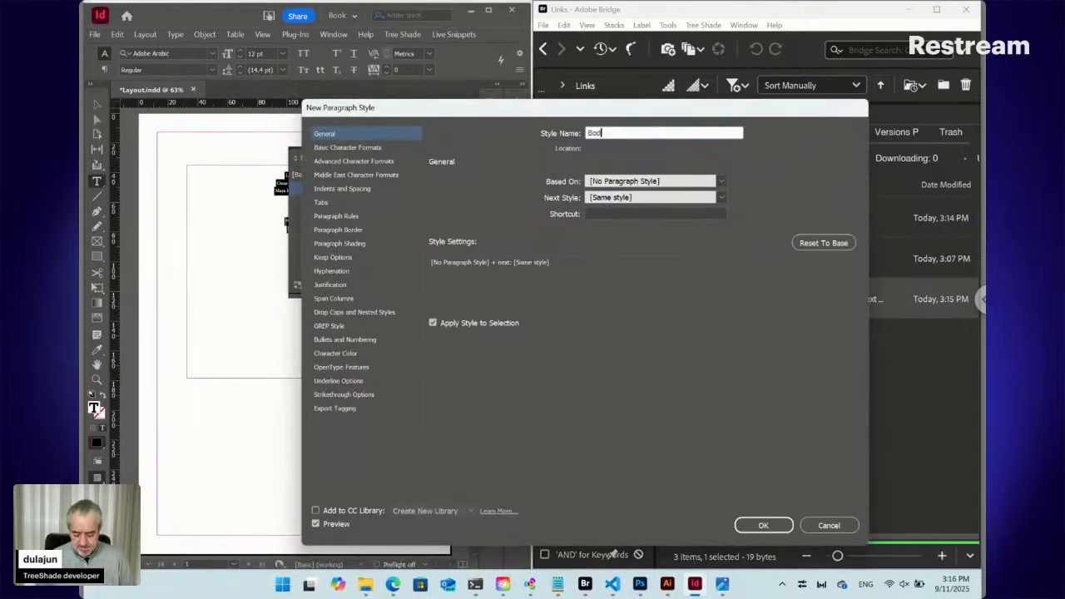
left_click(757, 523)
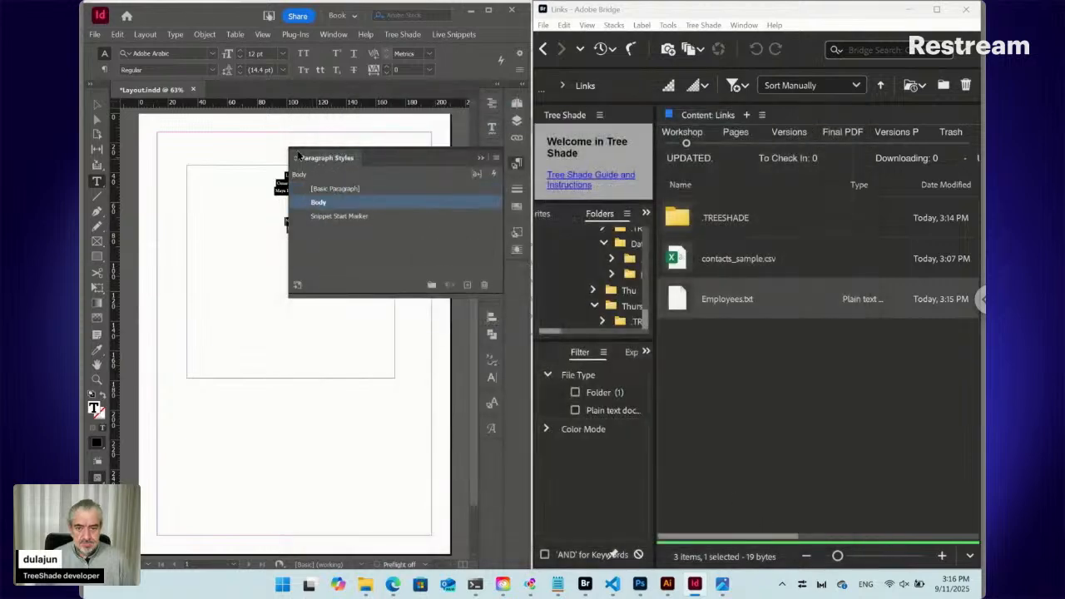
- Set the paragraph direction of the selected contact text to left-to-right
left_click(104, 69)
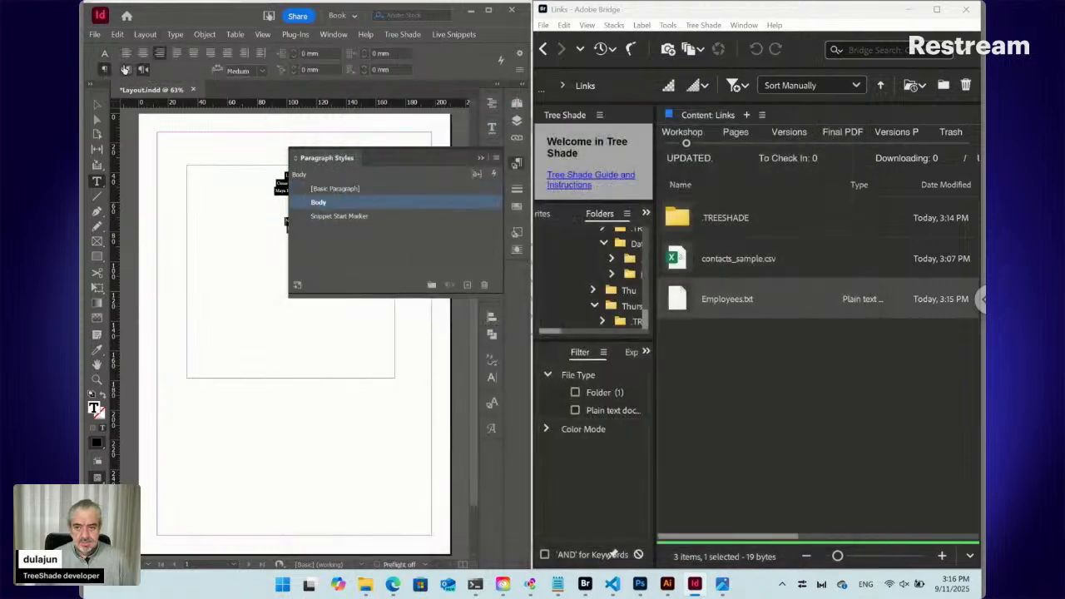
left_click(126, 70)
left_click(105, 54)
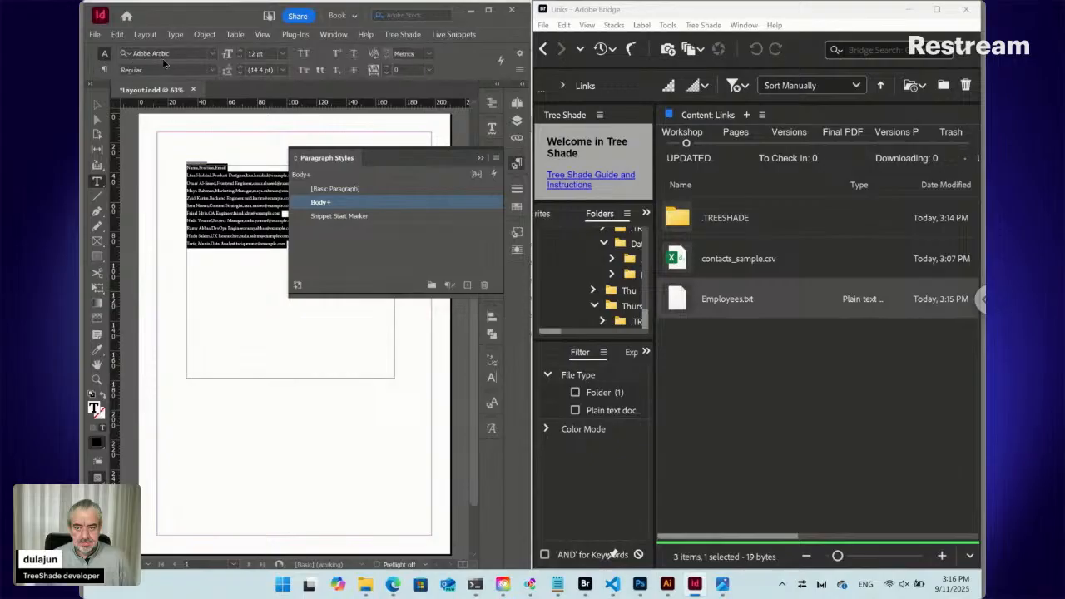
- Set the selected text's font to Myriad Pro Regular and redefine the Body paragraph style to match
left_click(169, 54)
type("m")
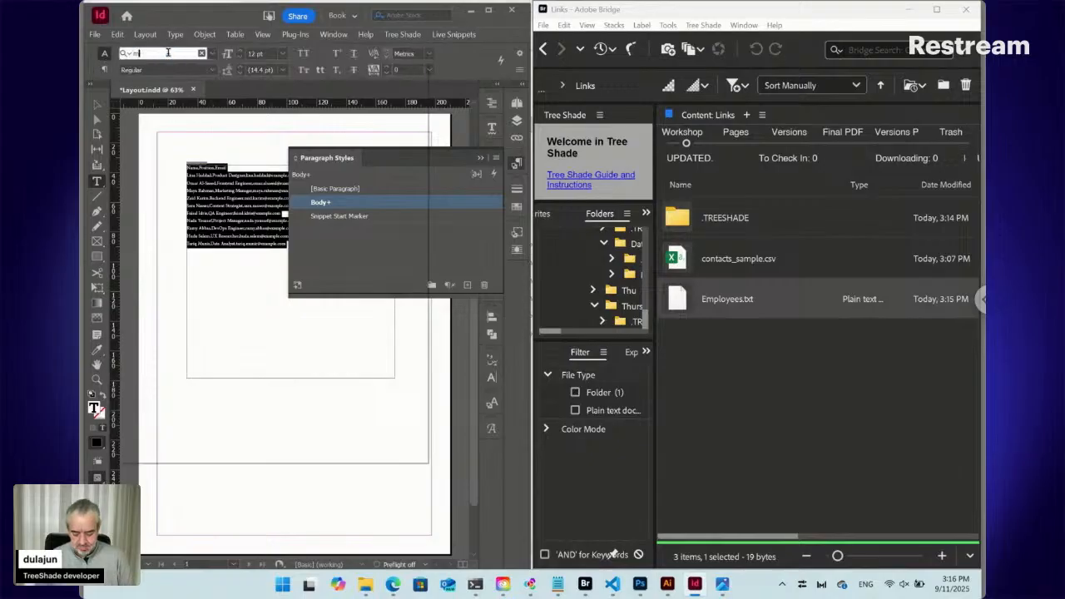
type("yriad pro")
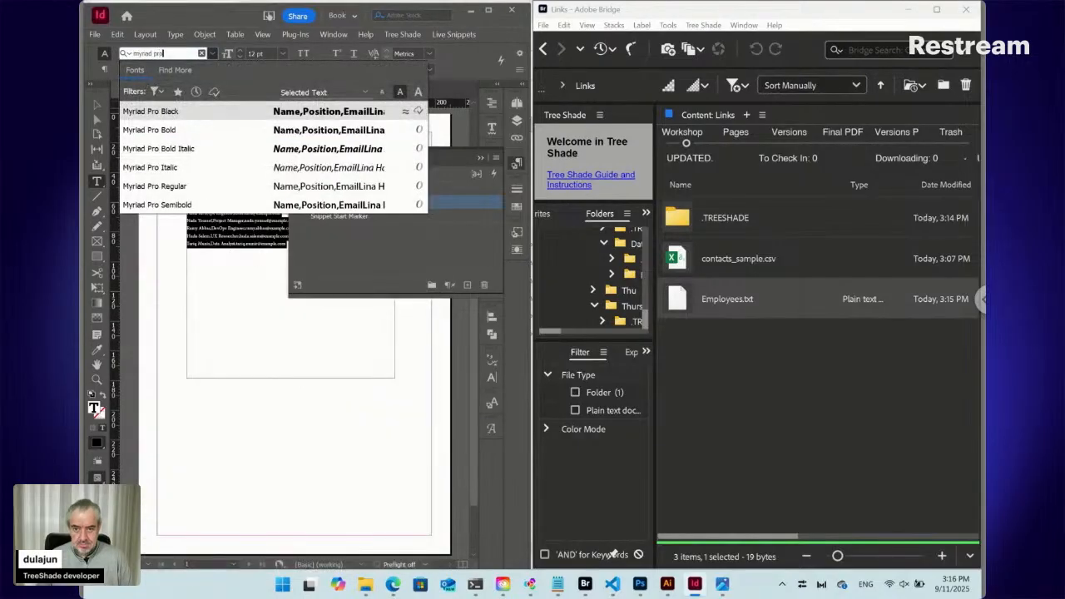
left_click(179, 186)
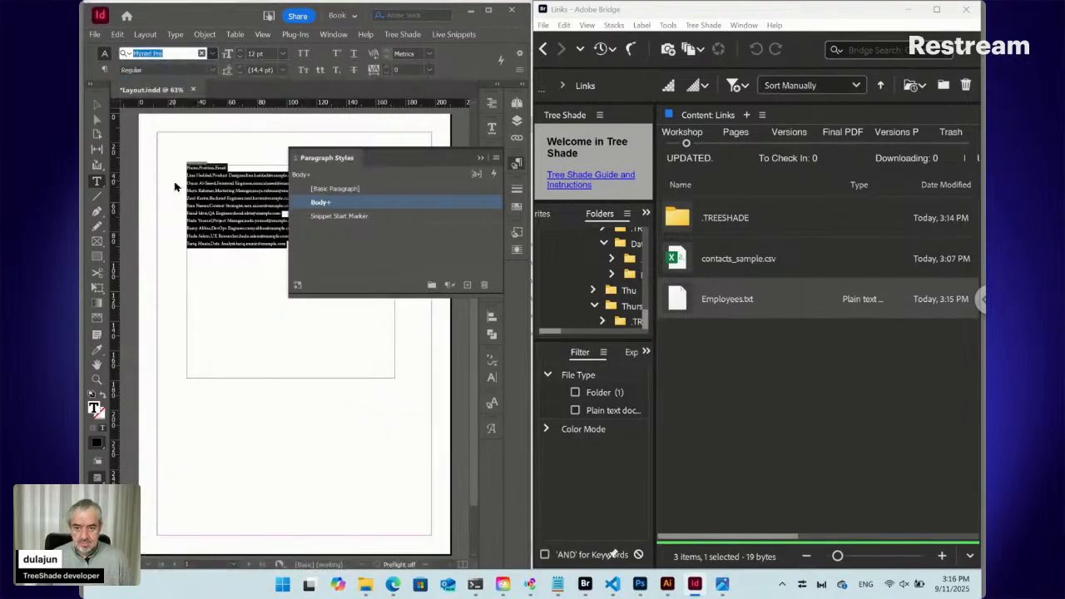
key("ctrl+alt+shift+r")
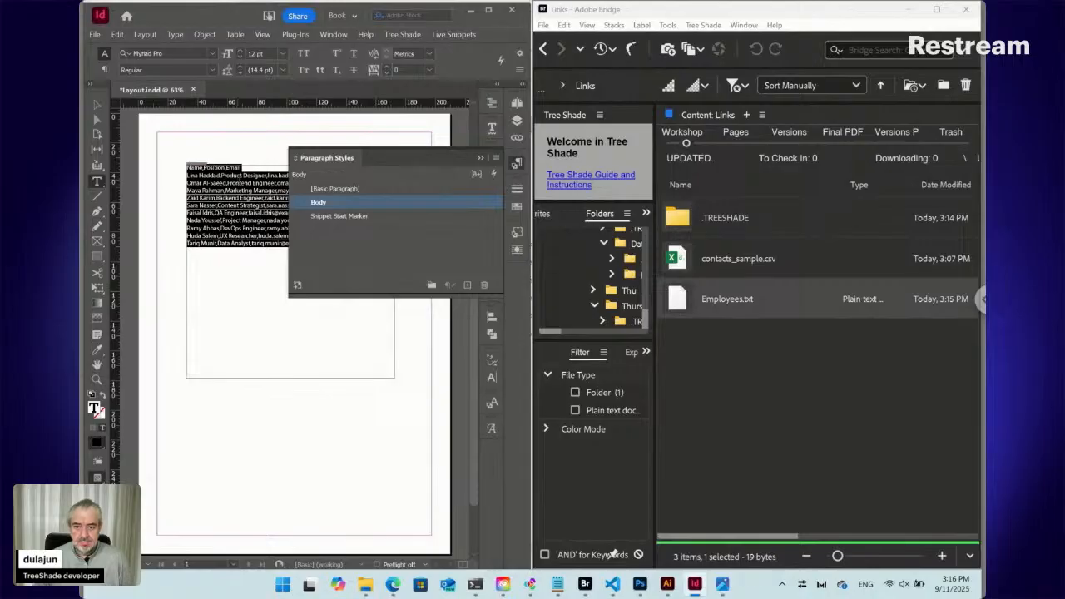
left_click(240, 179)
left_click(517, 162)
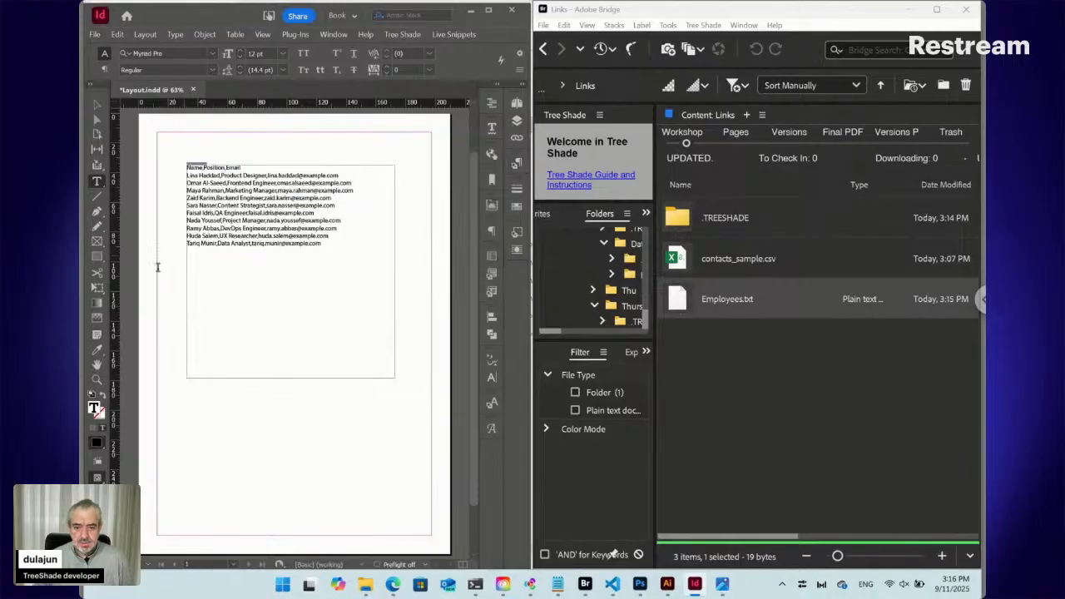
- Set the Dynamic Content of the placed Employees snippet to ./contacts*:Data:\r:, and apply it
left_click(97, 379)
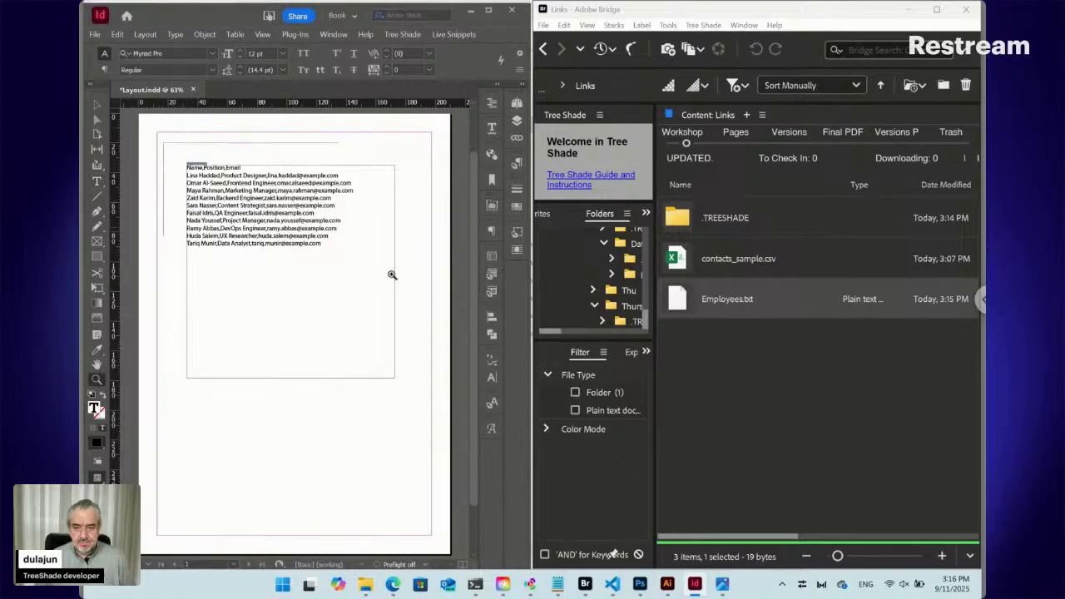
left_click(416, 292)
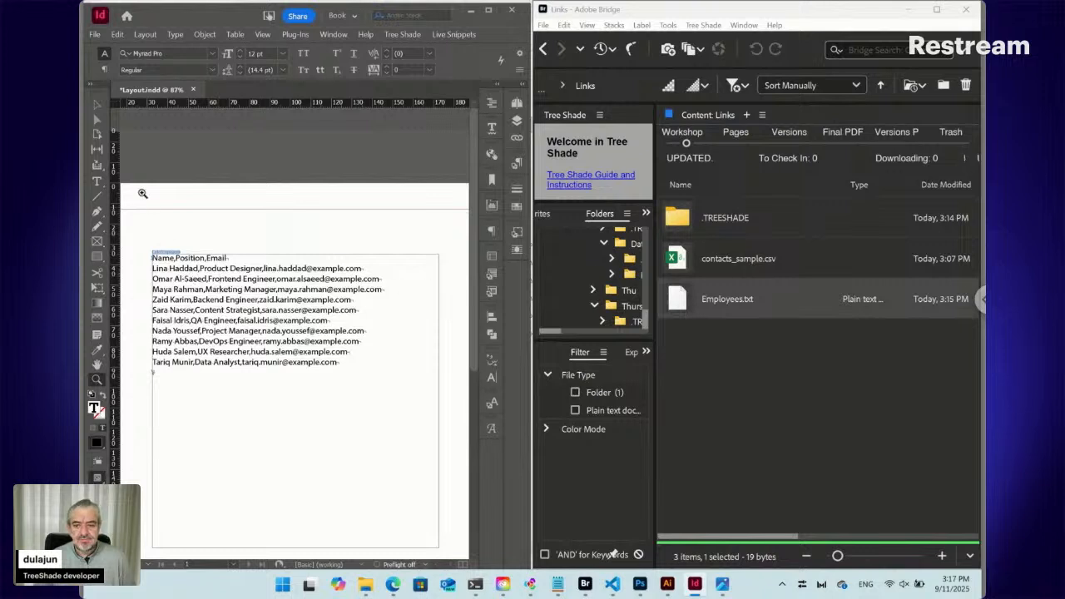
left_click(97, 180)
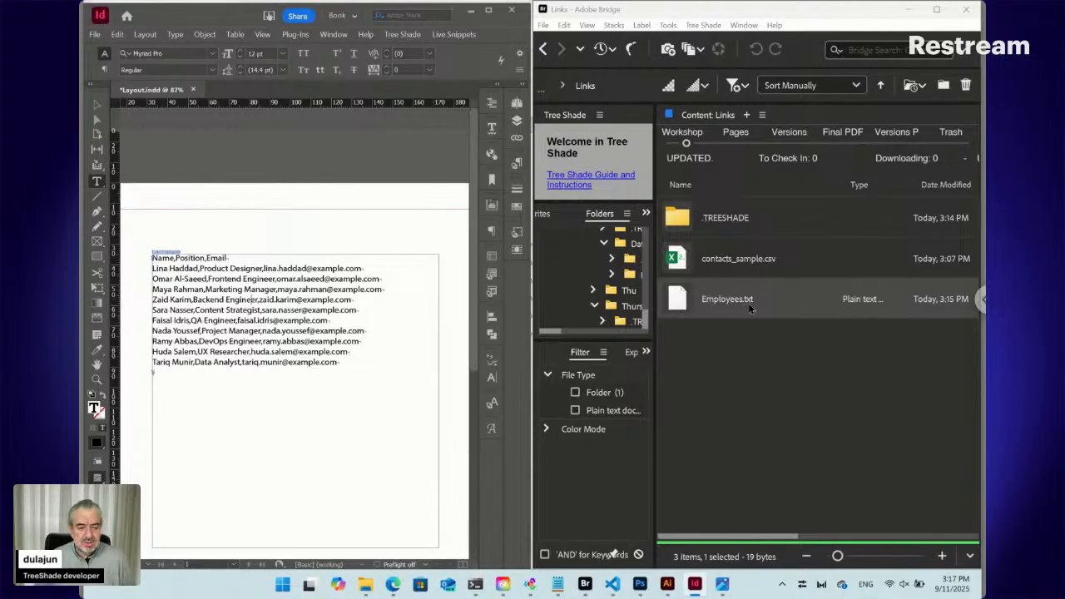
left_click(454, 36)
mouse_move(456, 64)
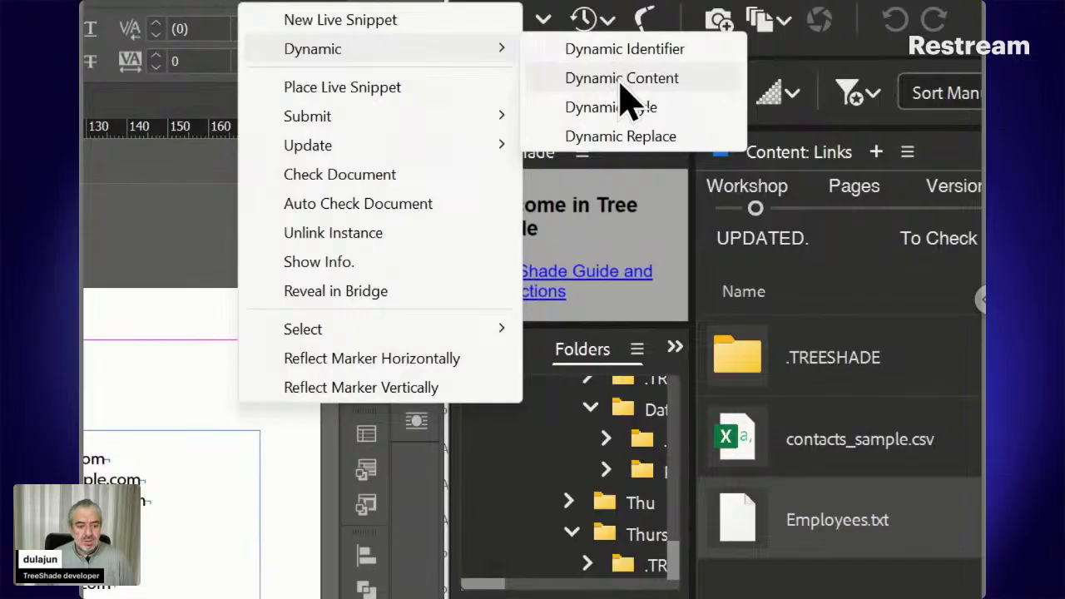
left_click(620, 80)
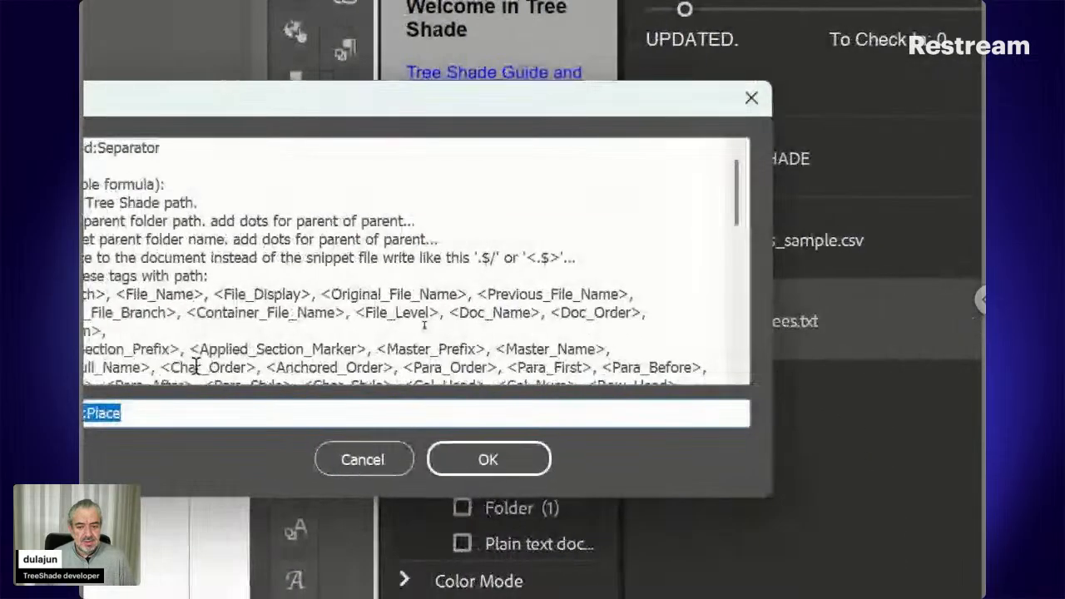
left_click(196, 413)
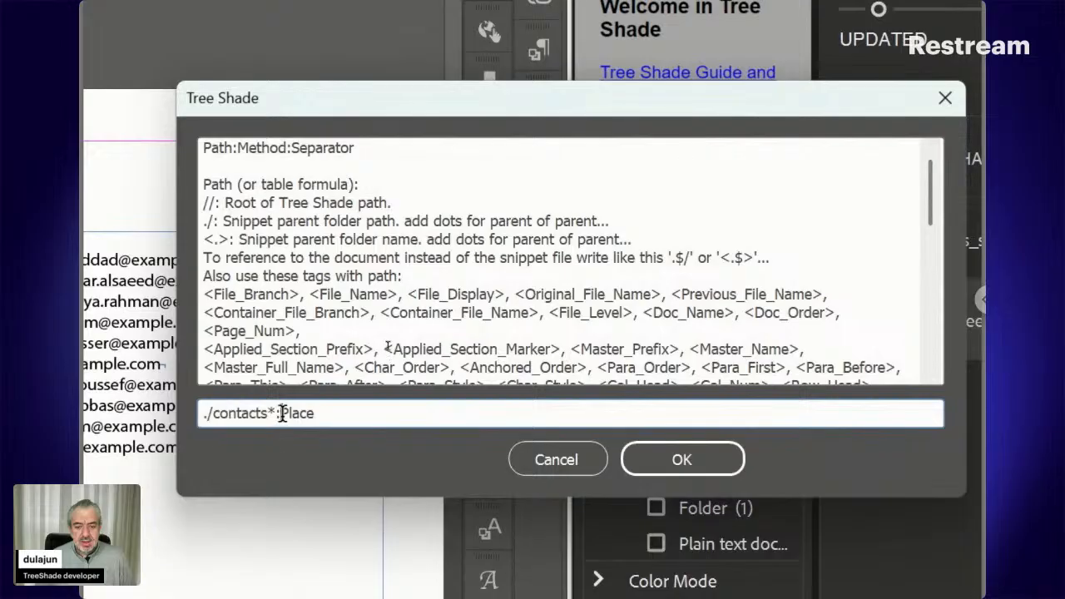
left_click_drag(280, 416, 354, 418)
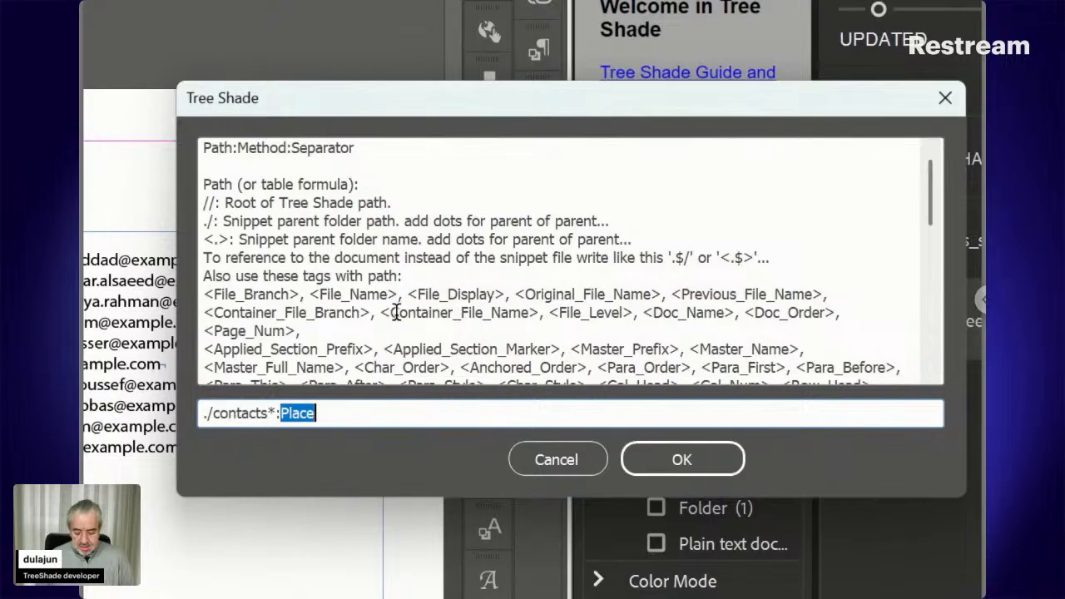
type("Dat")
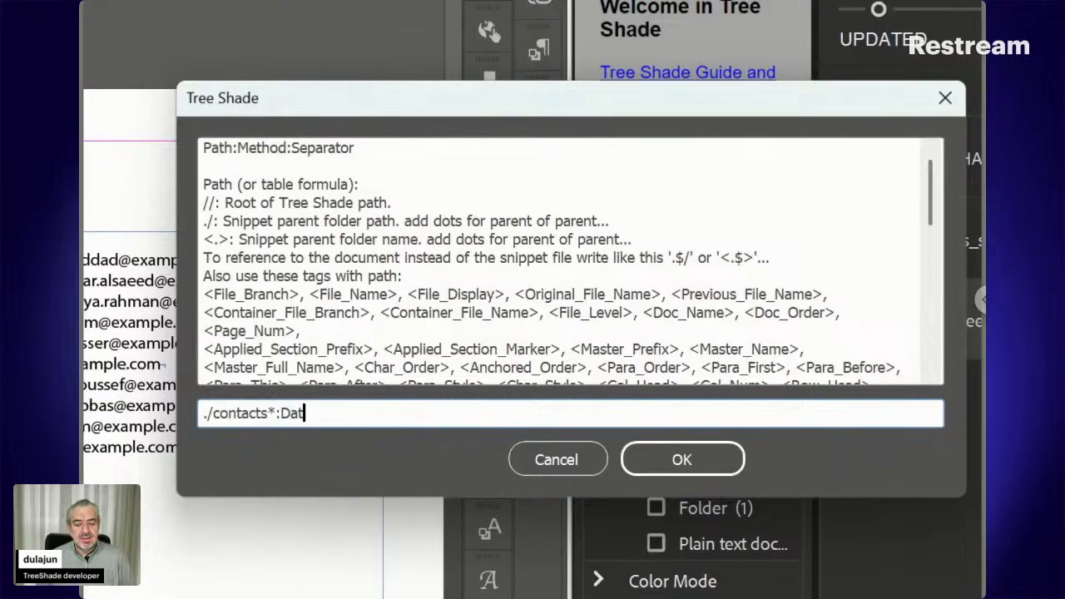
type("a")
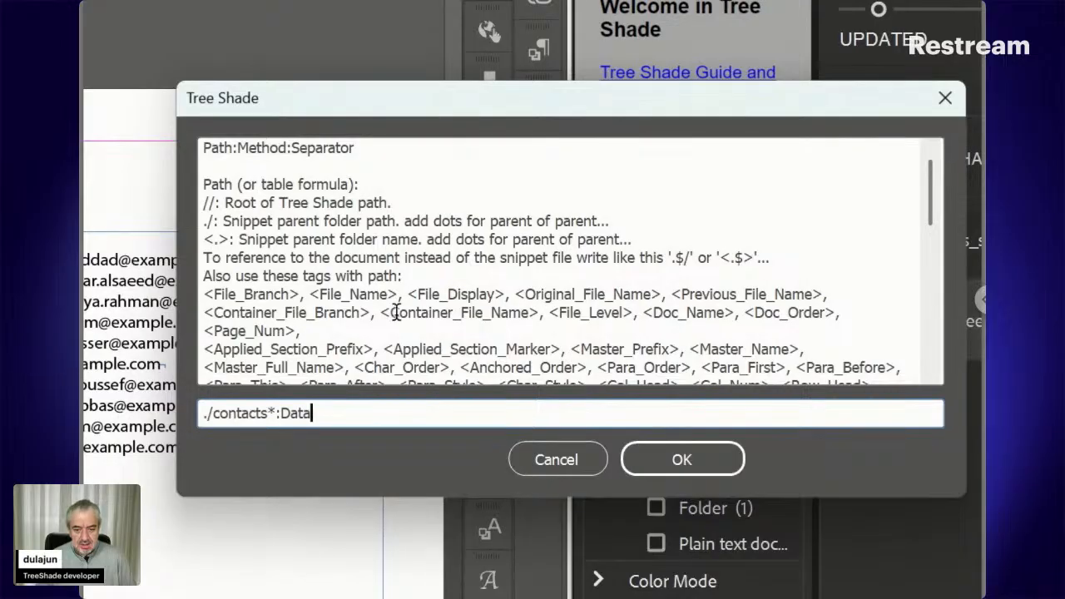
type(":\\r")
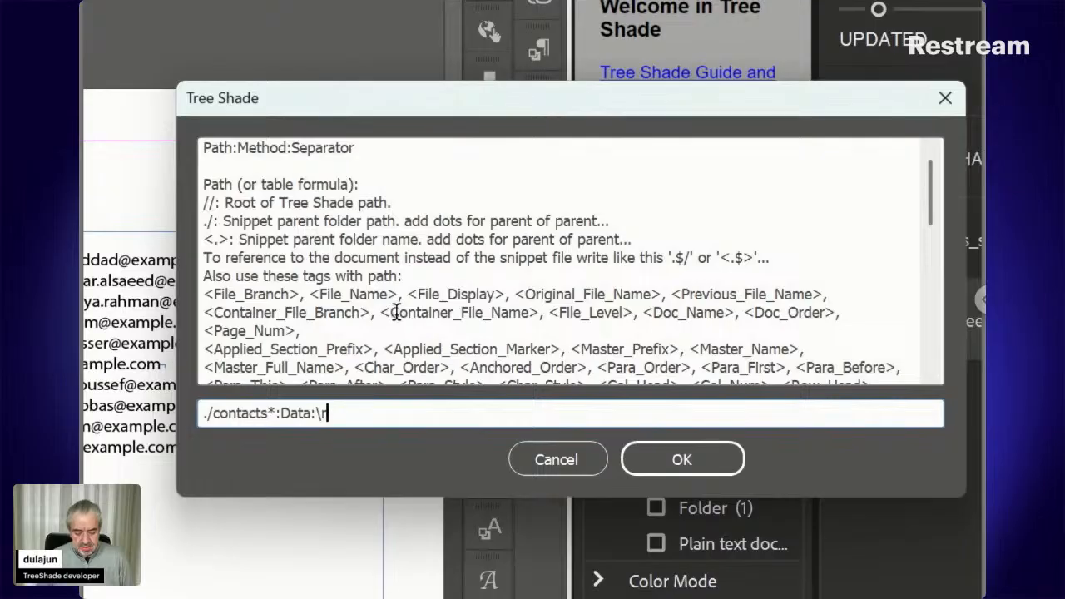
type(":,")
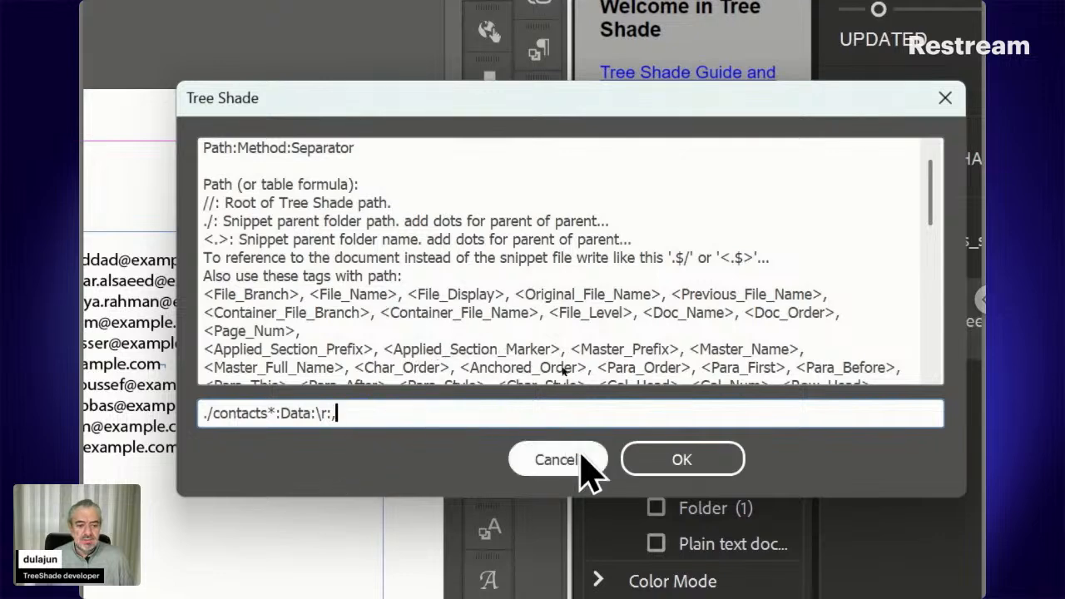
left_click(680, 460)
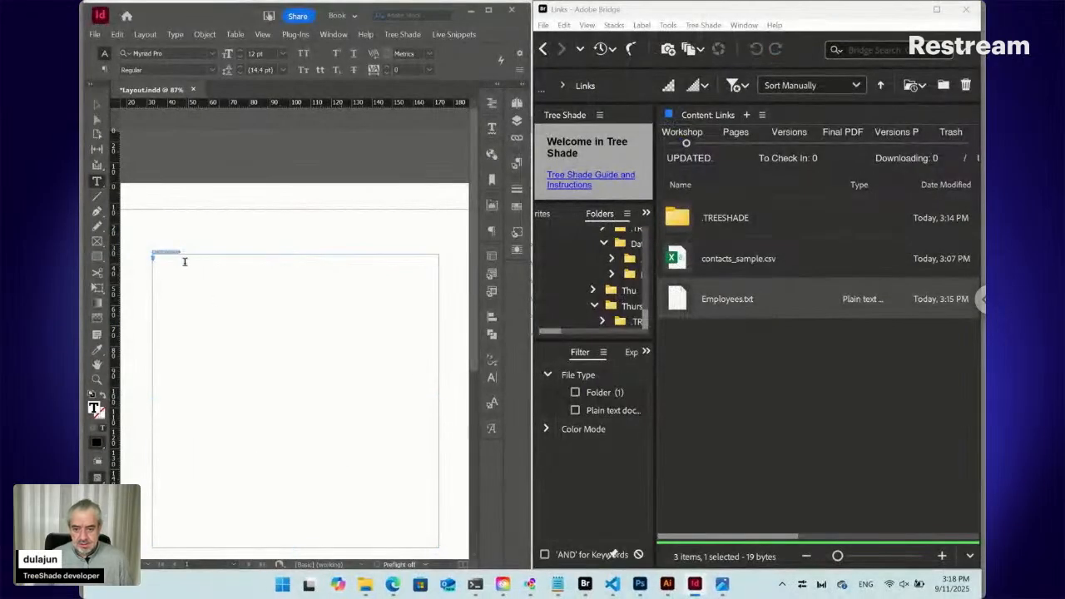
- Set the Dynamic Content of the placed Employees snippet to ./contacts*:Data:\n:, and apply it
left_click(173, 250)
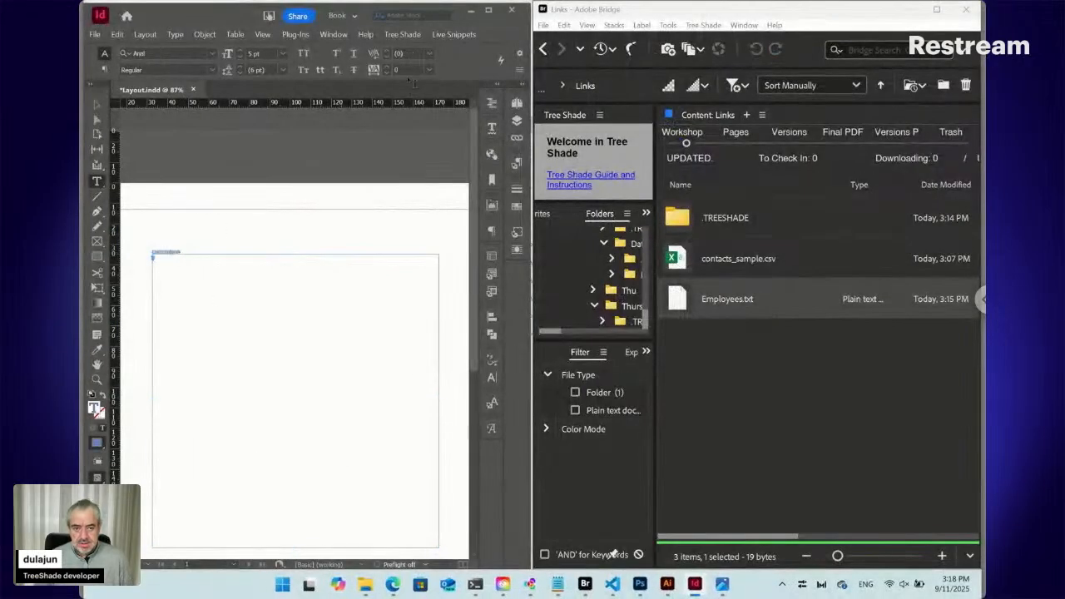
left_click(456, 37)
mouse_move(464, 63)
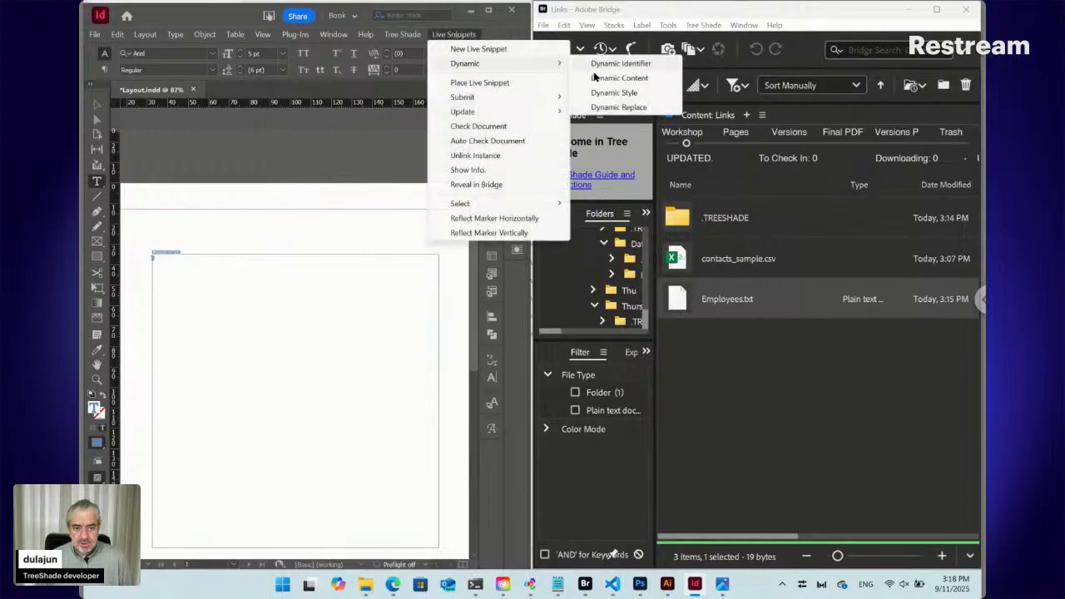
left_click(595, 80)
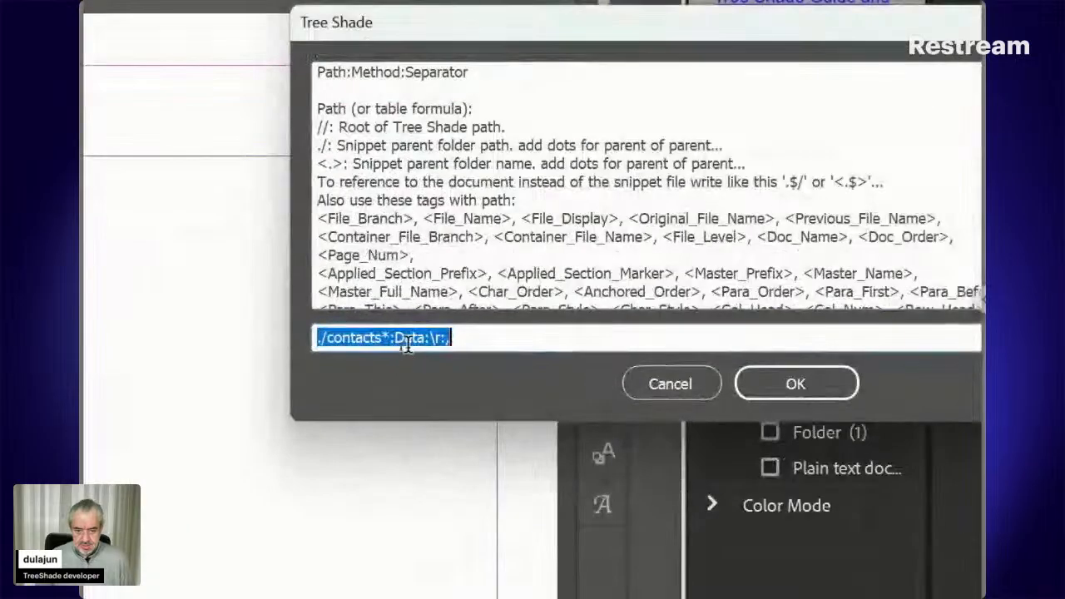
left_click(433, 337)
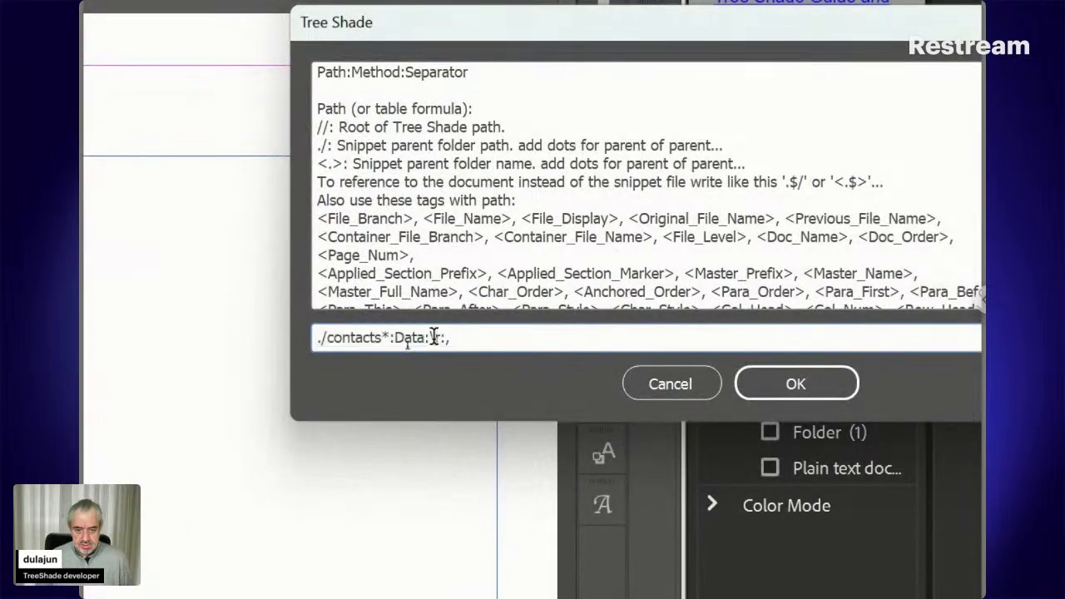
double_click(436, 337)
type("n")
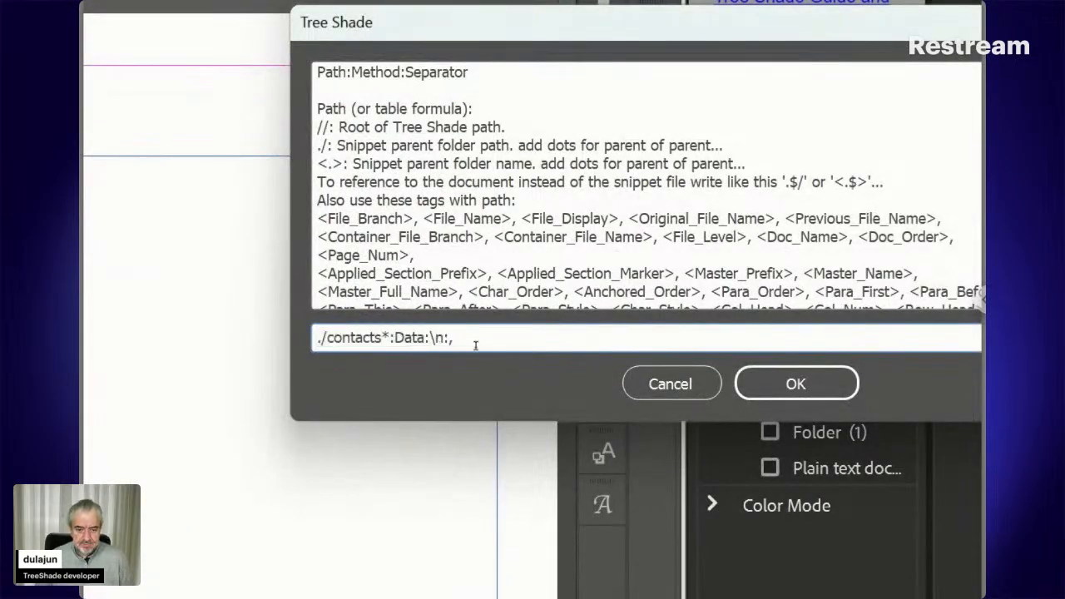
left_click(844, 389)
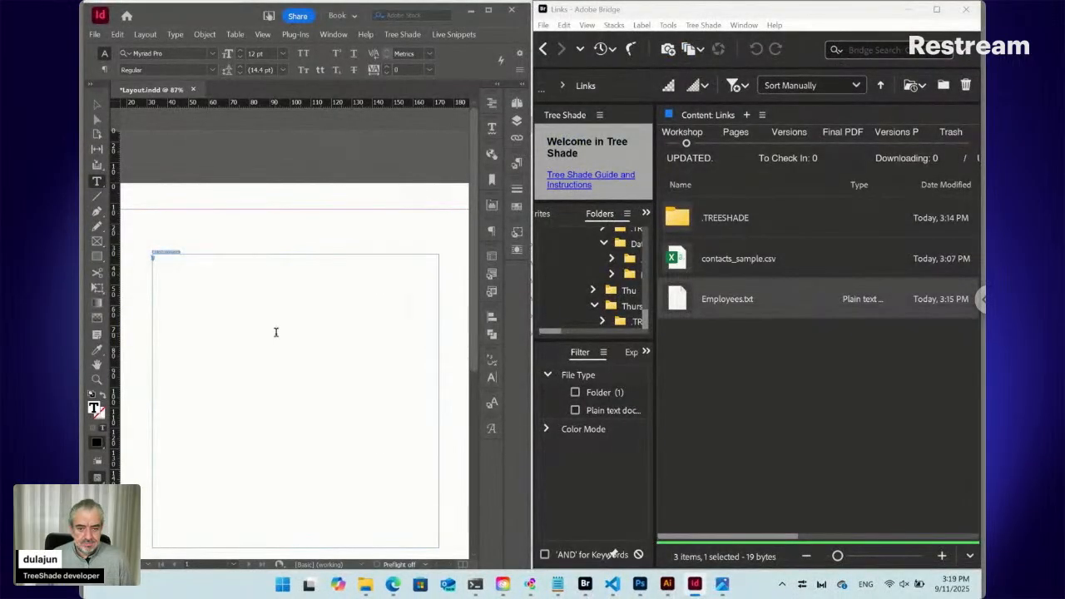
- Add the Table method to the Employees snippet's Dynamic Content, setting it to ./contacts*:Data:Table:\r:, and apply it
left_click(173, 252)
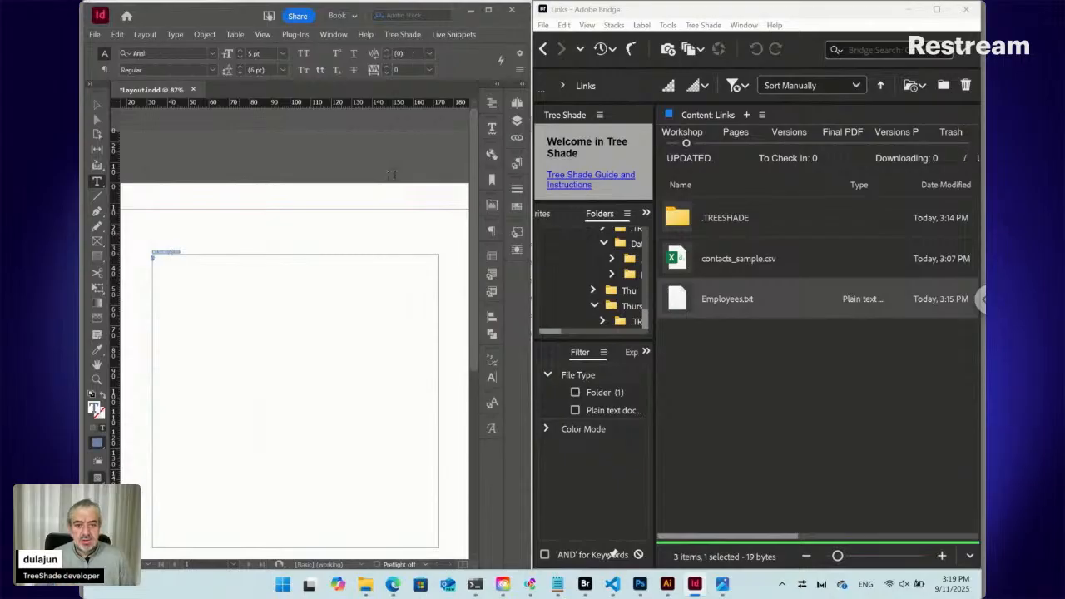
left_click(454, 34)
mouse_move(462, 65)
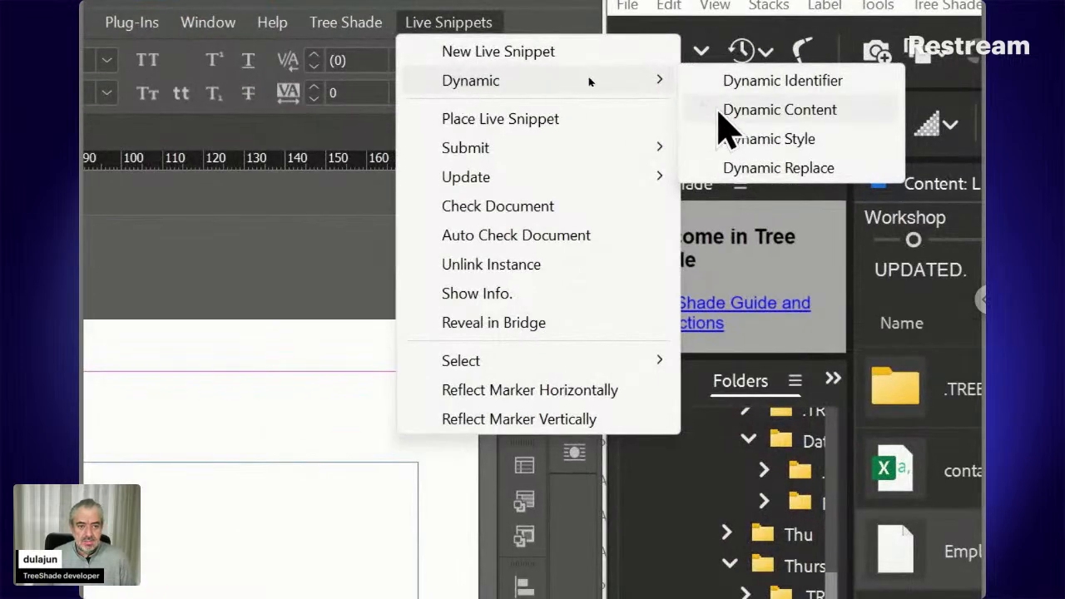
left_click(720, 112)
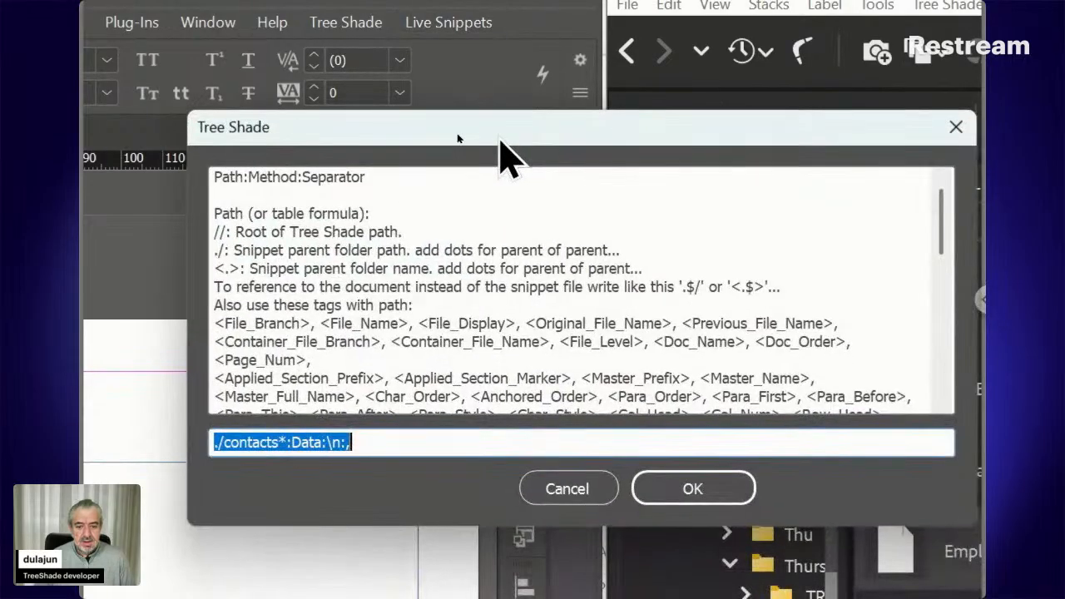
left_click(327, 441)
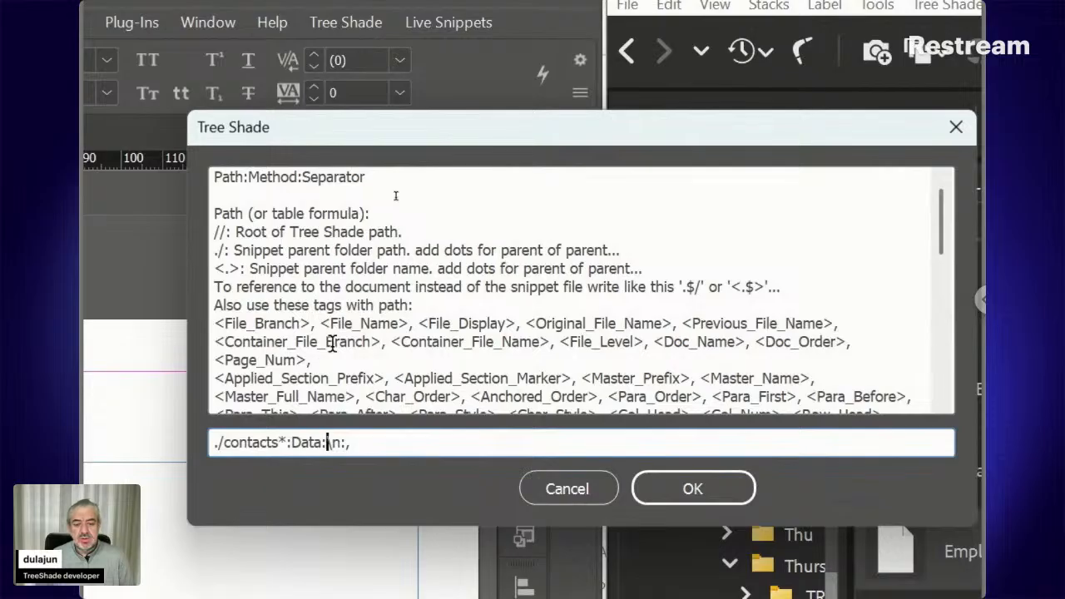
type("Table")
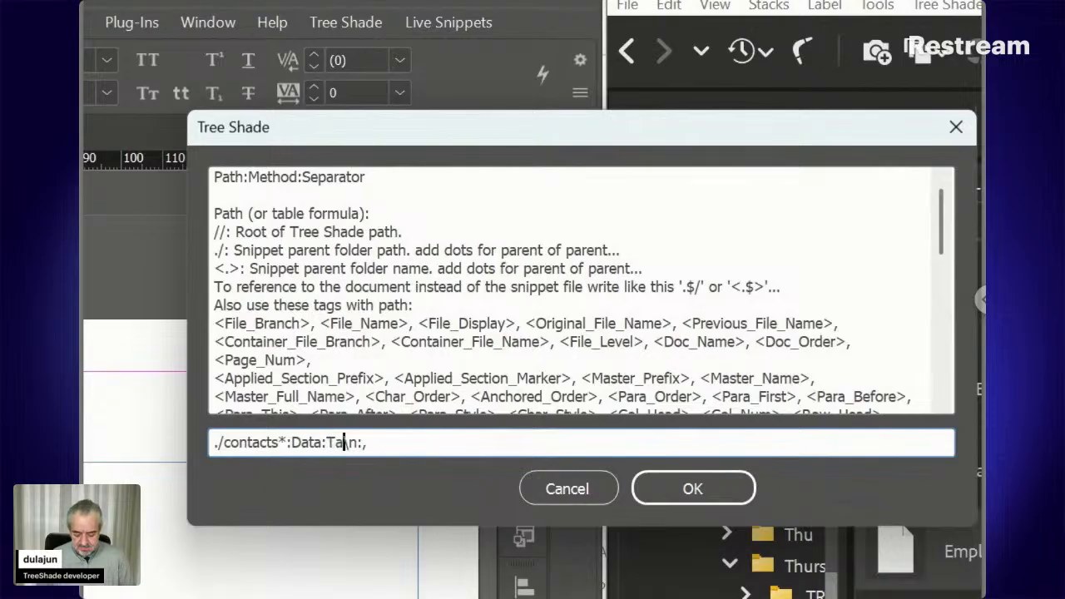
type(":")
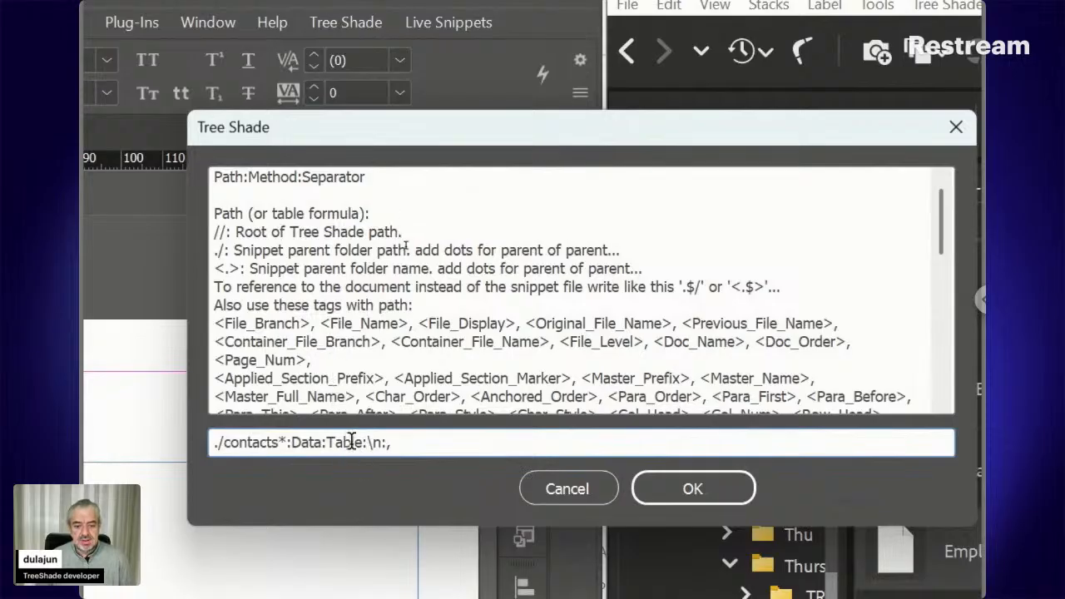
key("shift+Right")
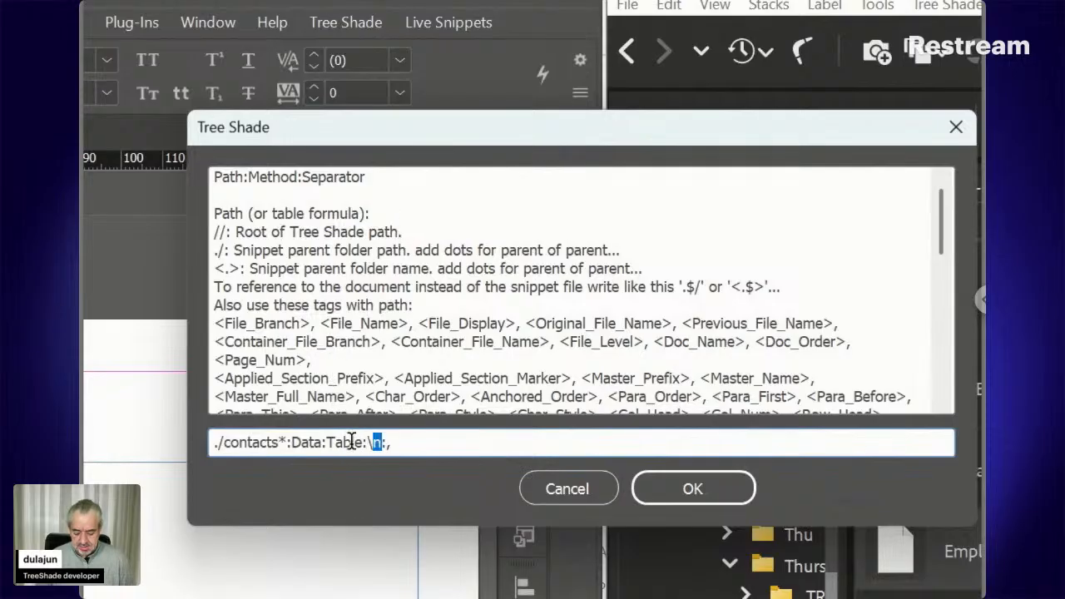
type("r")
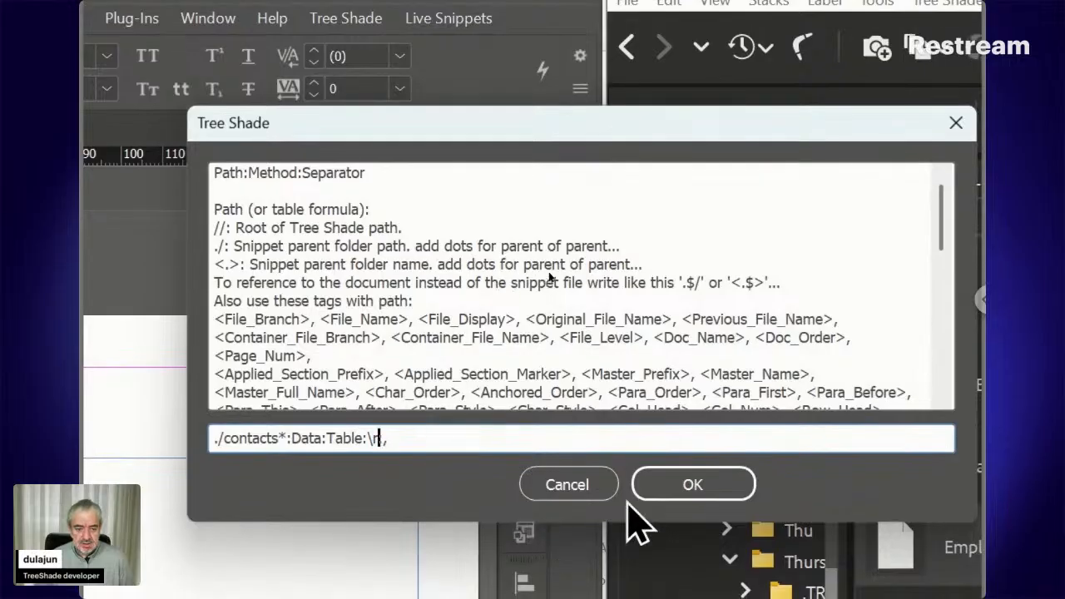
left_click(658, 507)
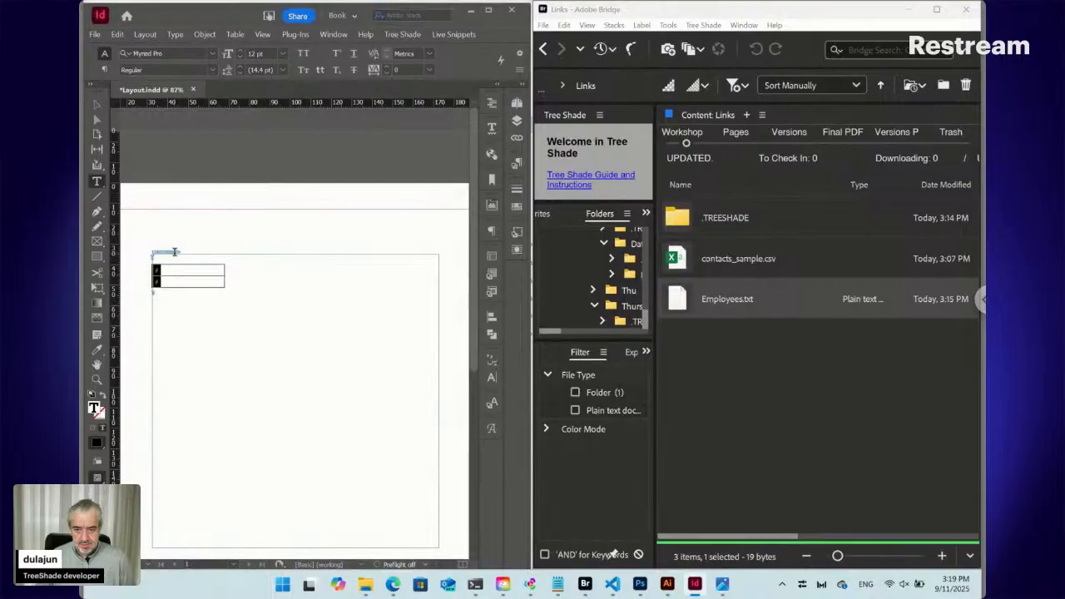
- Change the row separator in the Employees snippet's Dynamic Content so it reads ./contacts*:Data:Table:\n:, and apply it
left_click(174, 251)
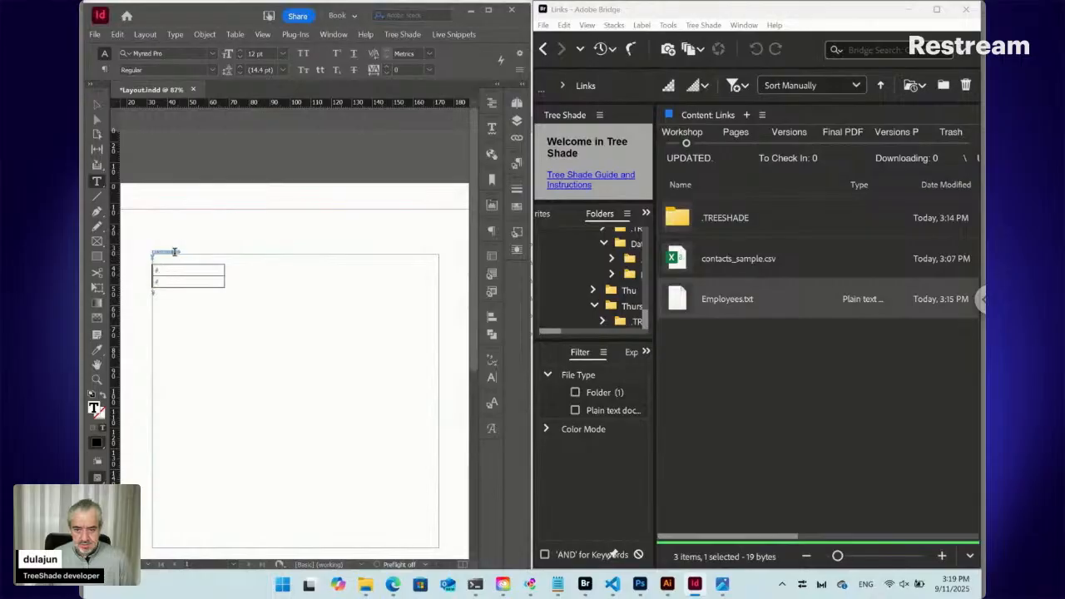
left_click(467, 35)
mouse_move(478, 66)
left_click(616, 79)
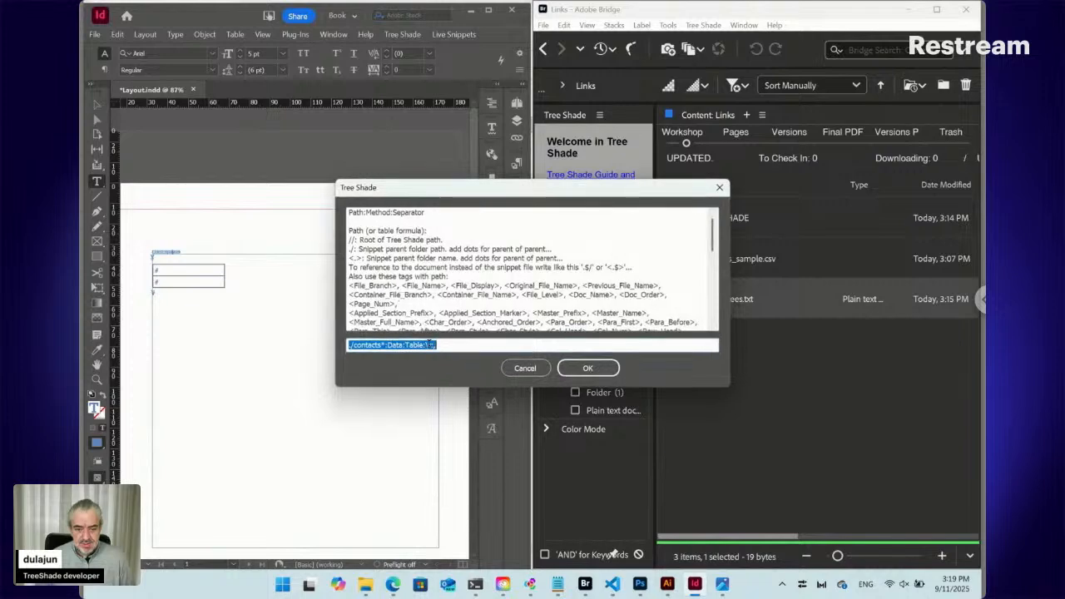
left_click(428, 344)
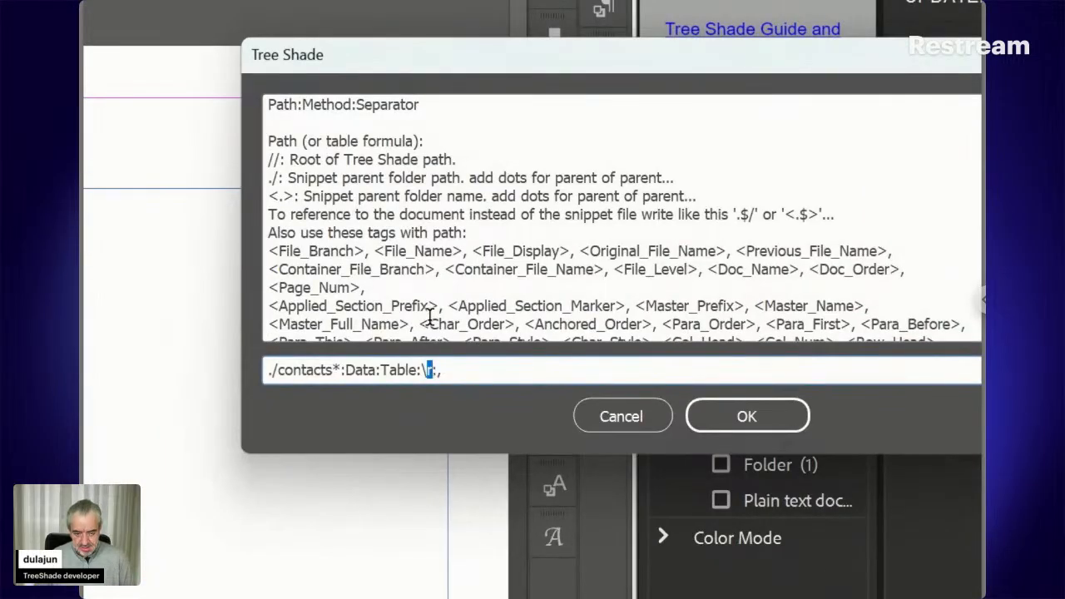
type("n")
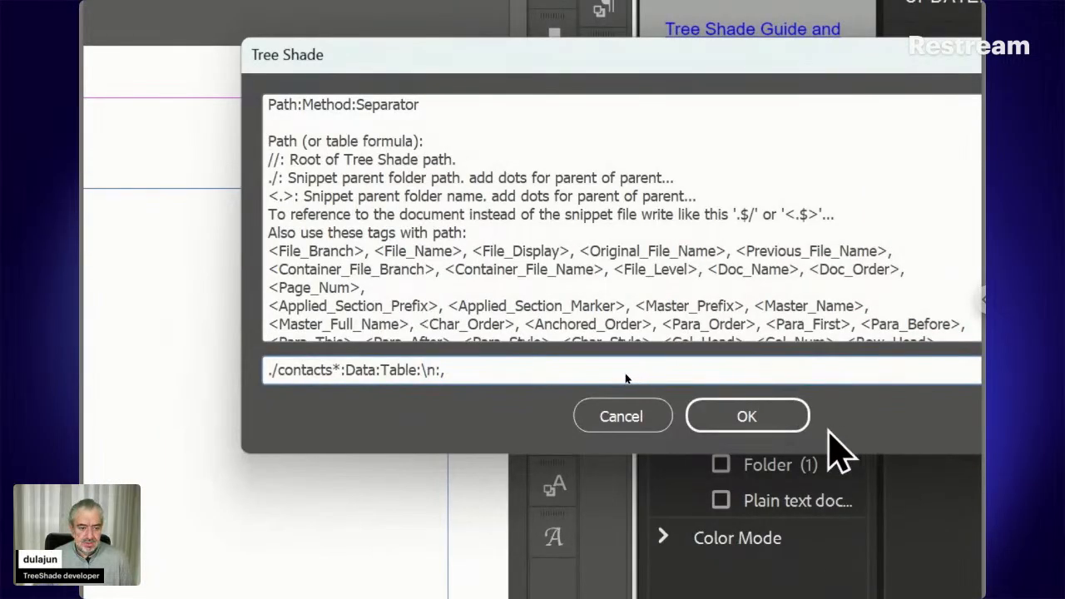
left_click(784, 425)
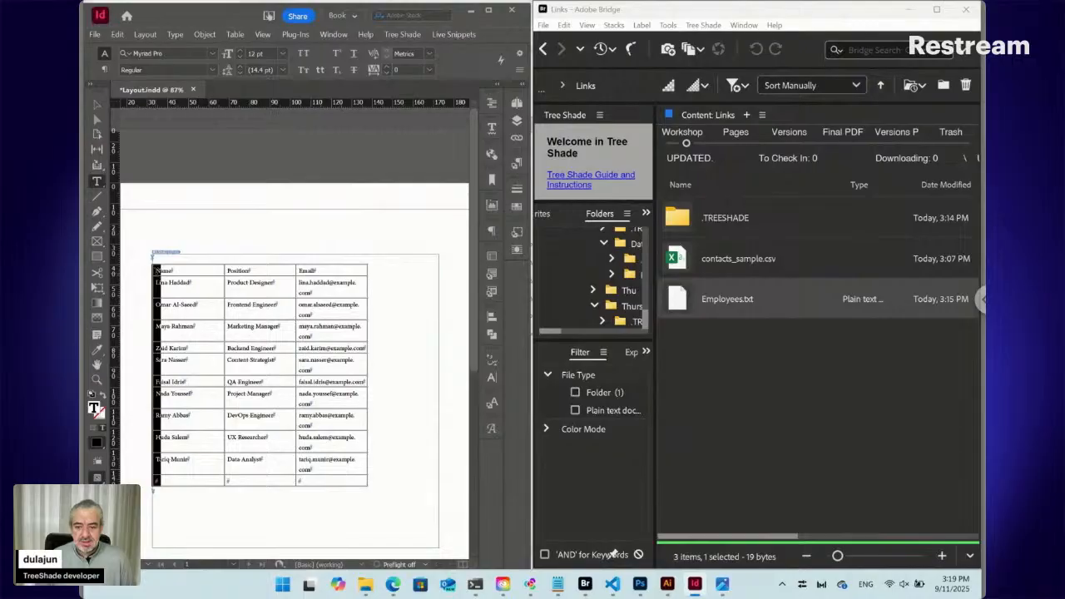
- Select the header row of the generated contacts table
left_click(149, 272)
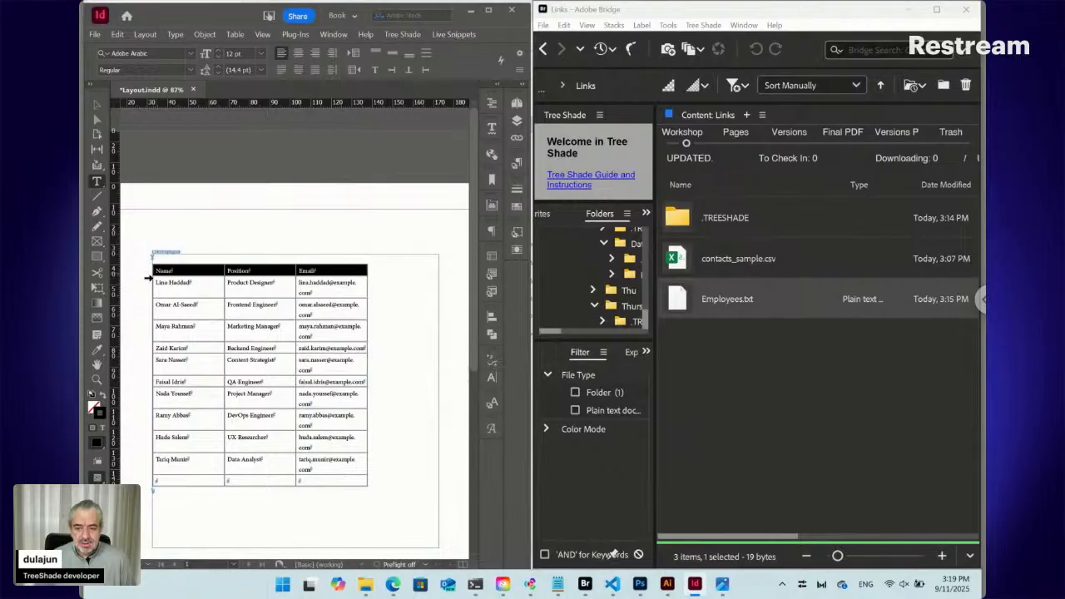
left_click(164, 279)
left_click(149, 272)
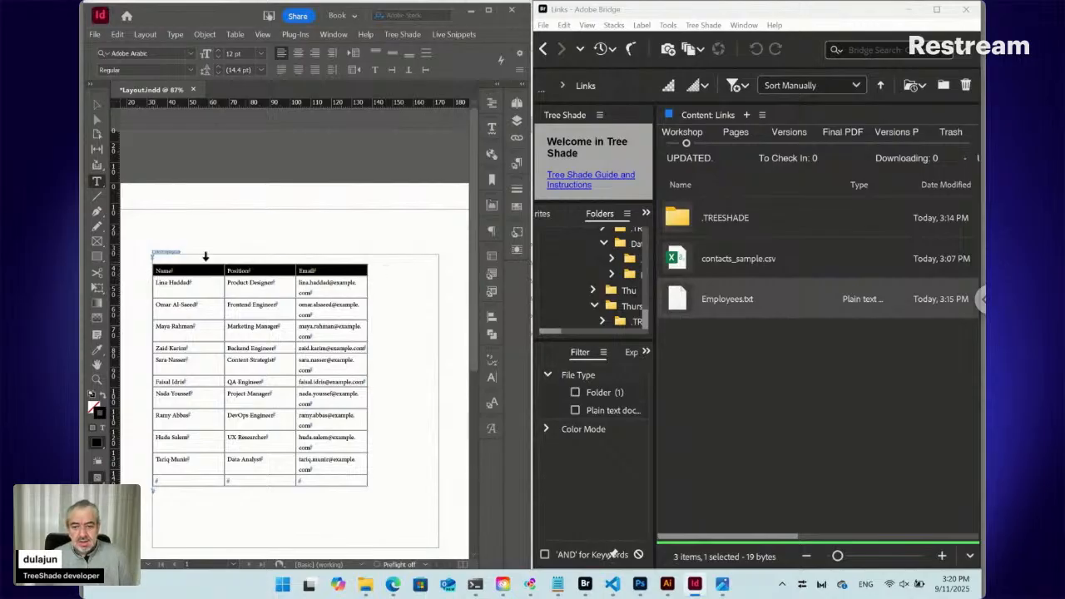
- In Bridge, open the content of Employees.txt for editing and append :- to the end of its contacts data line
left_click(167, 251)
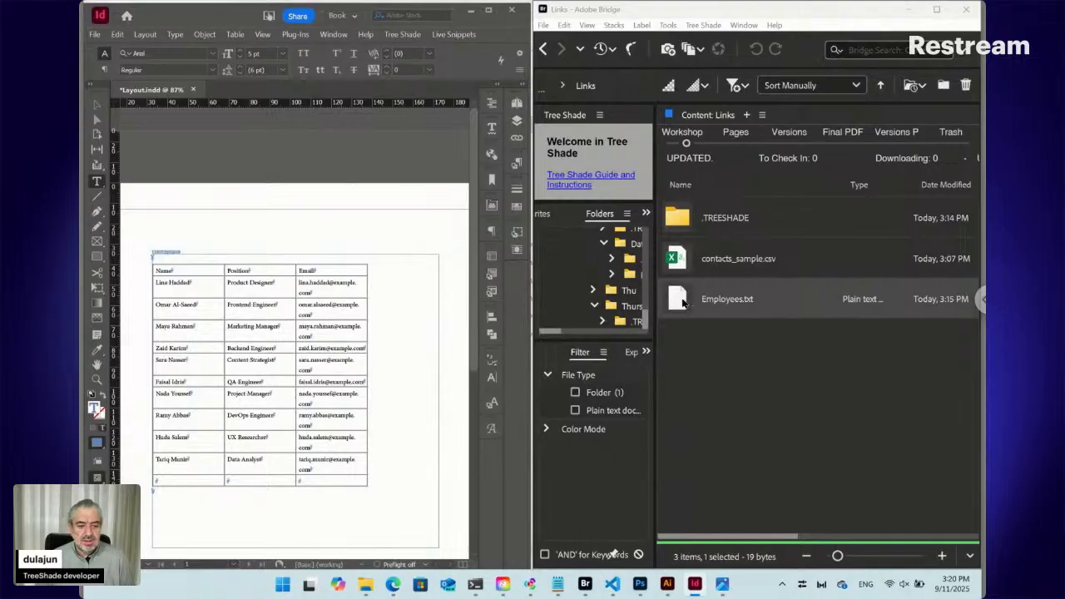
left_click(681, 301)
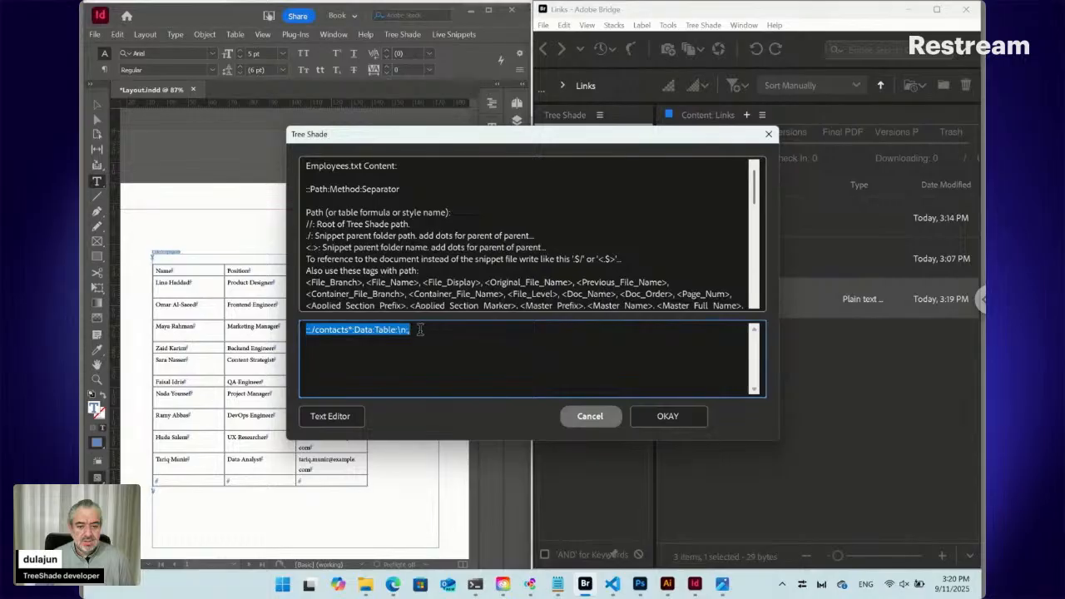
left_click(420, 330)
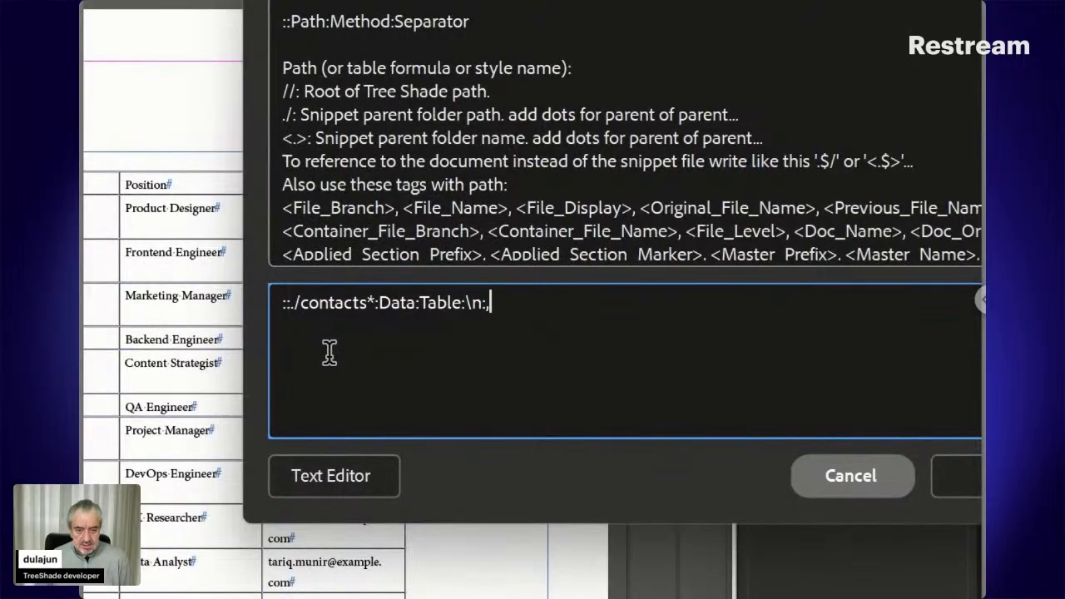
type("-")
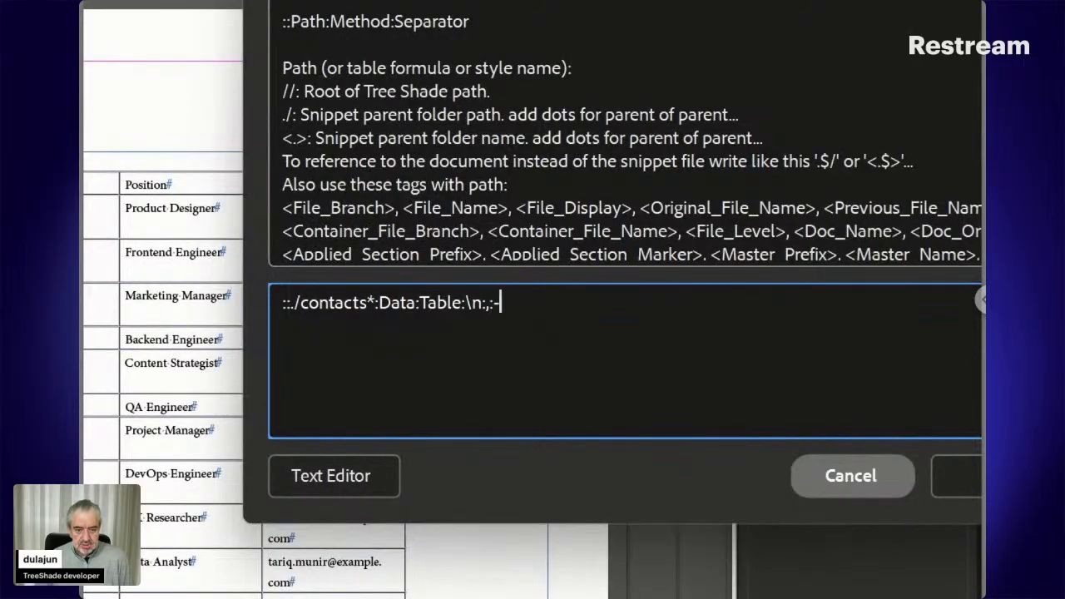
- Add a second line reading ::Employees:Table:- to the Employees.txt content
key("Return")
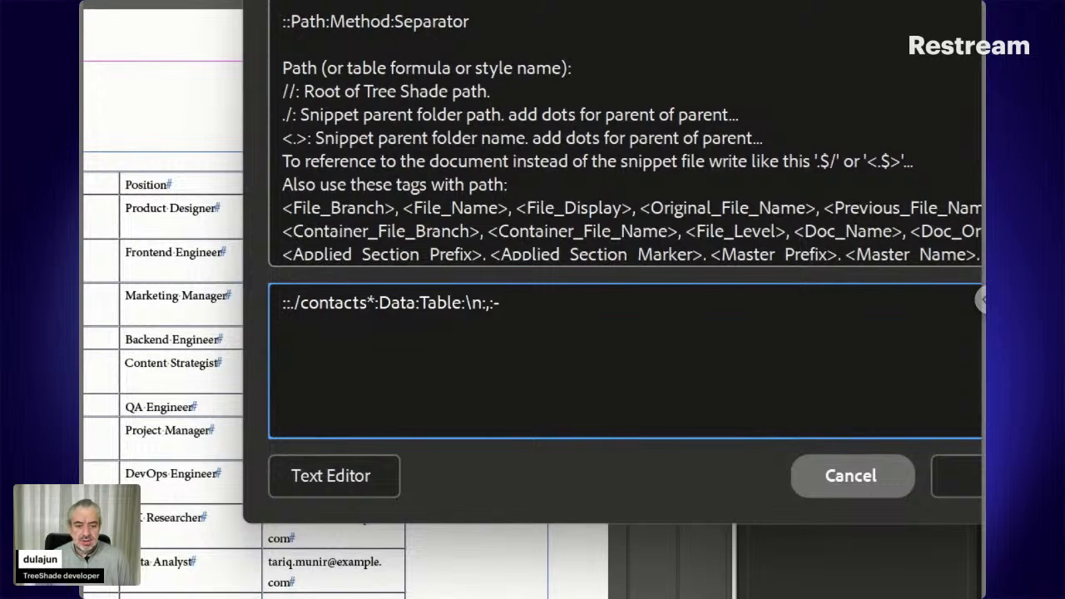
type("::")
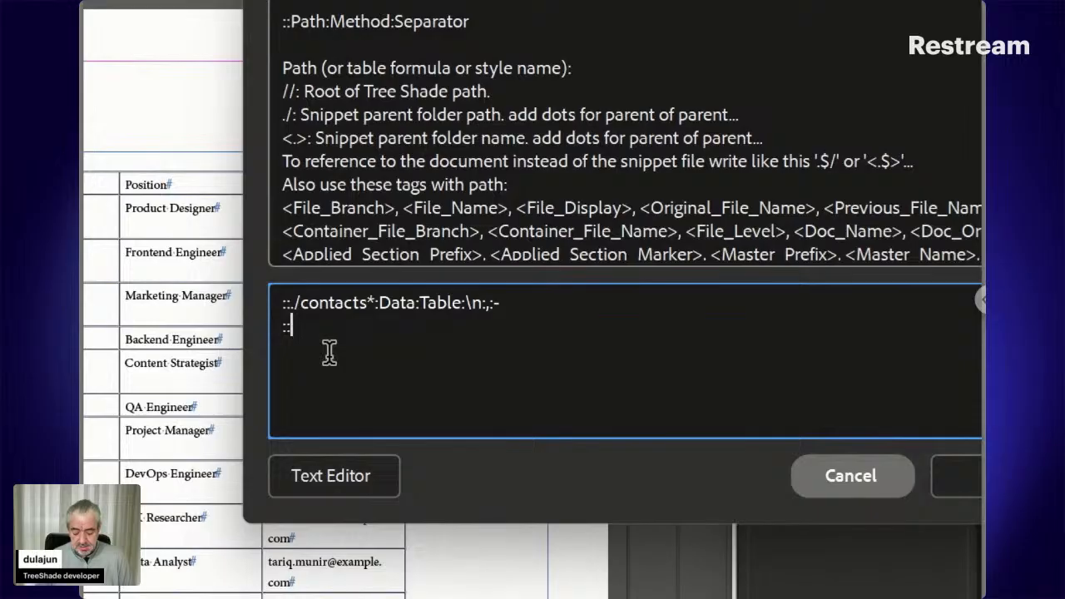
type("Emplo")
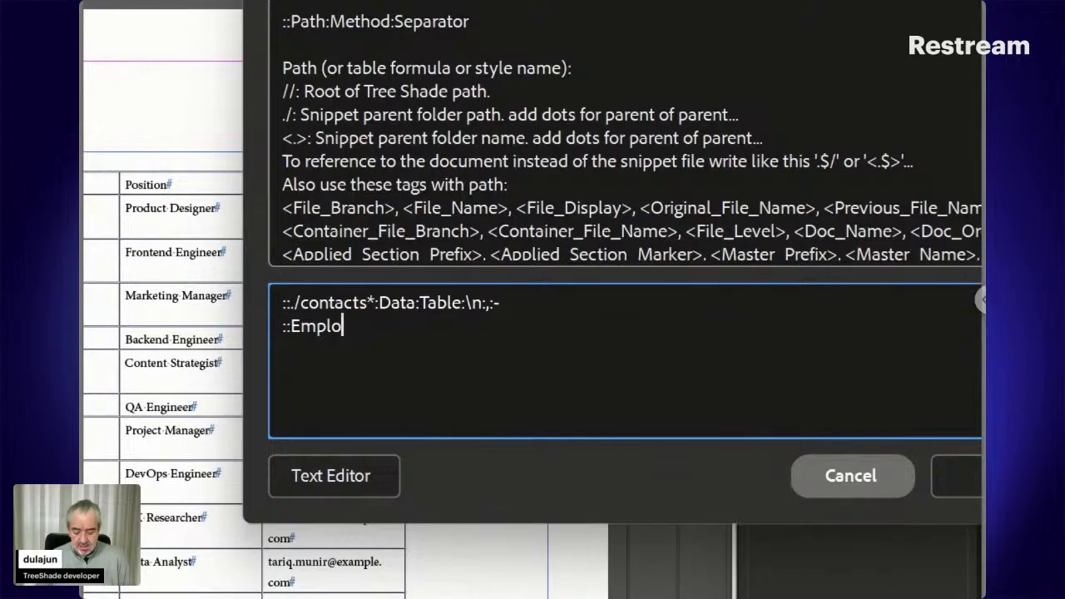
type("yees:")
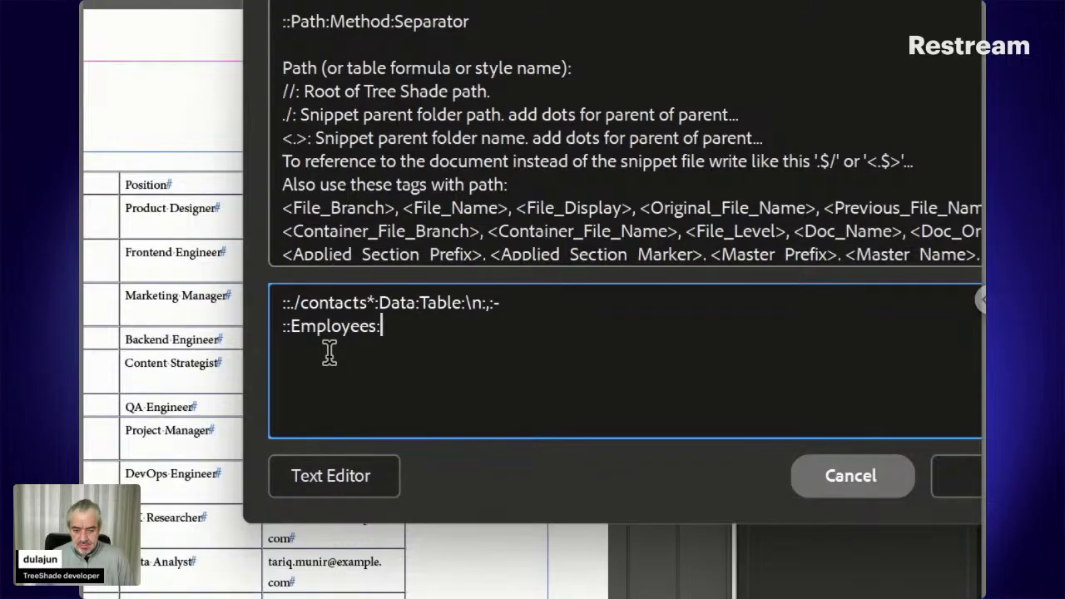
type("Table")
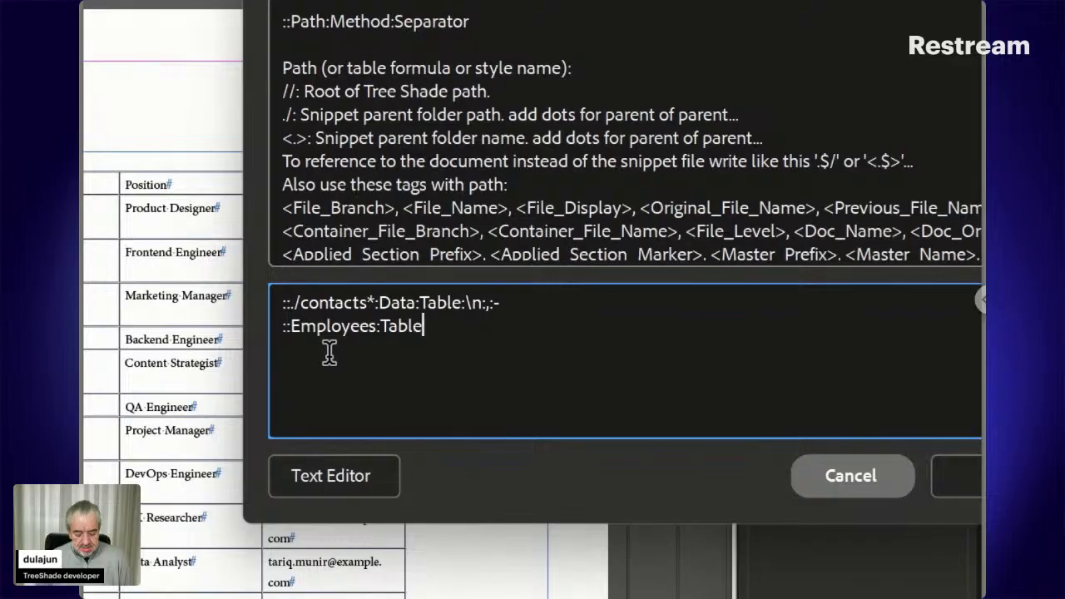
type(":-")
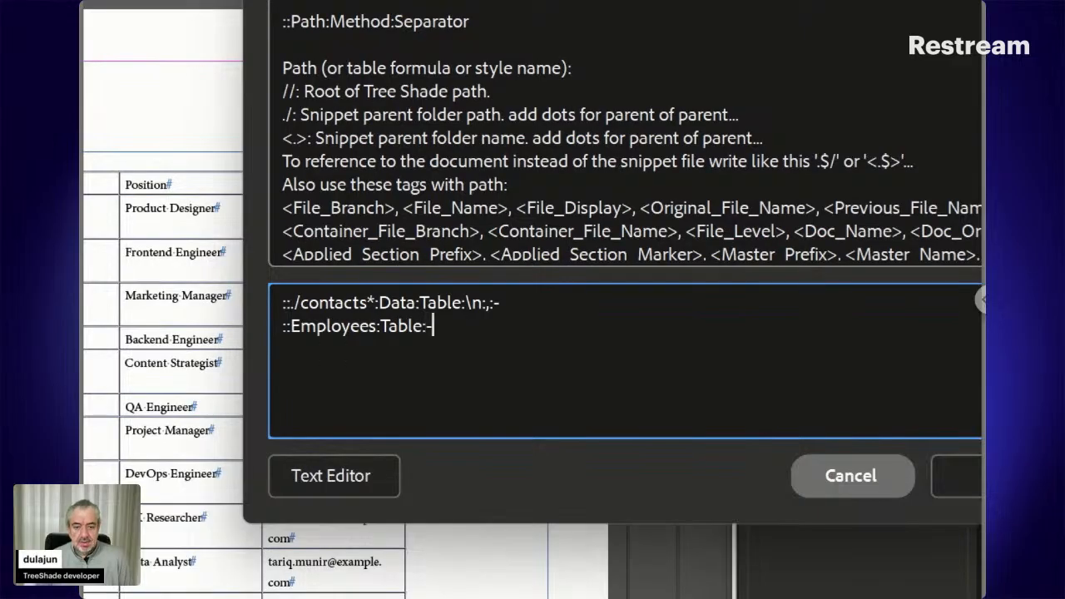
- Add a third line reading ::Table Location: to the Employees.txt content and save the content
key("Return")
type(":")
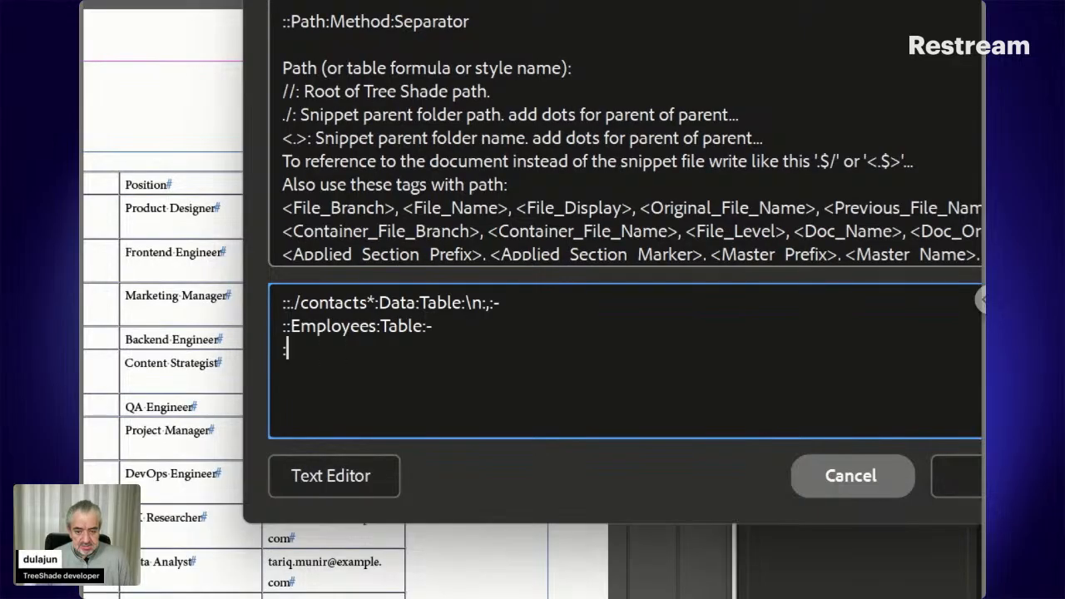
type(":")
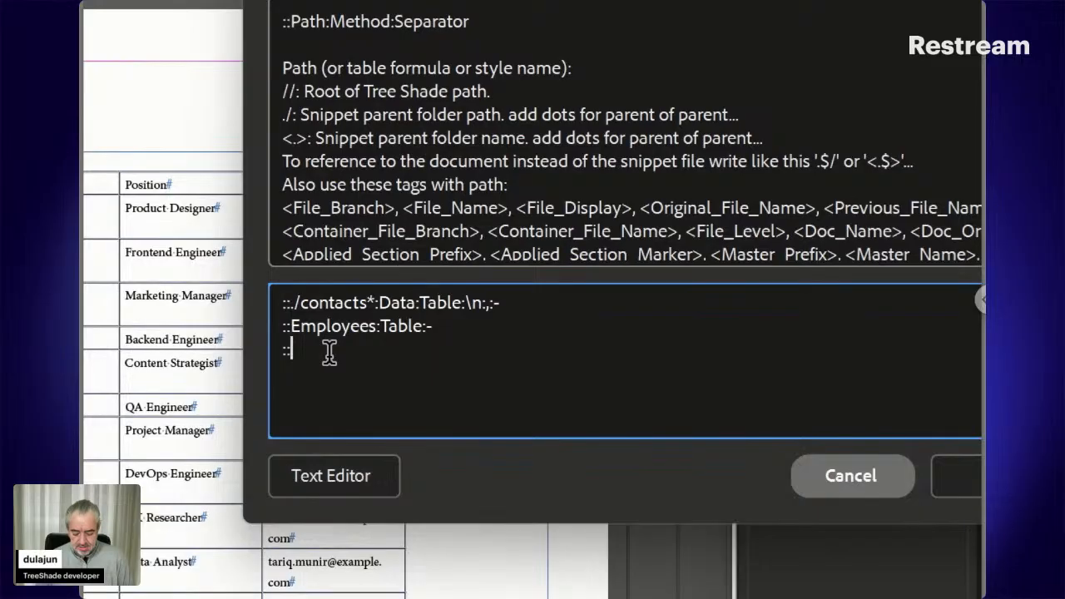
type("Table ")
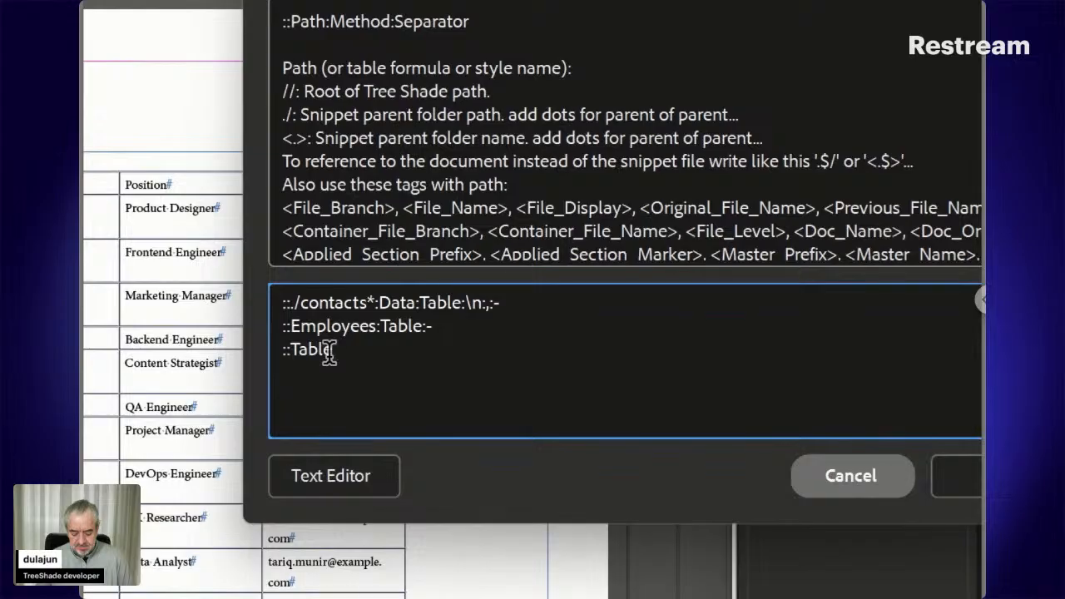
type("Location")
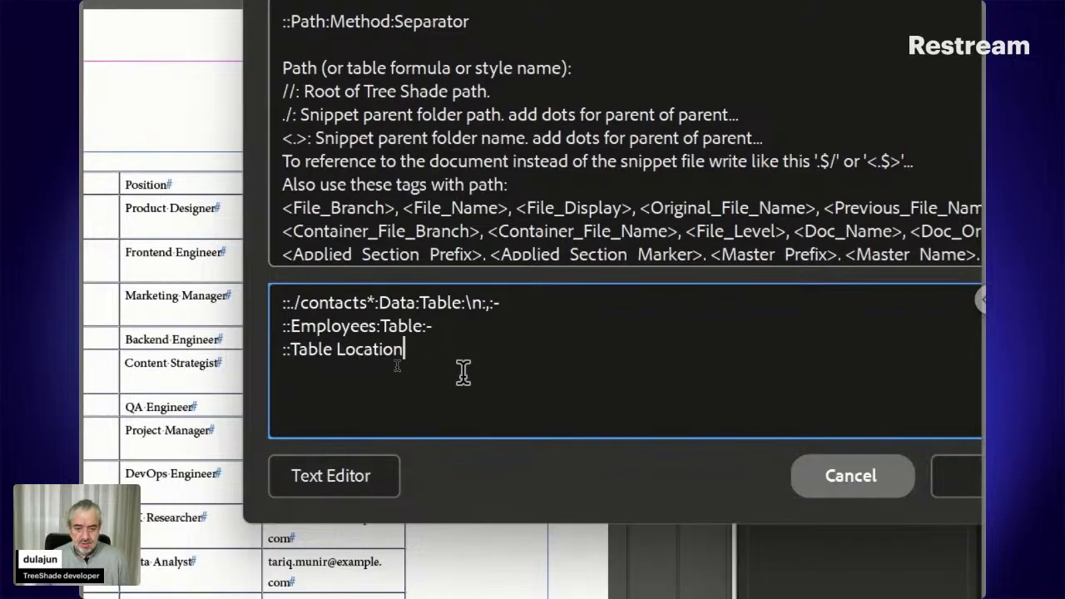
type(":")
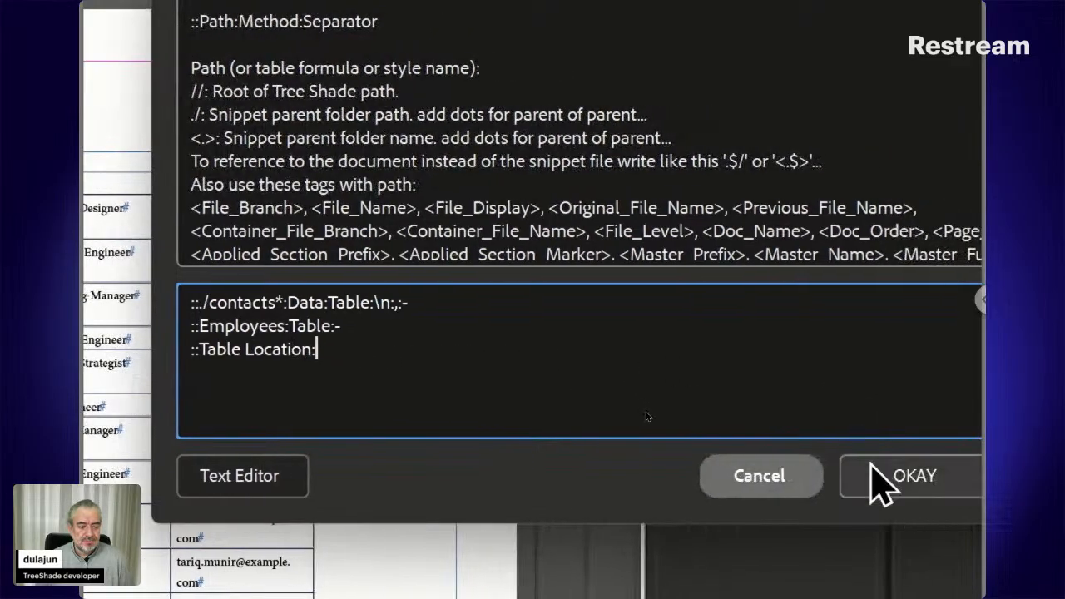
left_click(880, 482)
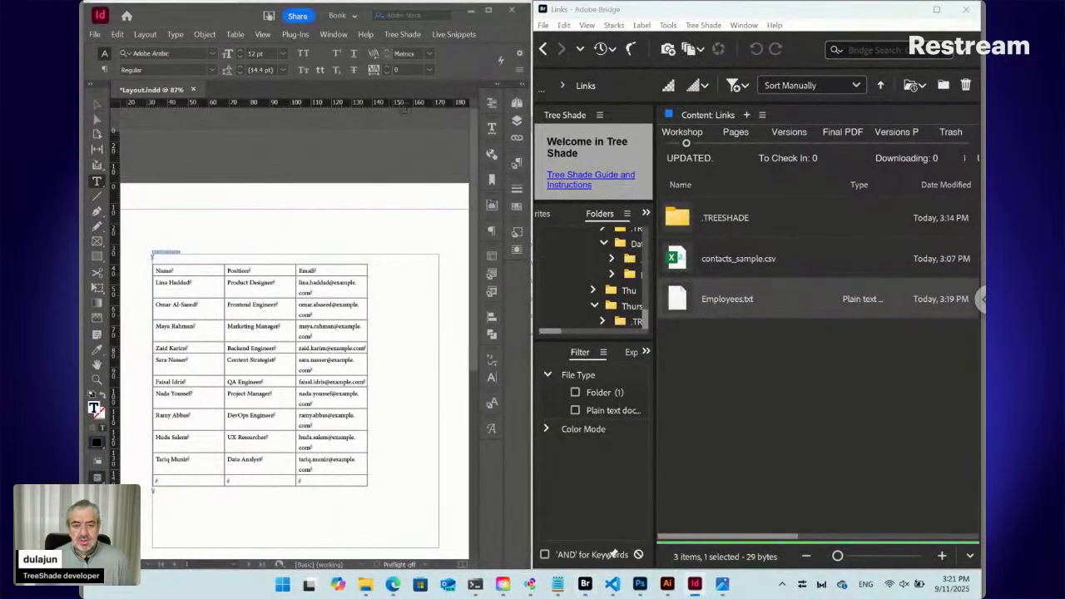
- In InDesign, update the selected Employees live snippet in the layout
left_click(453, 36)
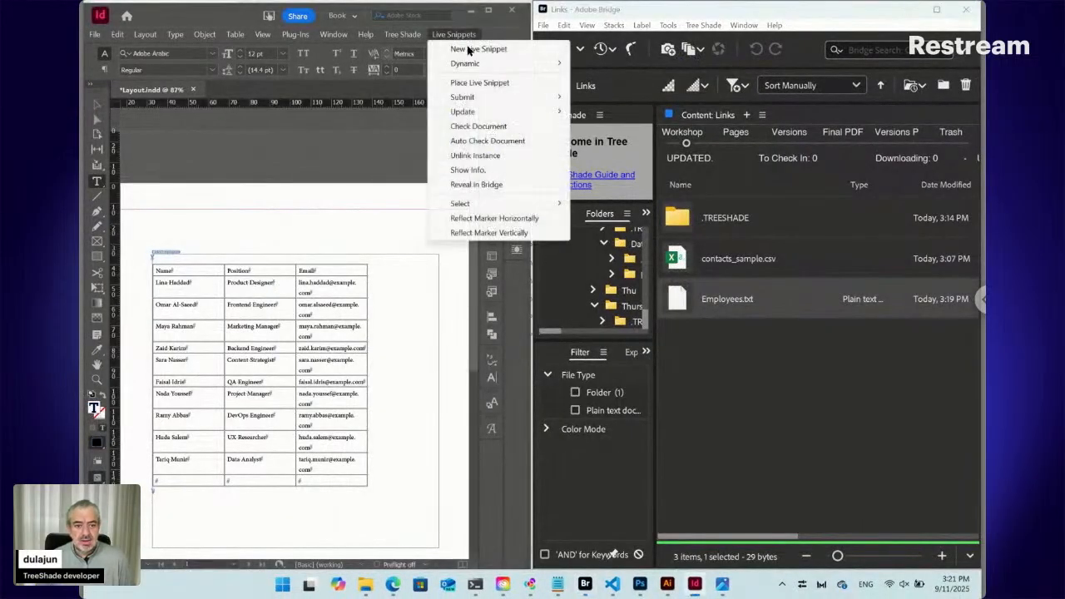
mouse_move(470, 65)
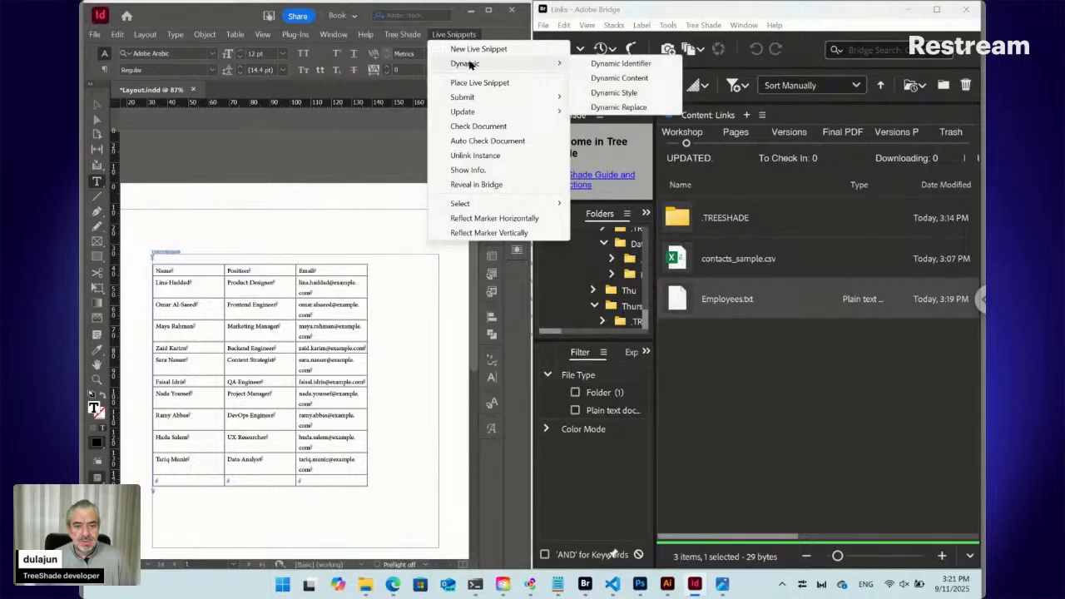
mouse_move(469, 111)
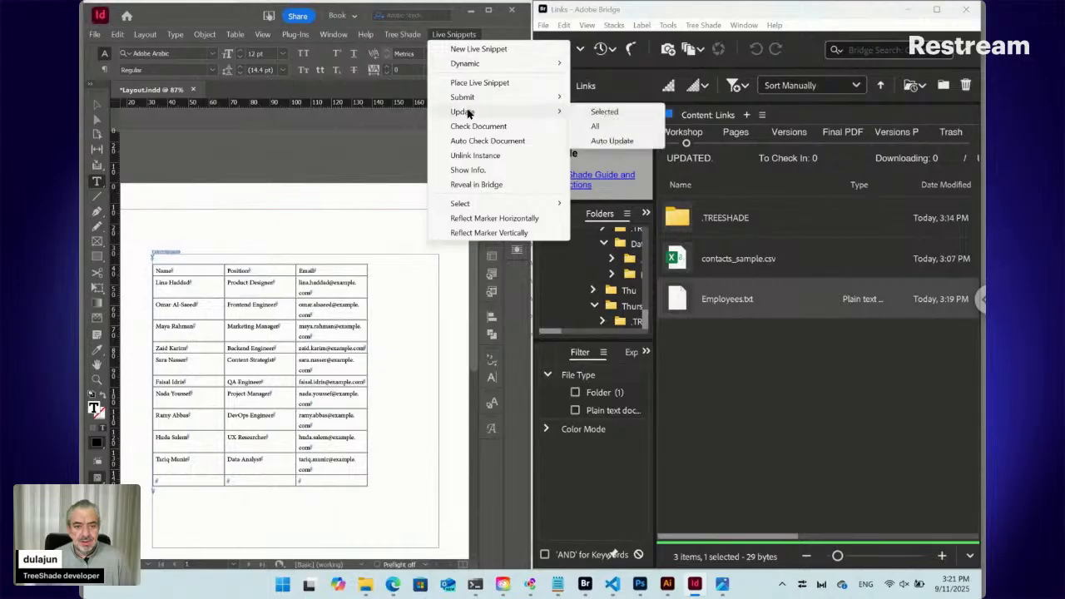
left_click(597, 113)
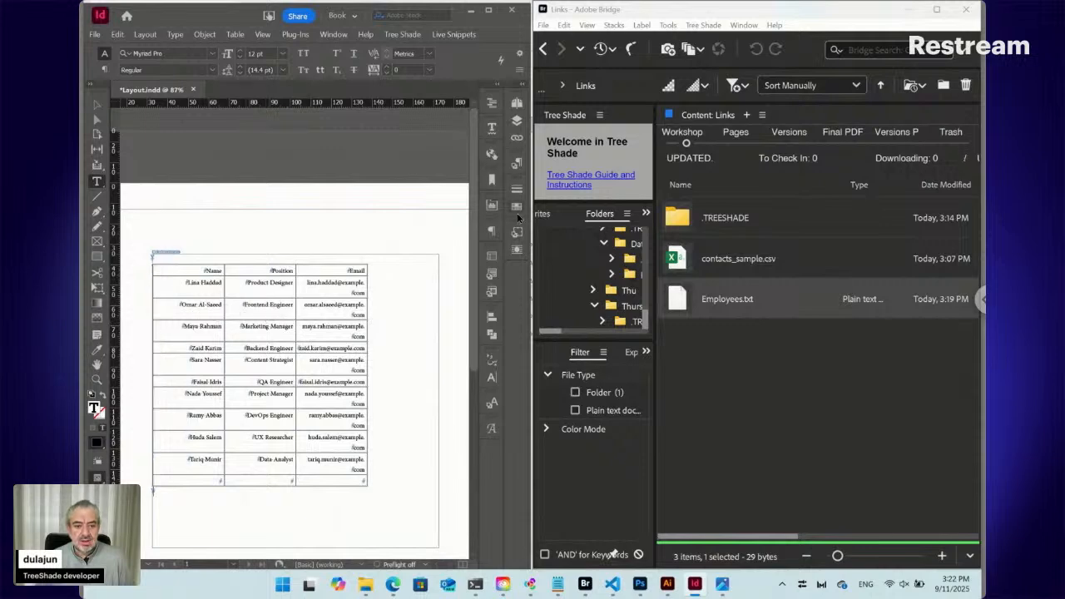
- Check which paragraph styles are applied to the snippet's start marker and to the line holding the table
left_click(516, 164)
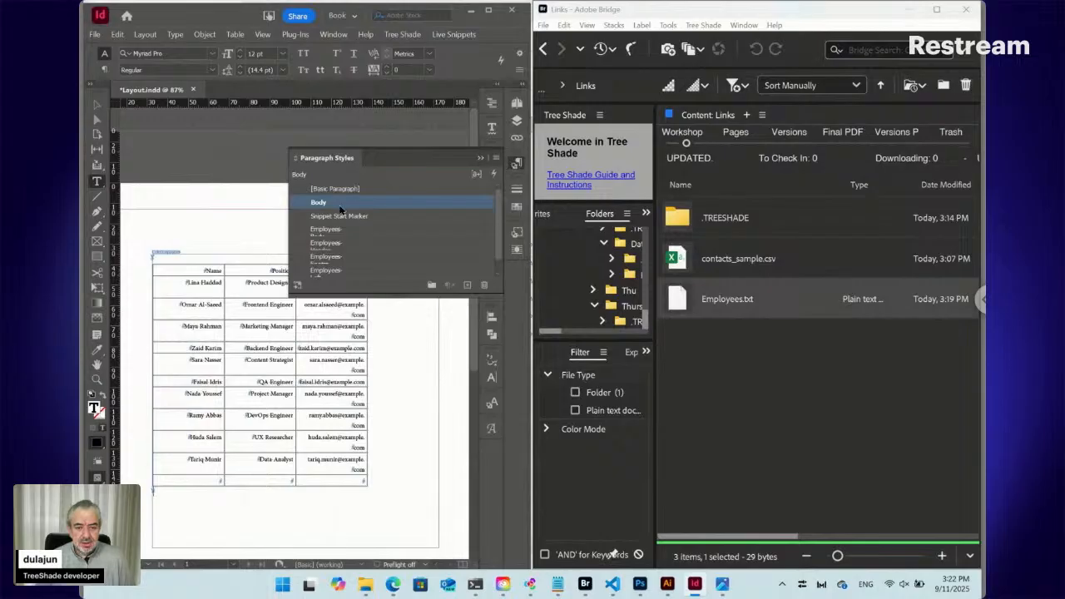
left_click(517, 165)
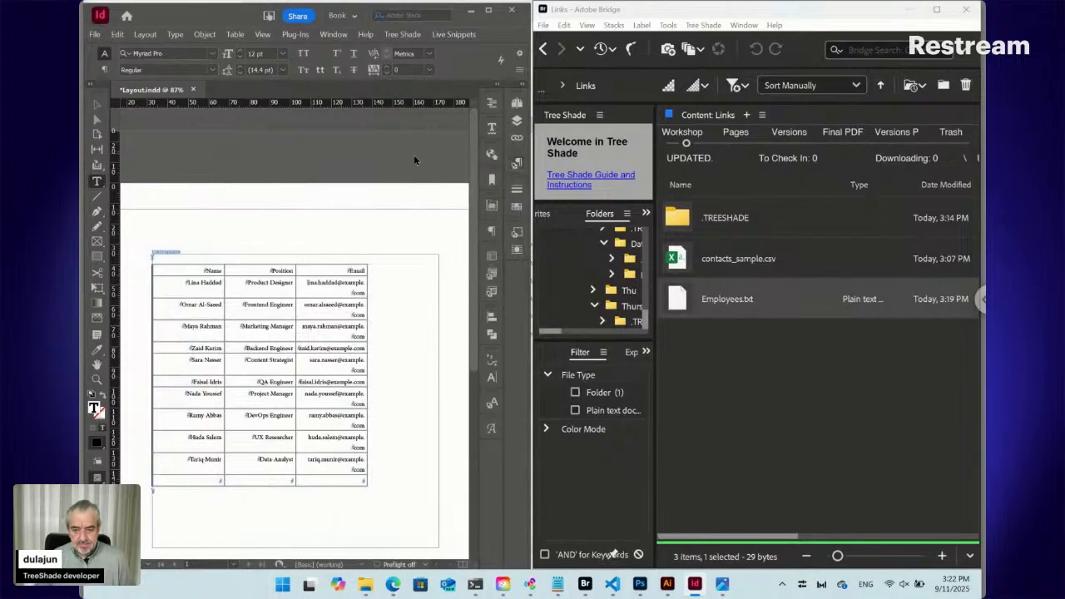
left_click(518, 164)
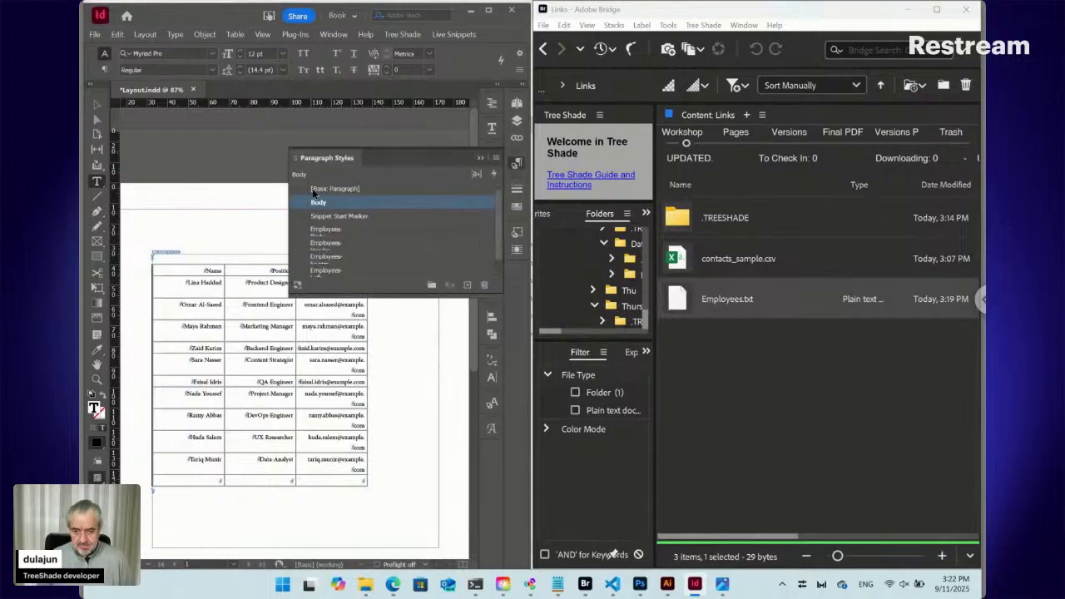
left_click(165, 251)
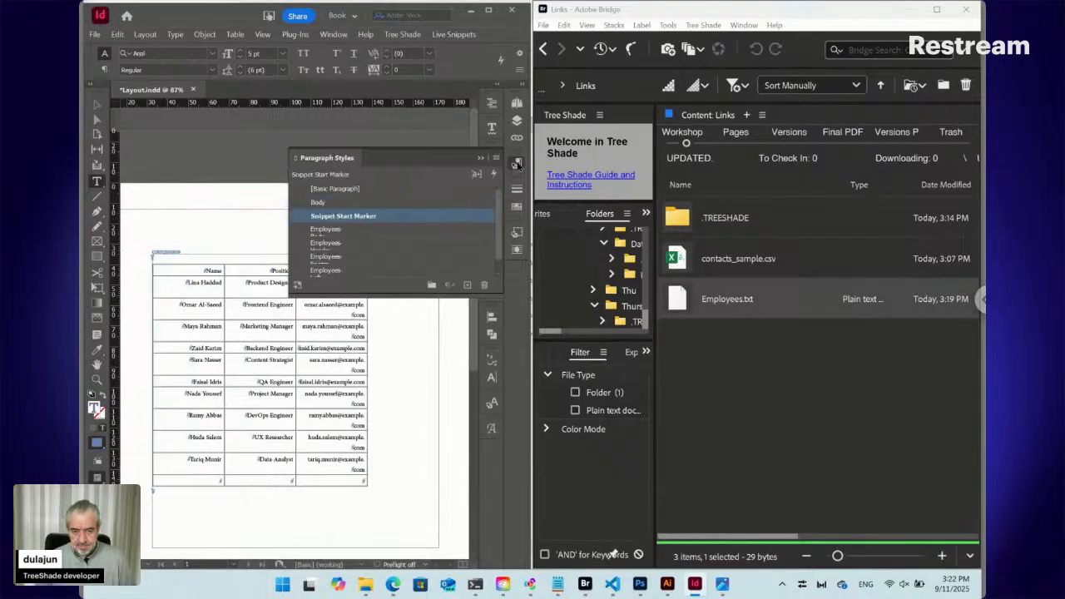
left_click(517, 164)
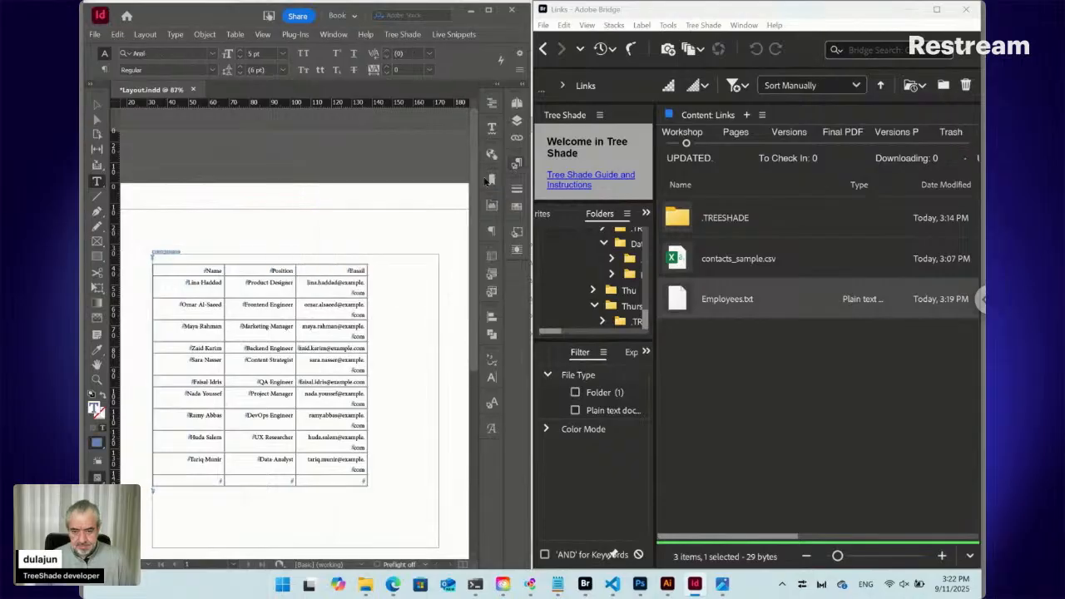
left_click(376, 284)
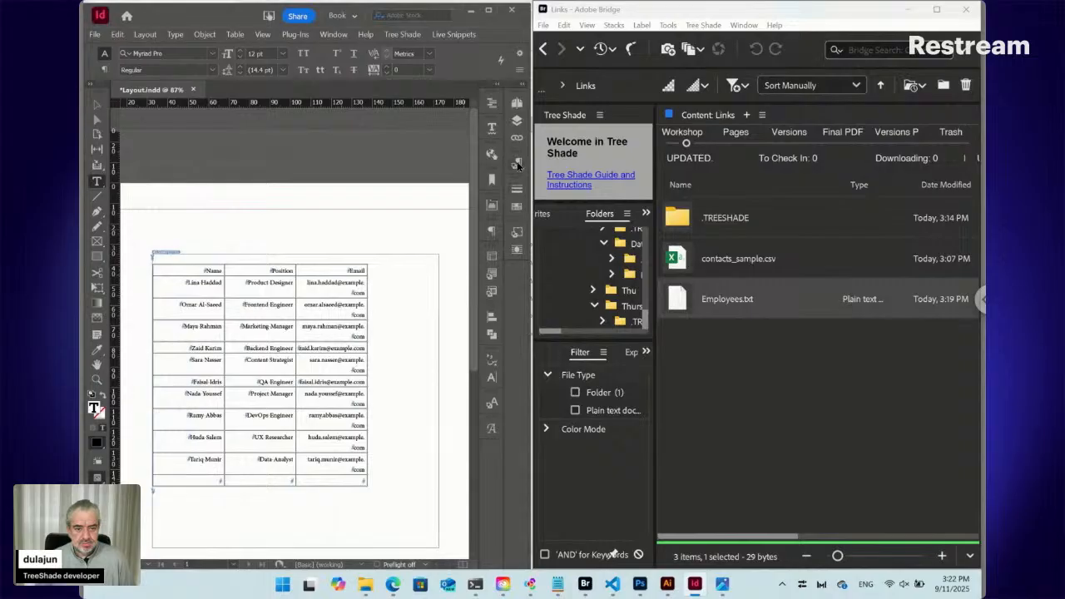
left_click(518, 164)
left_click(517, 164)
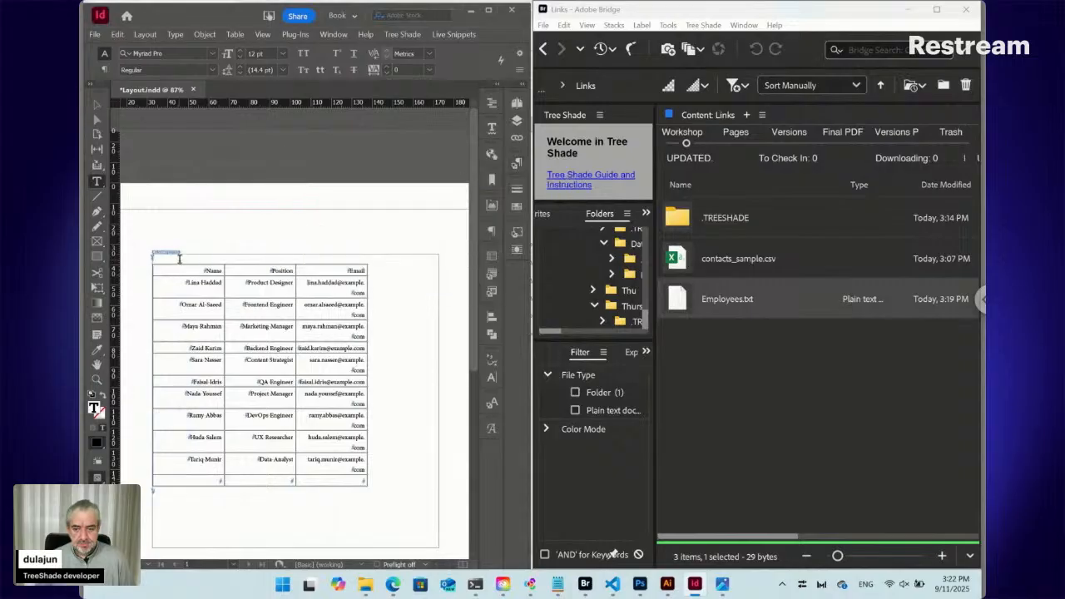
- Select the whole contacts table and examine the table style and the Employees cell styles available for it
left_click_drag(357, 260, 187, 260)
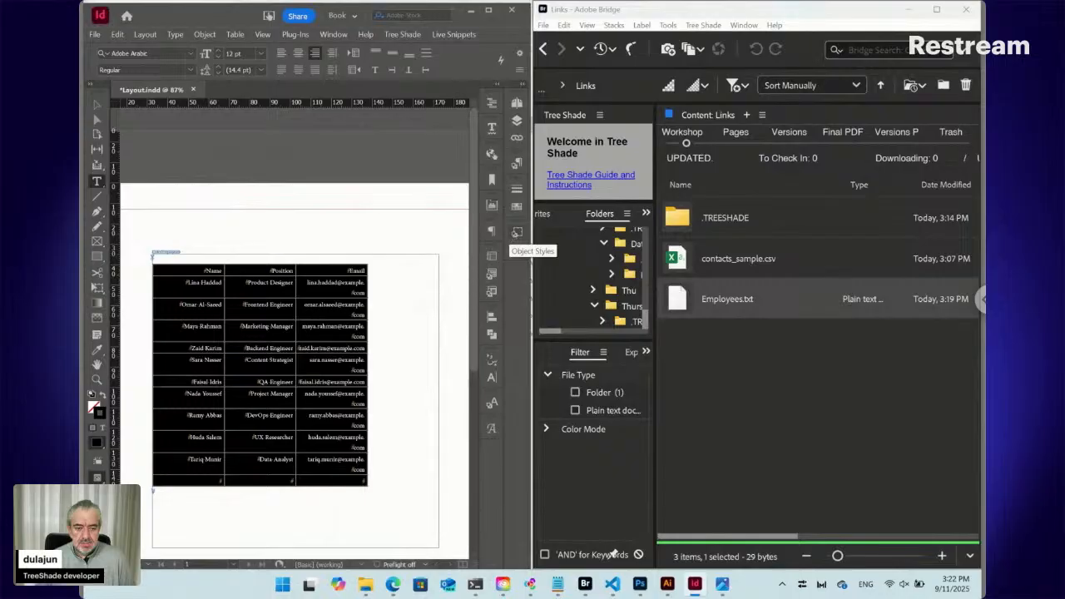
left_click(492, 256)
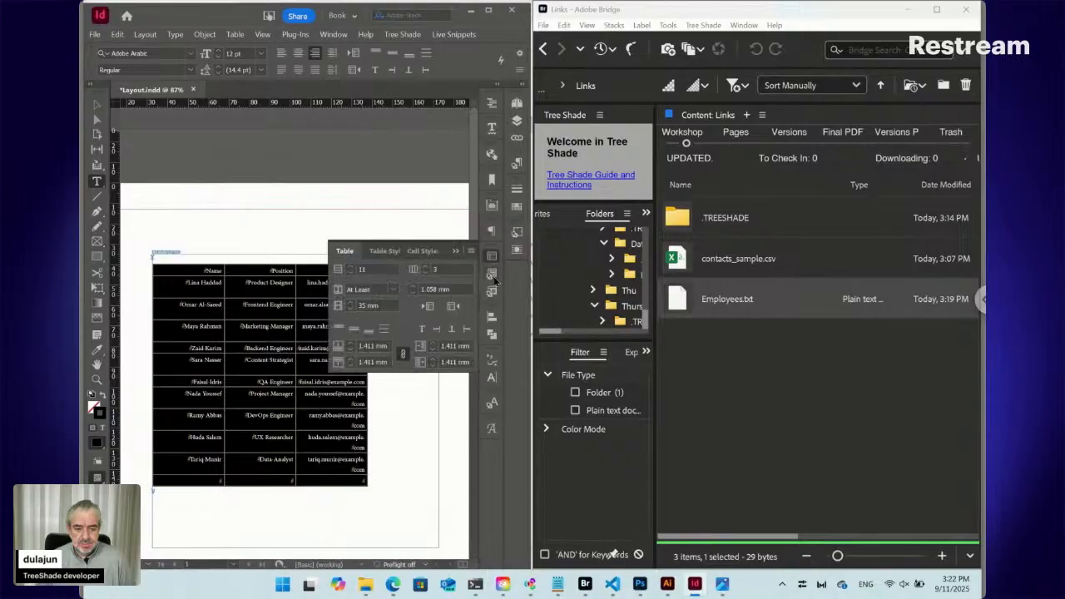
left_click(493, 279)
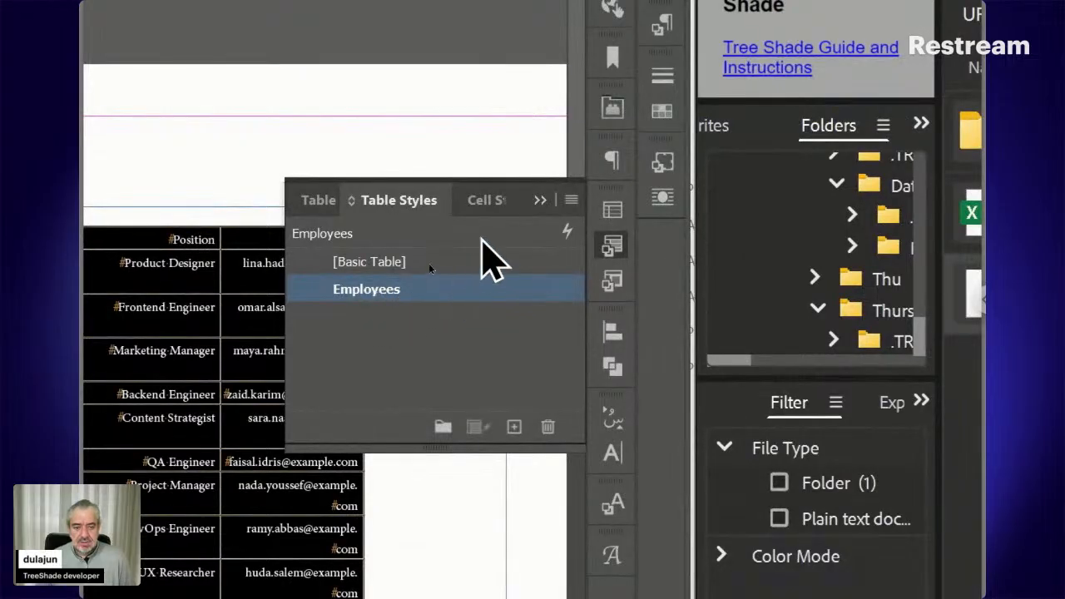
left_click(490, 204)
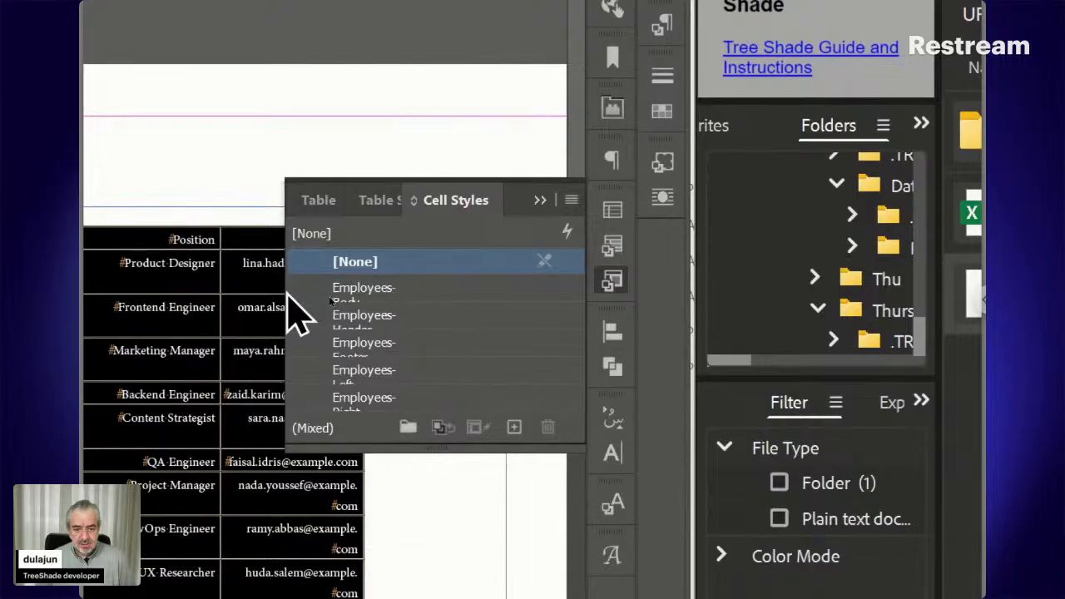
left_click_drag(285, 294, 134, 296)
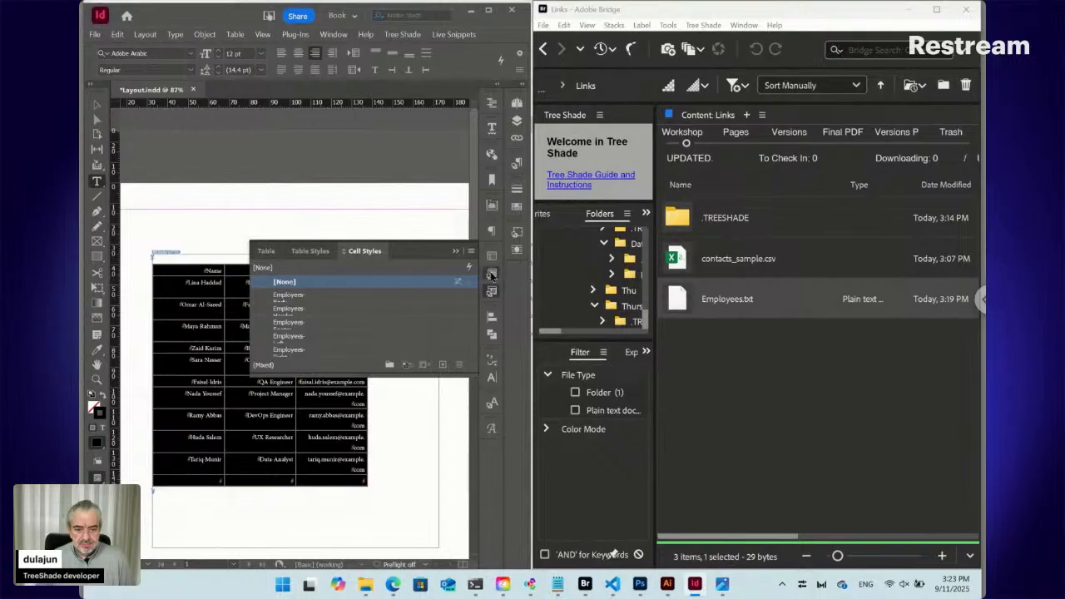
left_click(491, 275)
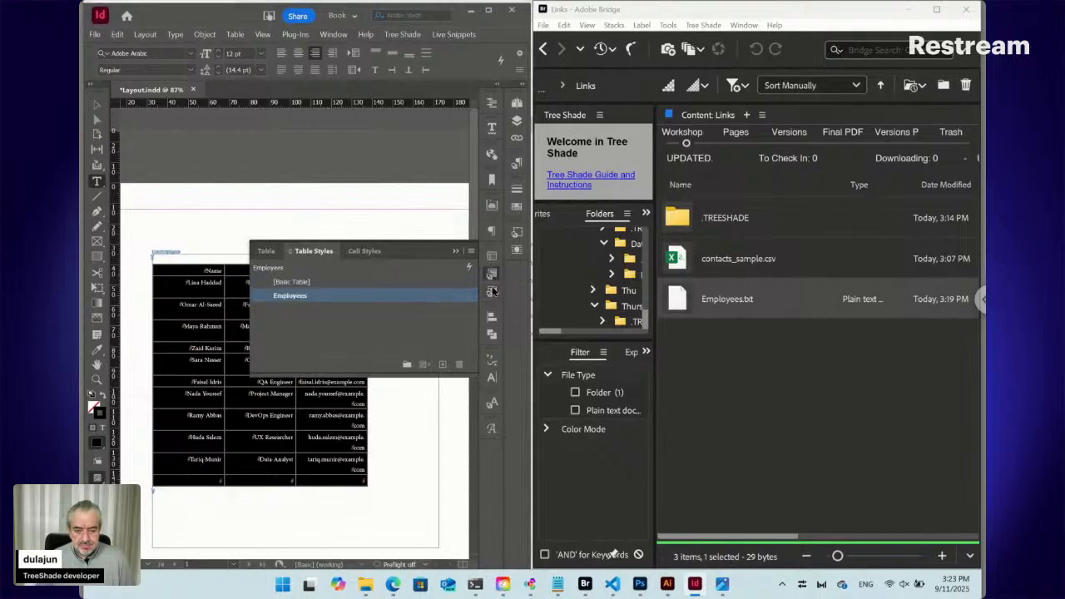
left_click(492, 290)
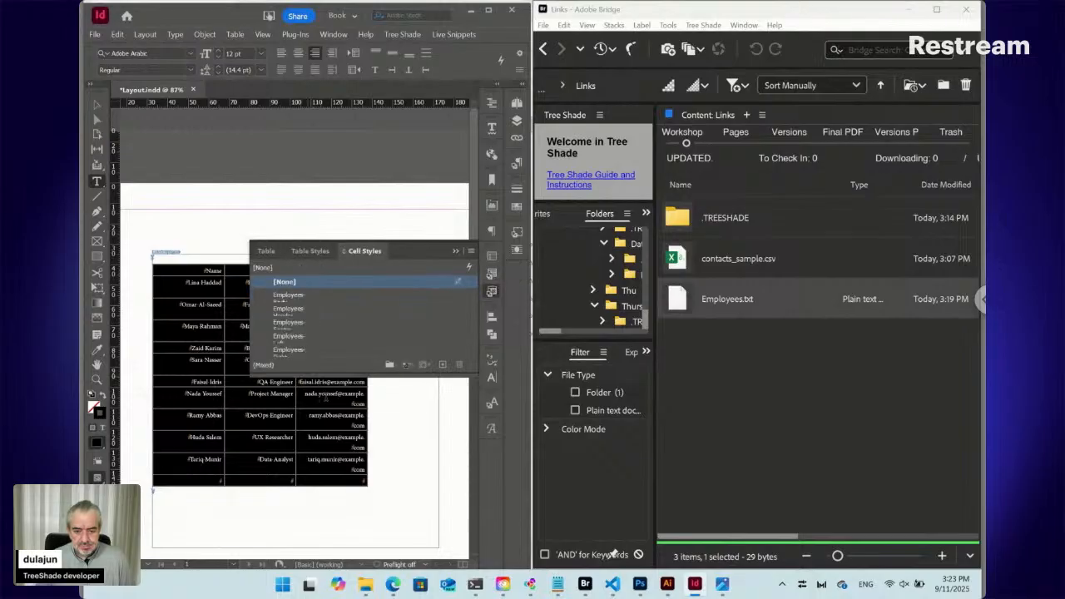
left_click_drag(346, 374, 341, 424)
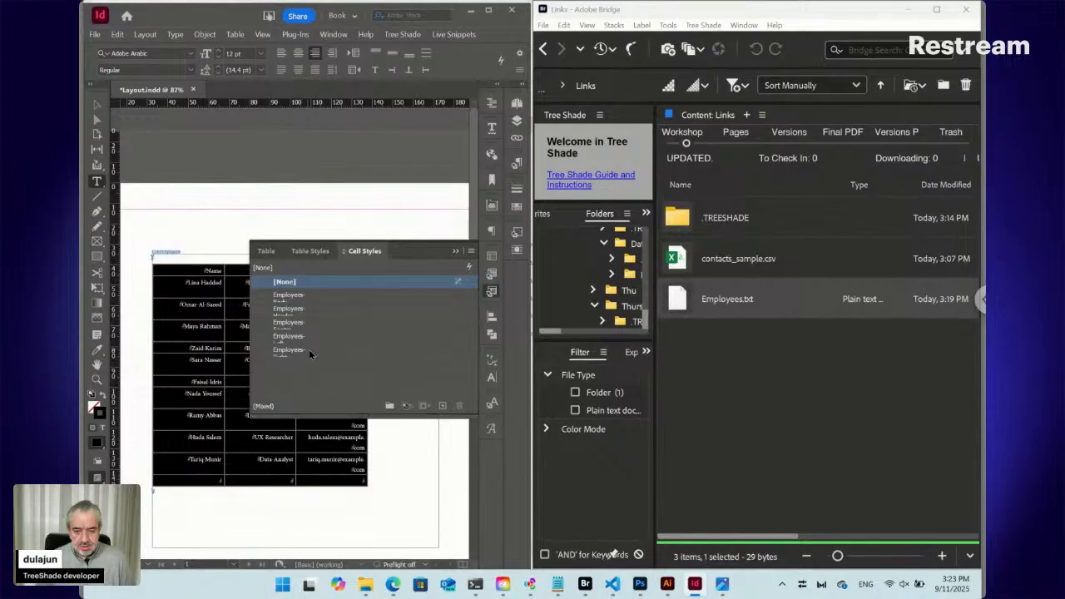
- In Bridge, reopen the Employees.txt content, complete its third line as ::Table Location:Para: and save it
double_click(680, 300)
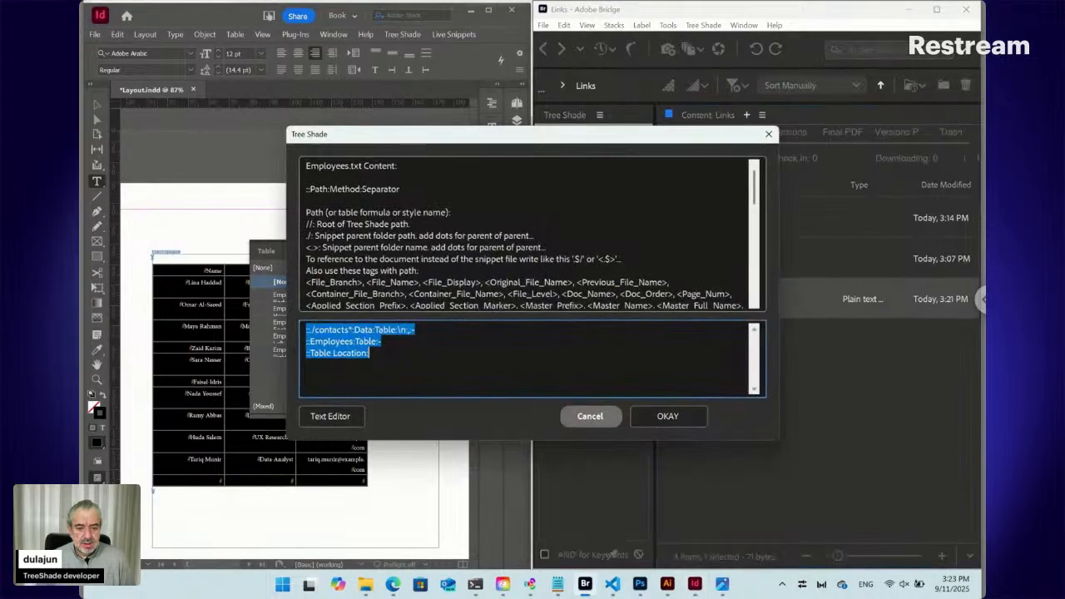
left_click(386, 355)
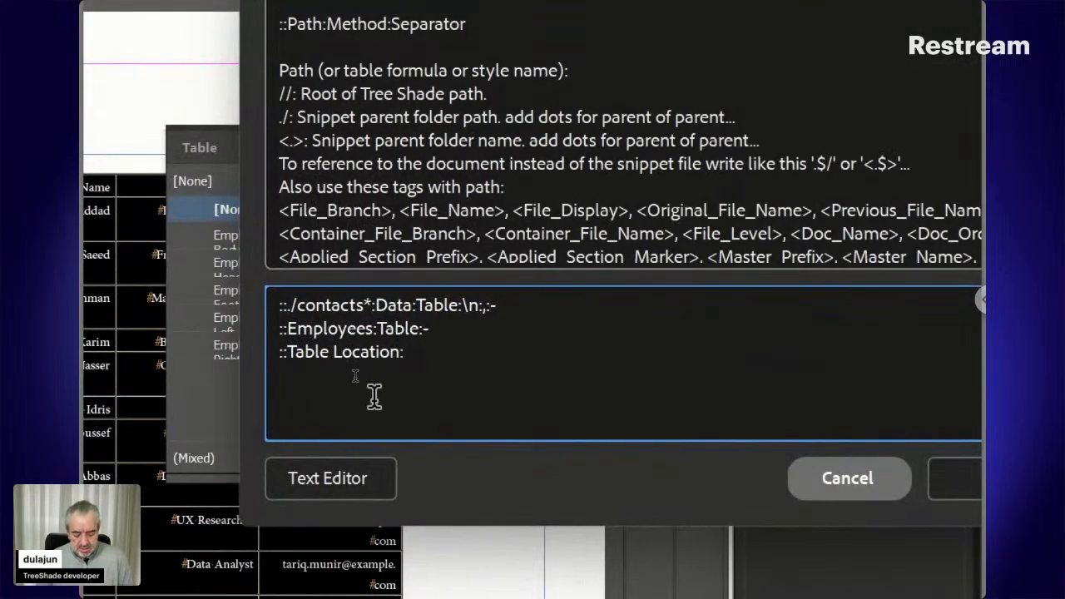
type("Para")
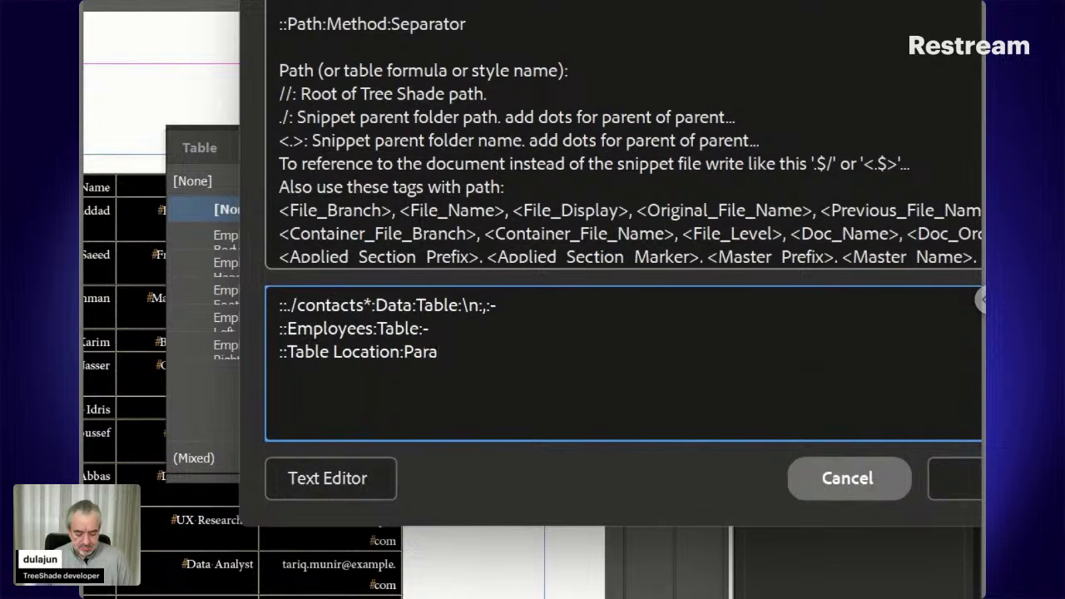
type(":")
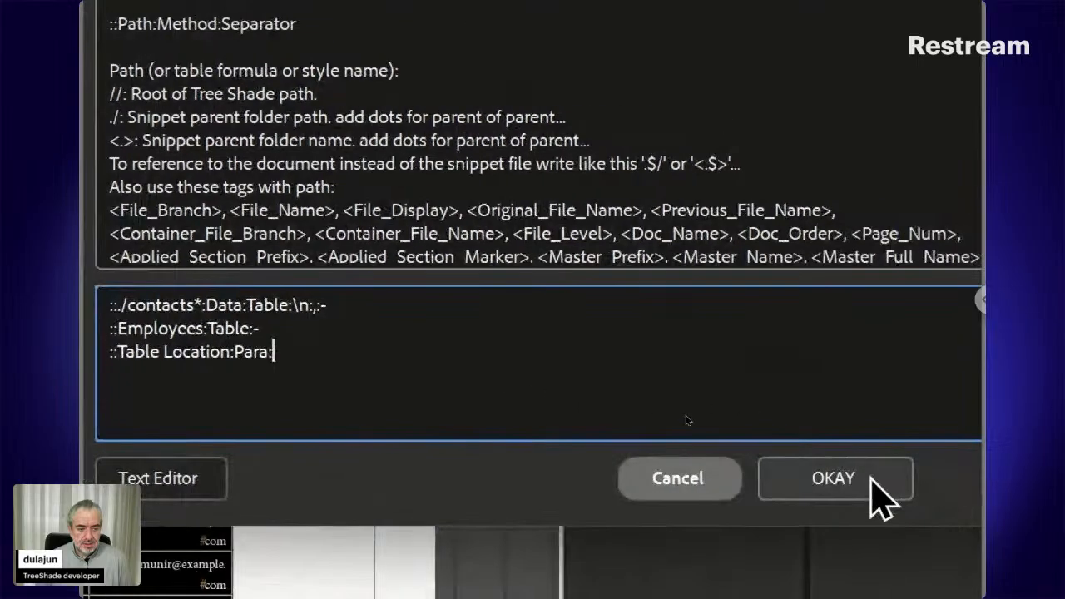
left_click(873, 498)
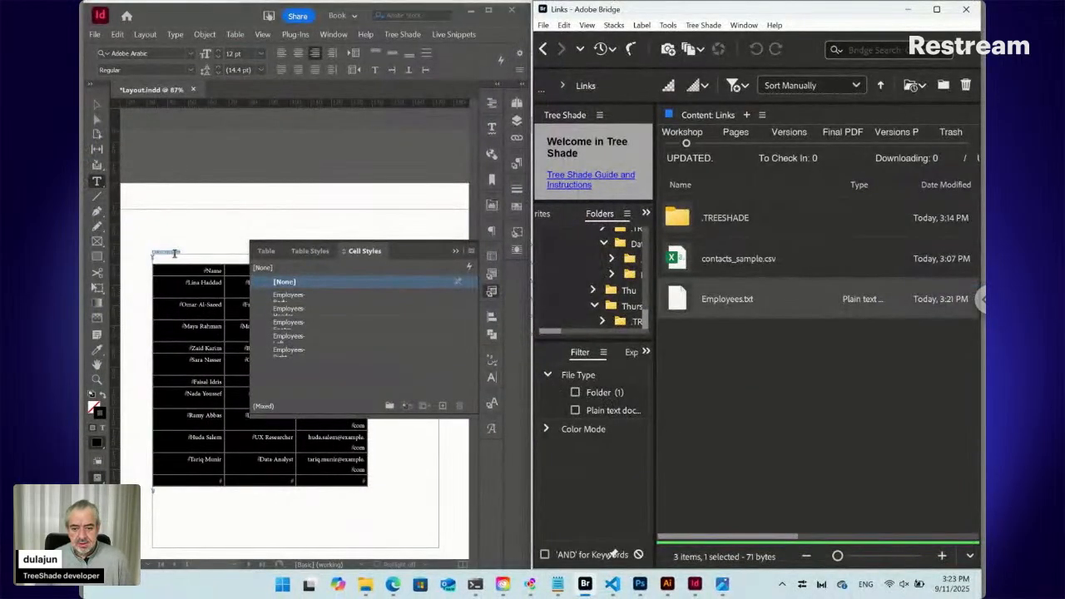
- In InDesign, update the Employees snippet from its start marker, then place the cursor in the table's Name header cell
left_click(174, 252)
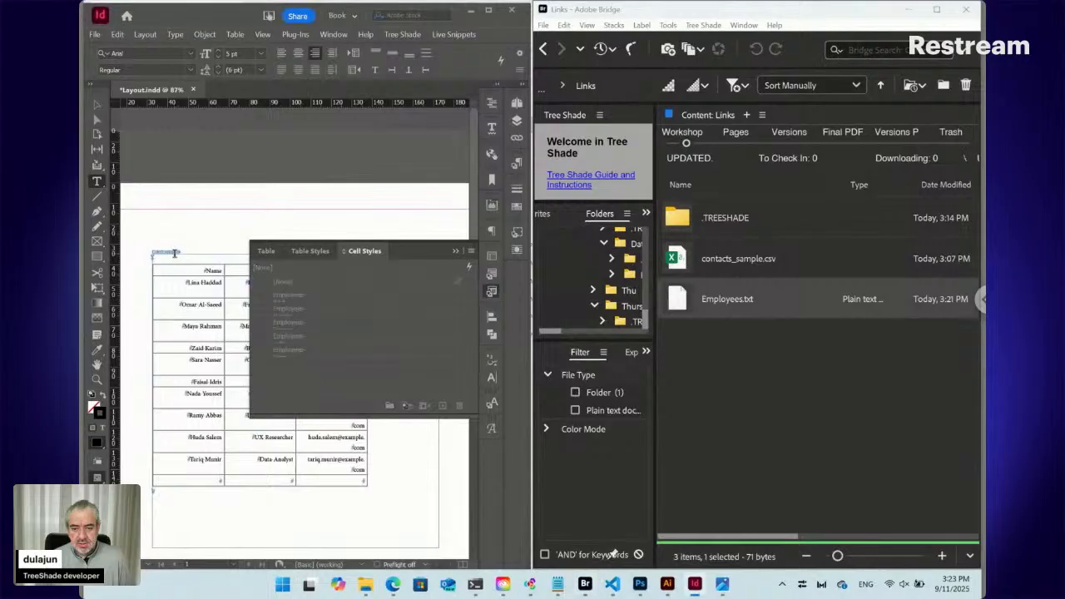
left_click(456, 35)
mouse_move(483, 115)
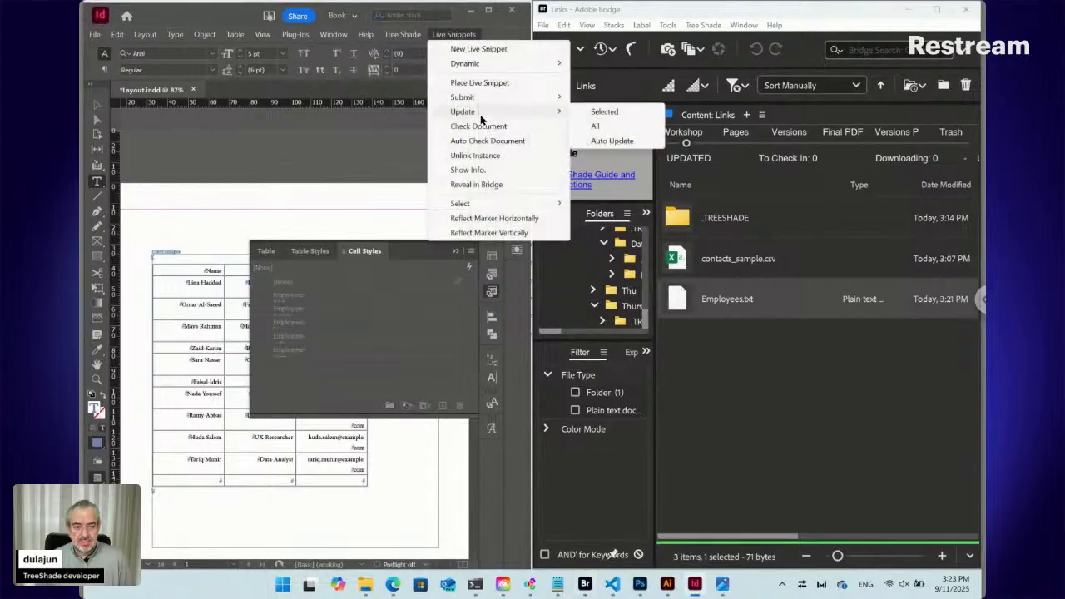
left_click(616, 117)
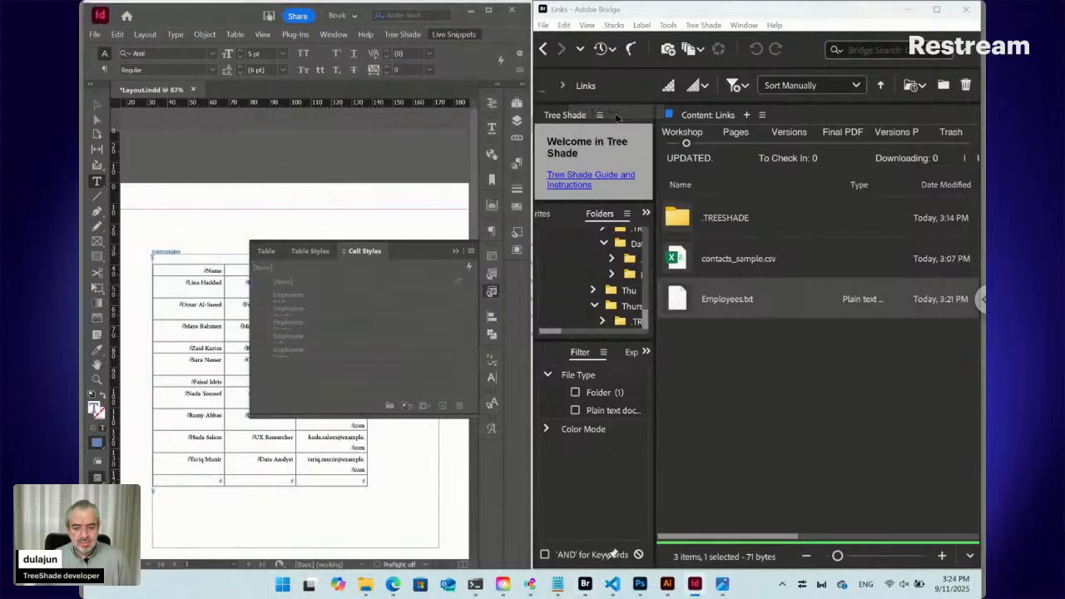
left_click(491, 278)
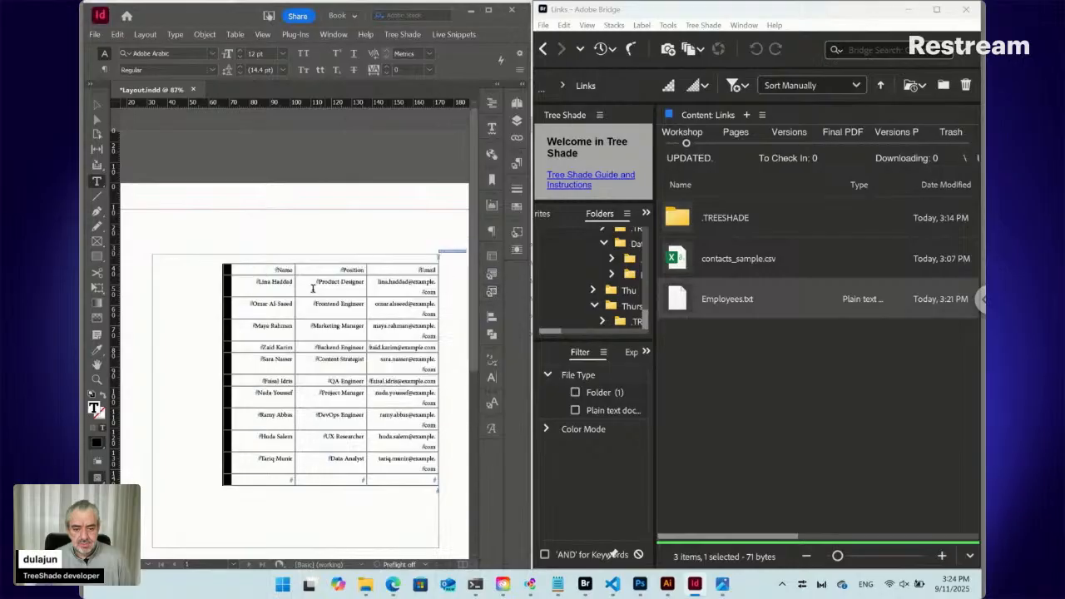
left_click(265, 269)
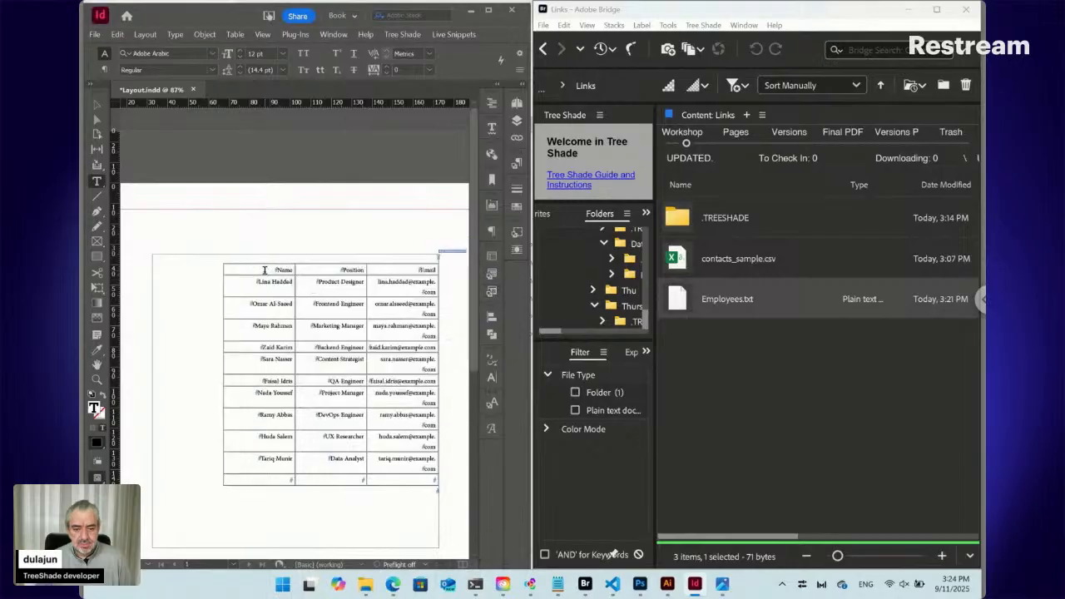
- Check the table style applied to the contacts table and the cell style applied to its header row
left_click(492, 273)
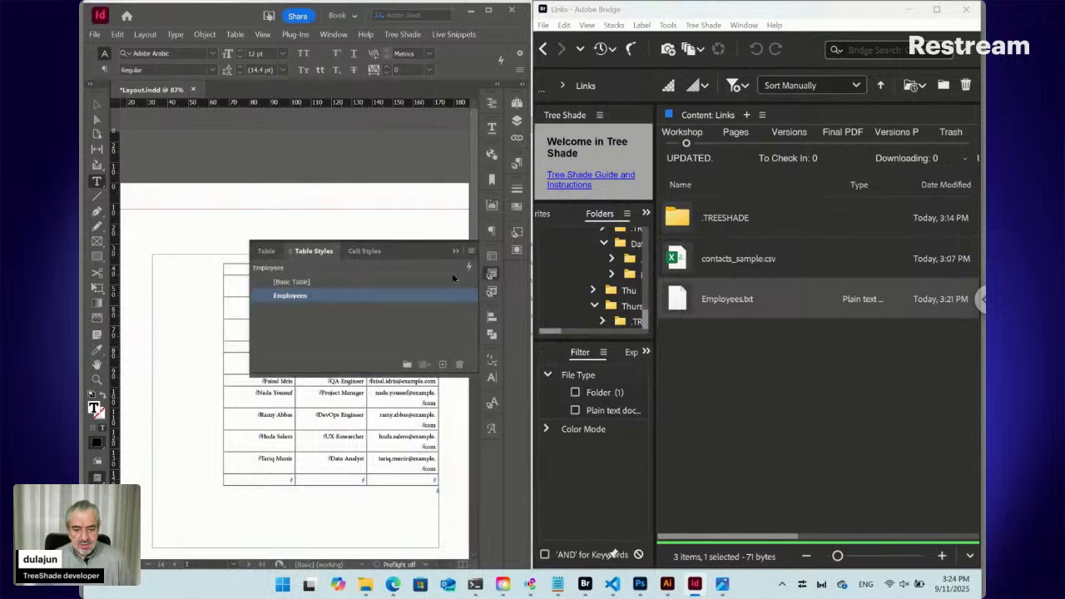
left_click(219, 267)
left_click(493, 292)
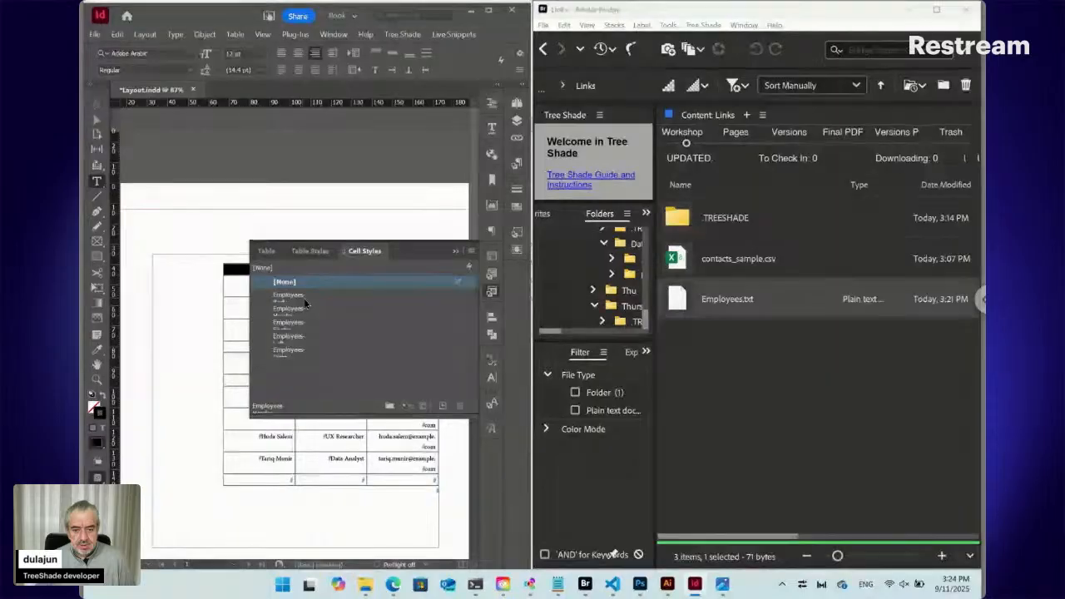
left_click(492, 293)
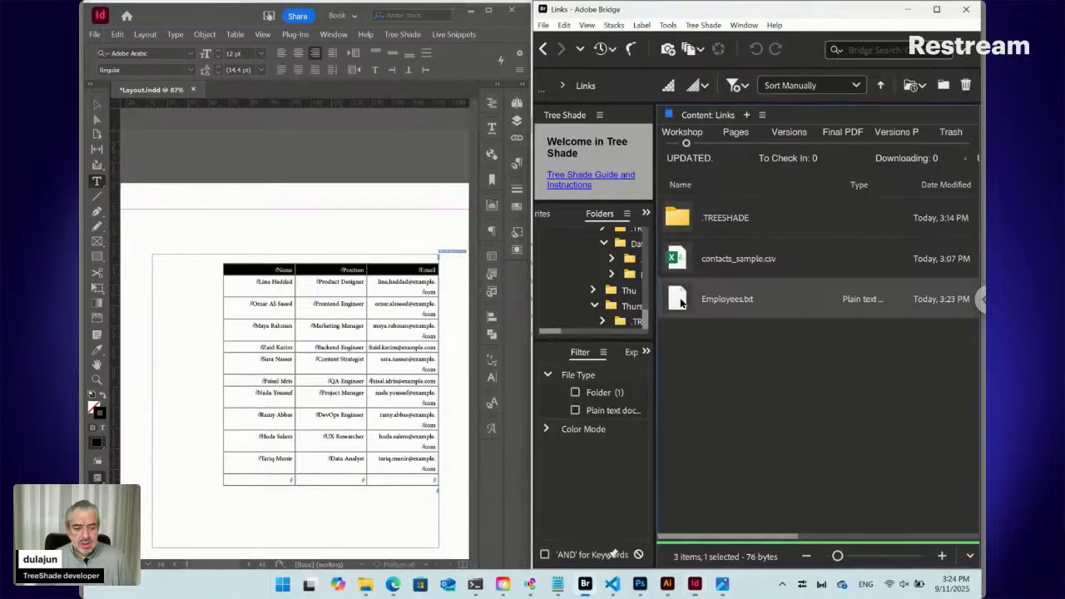
- In Bridge, reopen the Employees.txt content, join its last two lines as ::Employees:Table::Table Location:Para: and save it
double_click(680, 303)
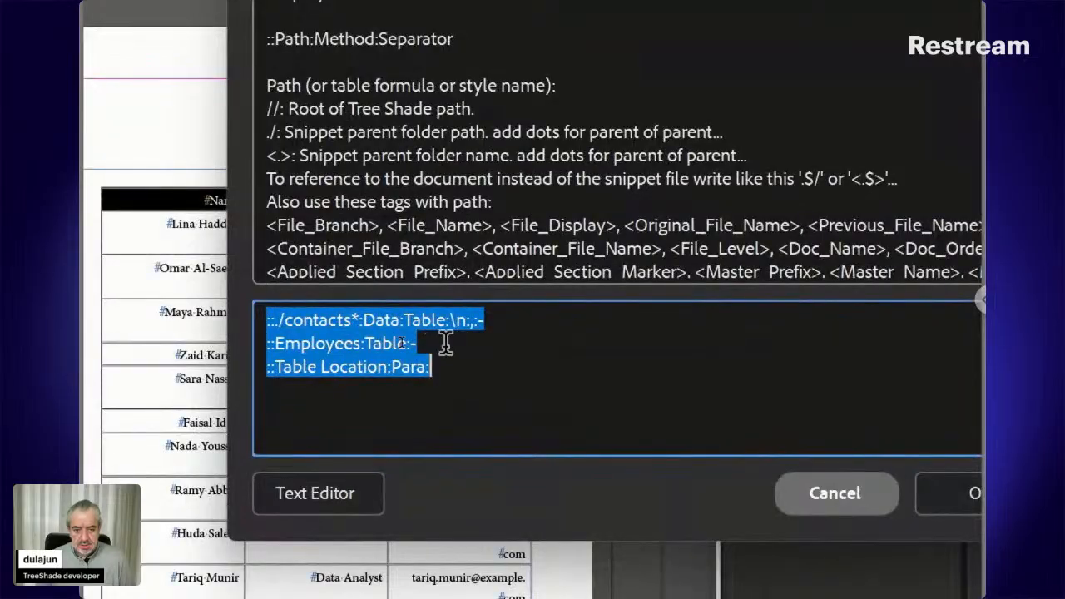
left_click(455, 343)
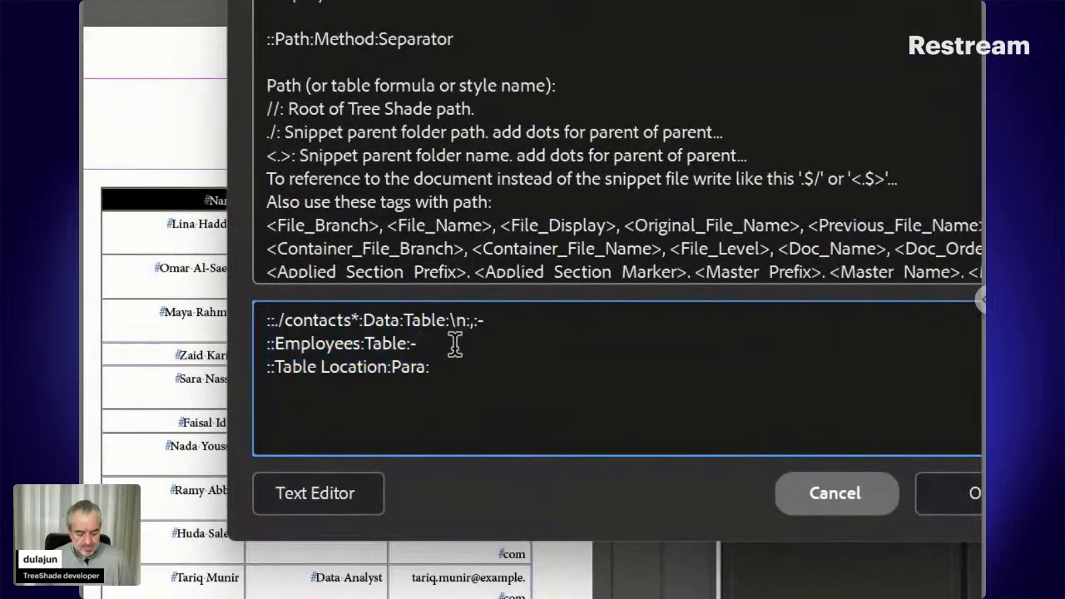
key("BackSpace")
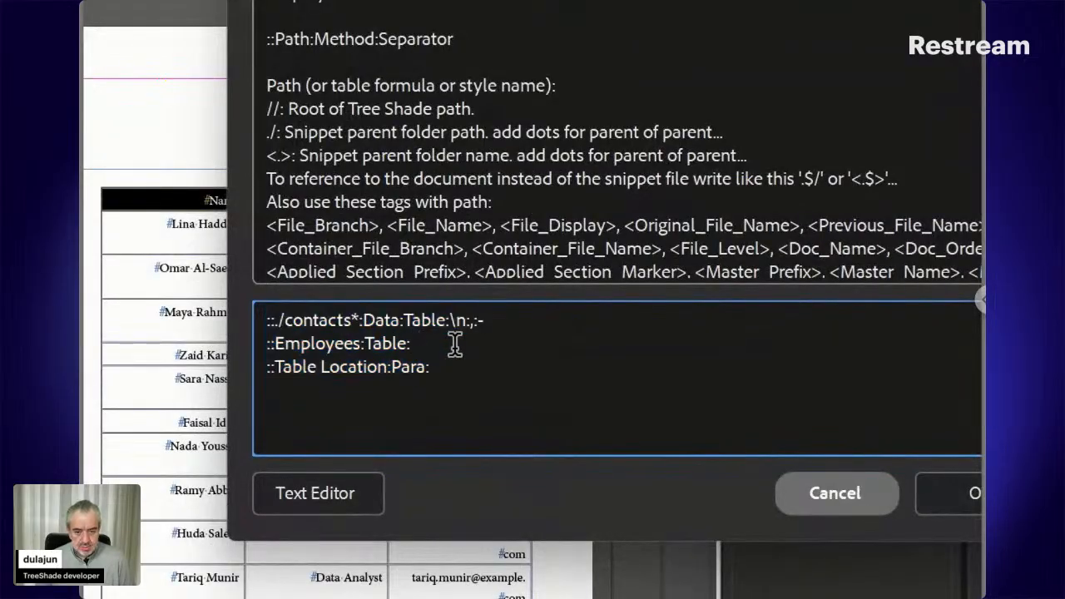
key("Delete")
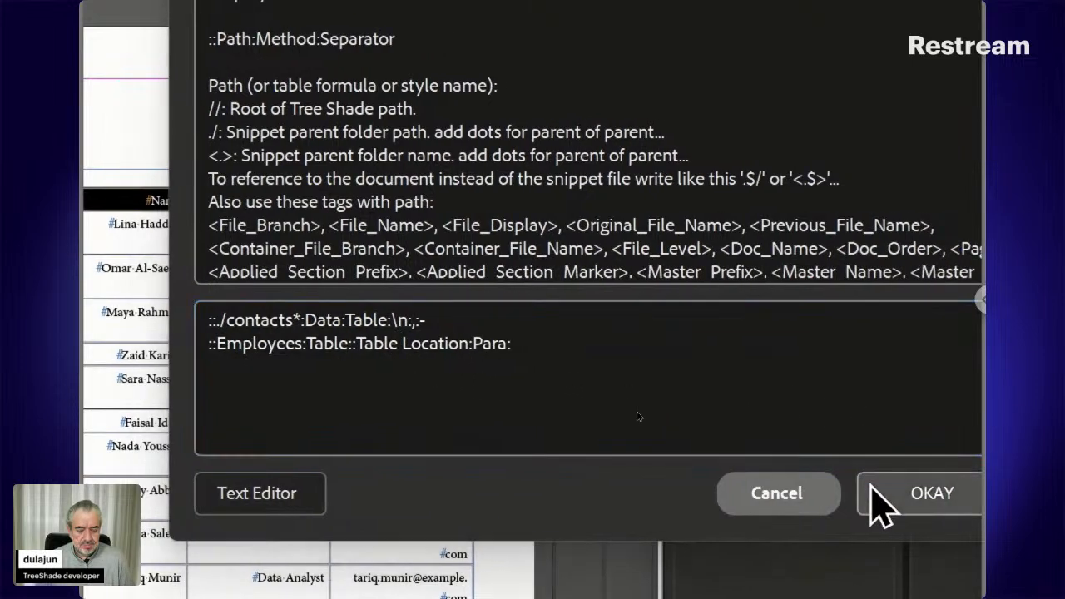
left_click(880, 503)
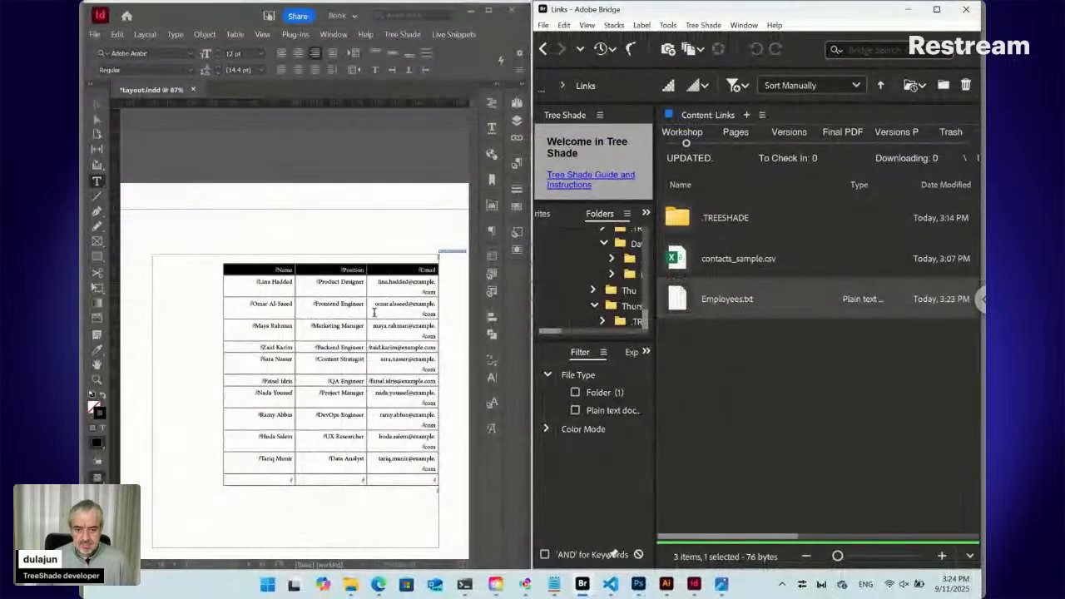
- In InDesign, update the selected Employees live snippet with the edited content
left_click(464, 35)
mouse_move(484, 111)
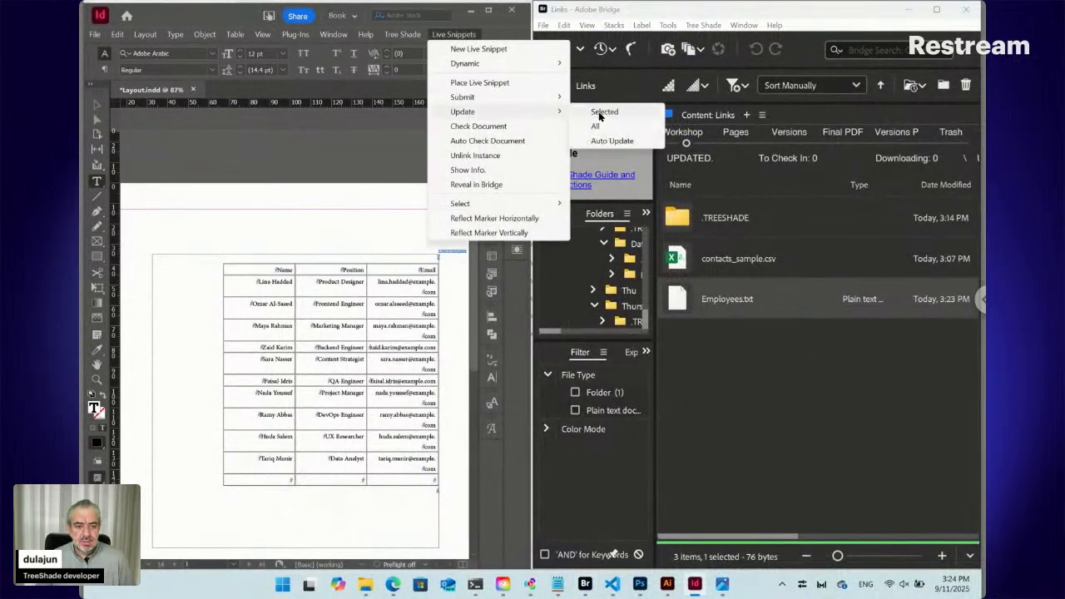
left_click(601, 112)
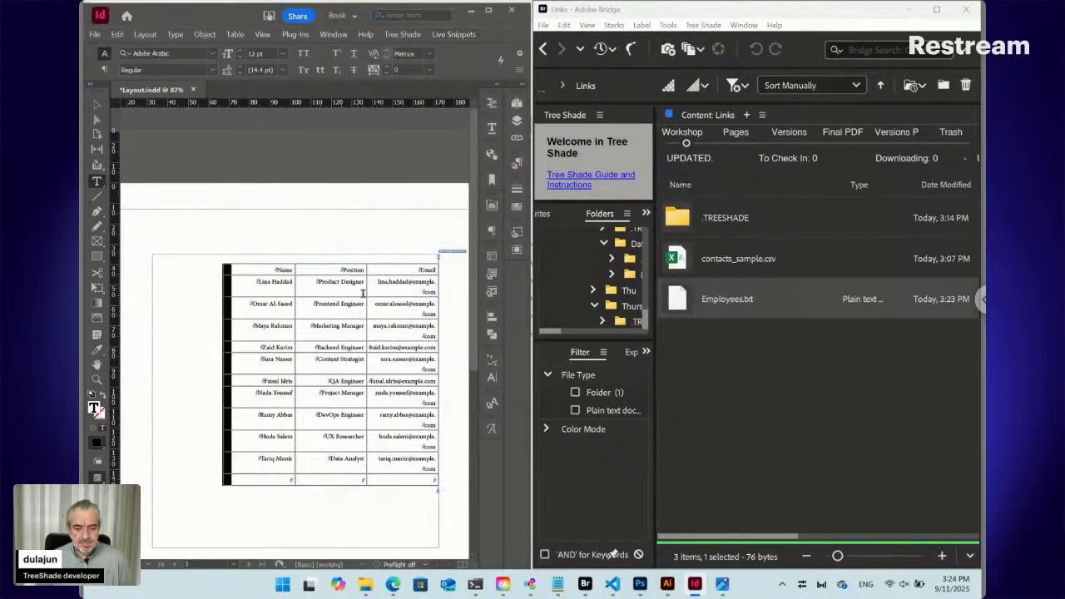
- Delete all five Employees cell styles, replacing them with [None], preserving formatting and applying the choice to all
left_click(251, 281)
left_click(492, 292)
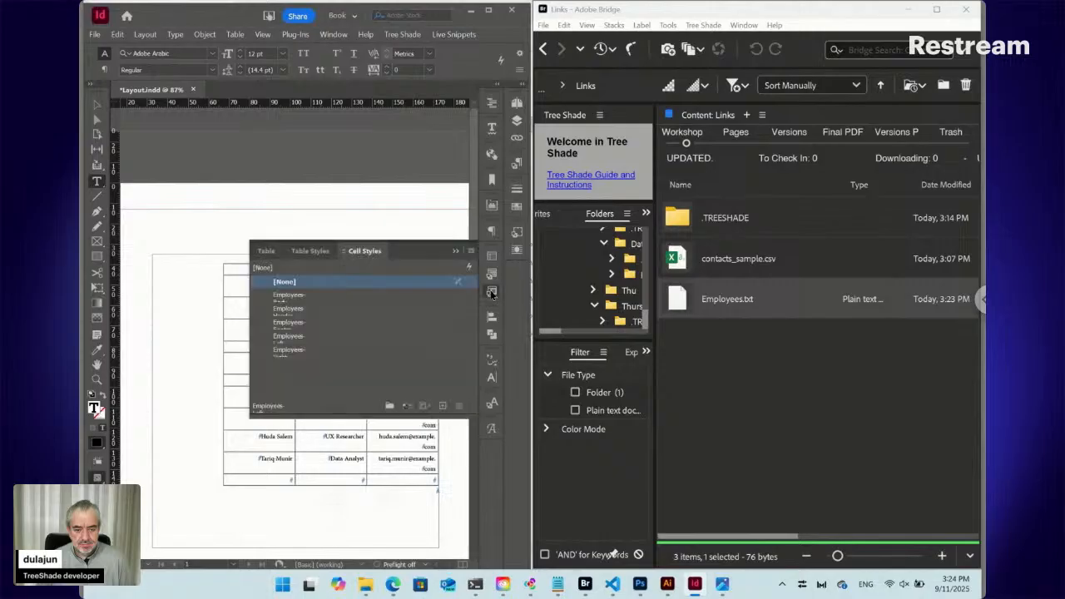
left_click(307, 297)
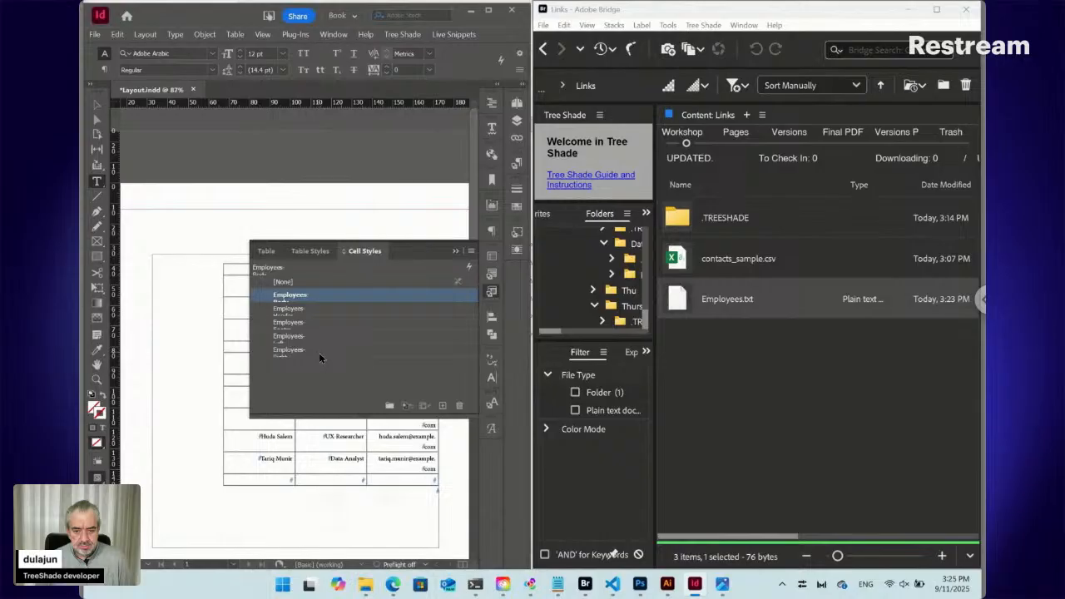
left_click(307, 351, "shift")
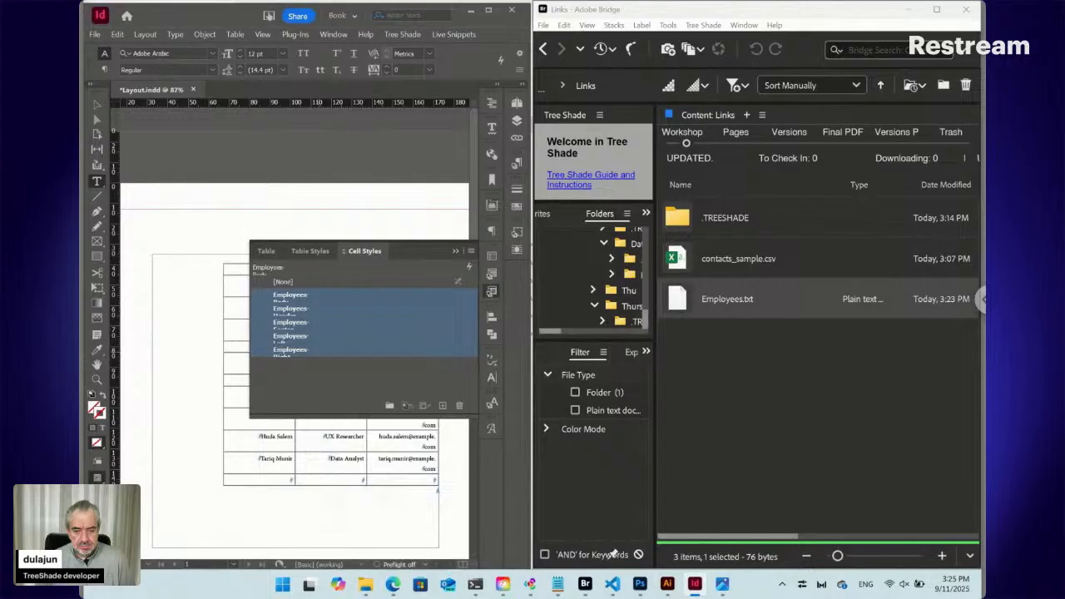
left_click(459, 405)
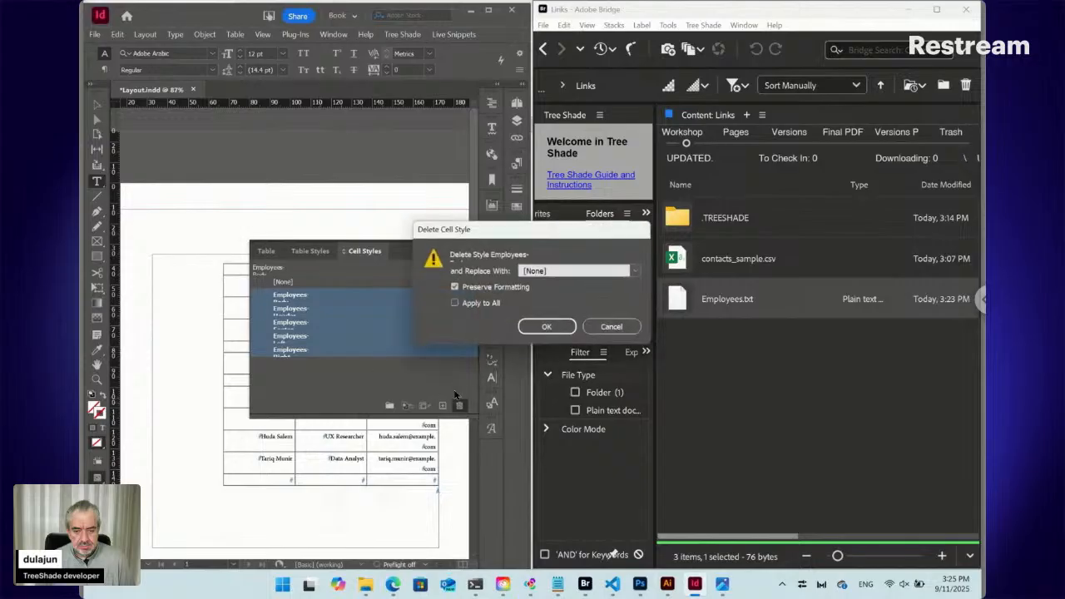
left_click(547, 327)
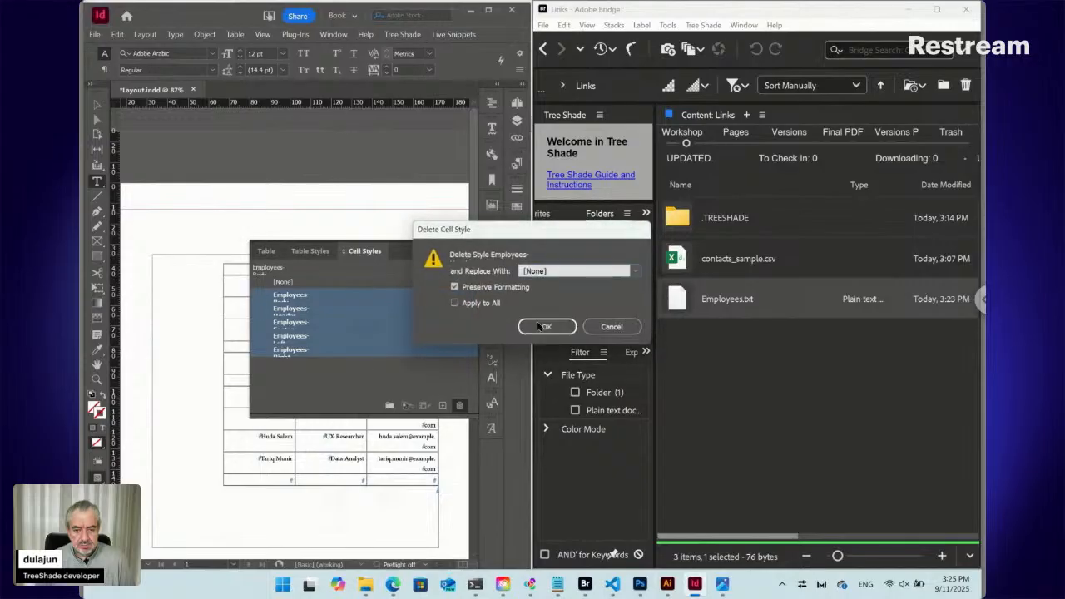
left_click(482, 304)
left_click(547, 327)
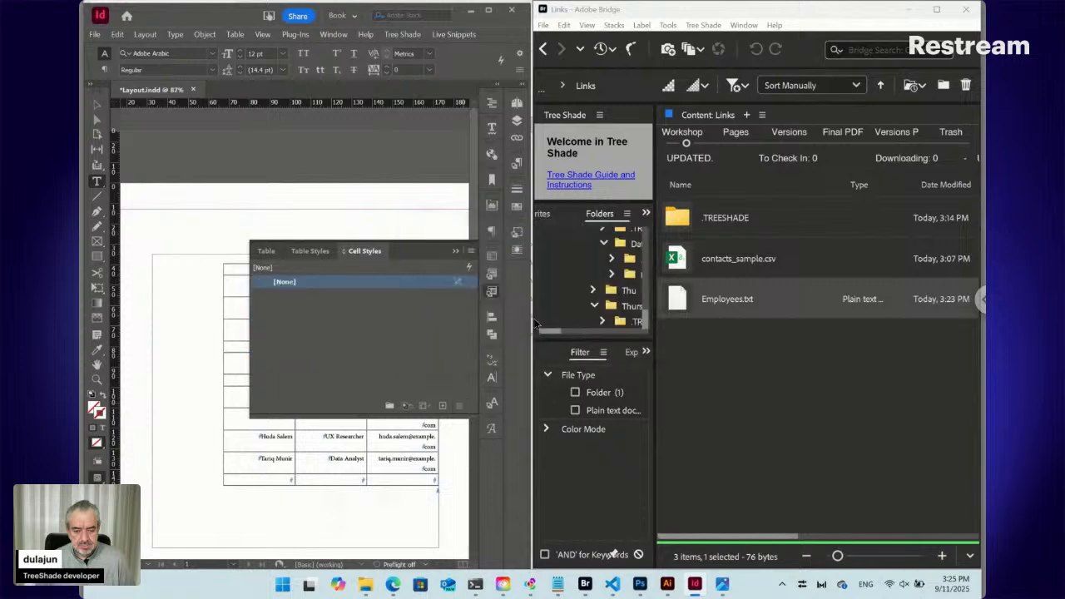
left_click(493, 293)
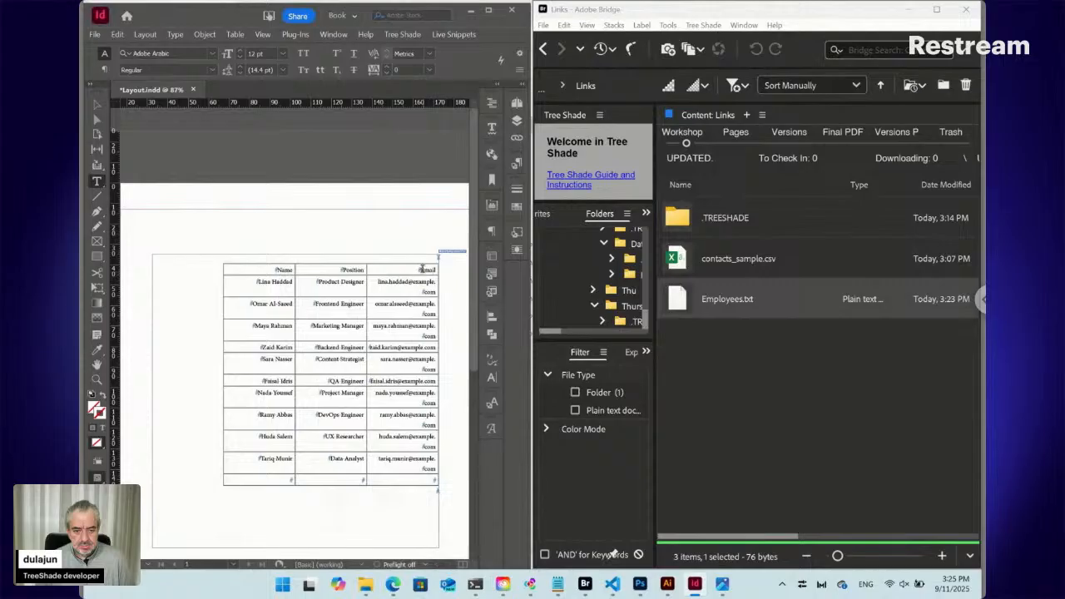
- Select the whole contacts table and delete the Employees table style, replacing it with [Basic Table]
left_click_drag(422, 259, 270, 268)
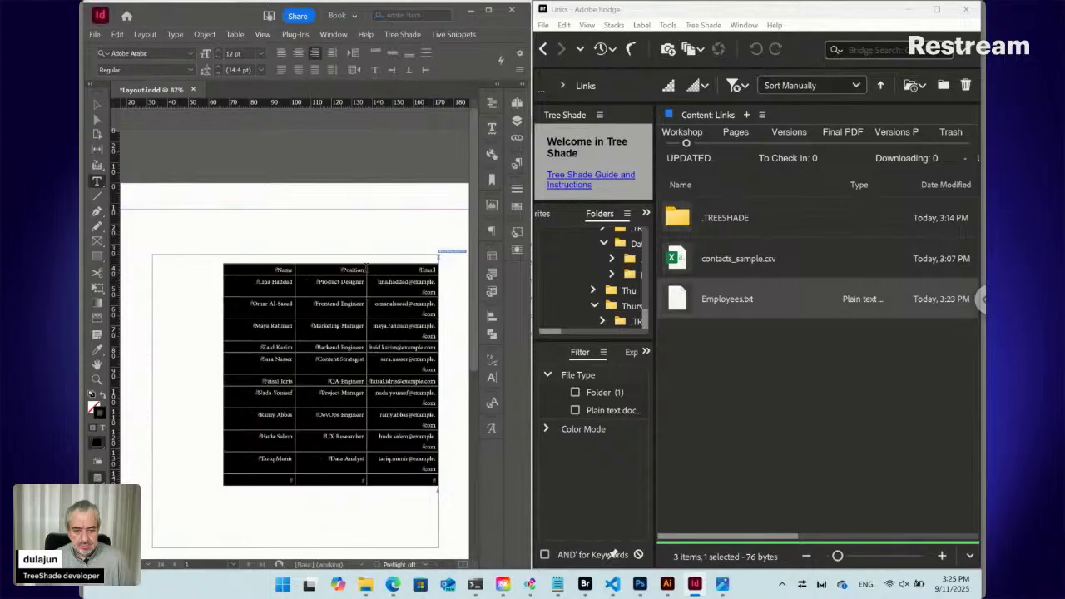
left_click(517, 233)
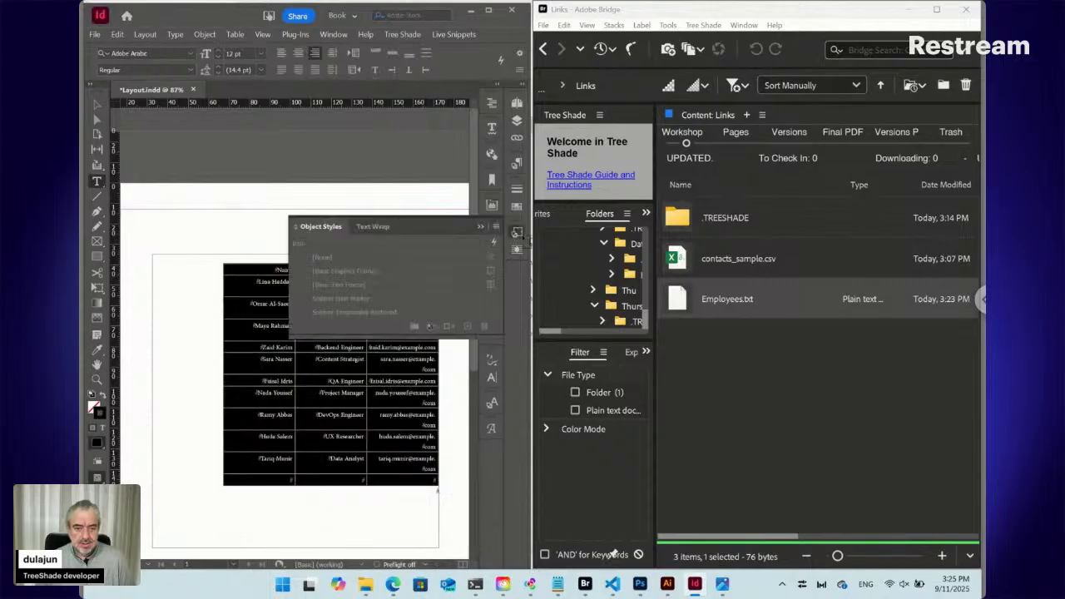
left_click(520, 234)
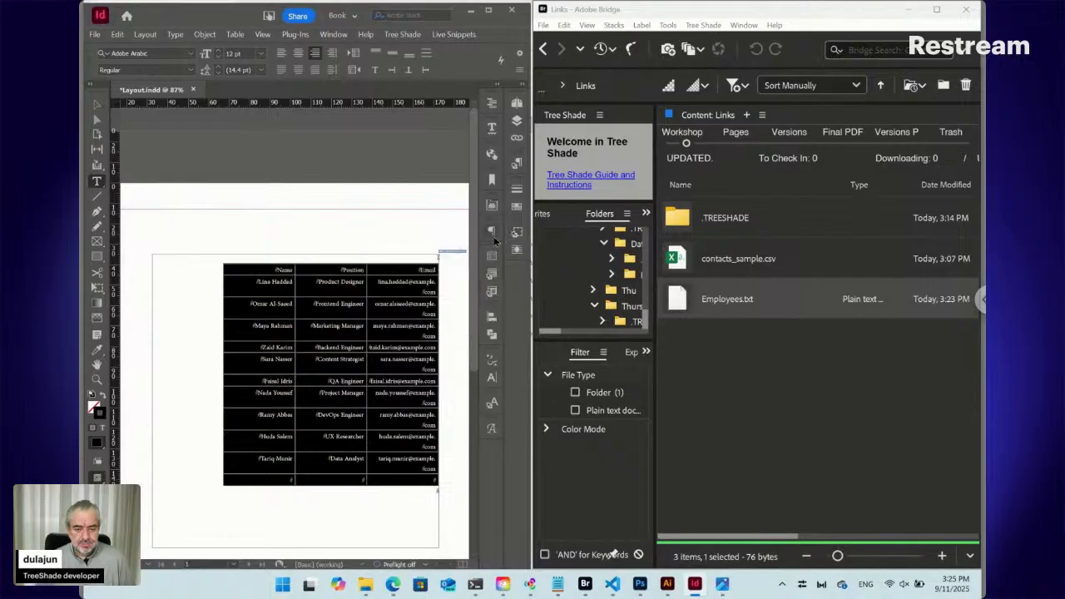
left_click(491, 292)
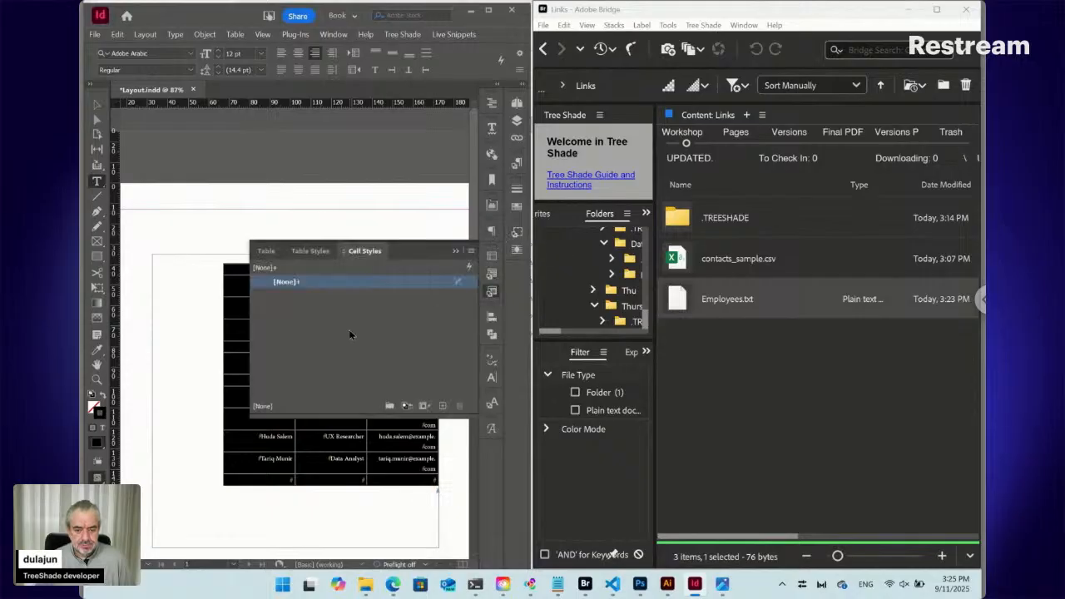
left_click(490, 274)
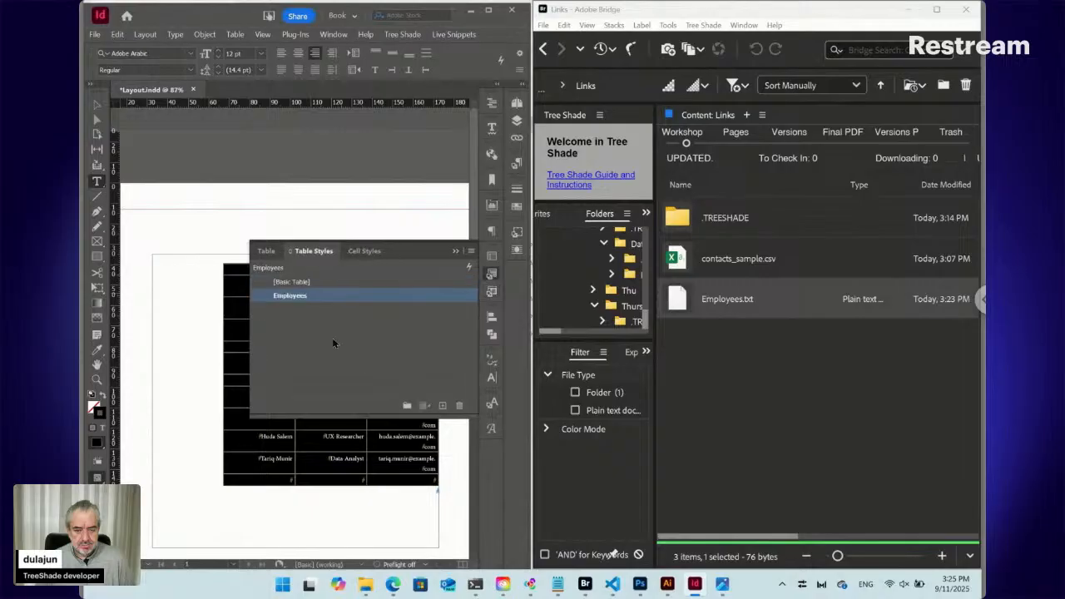
left_click(459, 405)
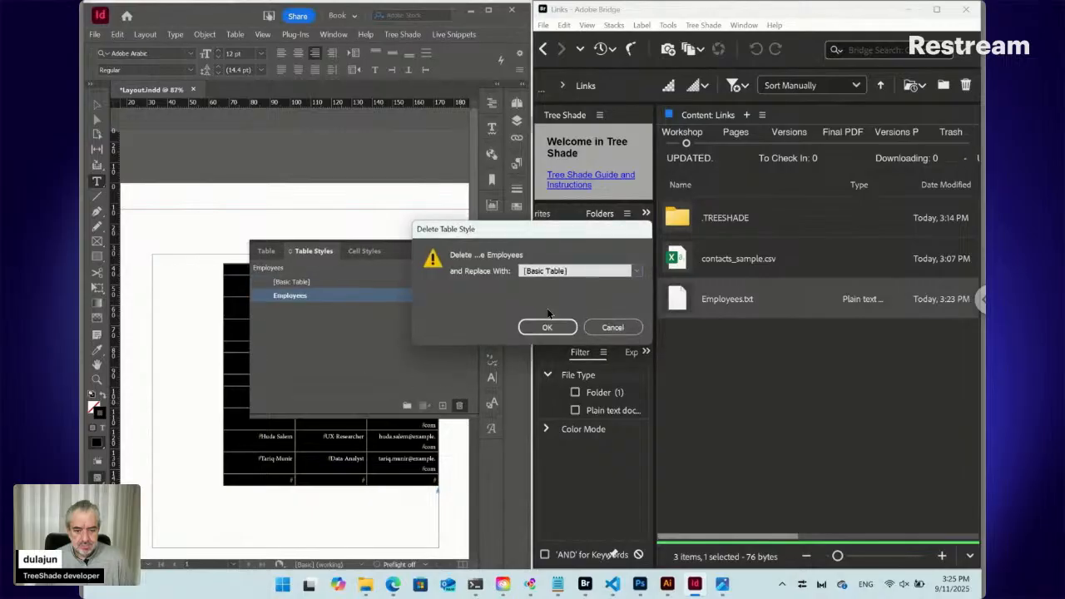
left_click(547, 327)
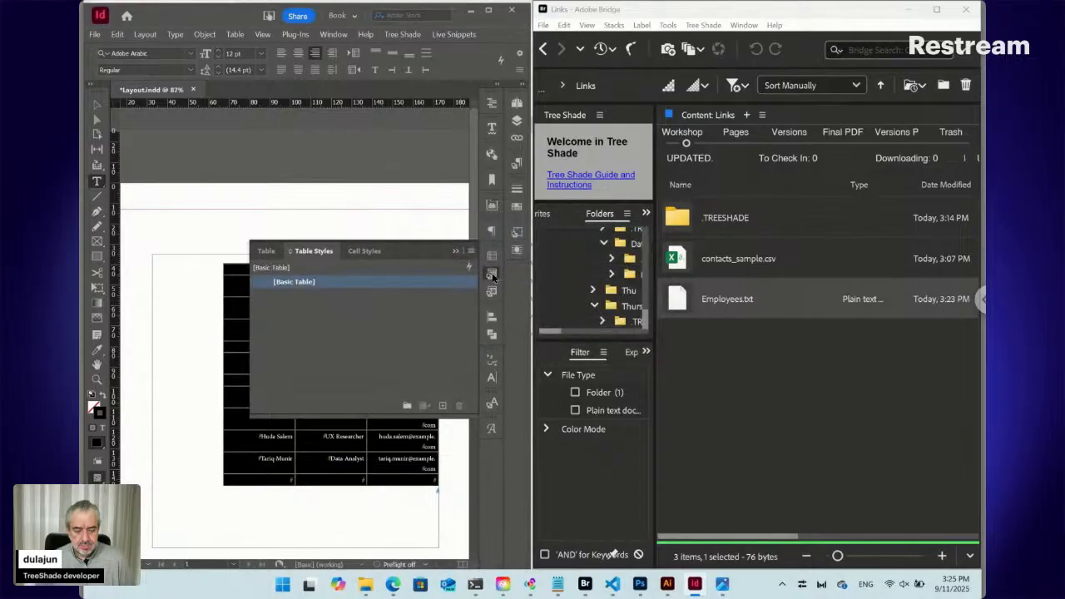
left_click(492, 275)
- Update the Employees live snippet again to regenerate its table and cell styles
left_click(378, 270)
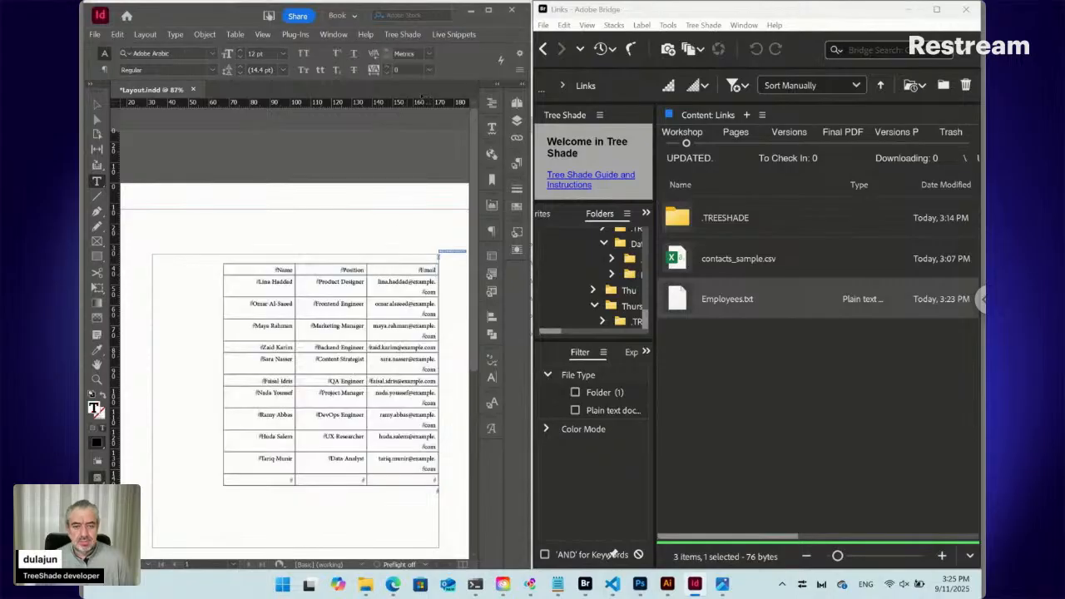
left_click(453, 34)
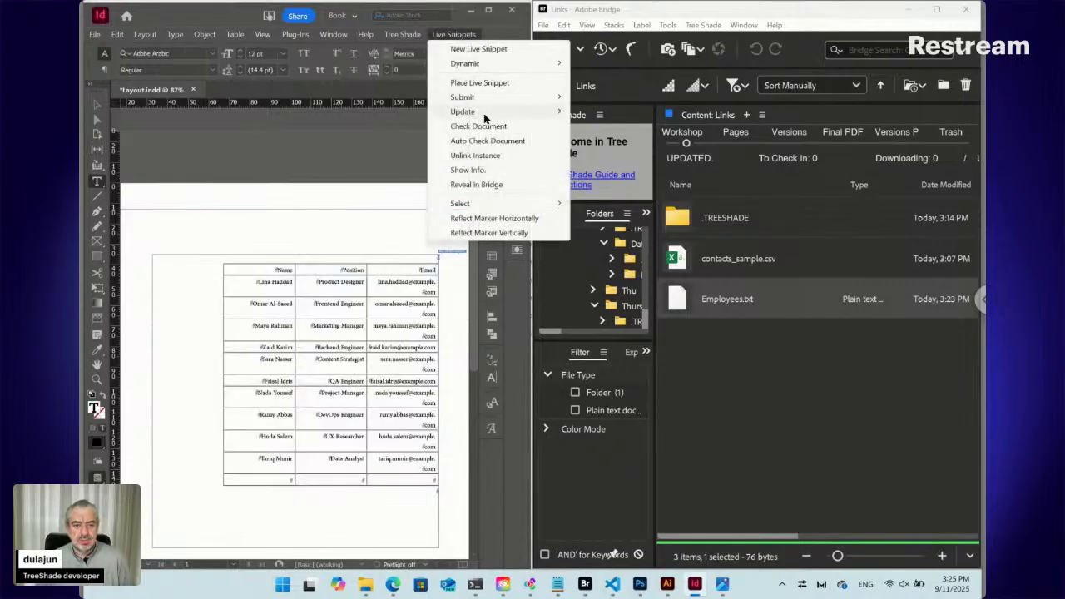
mouse_move(487, 112)
left_click(599, 125)
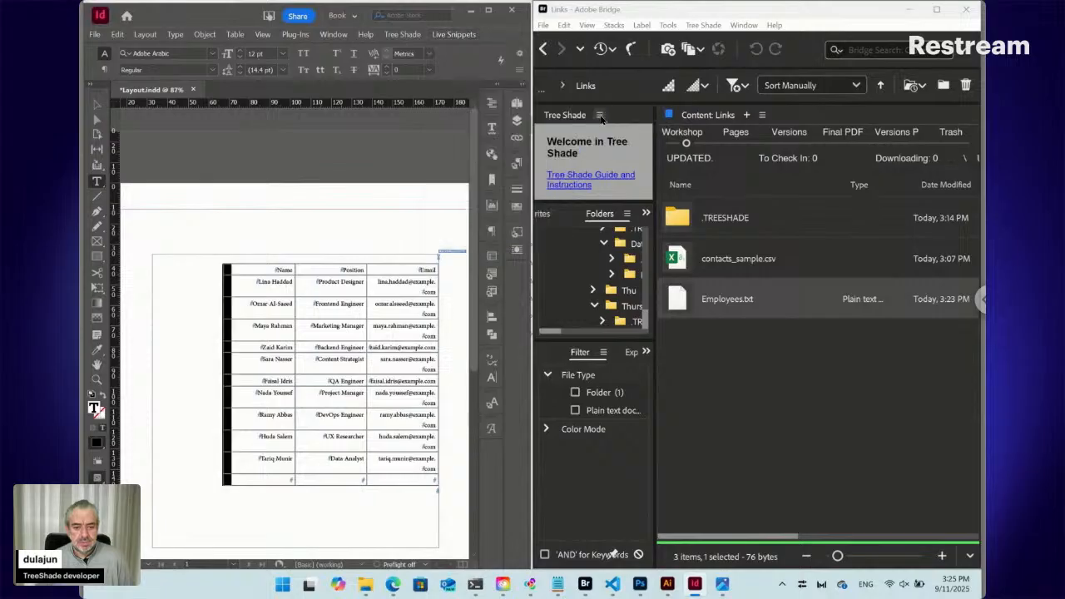
- Place the cursor in the first body cell of the Name column and examine the Employees cell styles available
left_click(492, 291)
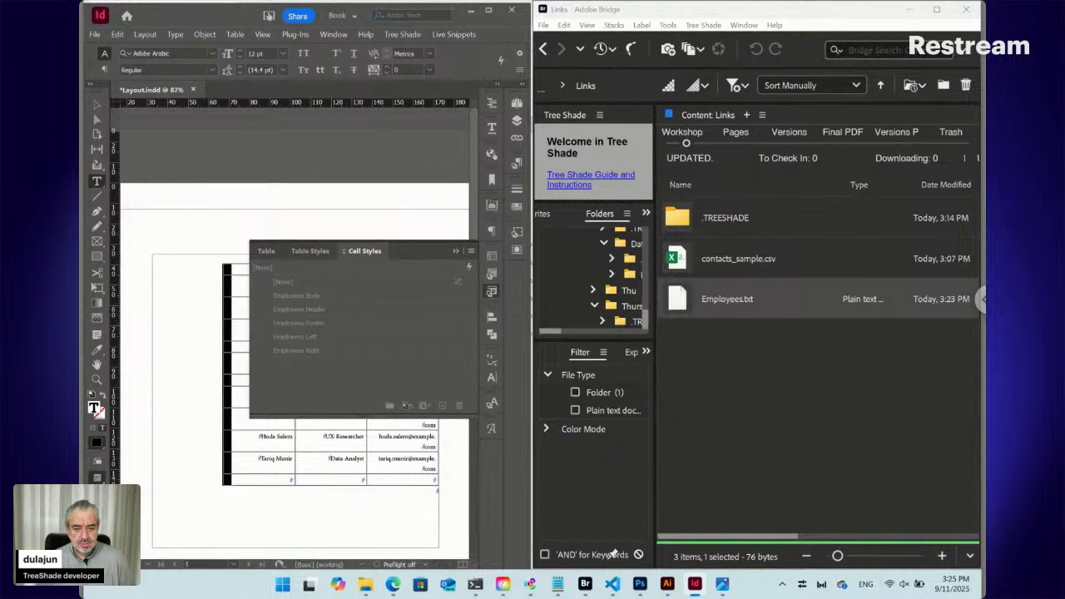
left_click(491, 291)
left_click(289, 282)
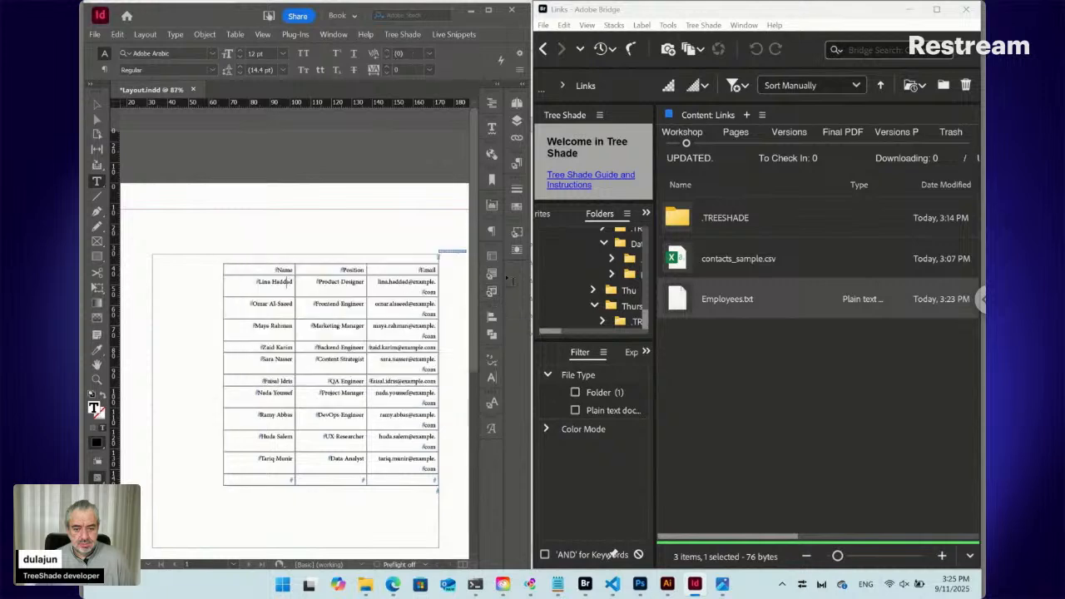
left_click(491, 292)
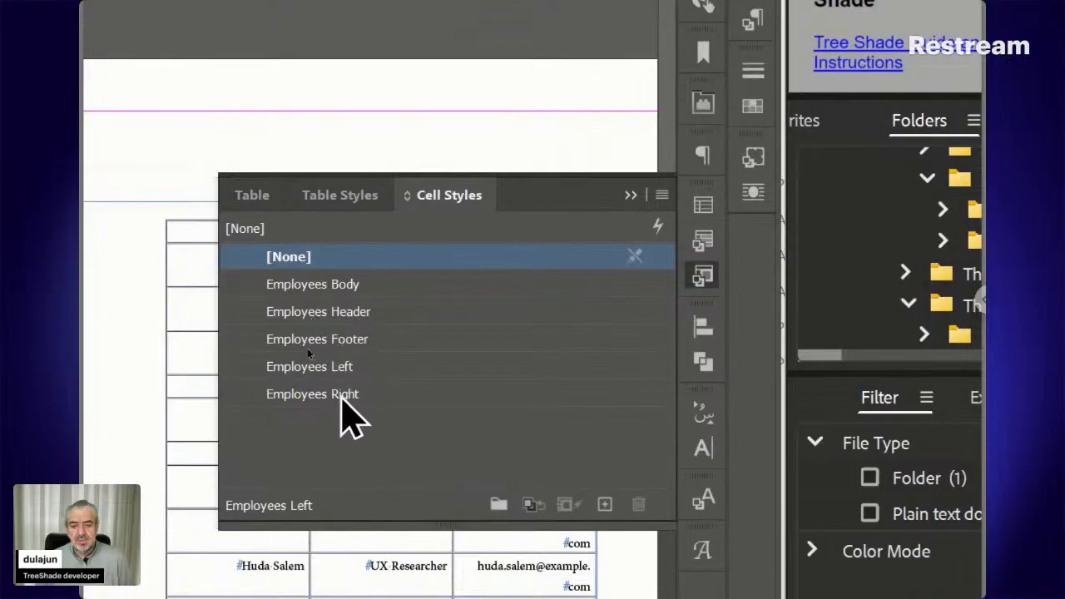
- Open the options of the Employees Body cell style and bring its general settings fully into view
left_click(302, 284)
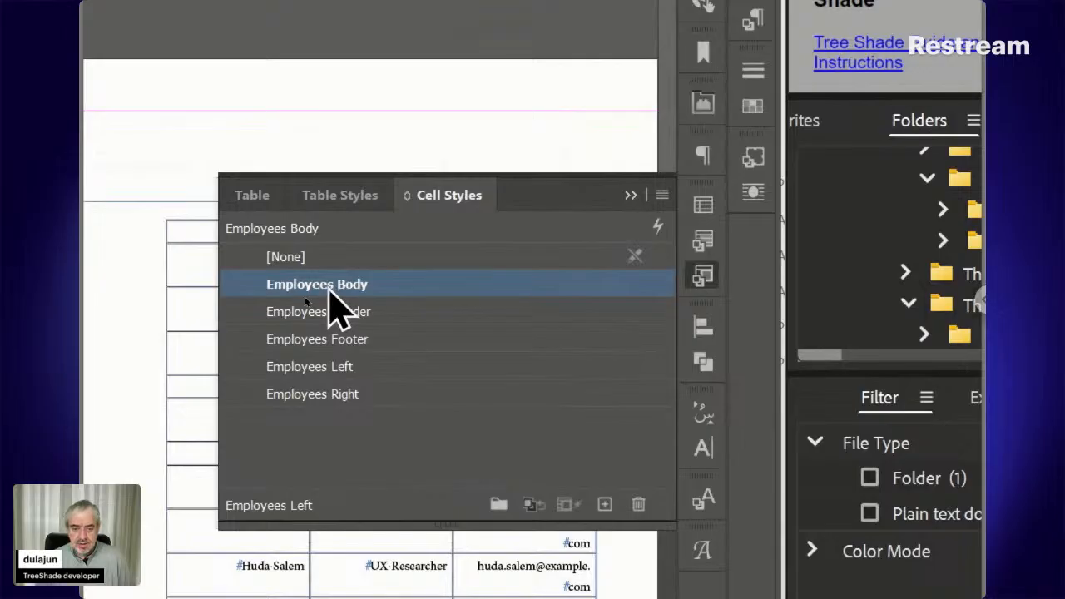
key("ctrl+z")
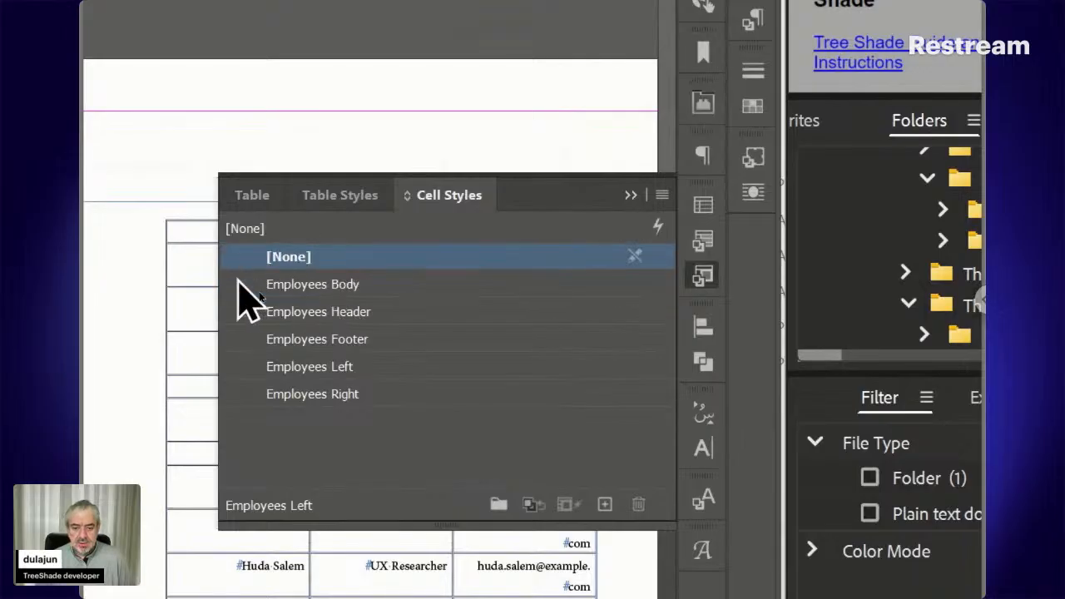
right_click(313, 284)
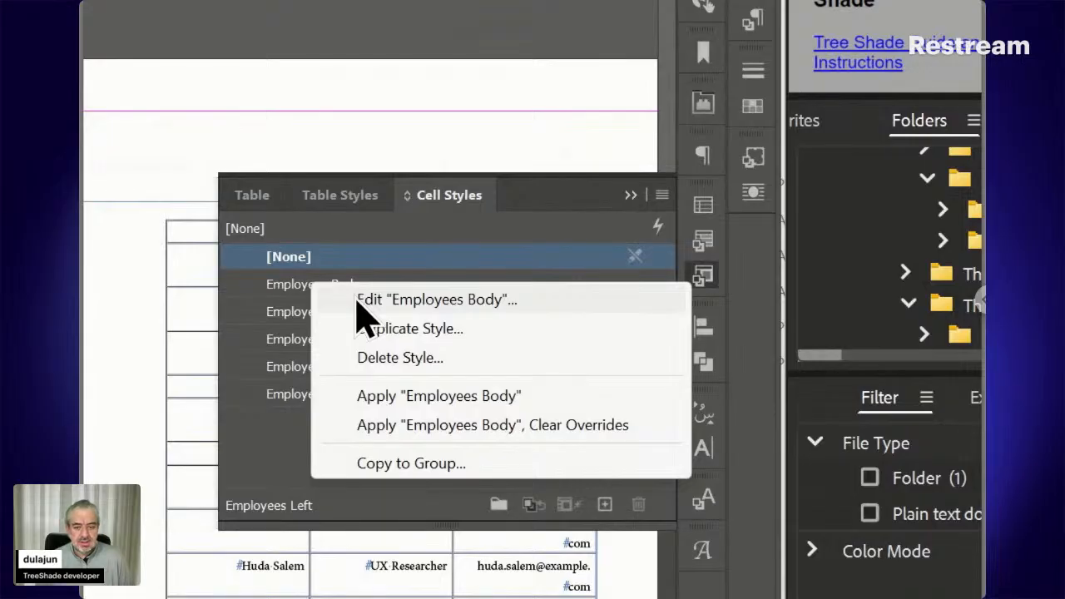
left_click(356, 301)
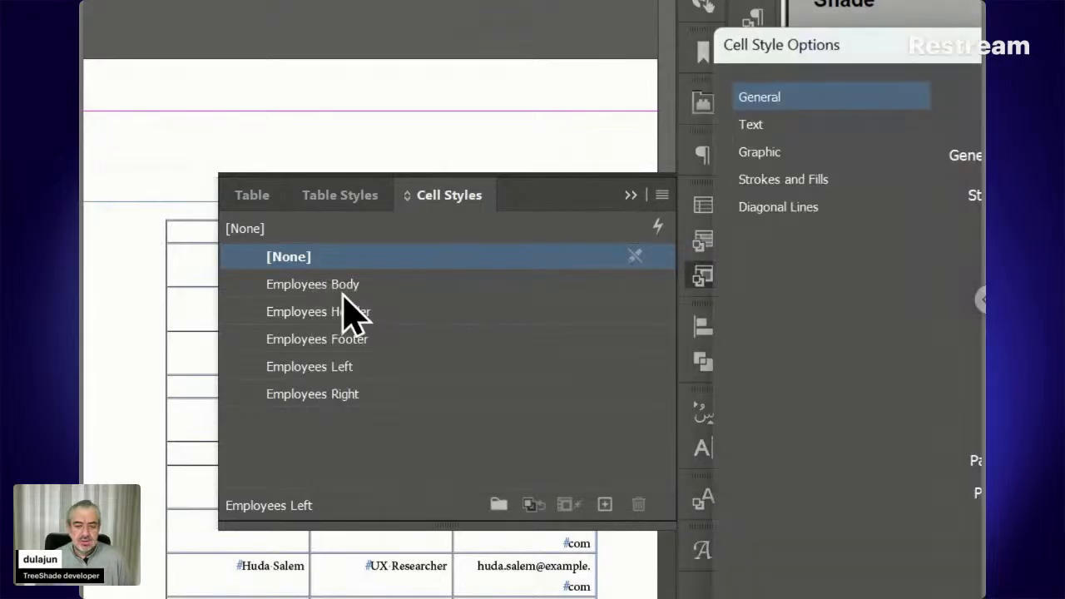
left_click_drag(868, 93, 336, 88)
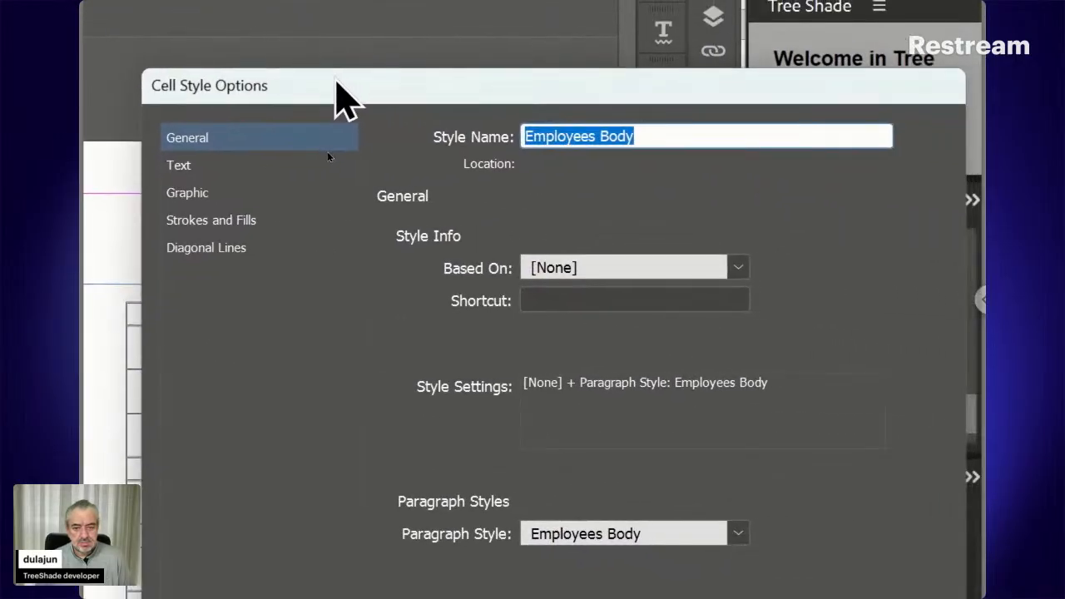
- Set the Employees Body cell style's insets to 1 mm, linked so all four sides match
left_click(214, 164)
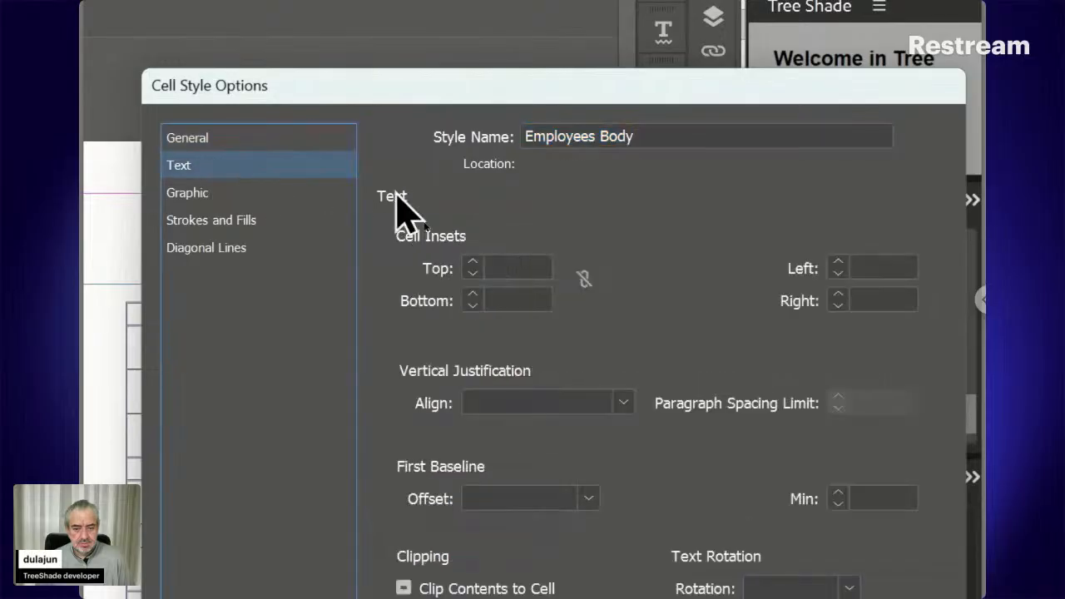
left_click(523, 265)
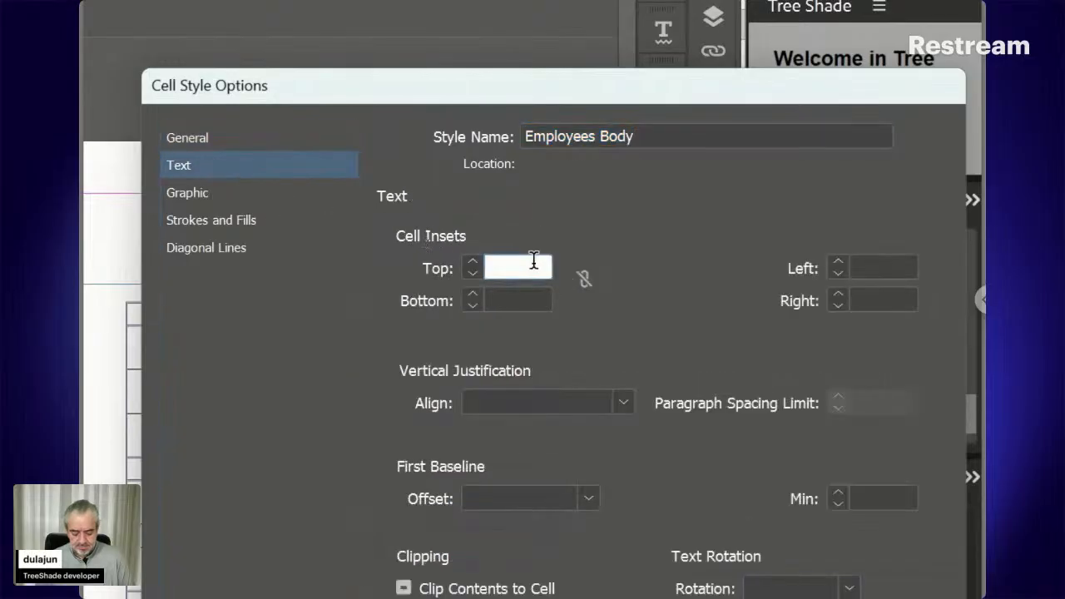
type("0.5")
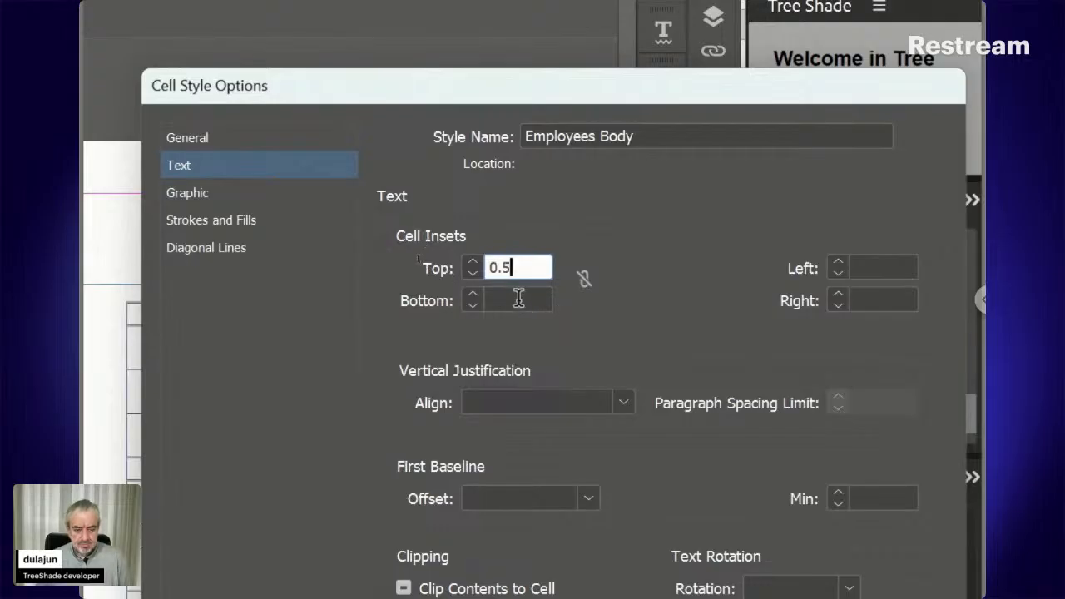
left_click(473, 263)
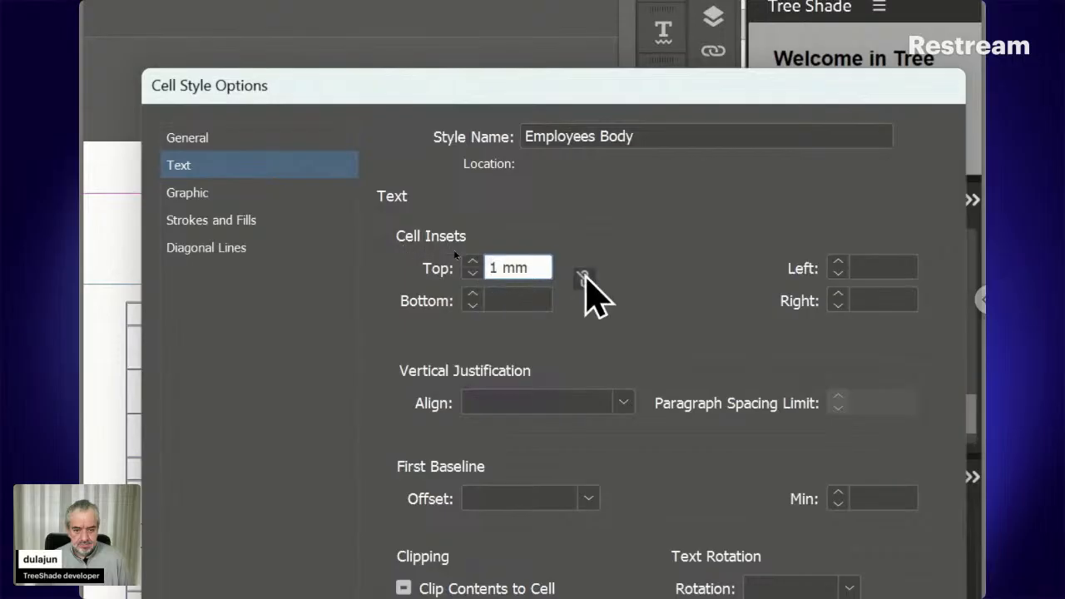
left_click(584, 278)
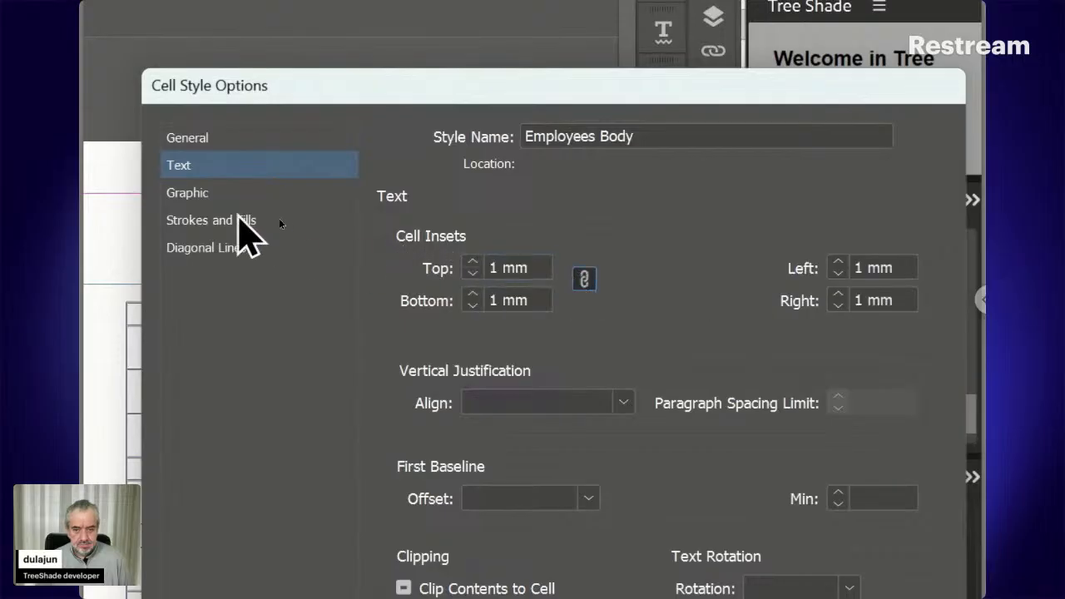
- Set the cell stroke weight of the Employees Body style to 0.5 pt and apply the style changes
left_click(241, 223)
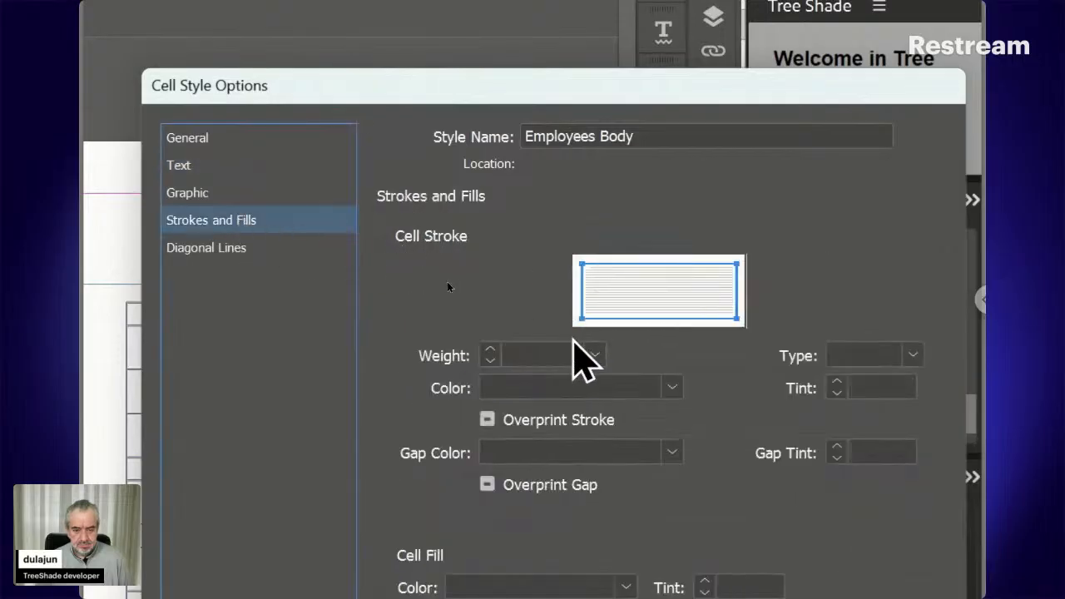
left_click(594, 355)
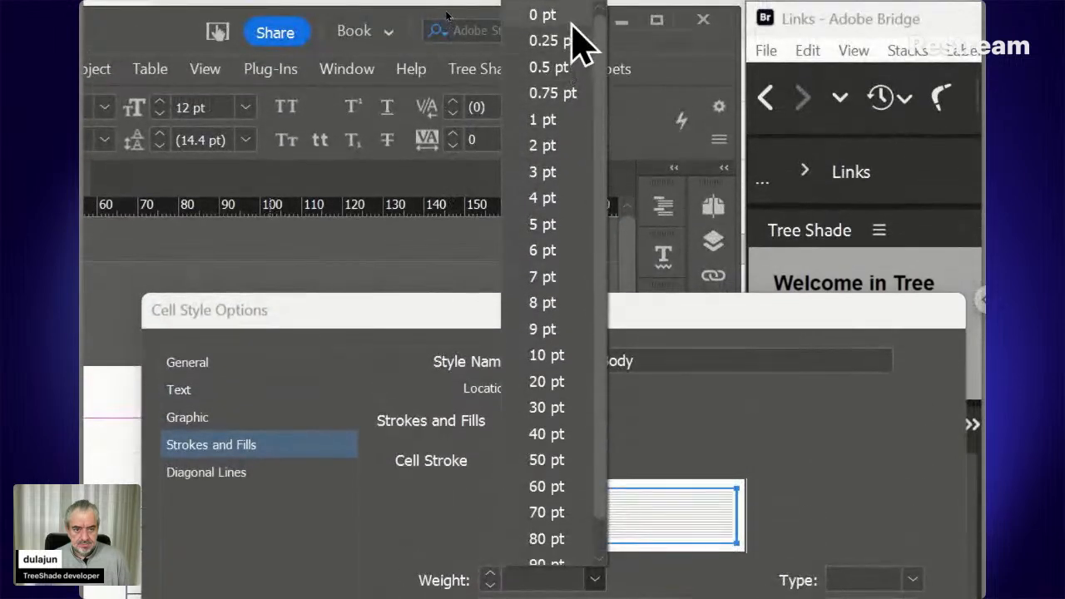
left_click(572, 24)
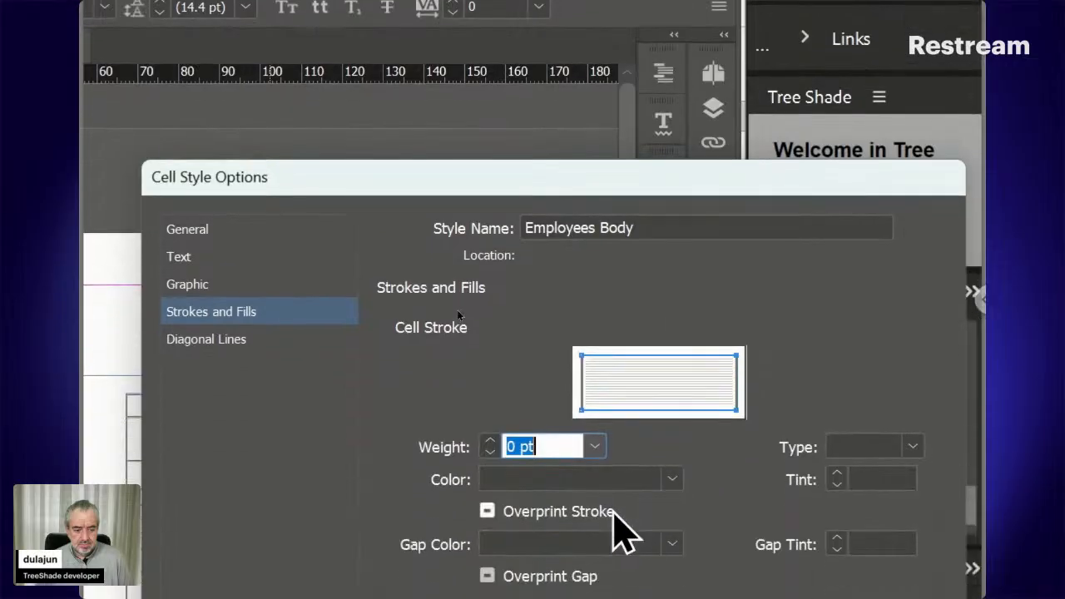
left_click(595, 447)
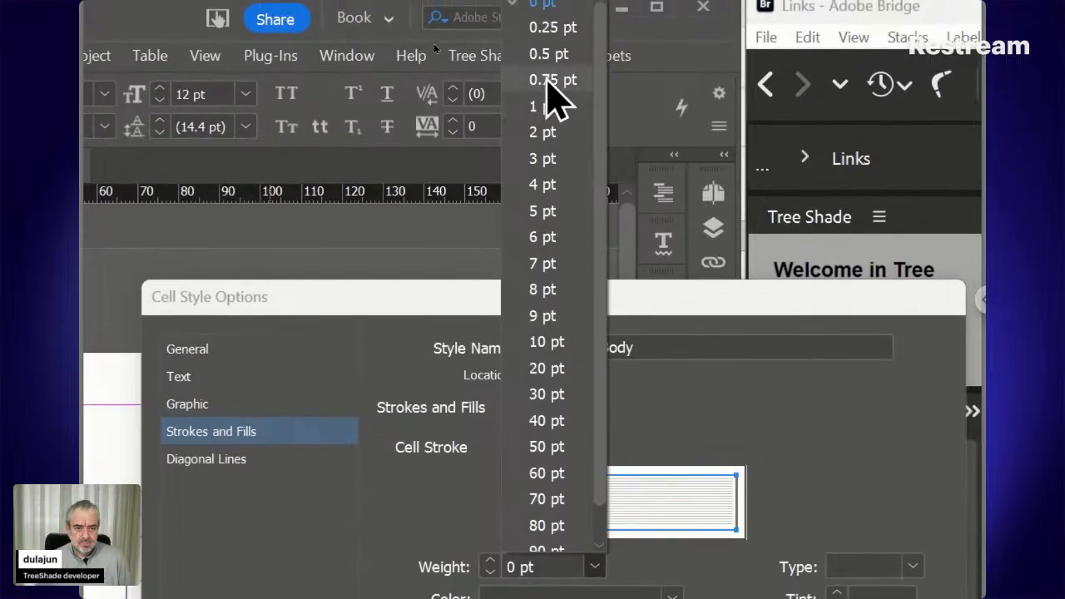
left_click(549, 55)
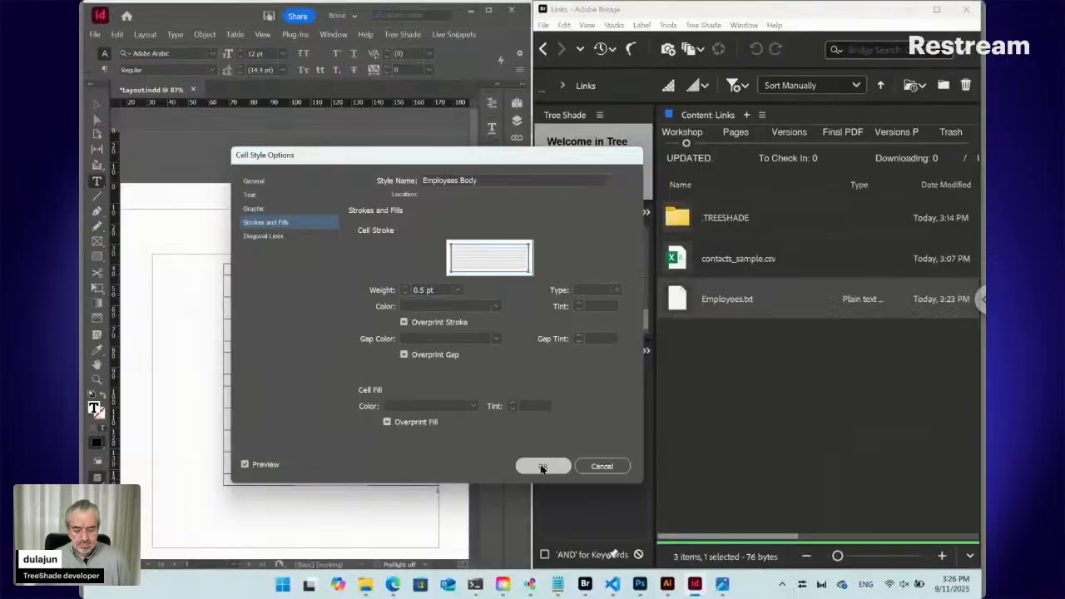
left_click(542, 466)
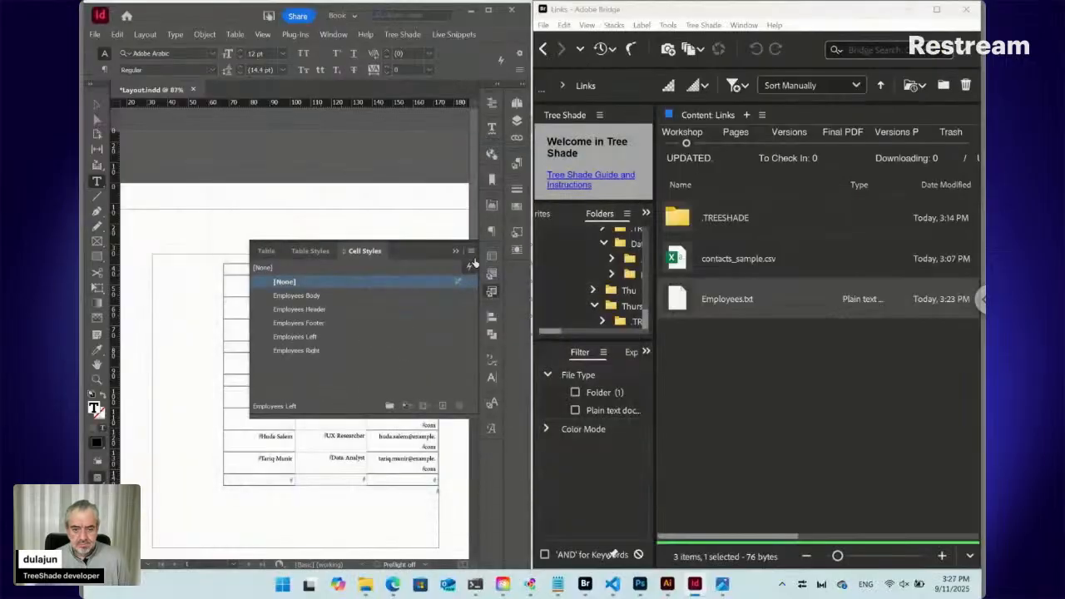
- Deselect everything and preview the contacts table without frame edges, guides or hidden characters
left_click(491, 291)
left_click(239, 322)
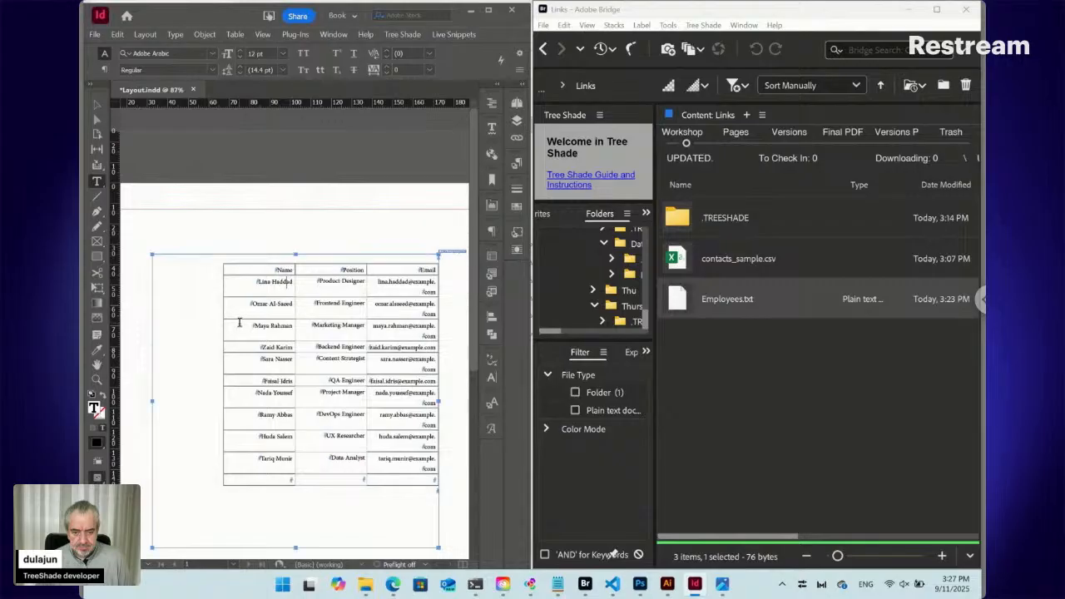
key("ctrl+shift+a")
key("w")
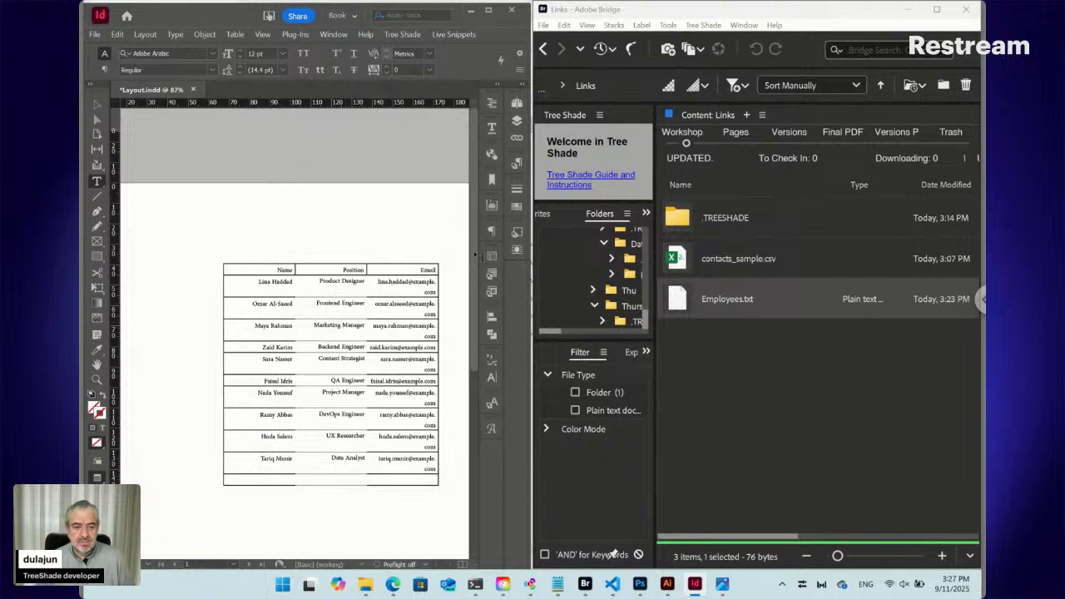
- Edit the Employees Left cell style so it uses the Employees Body paragraph style
left_click(491, 292)
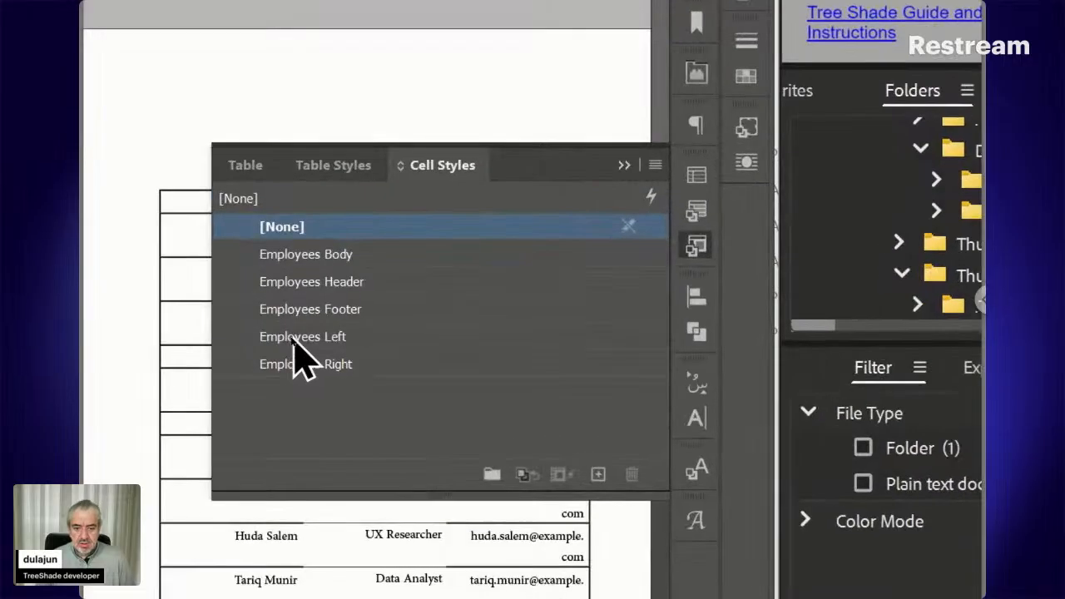
right_click(295, 341)
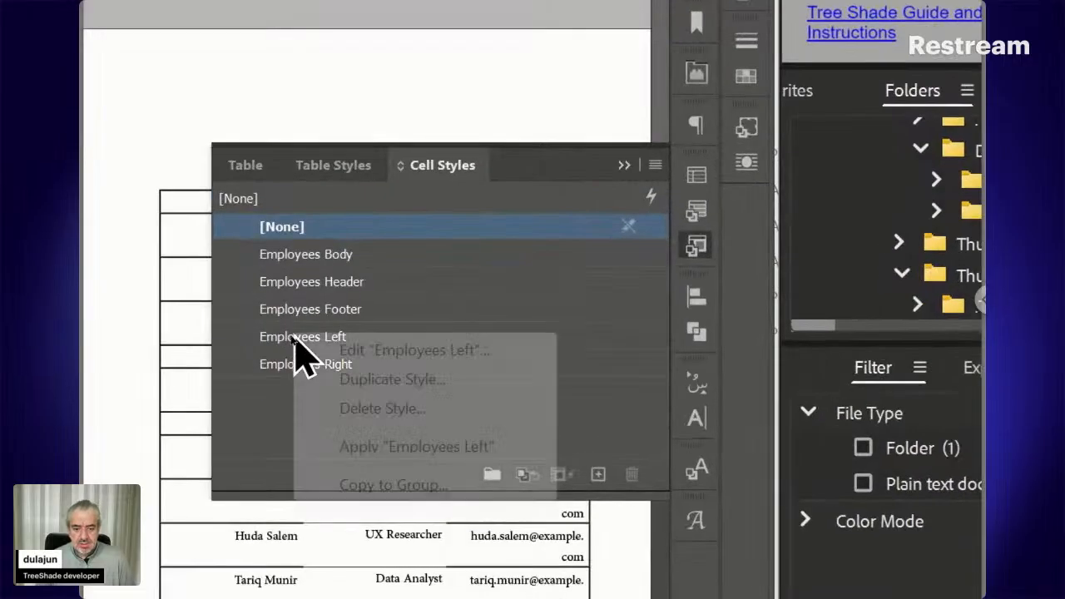
left_click(330, 351)
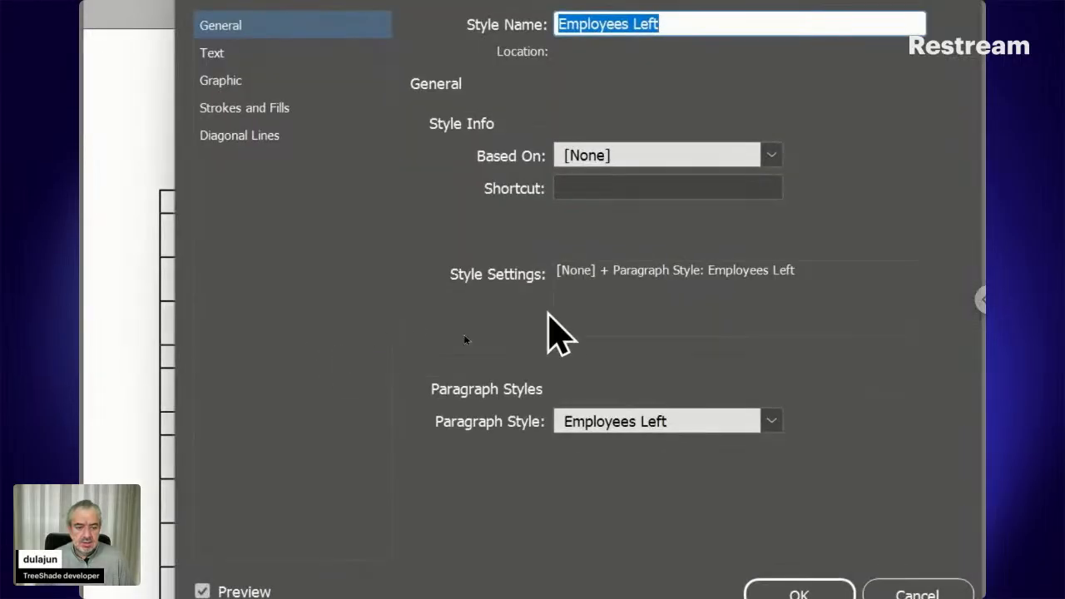
left_click(704, 420)
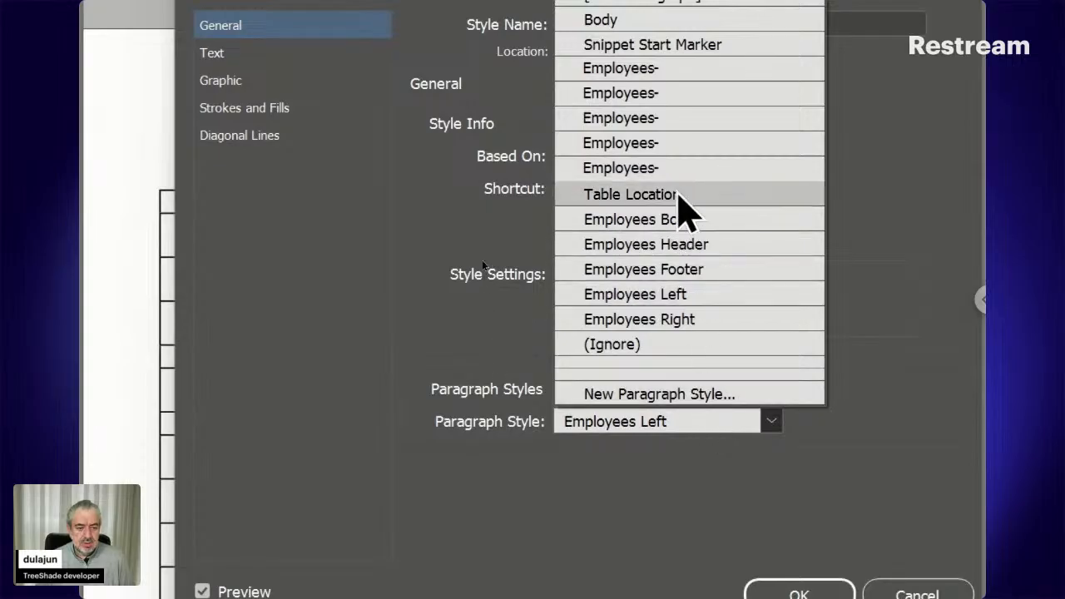
left_click(657, 218)
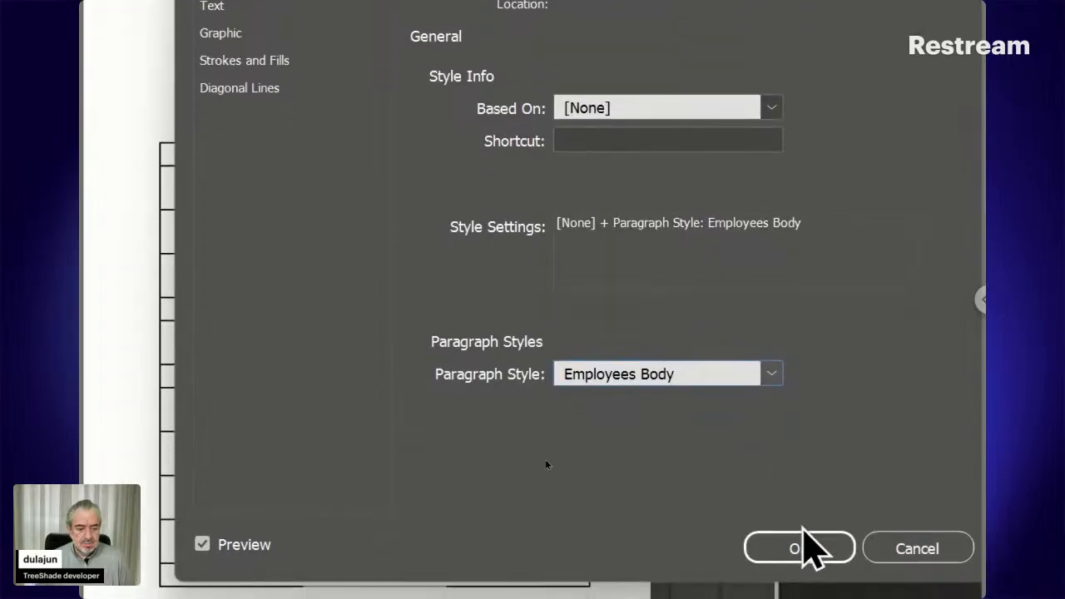
left_click(801, 536)
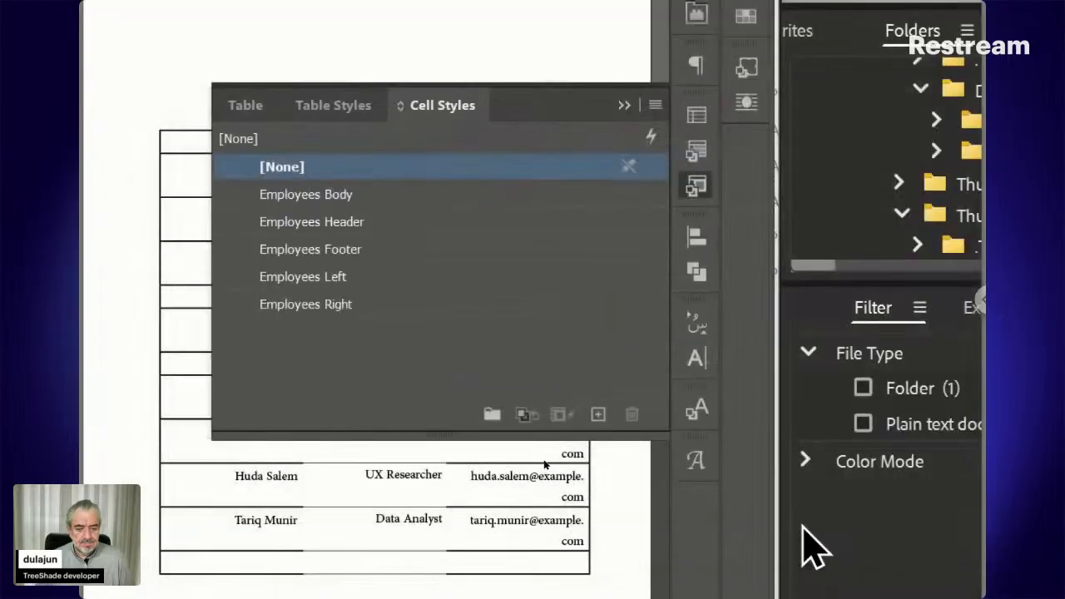
right_click(341, 305)
left_click(367, 315)
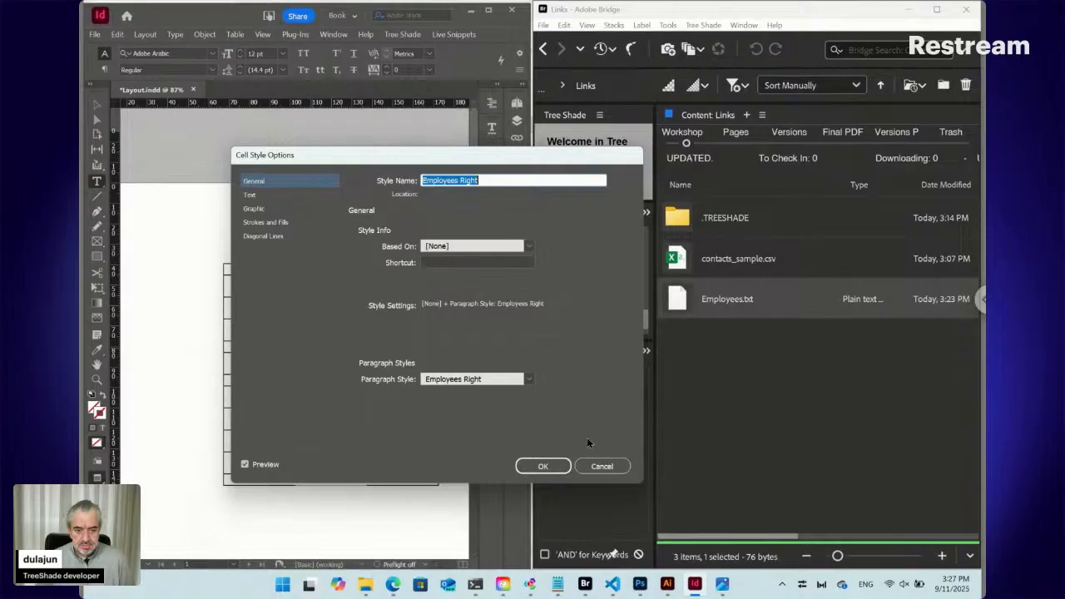
left_click(594, 466)
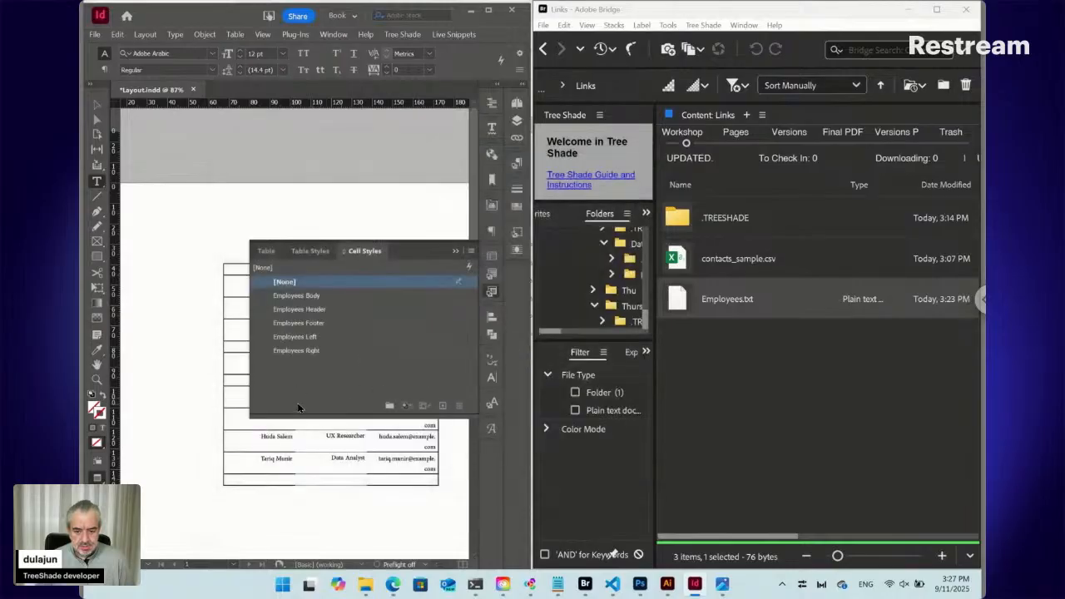
- Base the Employees Right cell style on the Employees Body cell style
right_click(295, 351)
left_click(321, 356)
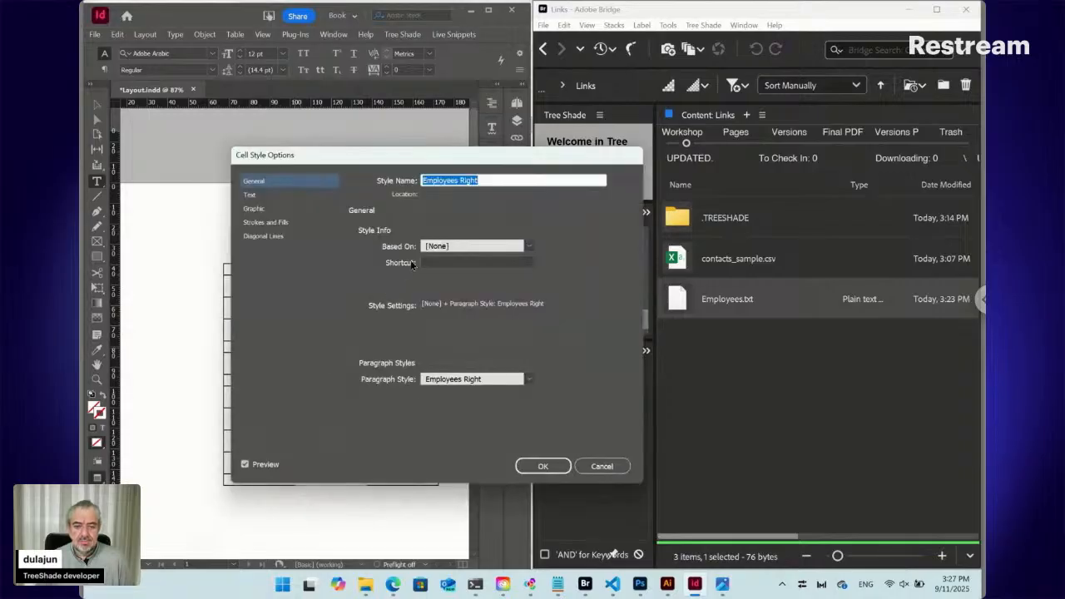
left_click(444, 247)
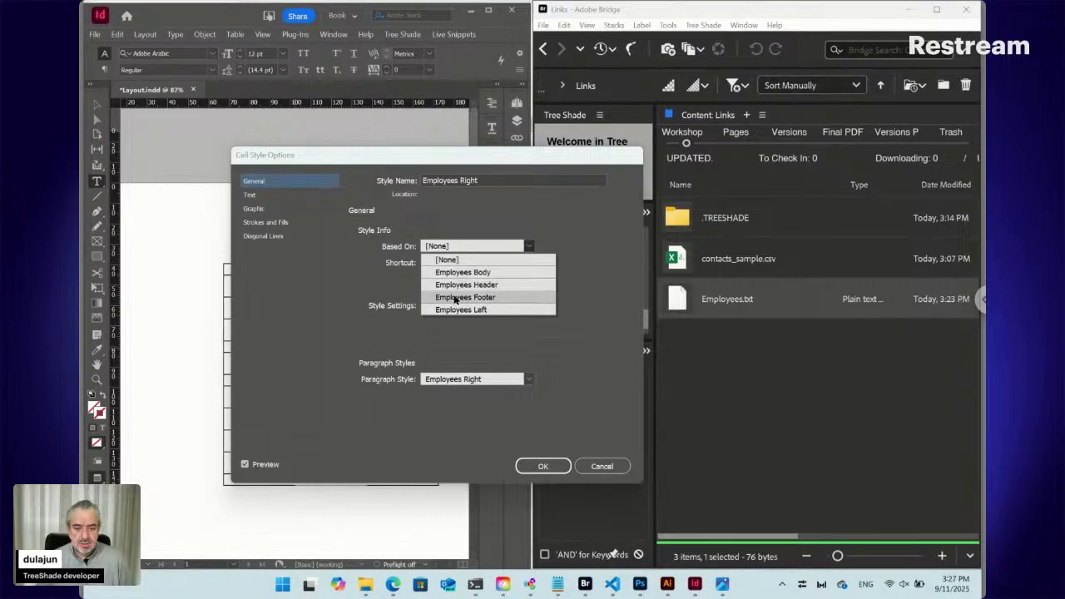
left_click(456, 273)
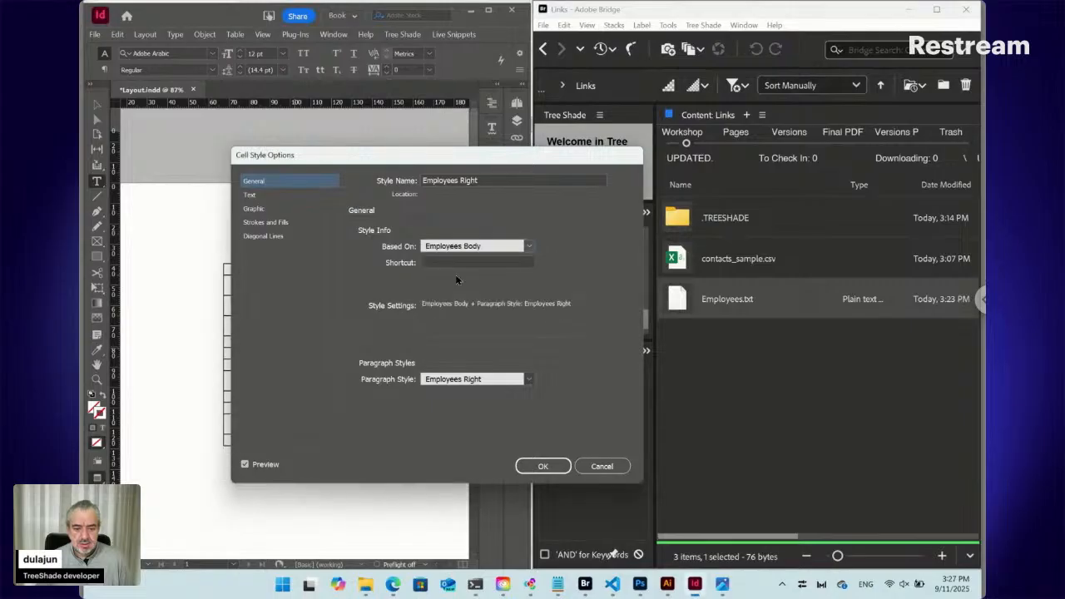
left_click(542, 465)
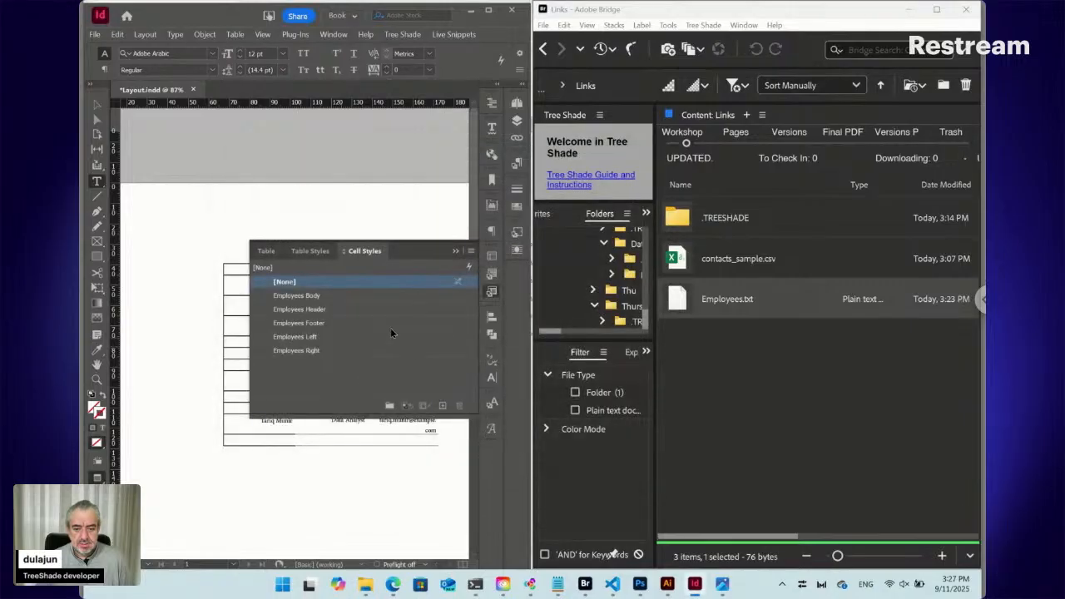
- Base the Employees Left cell style on the Employees Body cell style
right_click(311, 339)
left_click(322, 339)
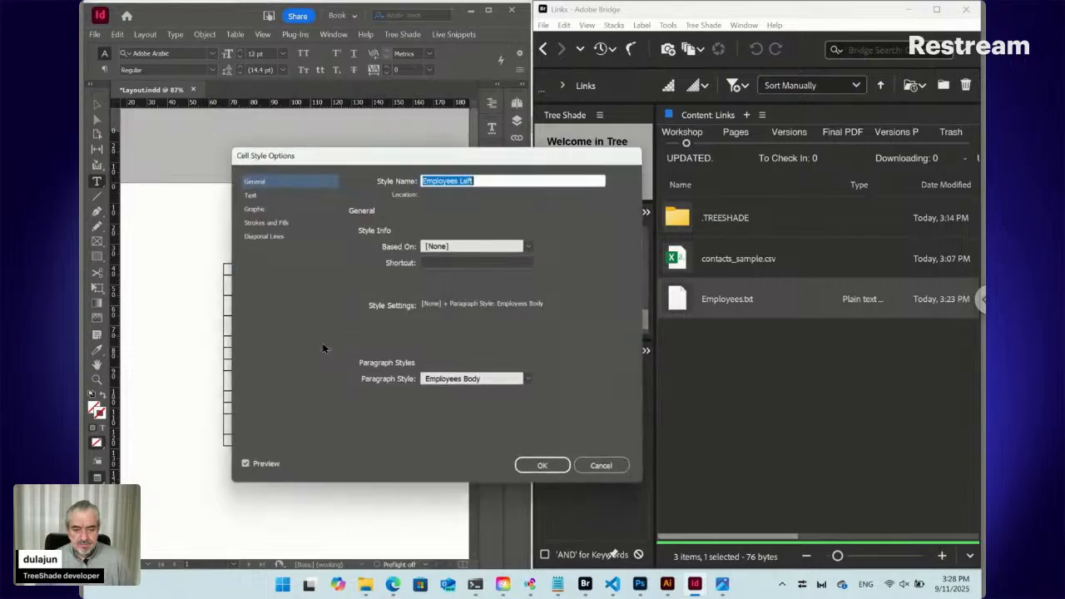
left_click(466, 248)
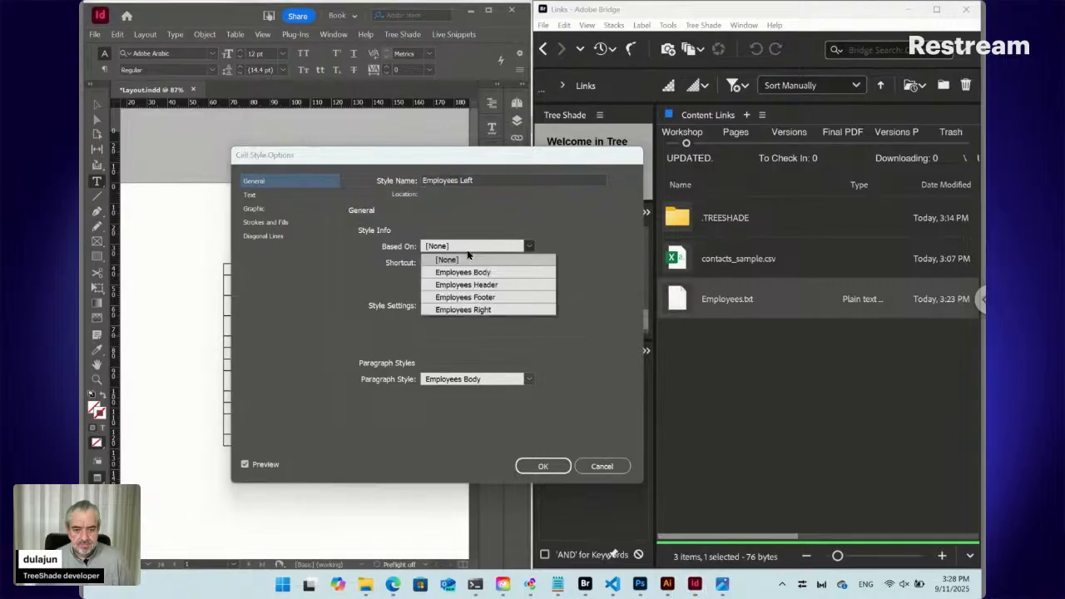
left_click(472, 272)
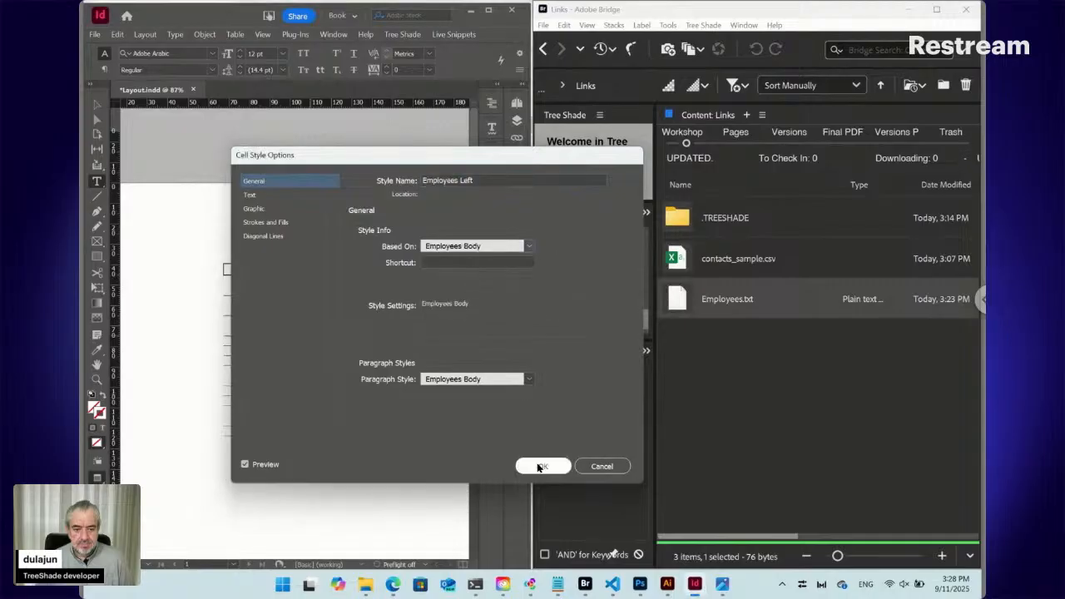
left_click(543, 466)
left_click(491, 287)
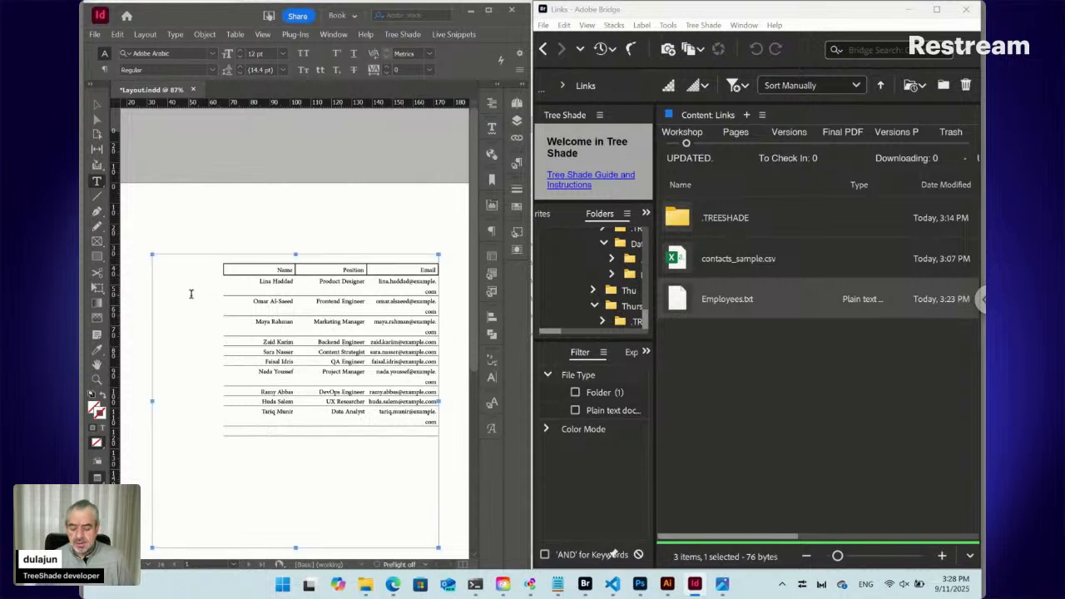
- Return the page to normal view and enlarge the paragraph styles list to show every style
key("w")
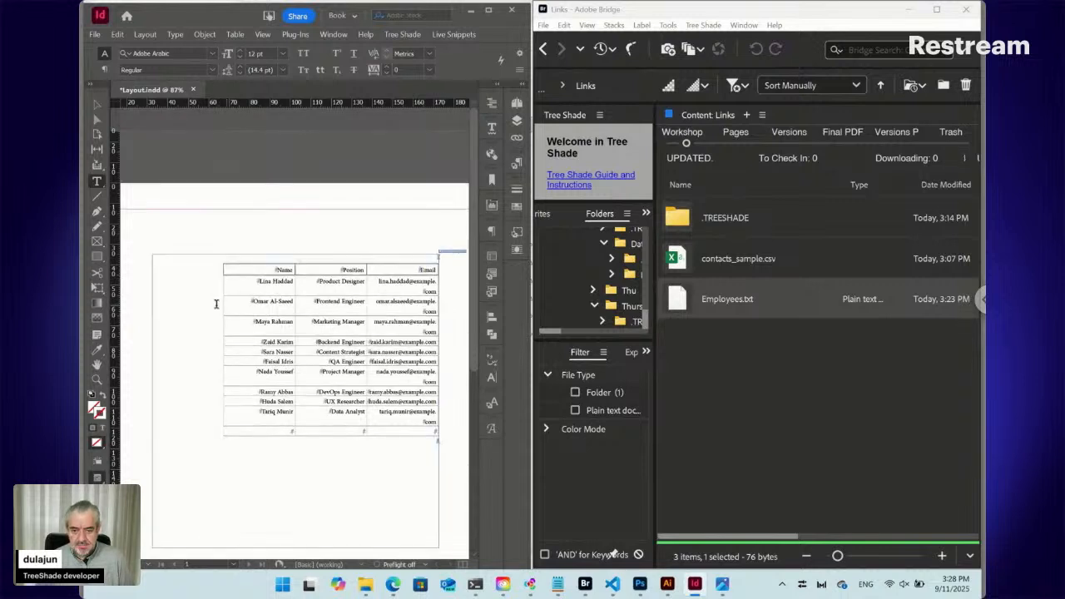
left_click(212, 297)
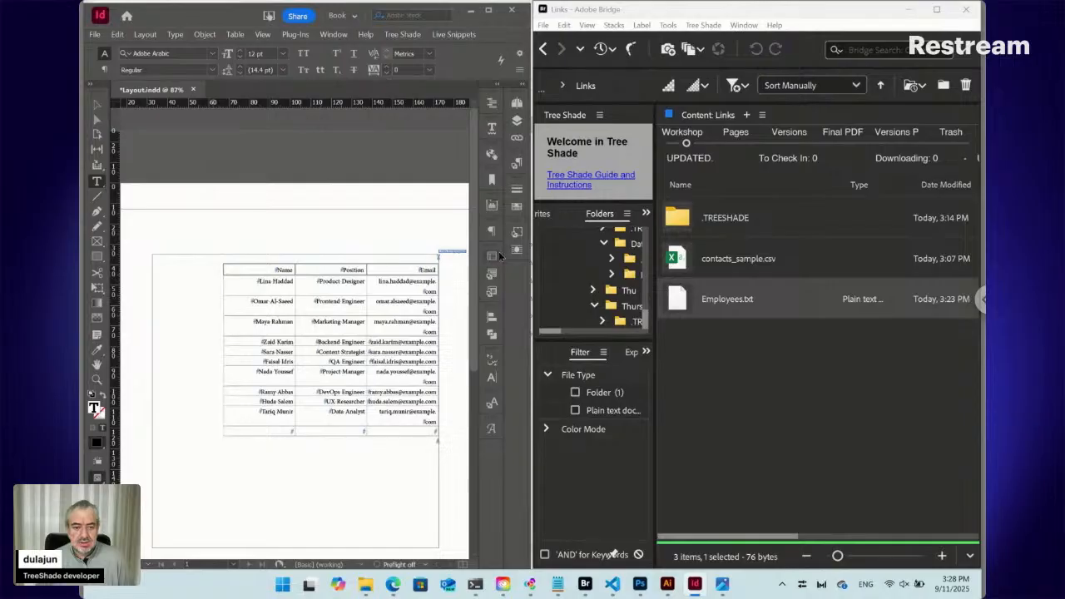
left_click(517, 165)
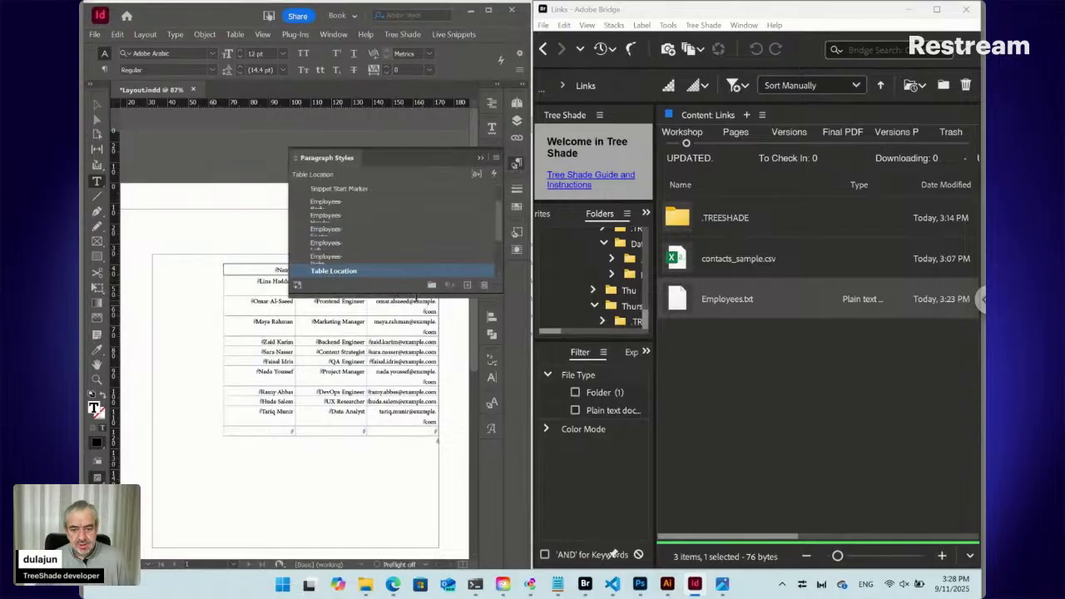
left_click_drag(405, 292, 382, 377)
- Delete the five redundant "Employees-" paragraph styles listed above Table Location, with nothing selected in the layout
key("ctrl+shift+a")
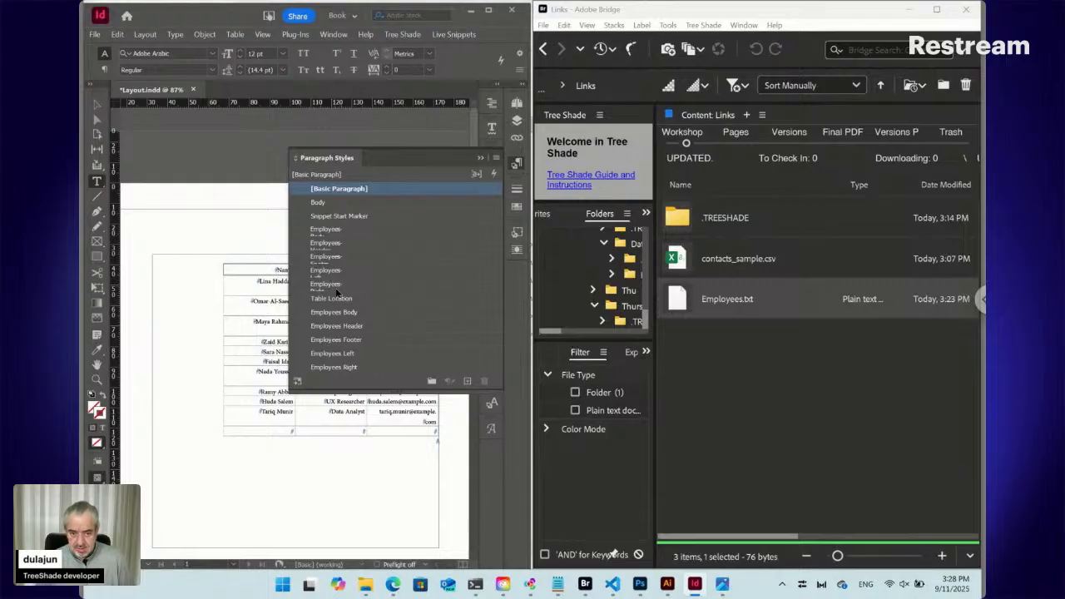
left_click(334, 285)
left_click(339, 236, "shift")
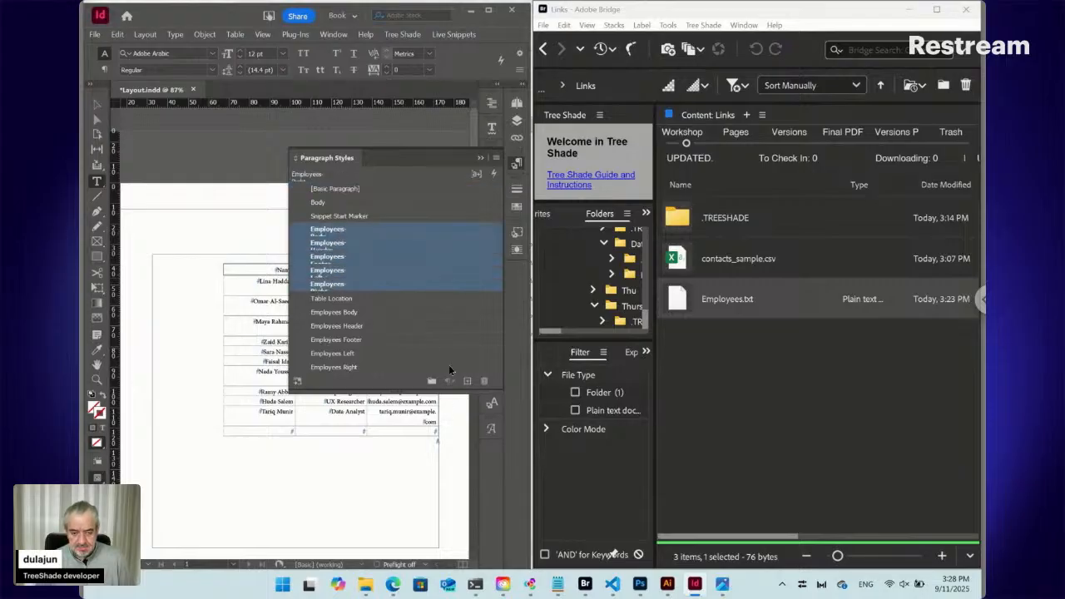
left_click(484, 381)
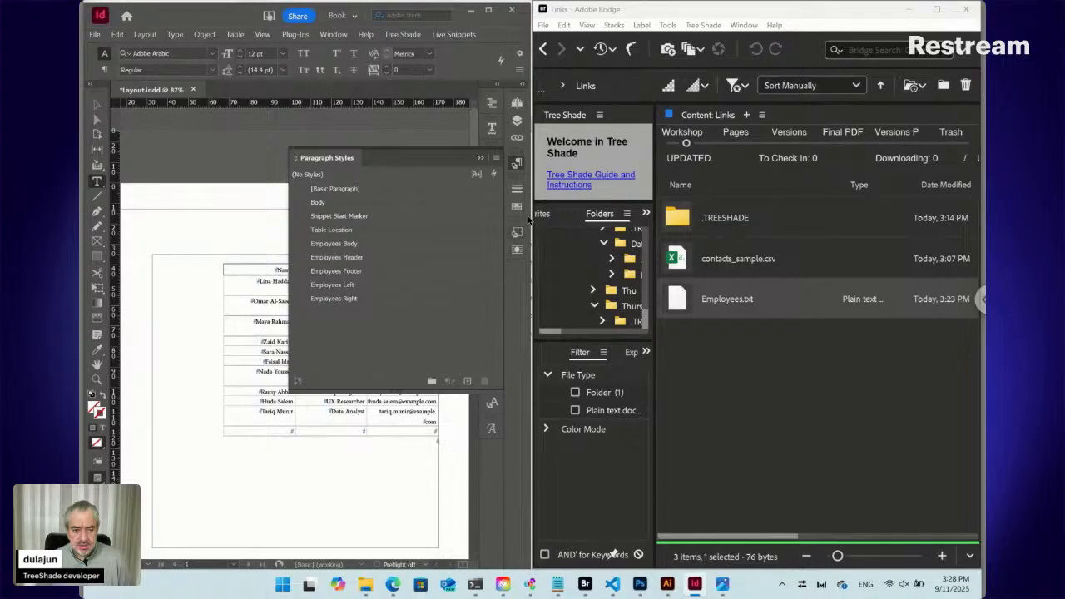
left_click(520, 164)
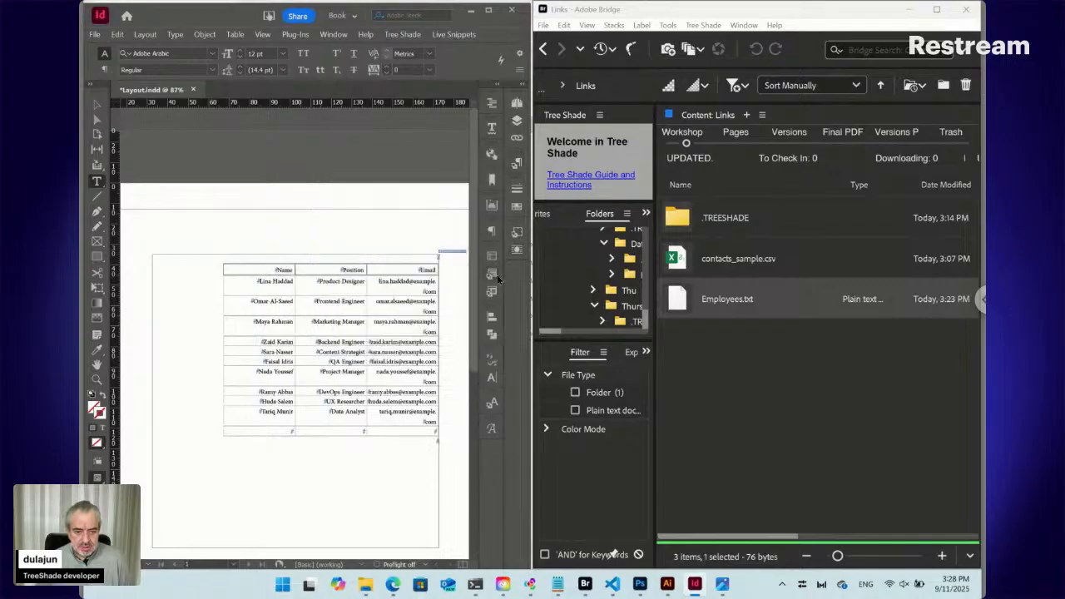
left_click(493, 290)
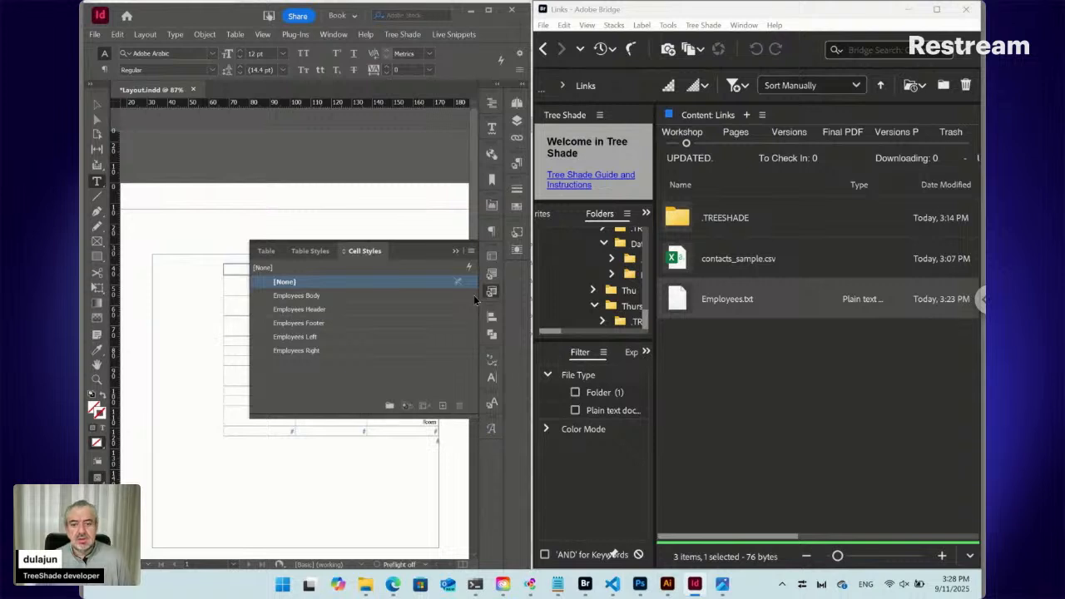
left_click(349, 240)
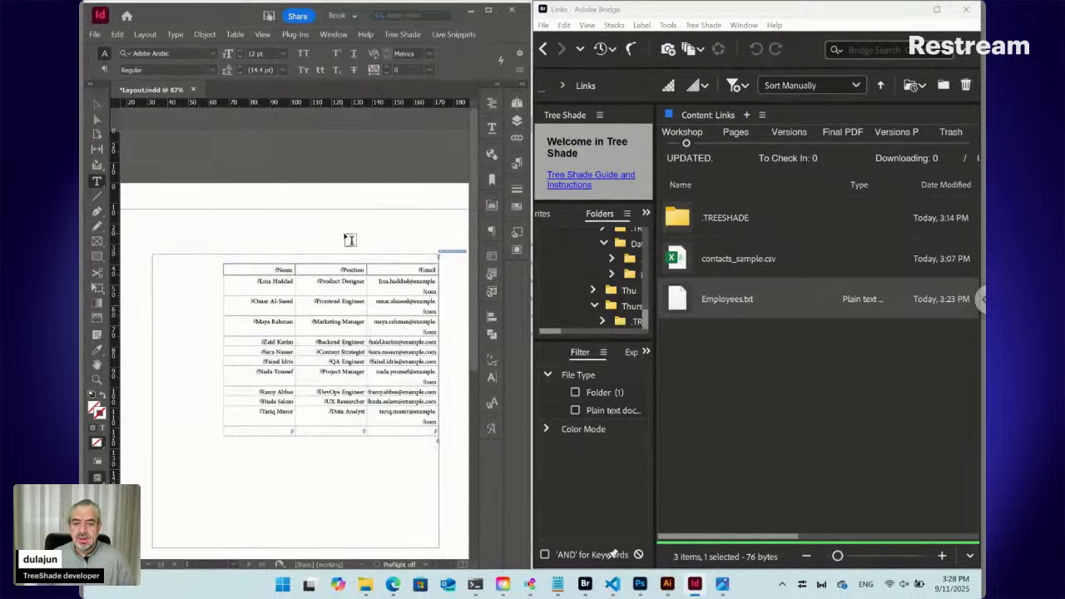
- Start editing the Employees Left paragraph style
left_click(517, 163)
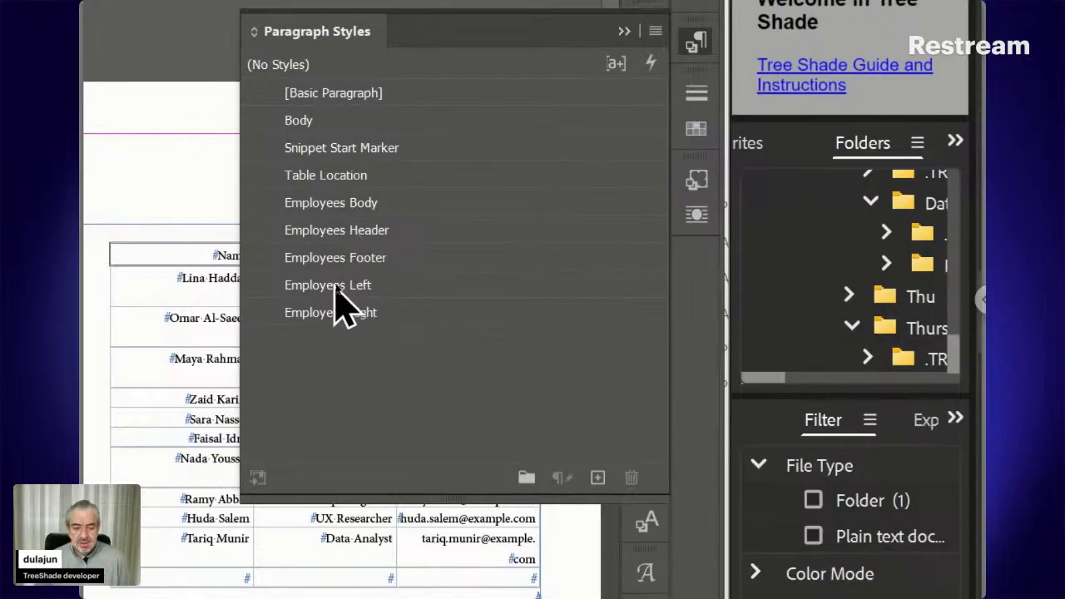
right_click(337, 285)
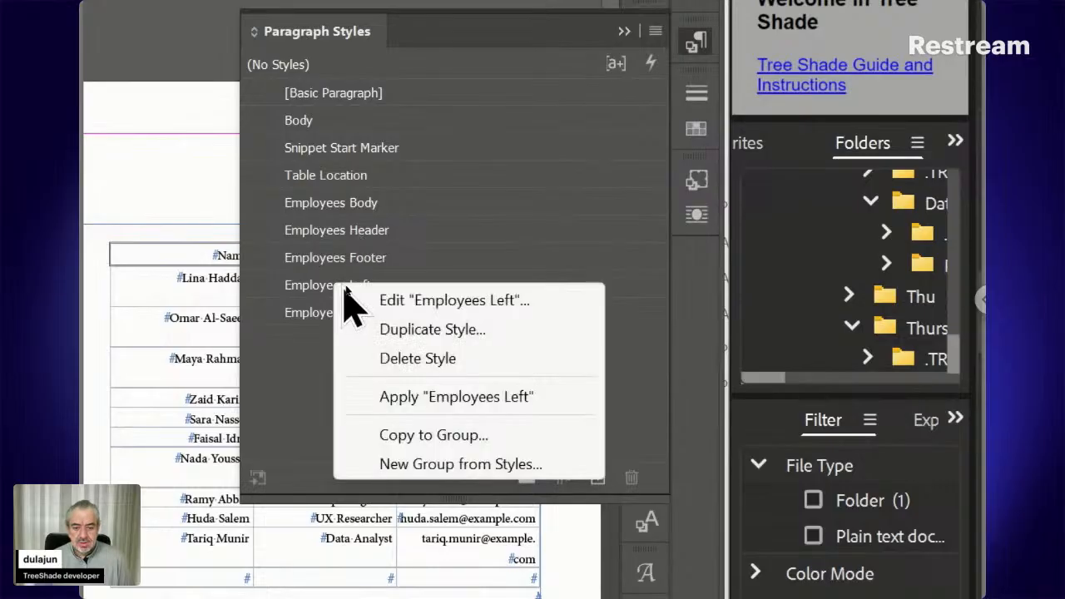
- Base the Employees Left paragraph style on Employees Body
left_click(383, 300)
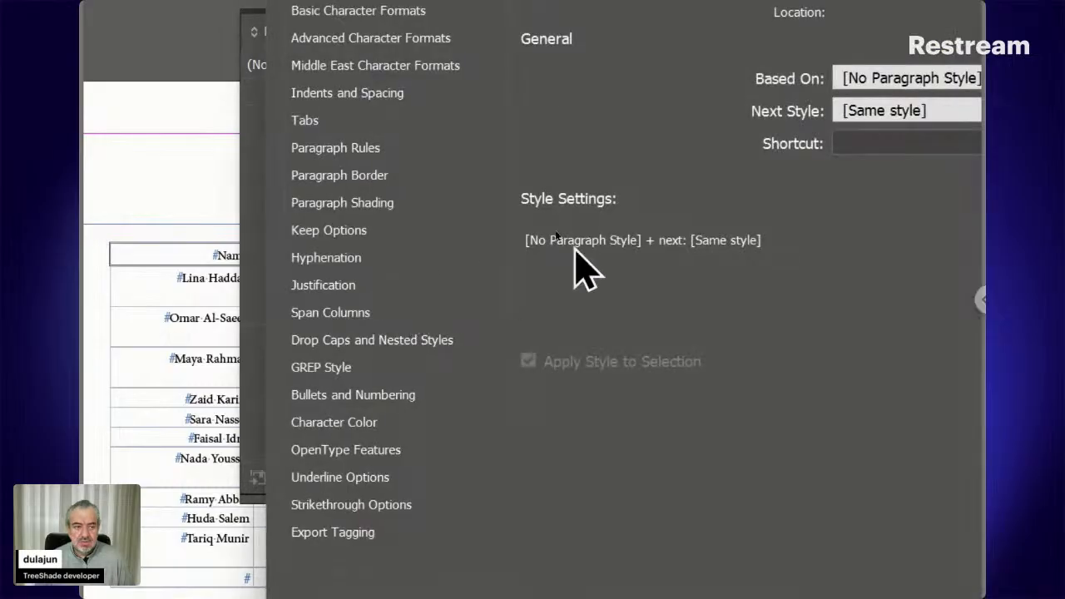
left_click(928, 78)
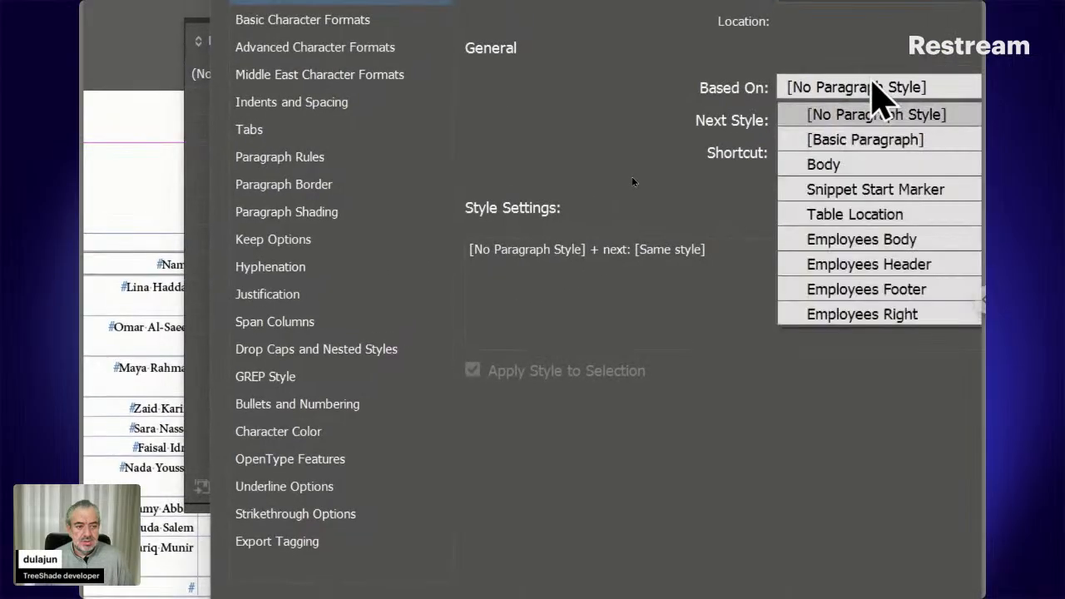
left_click(861, 239)
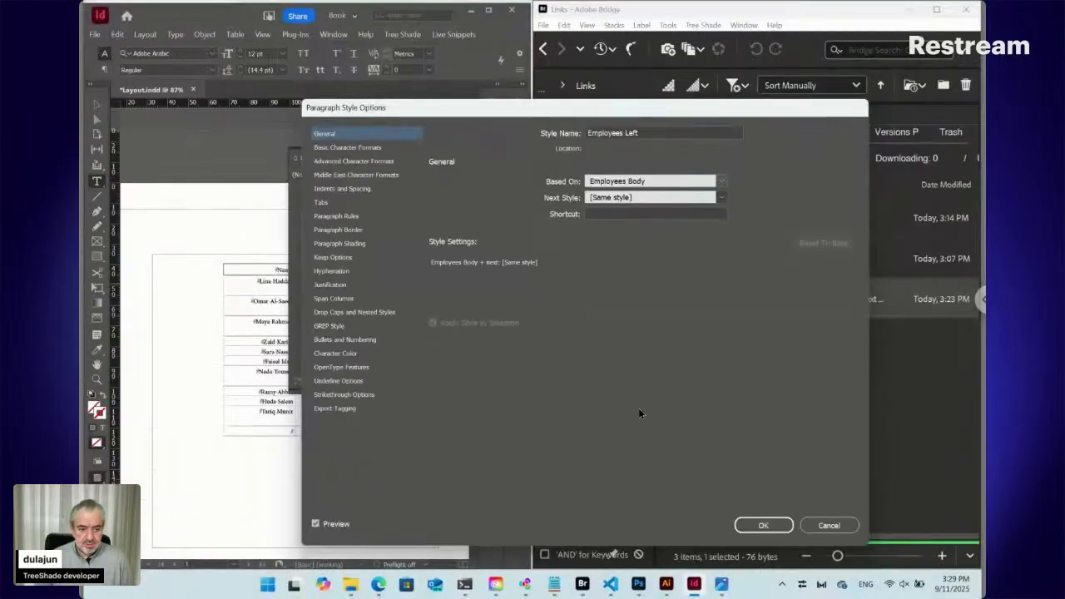
left_click(757, 524)
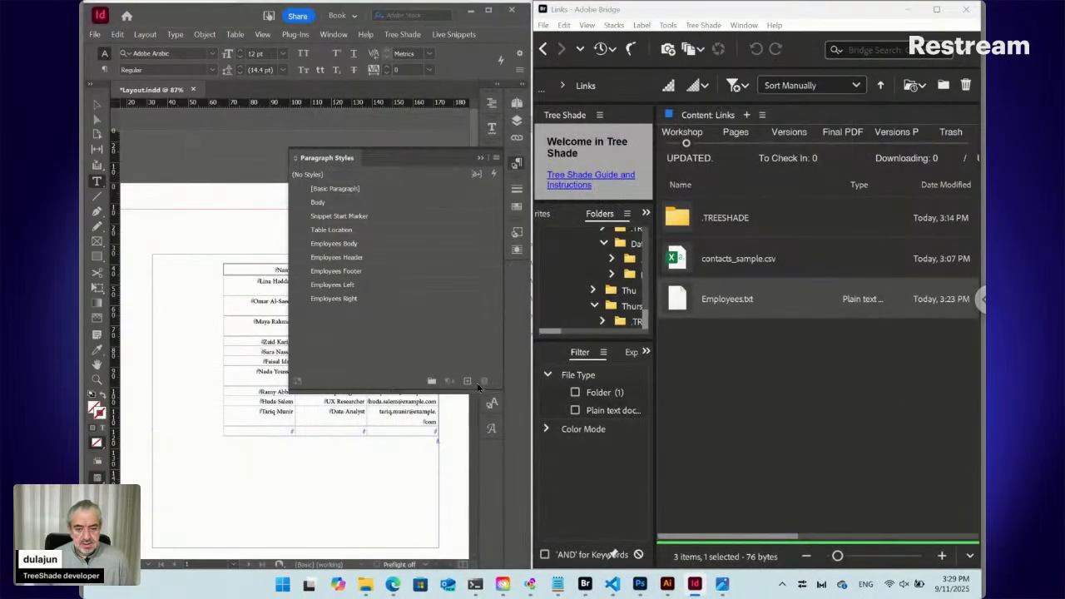
- Base the Employees Right paragraph style on Employees Body
right_click(340, 298)
left_click(358, 305)
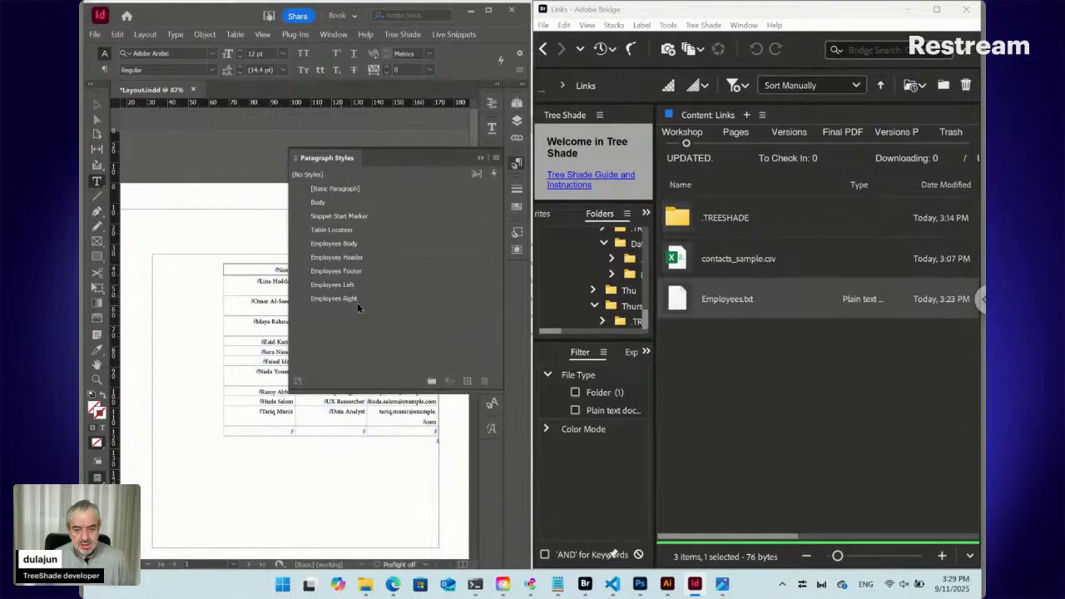
left_click(636, 182)
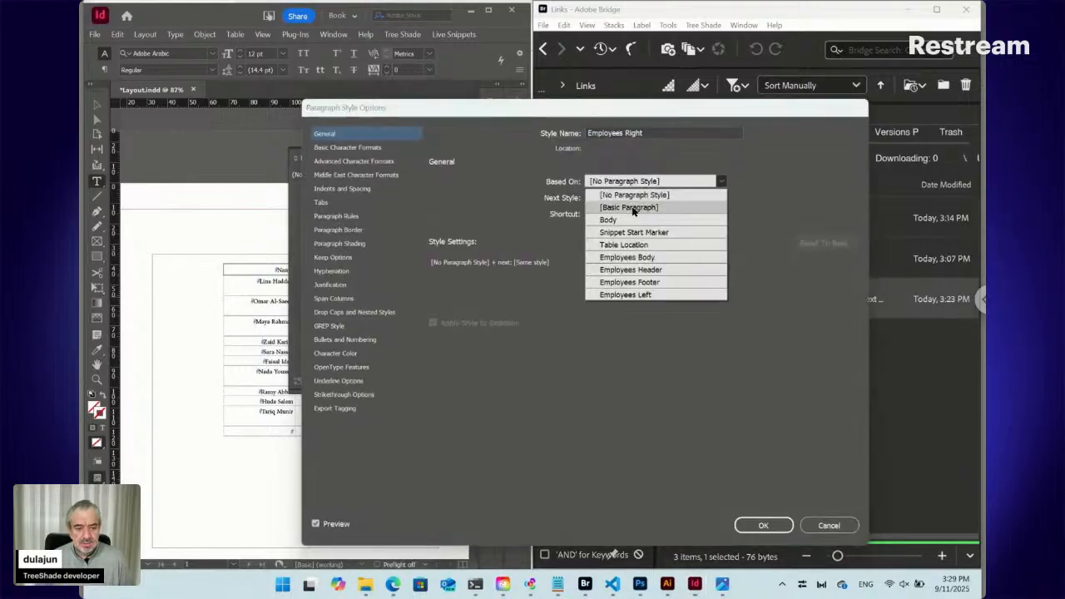
left_click(629, 219)
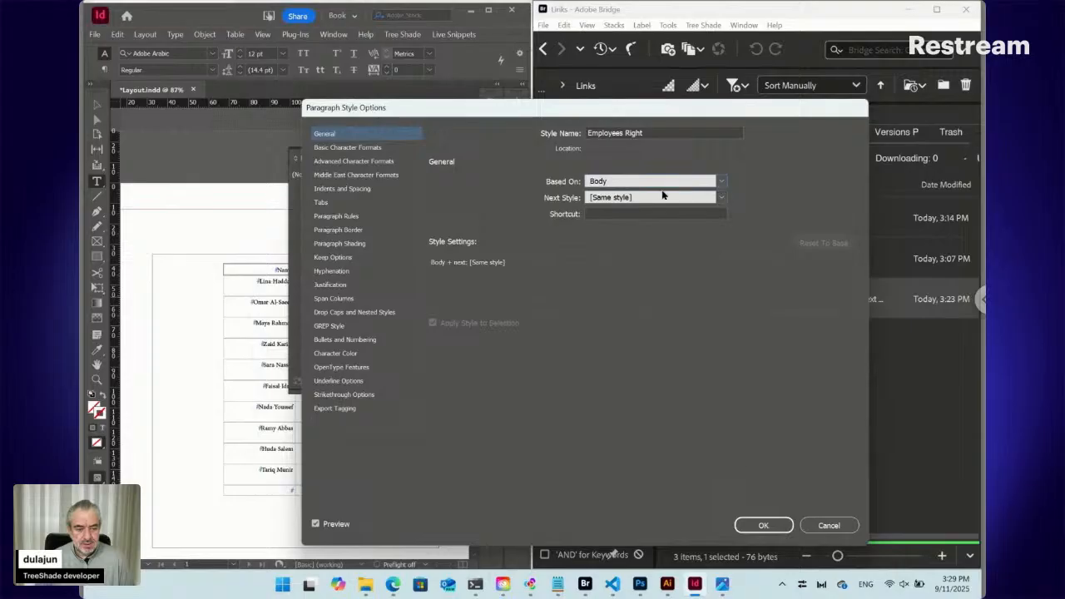
left_click(721, 182)
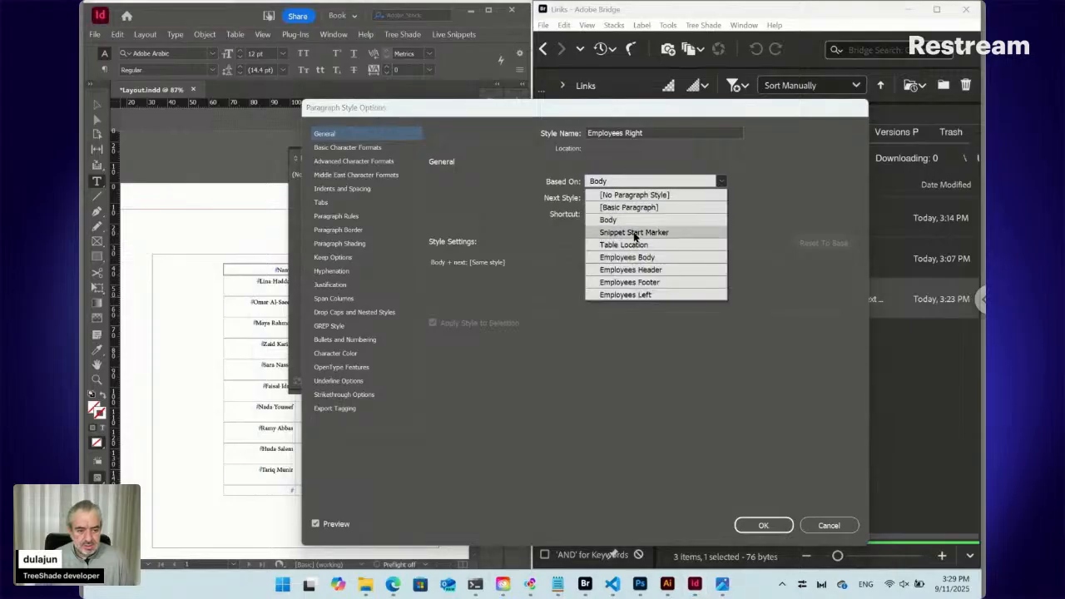
left_click(635, 257)
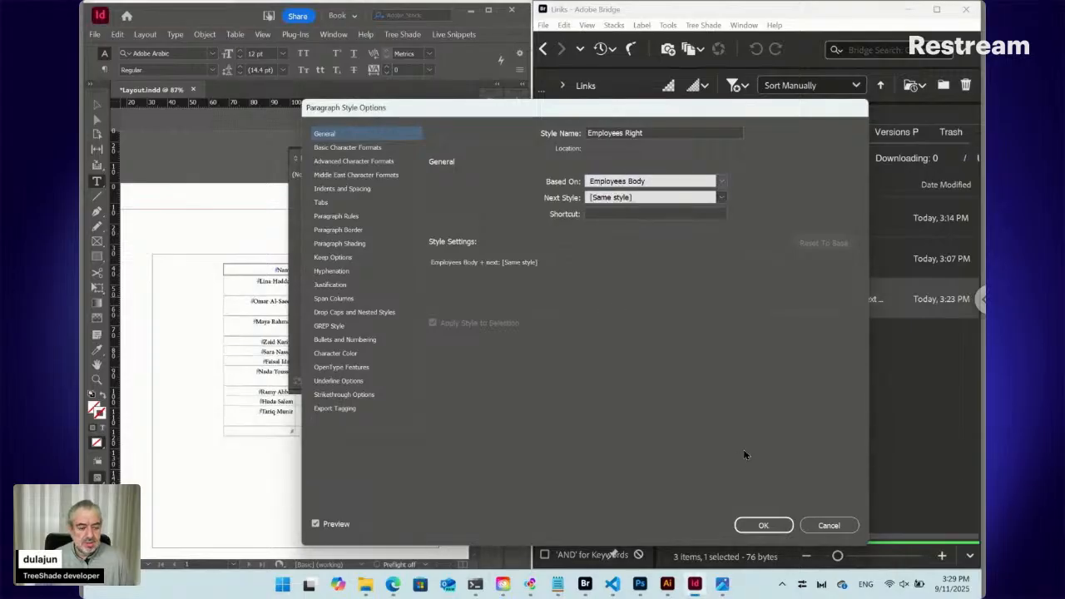
left_click(763, 525)
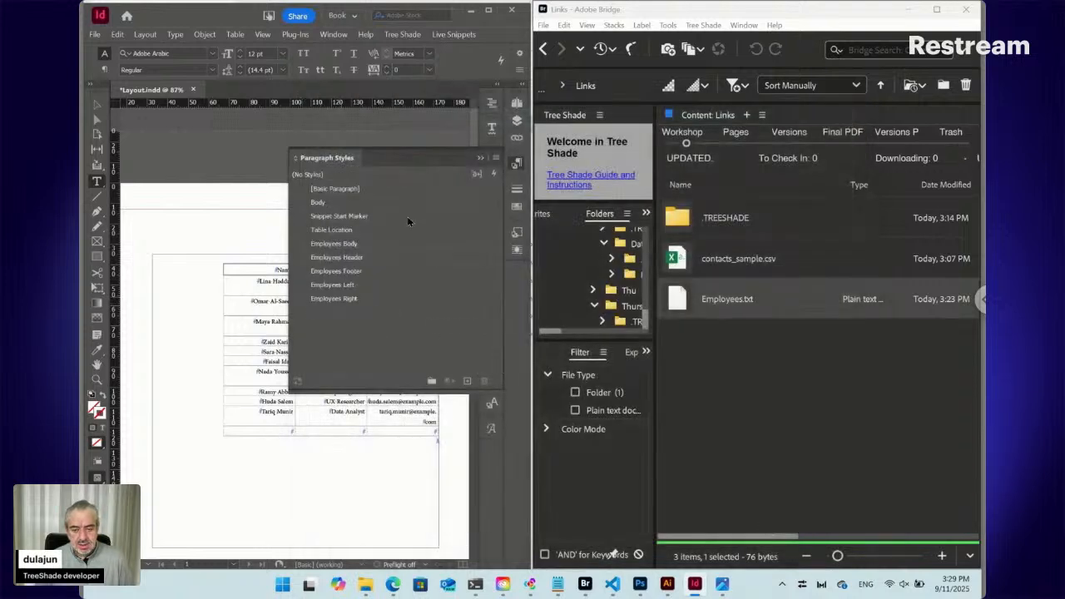
left_click(517, 165)
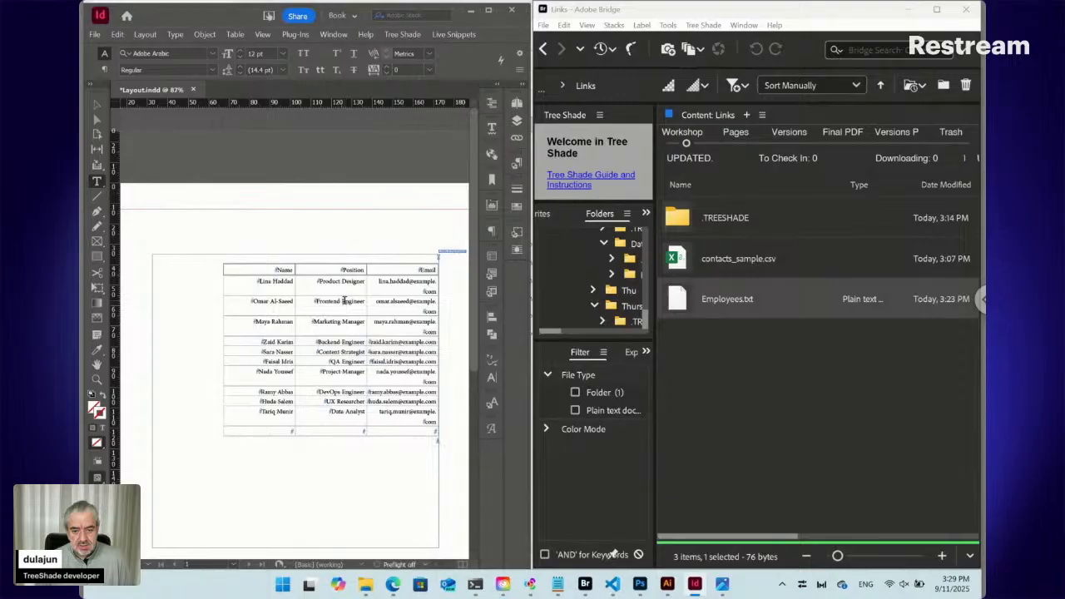
- Redefine the Employees Body paragraph style from a table body cell with Myriad Pro Regular and left-to-right paragraph direction
left_click(343, 301)
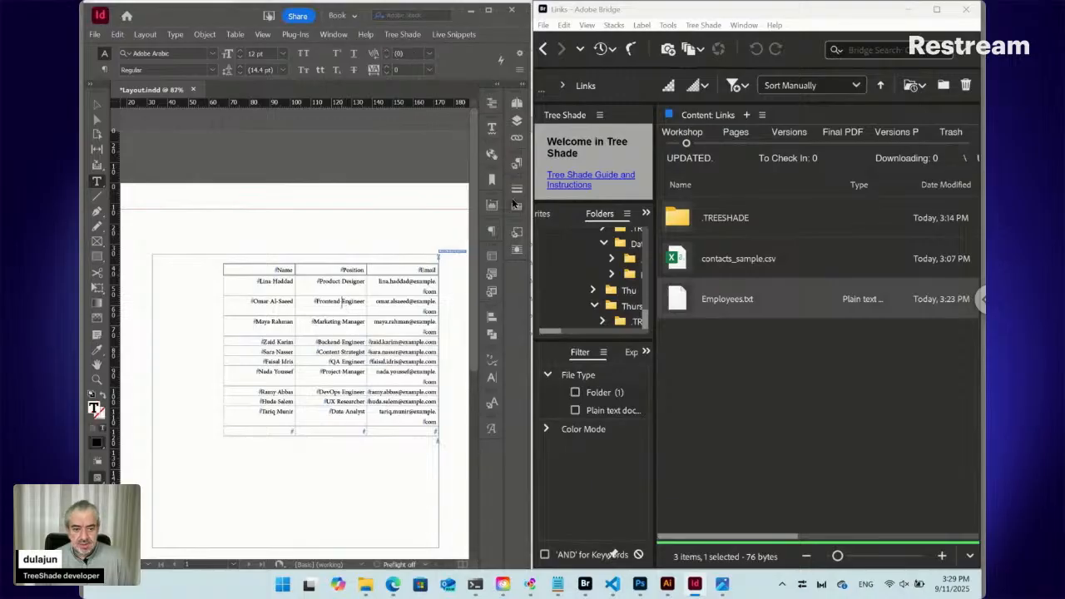
left_click(518, 164)
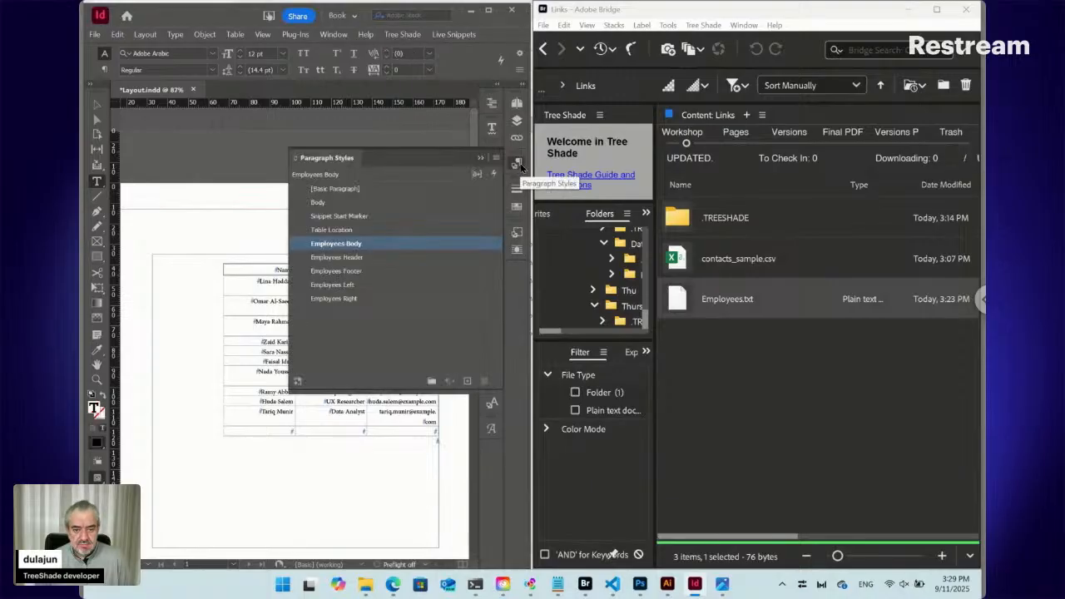
left_click(517, 163)
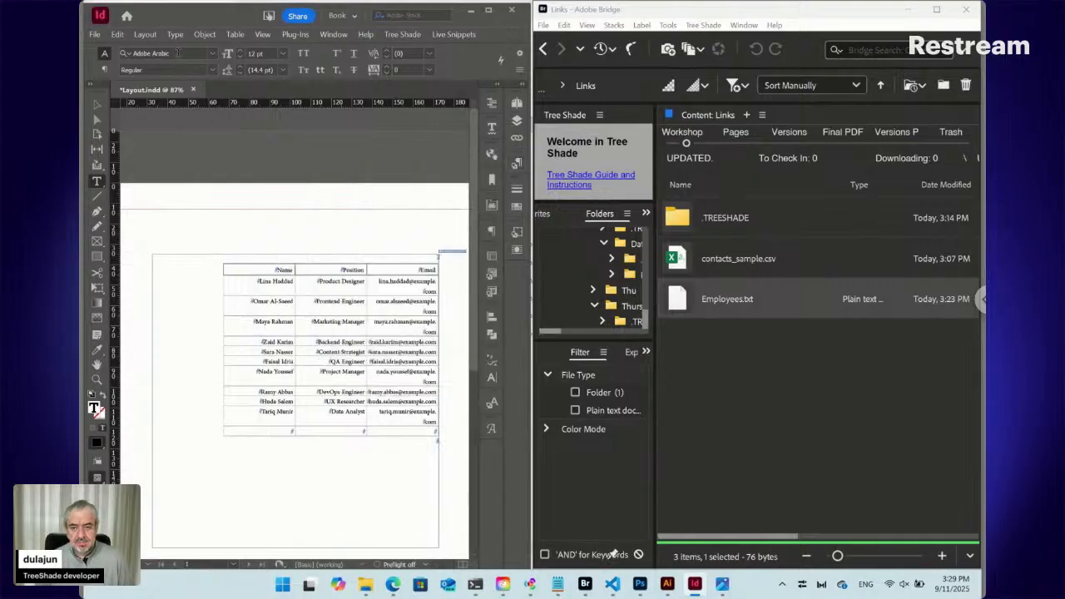
left_click(177, 53)
type("Myri")
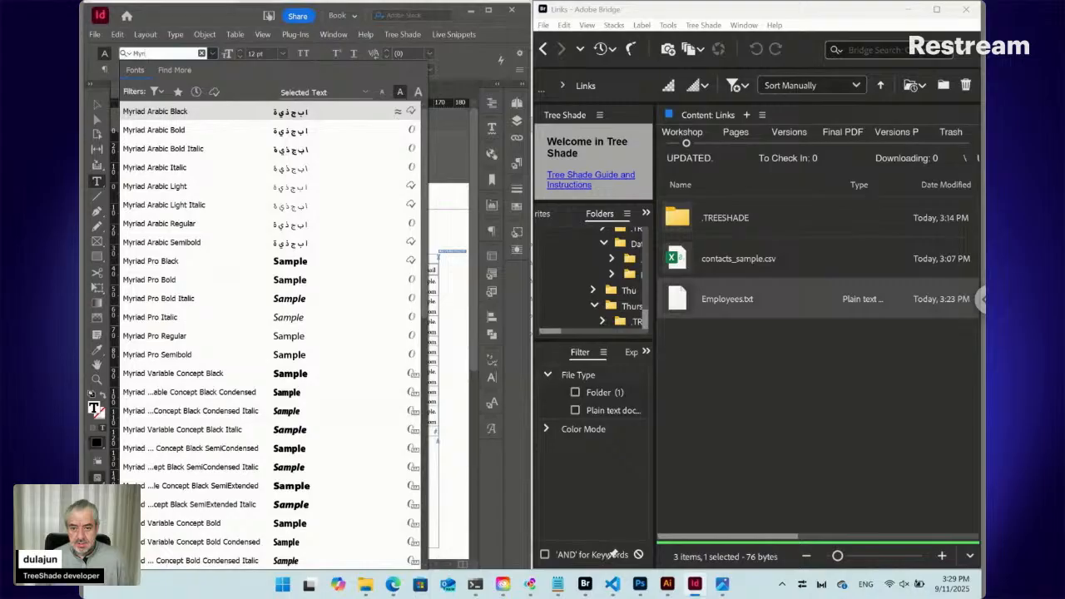
type("ad p")
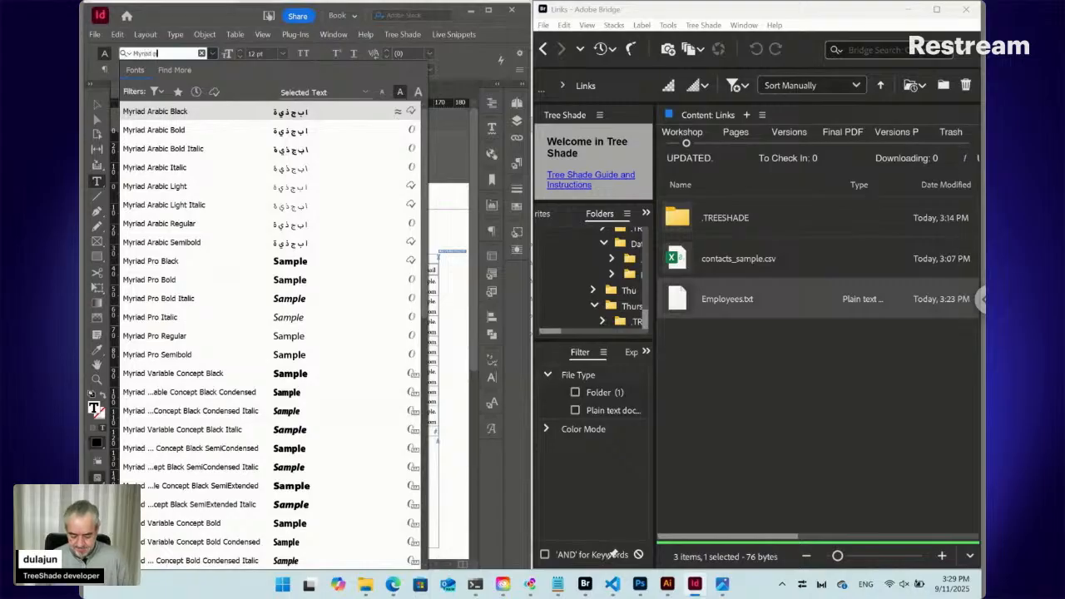
type("ro")
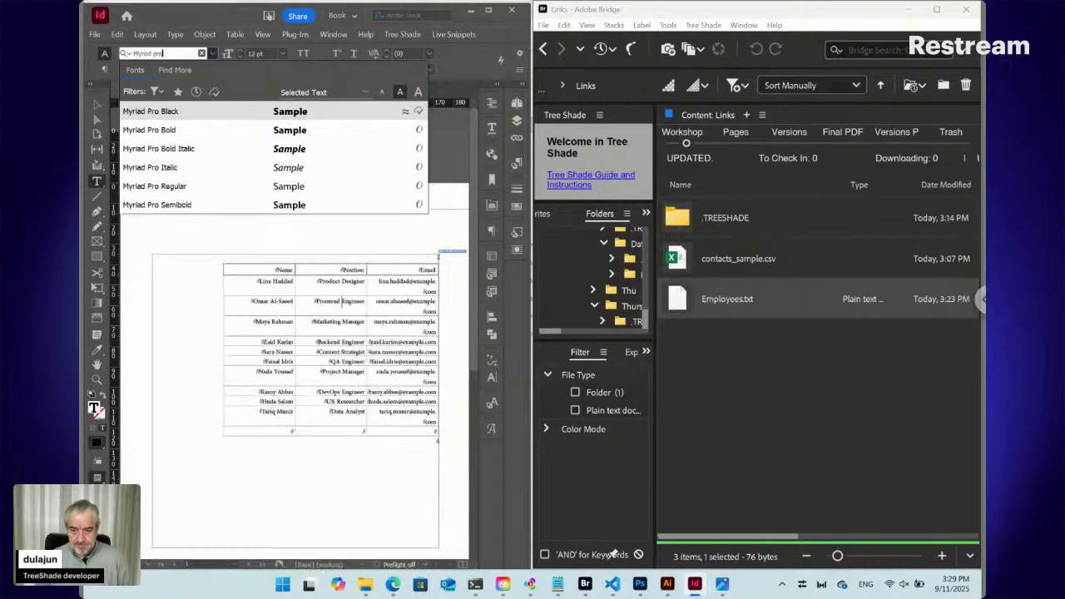
left_click(171, 188)
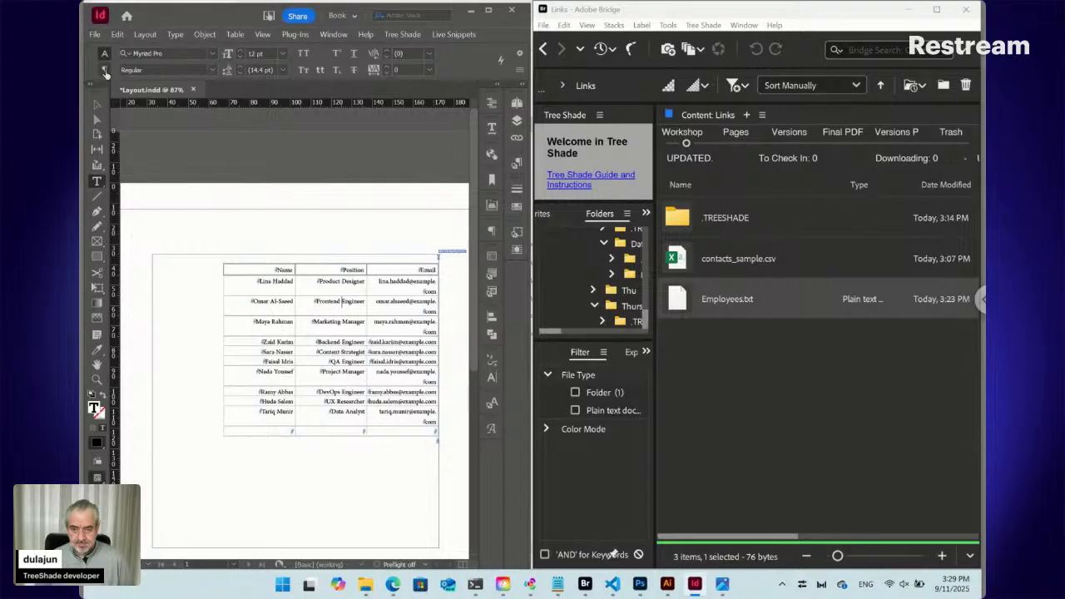
left_click(104, 70)
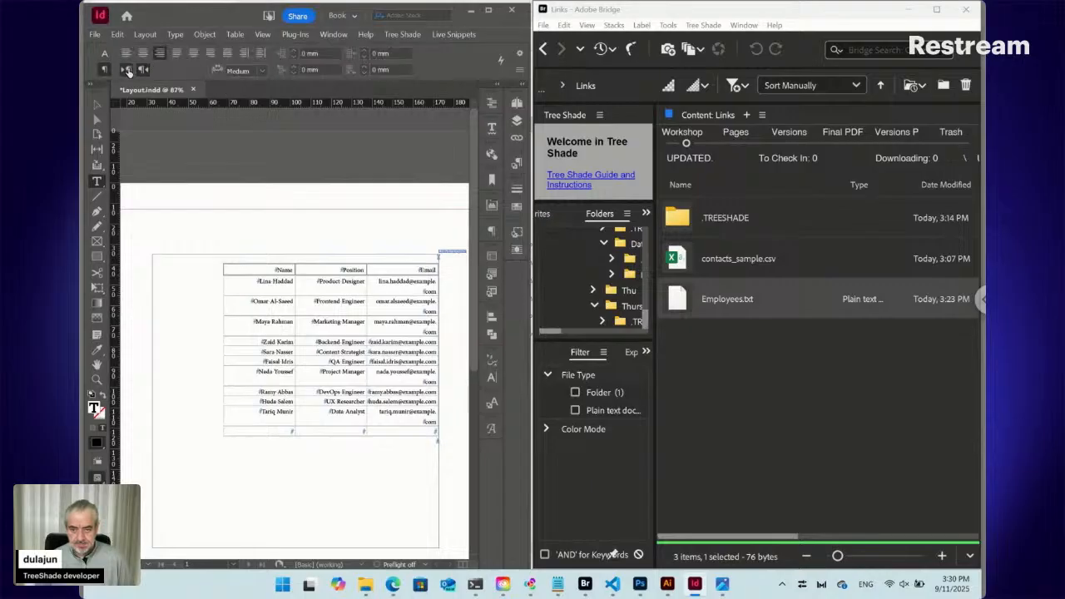
left_click(127, 70)
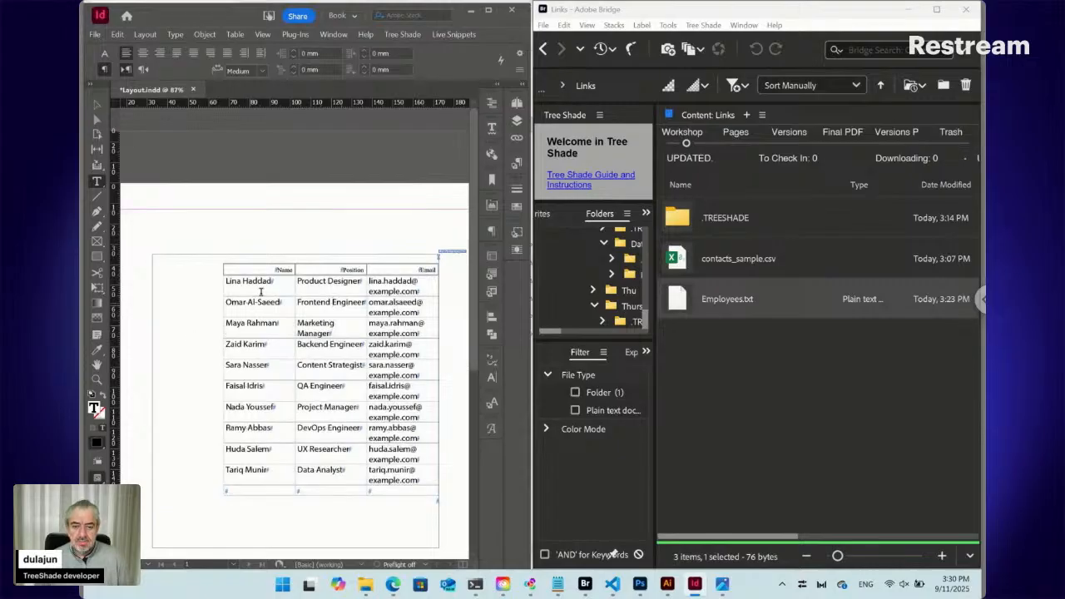
- Redefine the Employees Header paragraph style from the Position header cell with left-to-right direction and Myriad Pro Bold
left_click(333, 269)
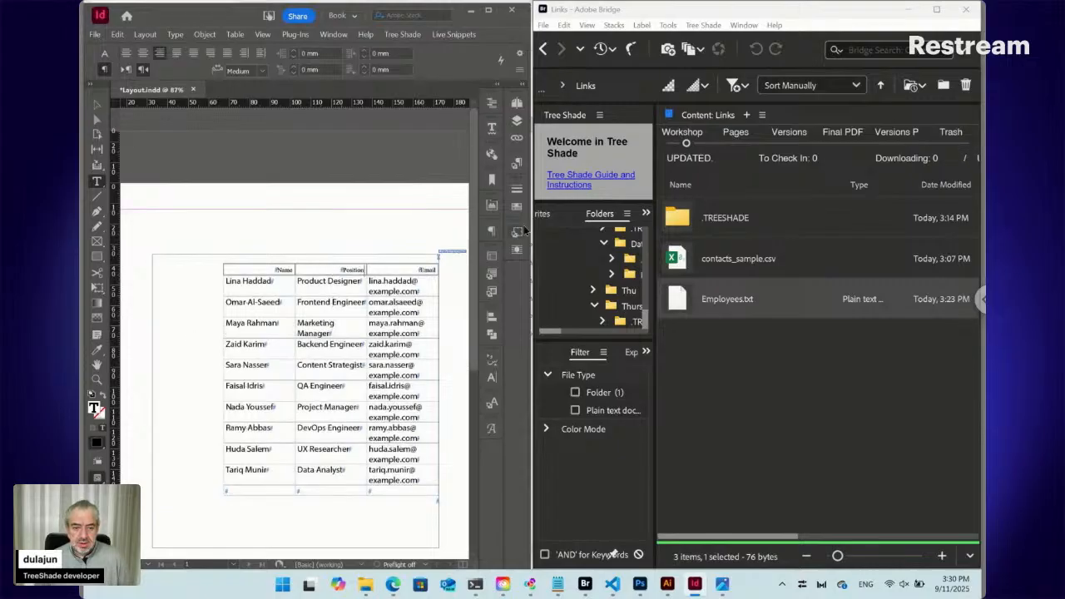
left_click(516, 164)
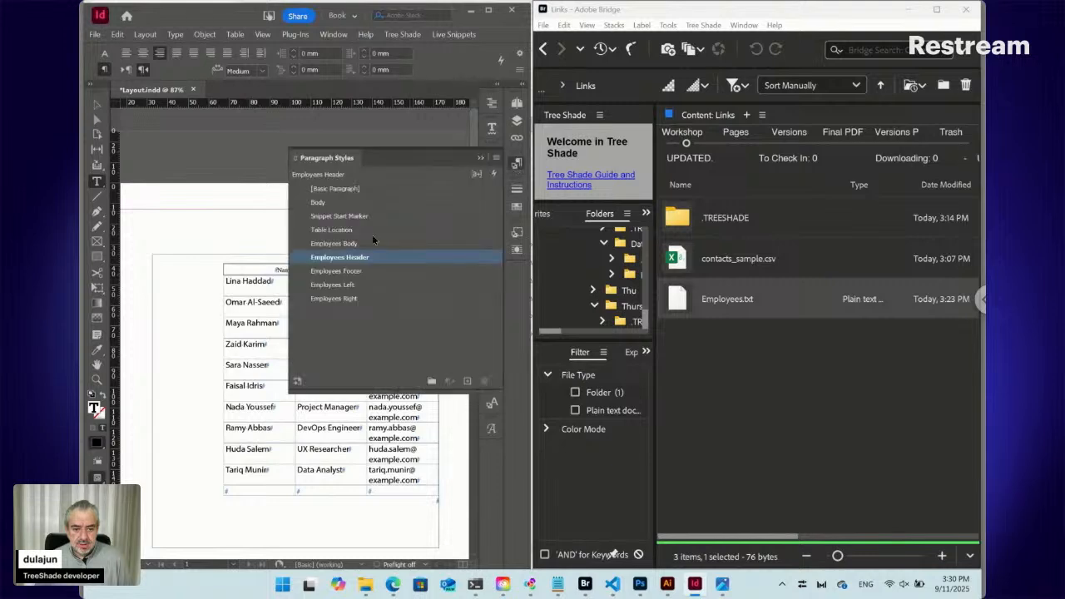
left_click(340, 264)
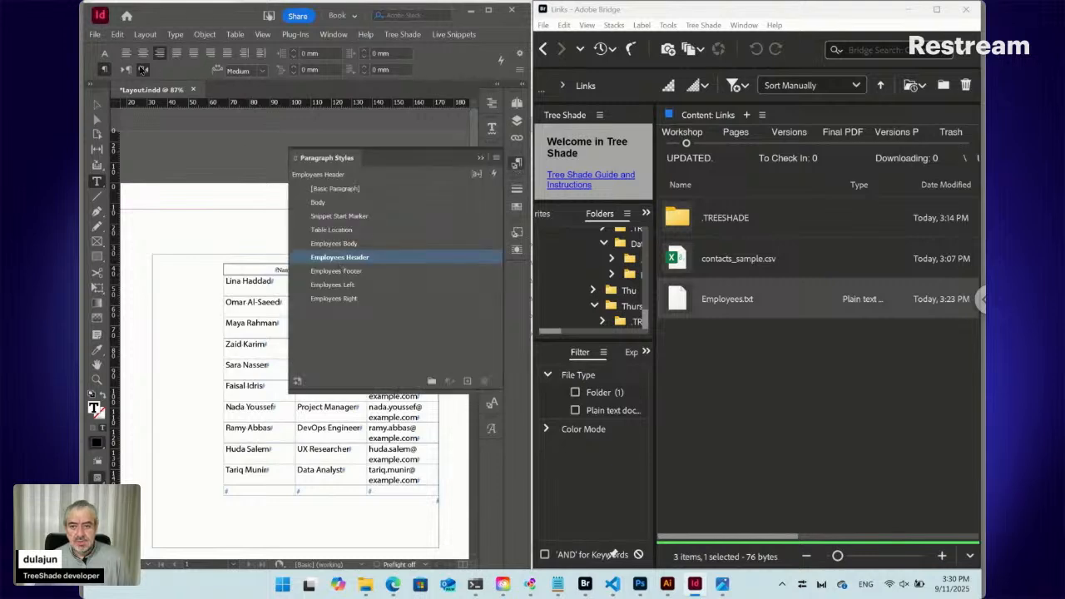
left_click(104, 53)
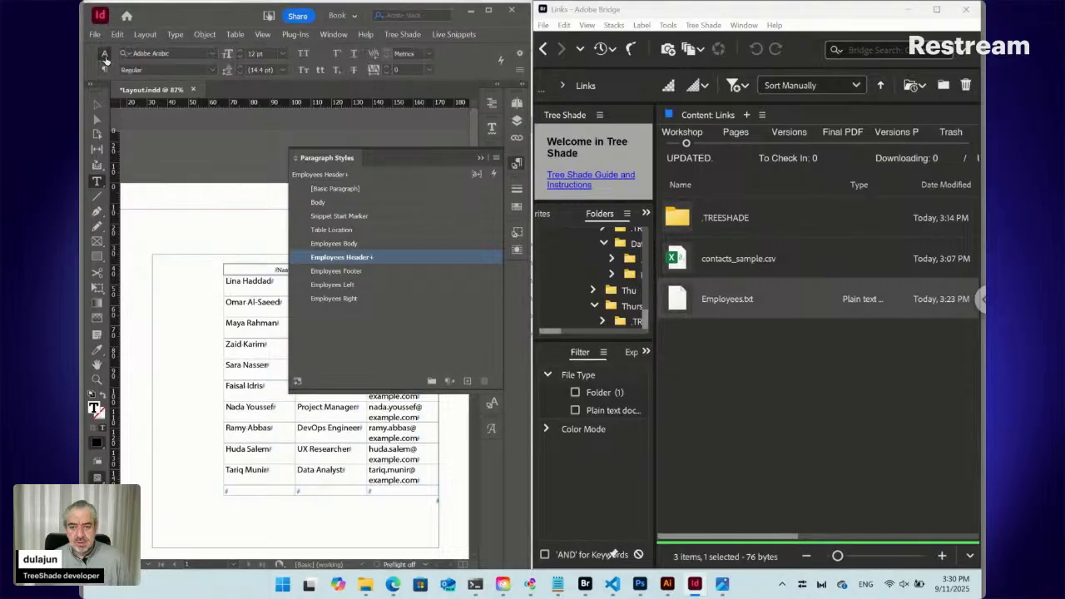
left_click(138, 55)
type("myriad")
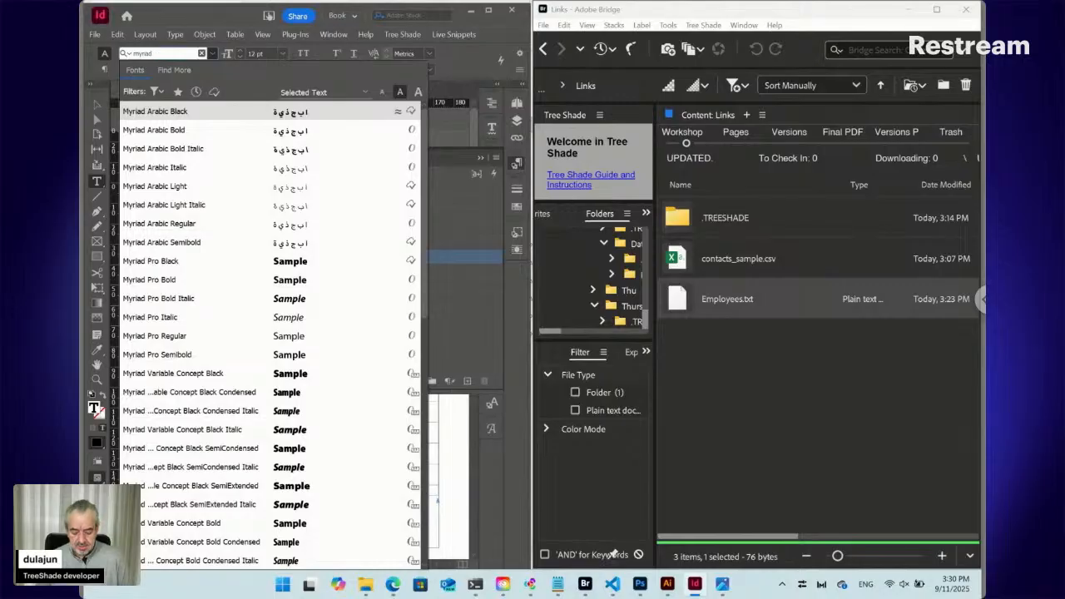
type(" pro")
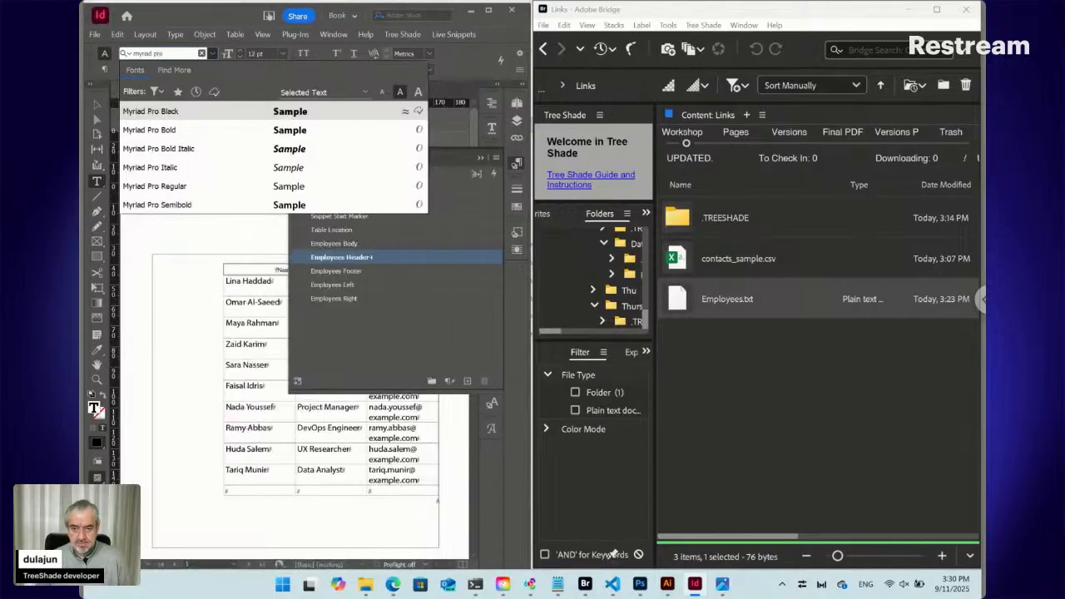
left_click(172, 130)
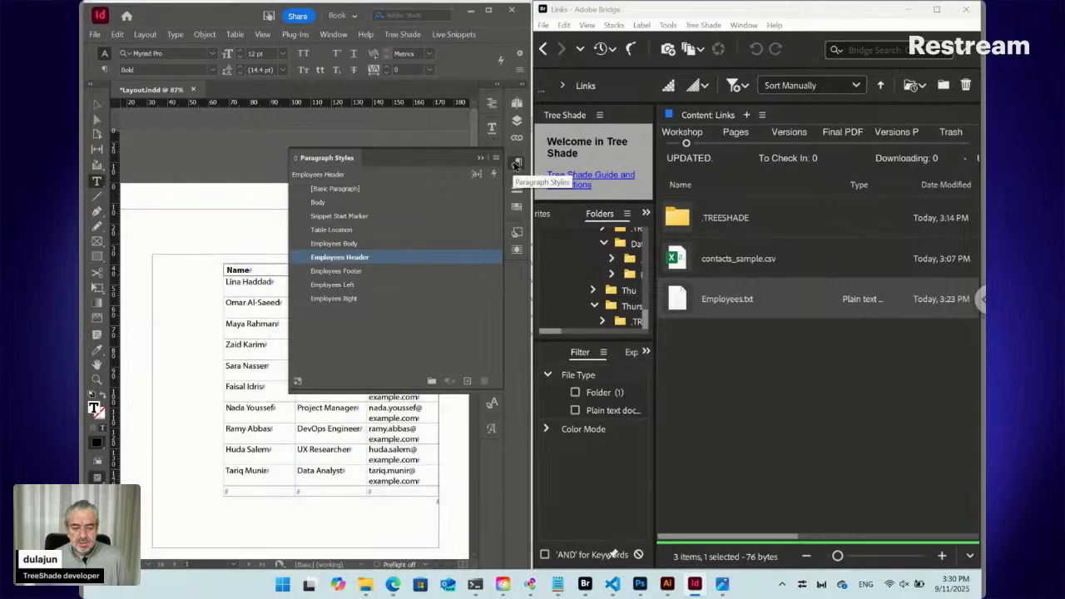
left_click(517, 166)
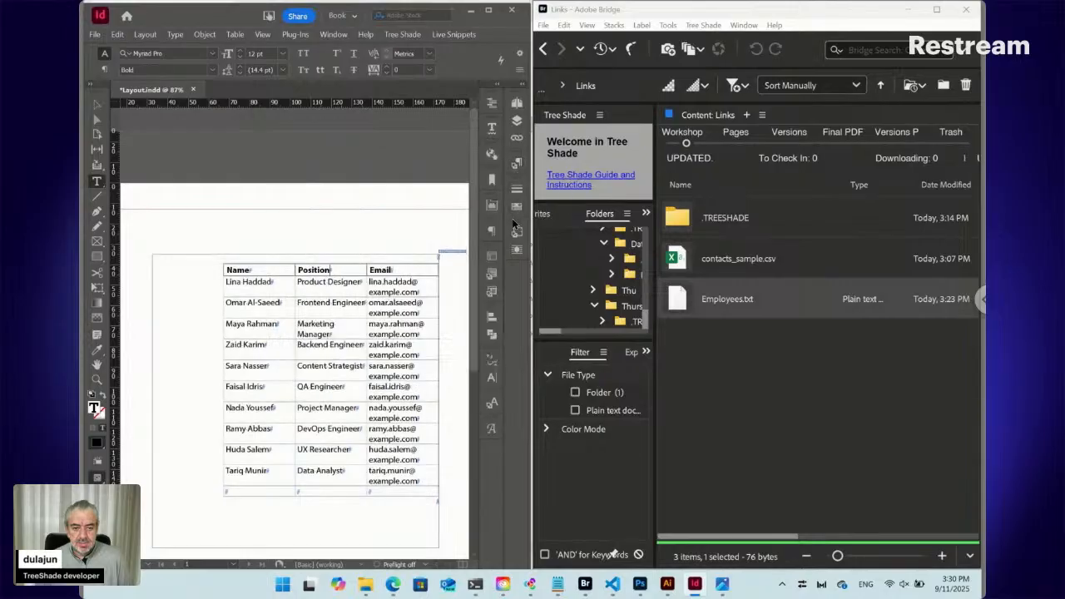
- Set the cell stroke weight of the Employees Header cell style to 1 pt
left_click(489, 291)
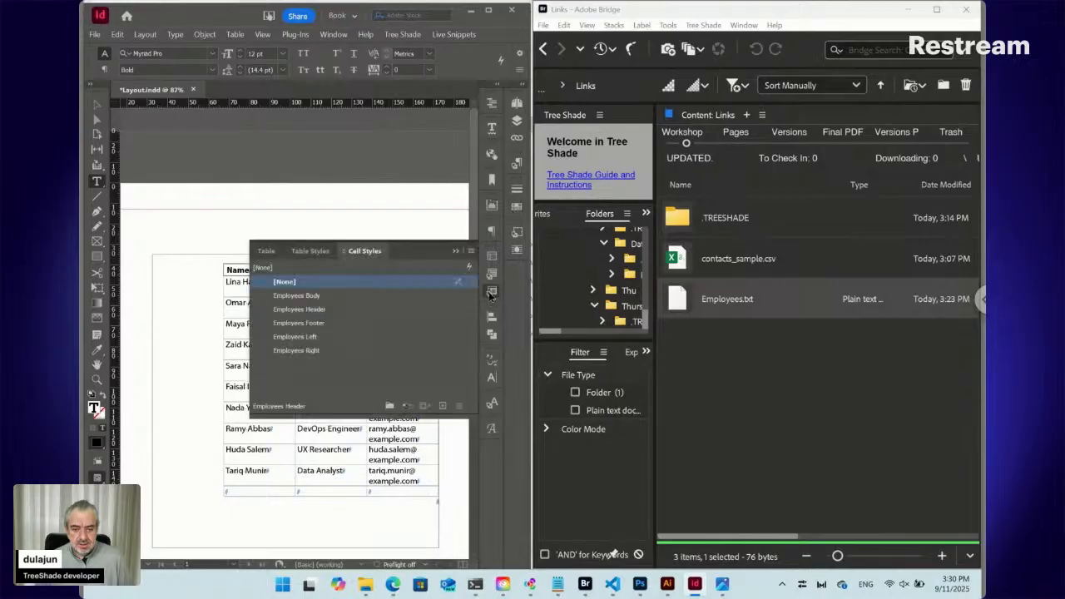
right_click(306, 312)
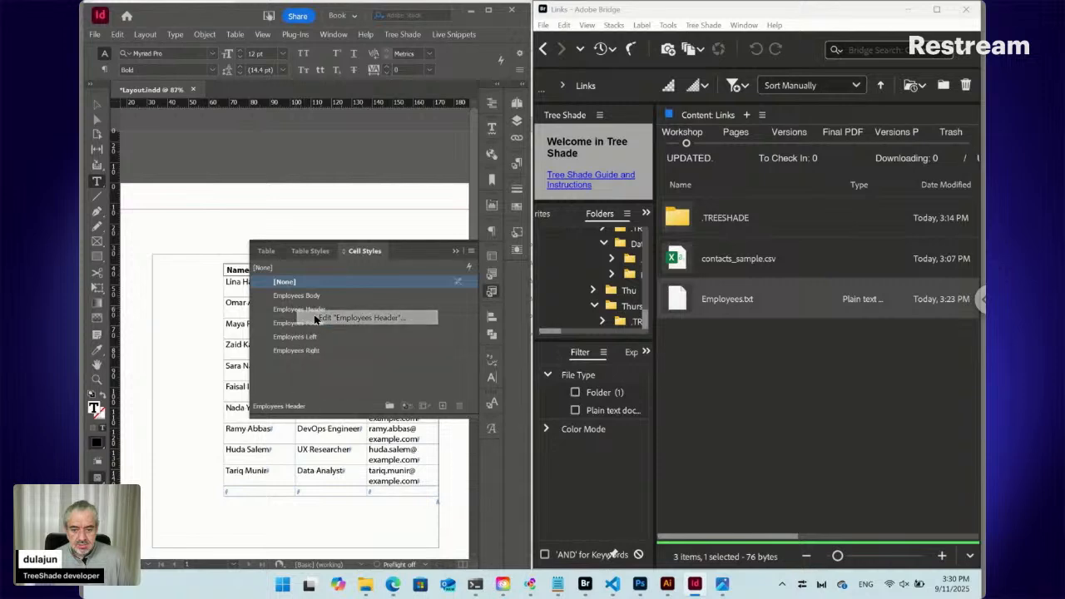
left_click(318, 319)
left_click(287, 223)
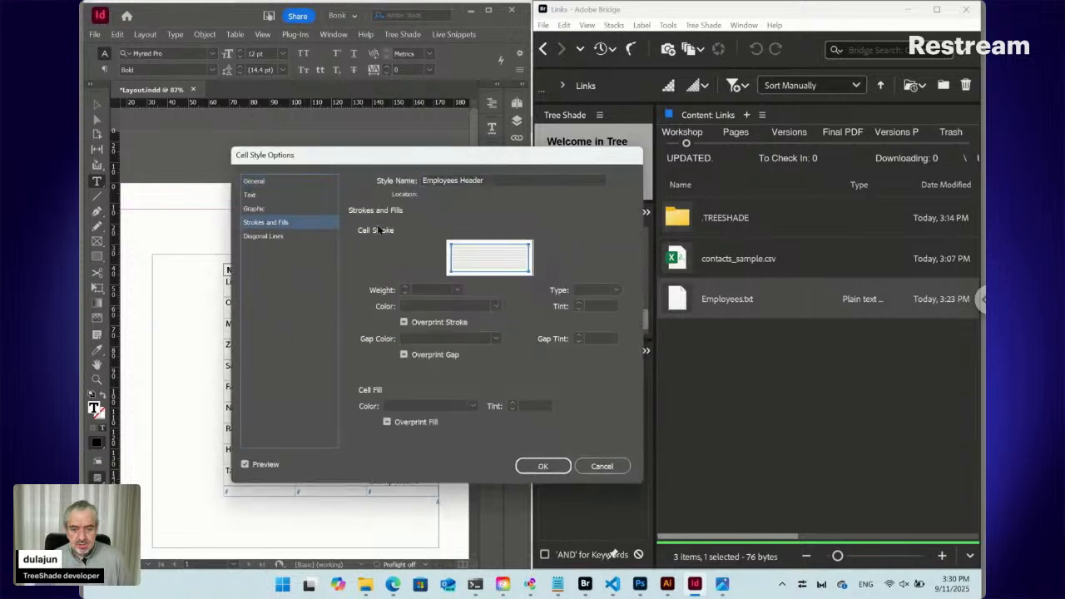
left_click(456, 288)
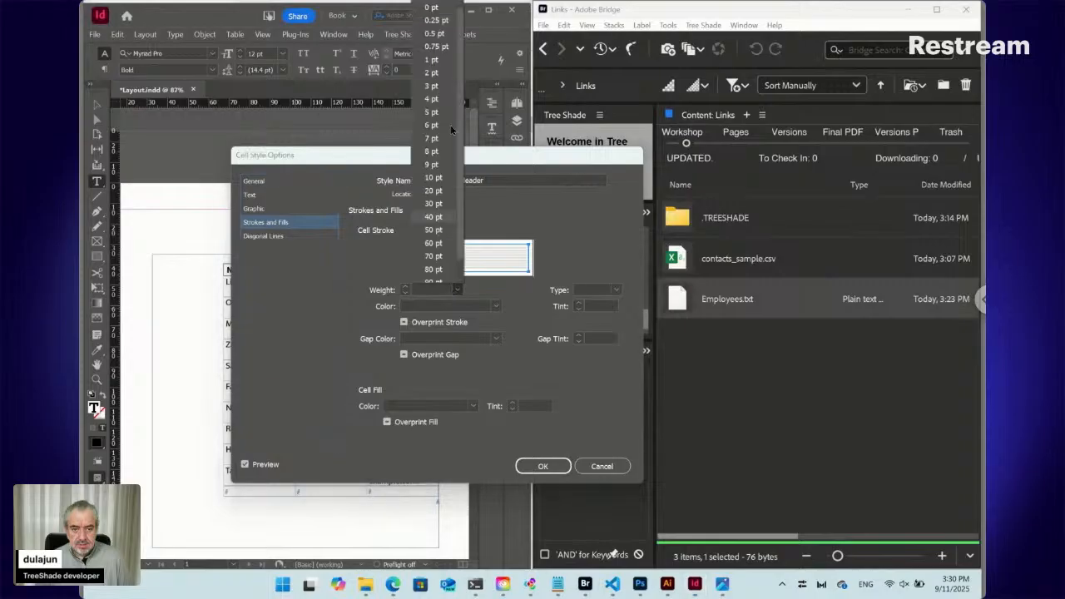
left_click(429, 9)
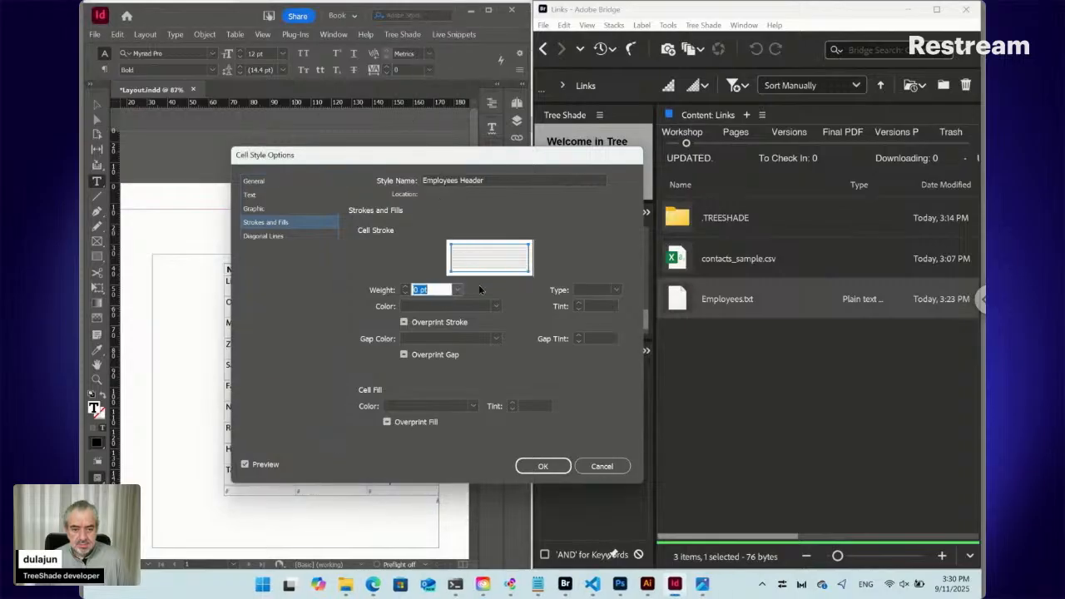
left_click(457, 289)
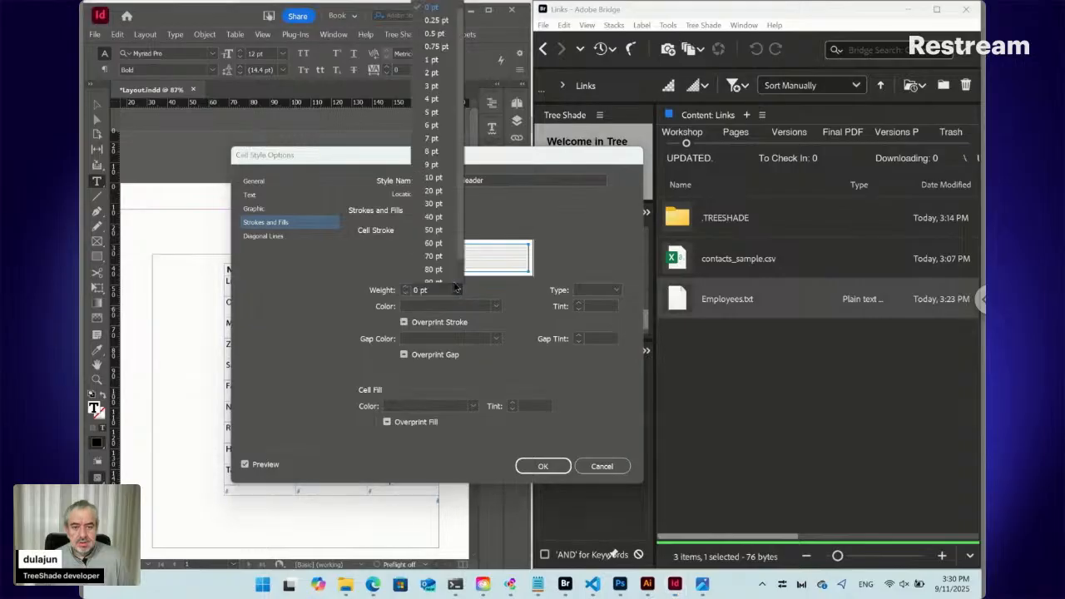
left_click(431, 61)
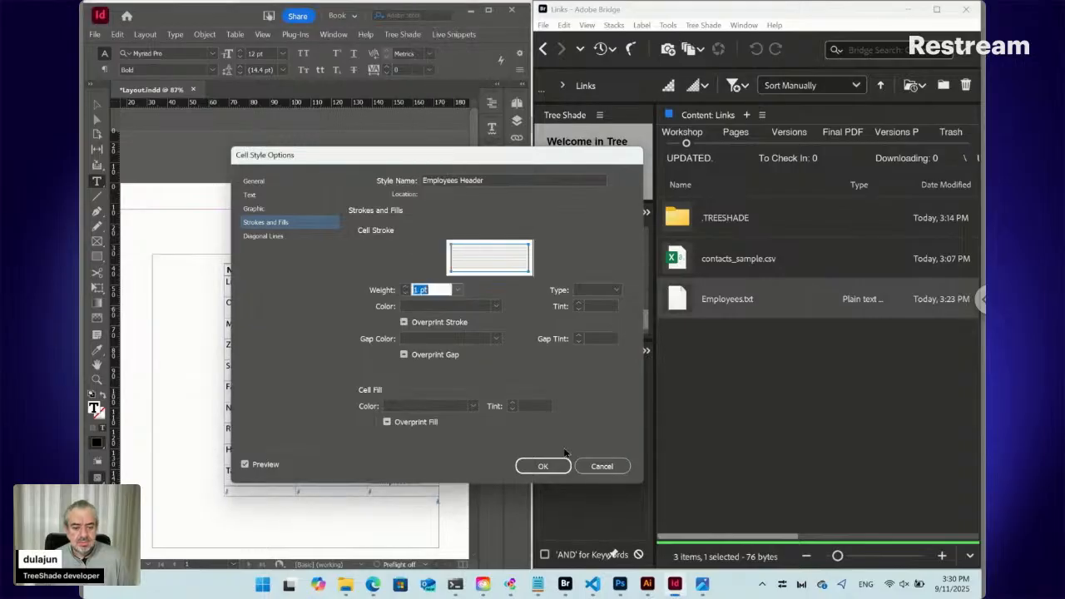
left_click(561, 468)
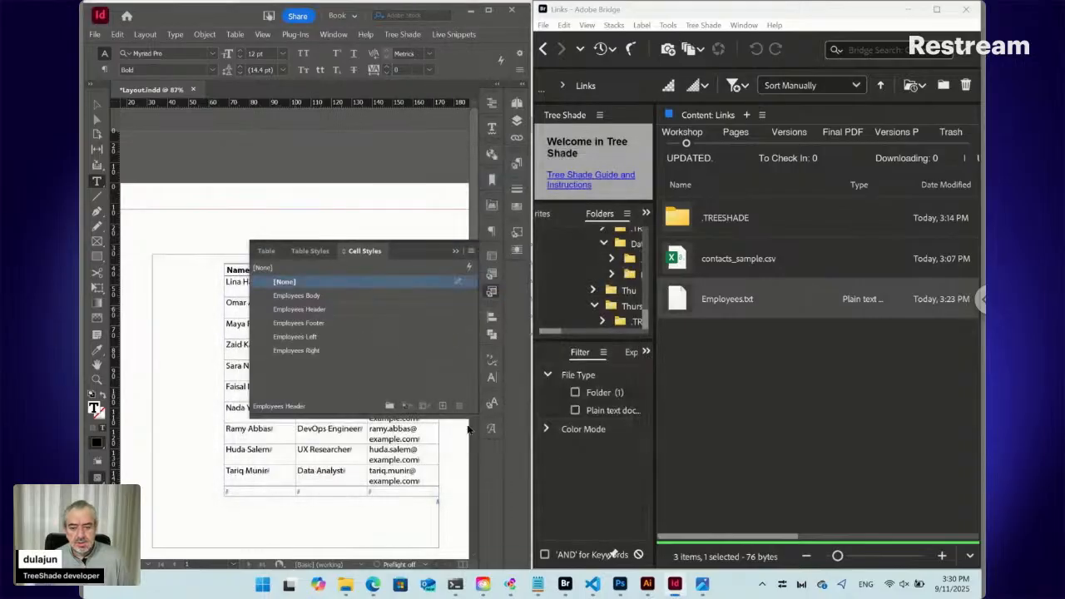
- Deselect the table and preview the page without frame edges to check the header strokes
left_click(490, 291)
key("ctrl+shift+a")
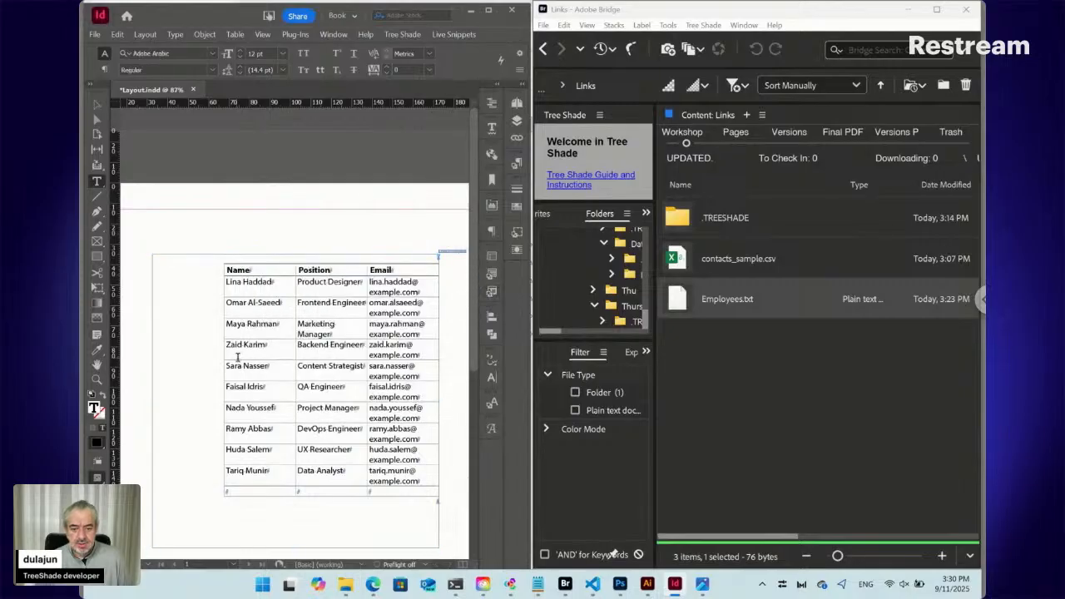
key("w")
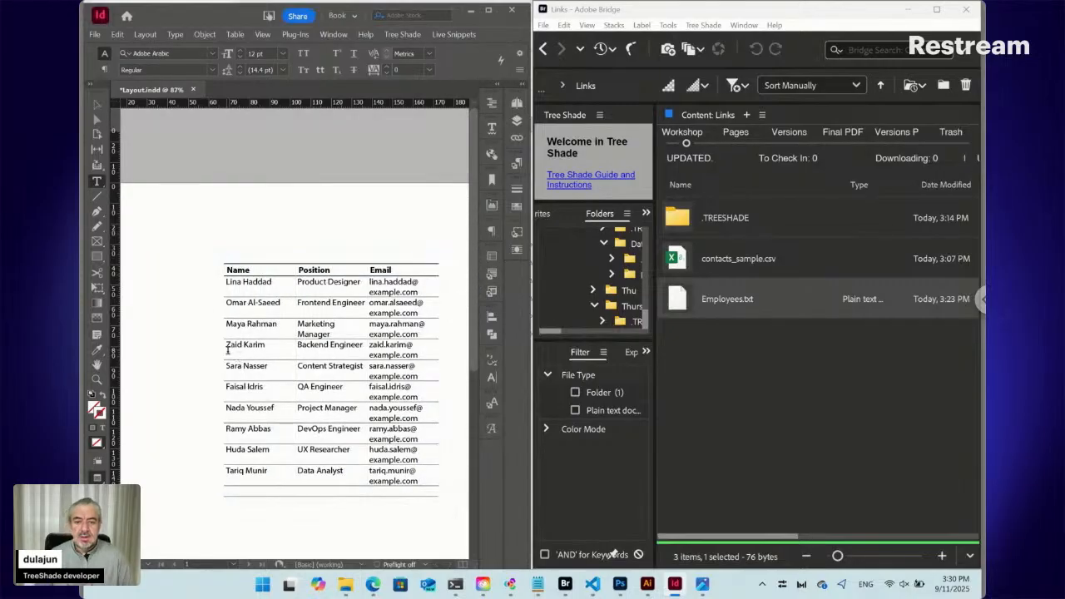
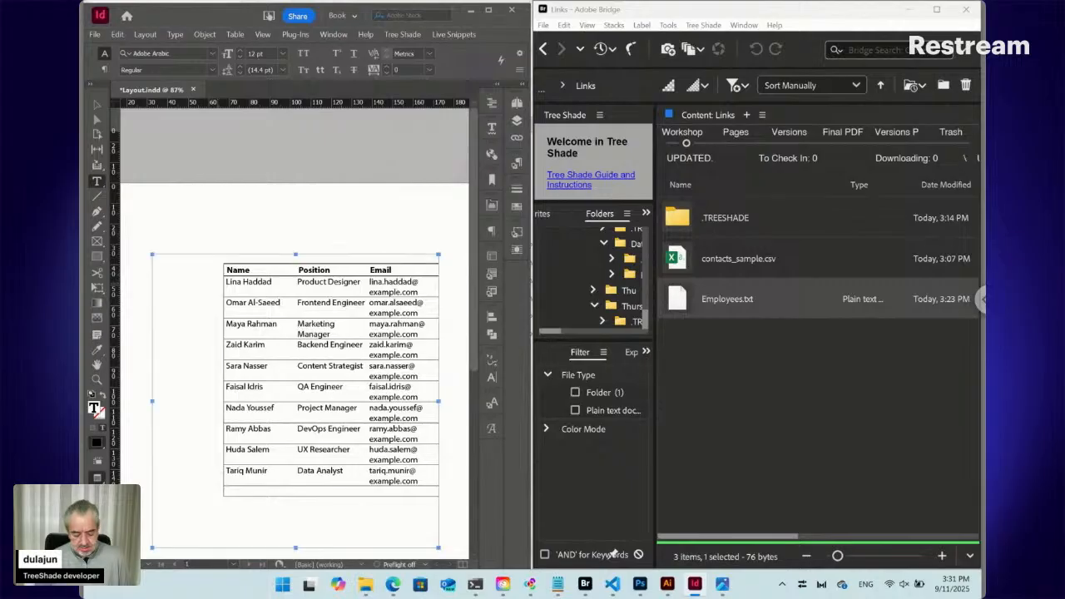
- Delete the employee table from its text frame, keeping the empty frame, and return to the normal screen mode
key("ctrl+a")
key("BackSpace")
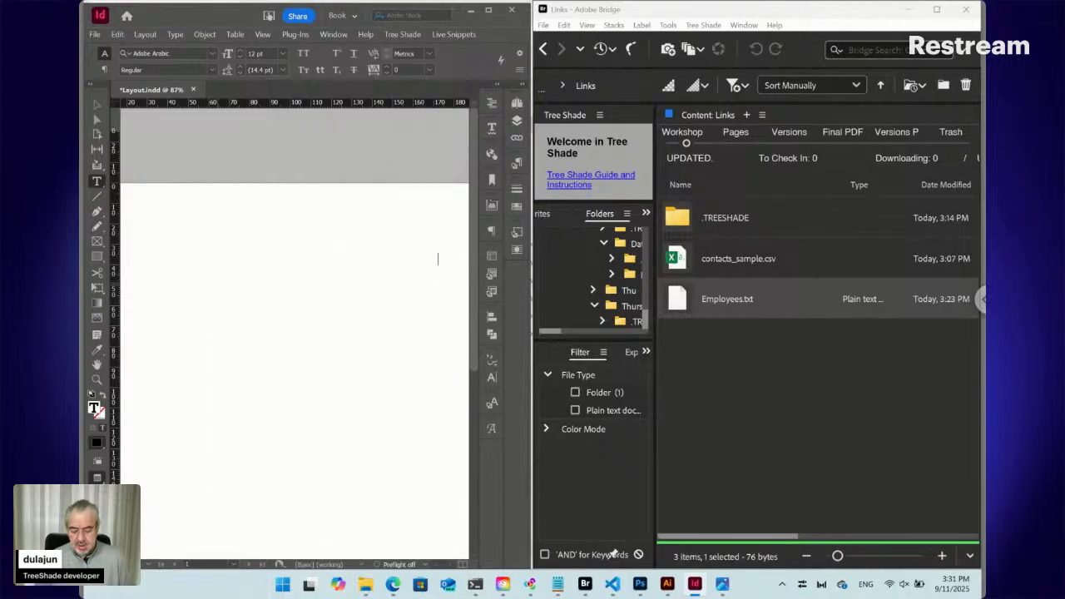
key("ctrl+shift+a")
key("w")
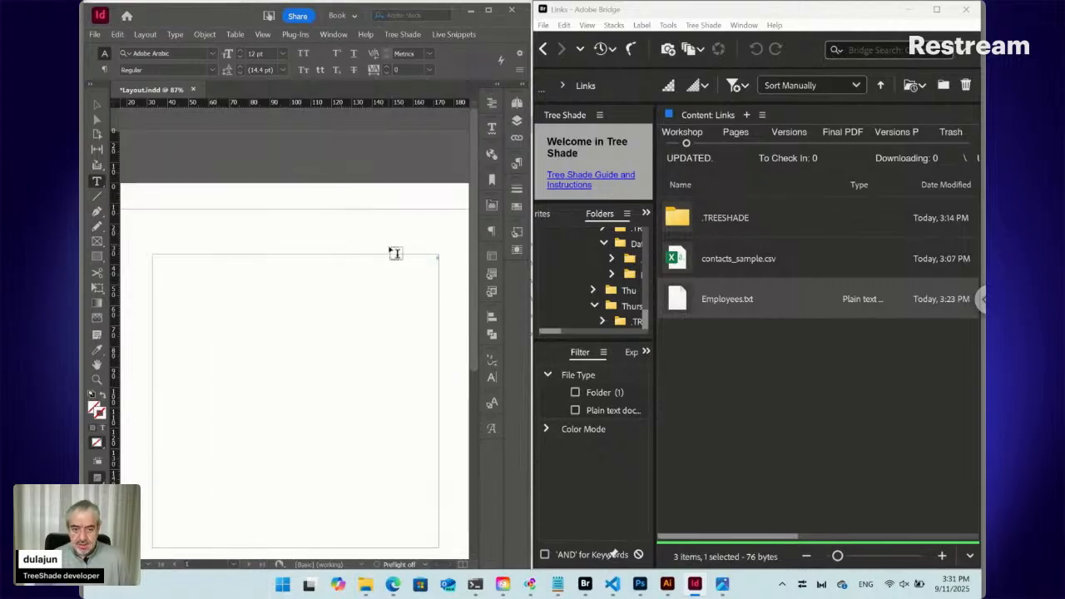
- Start a new live snippet in the empty text frame with the phrase "#/1::./contacts*"
left_click(423, 263)
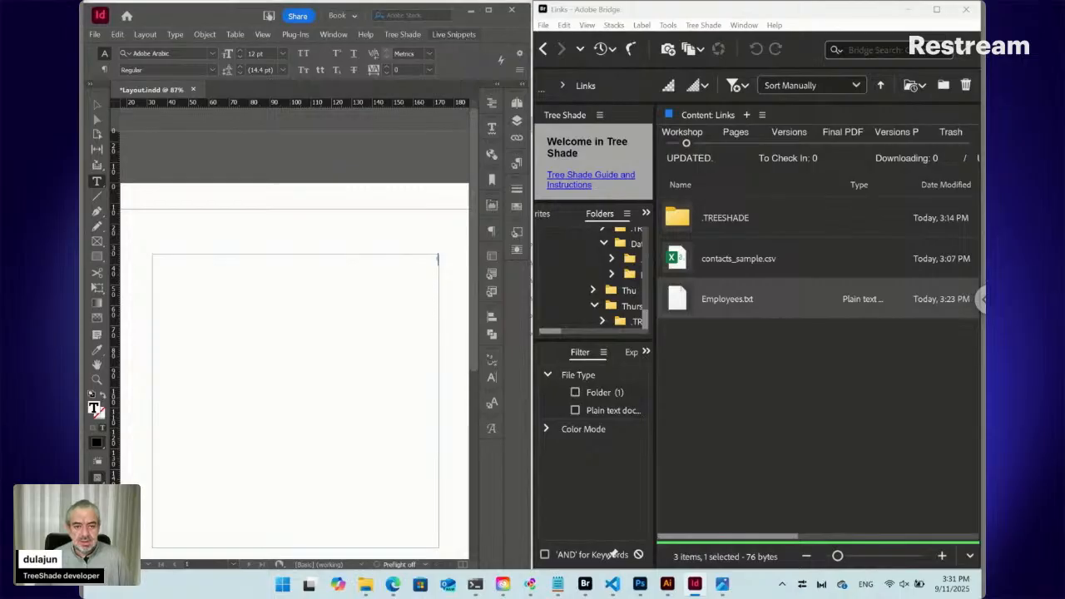
left_click(454, 34)
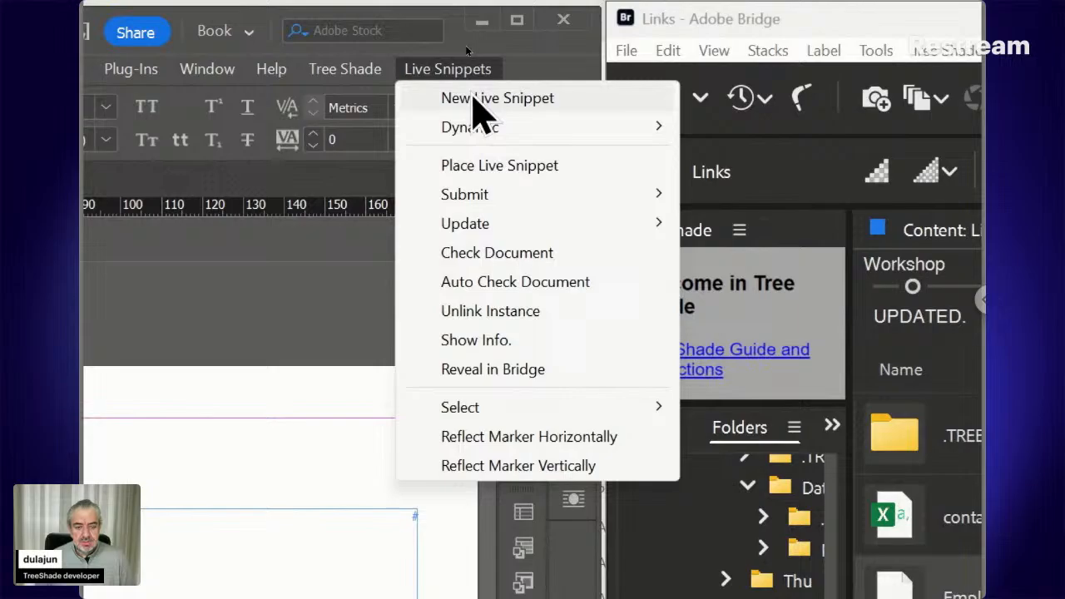
left_click(478, 102)
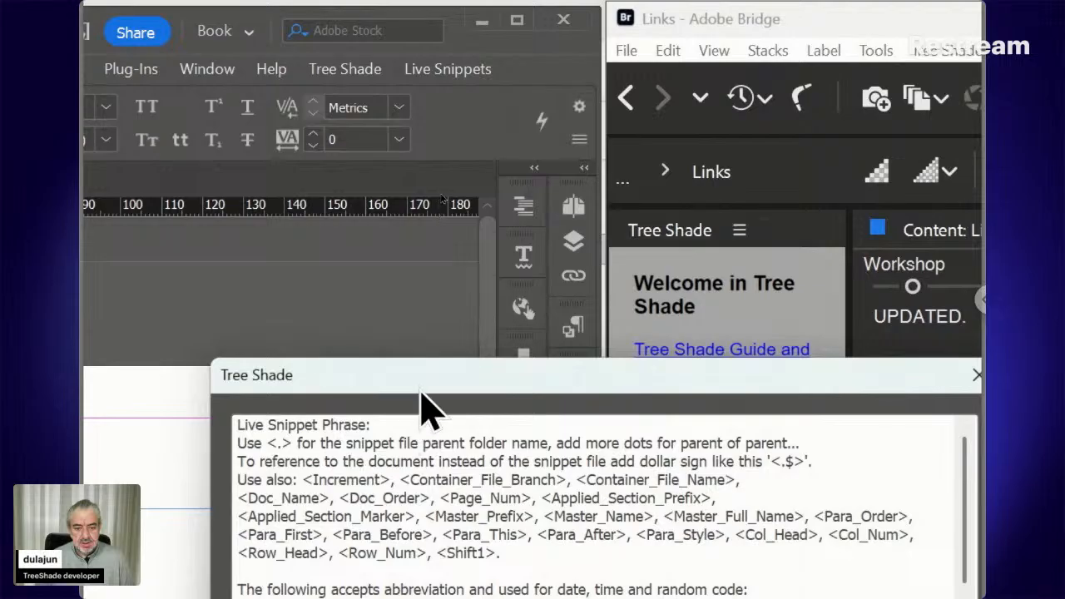
left_click_drag(418, 392, 400, 180)
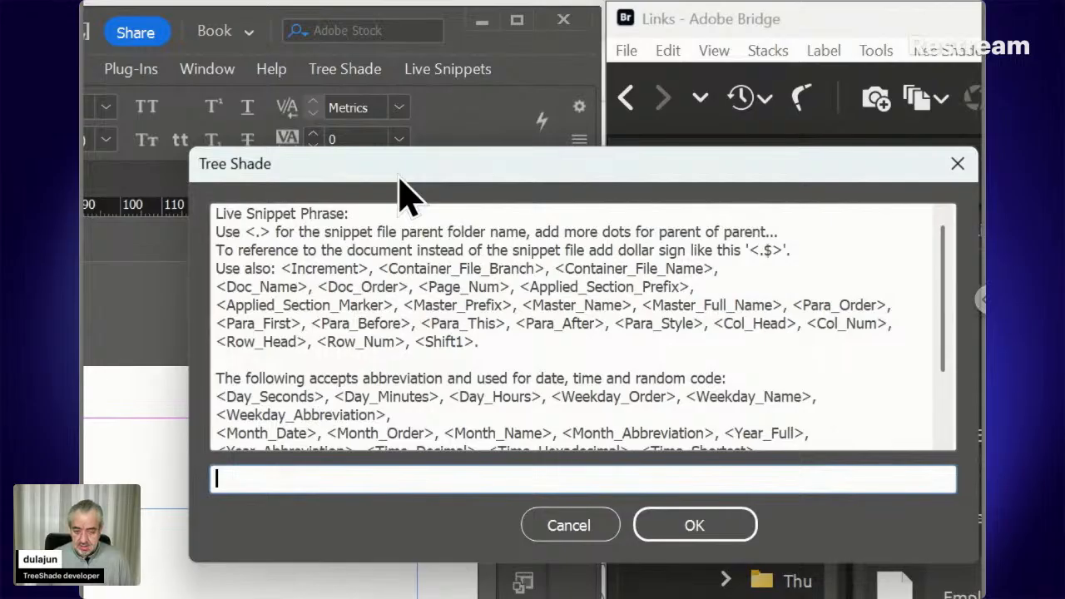
type("#")
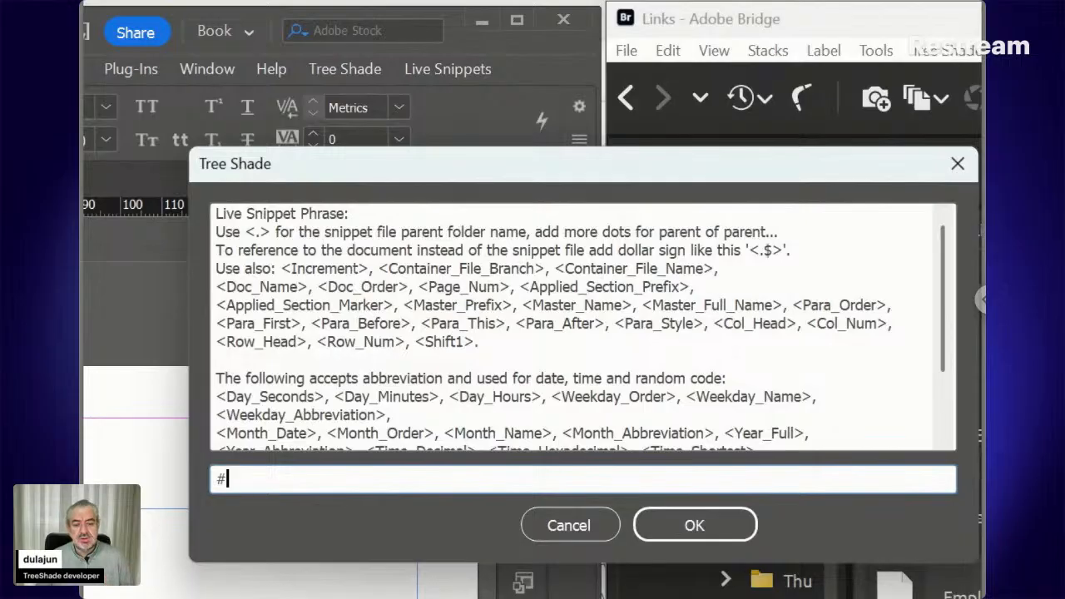
type("/1")
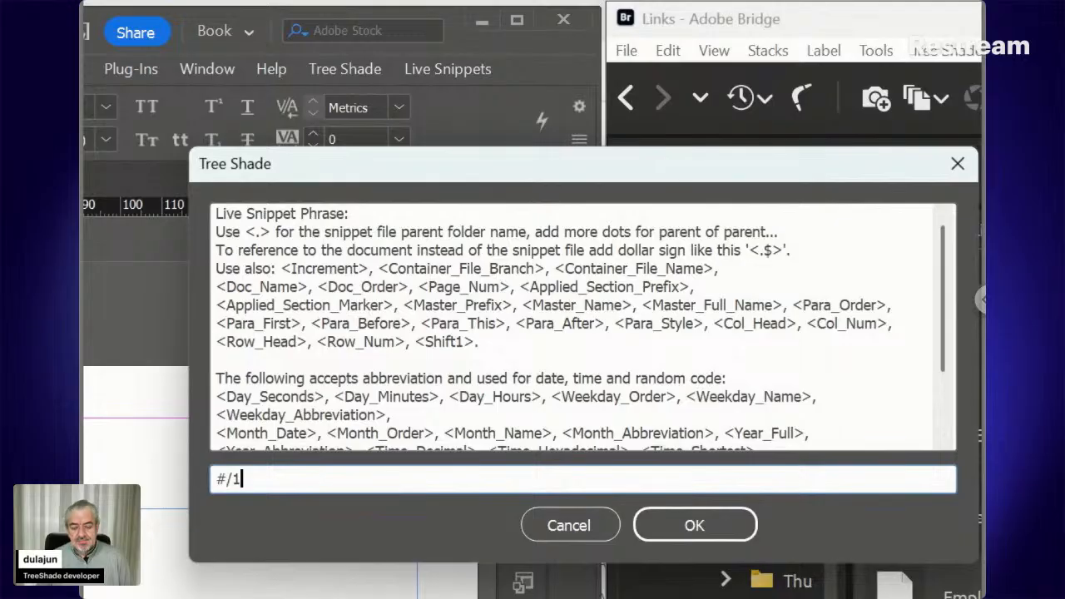
type("::")
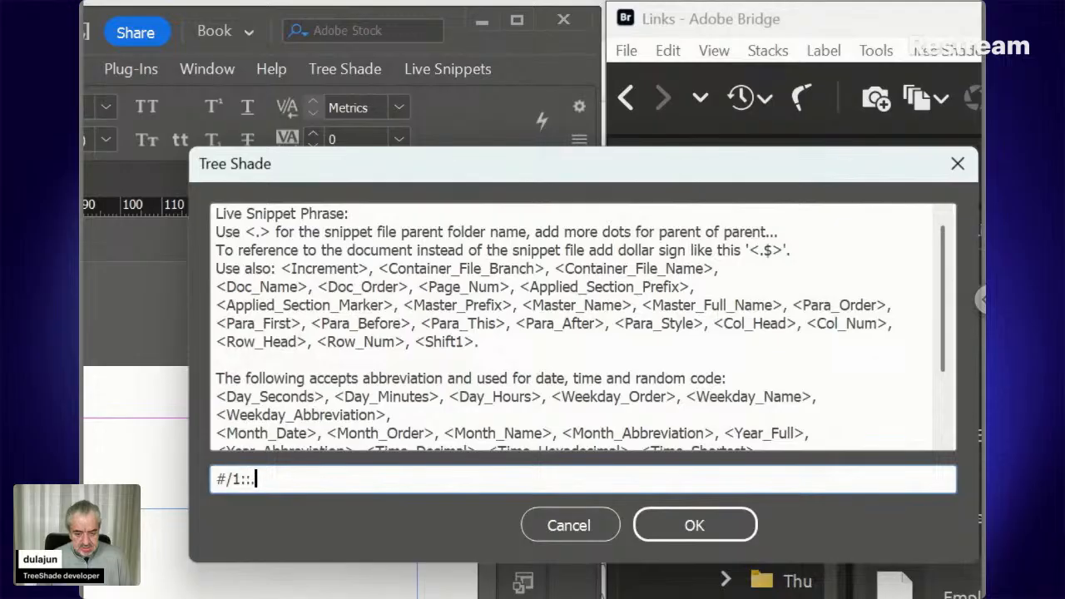
type("./")
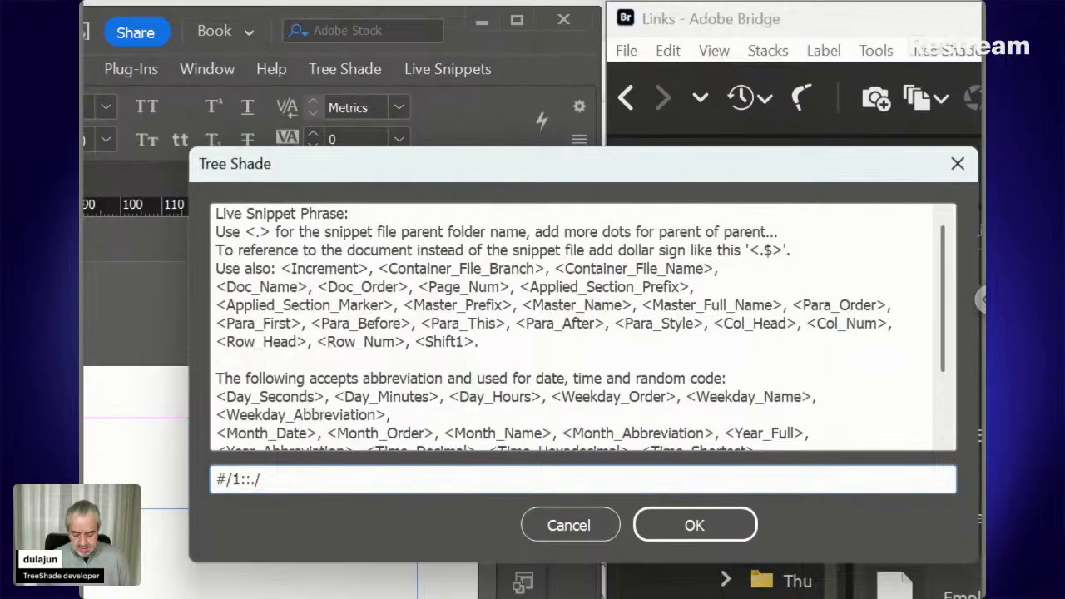
type("c")
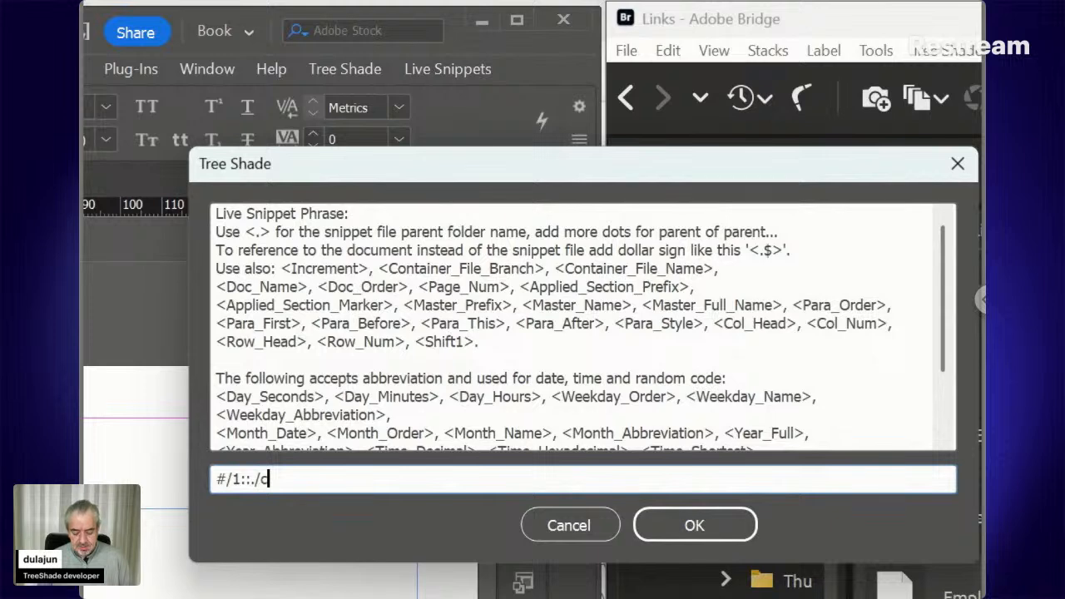
type("ontacts*")
- Make the snippet path relative to the document by changing the phrase to "#/1::.$/contacts*"
key("Left")
key("Left")
key("Left")
key("Left")
key("Left")
key("Left")
key("Left")
key("Left")
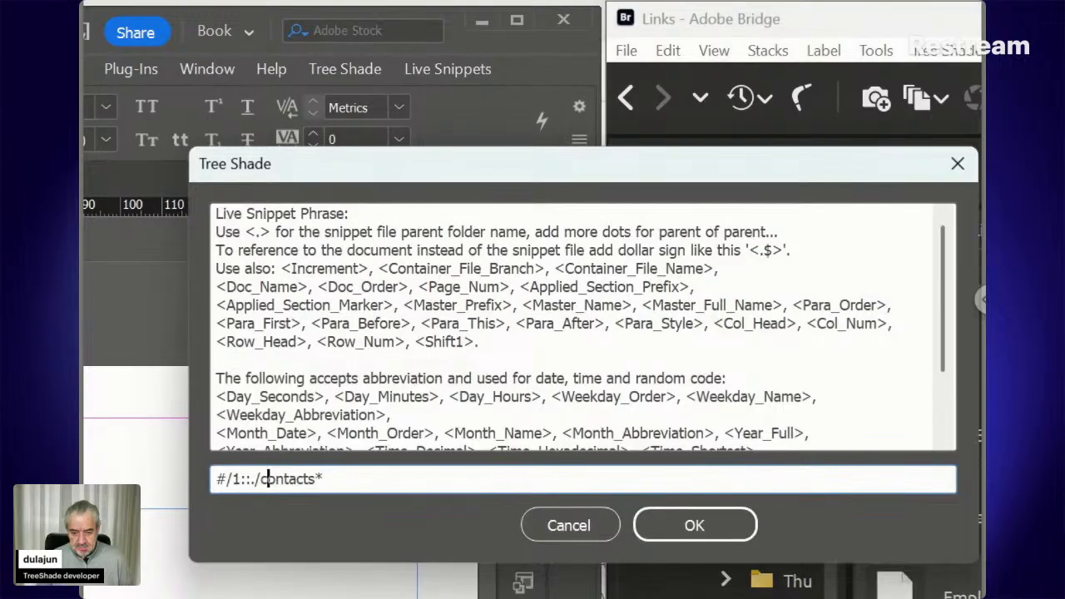
key("Left")
key("Left")
type("$")
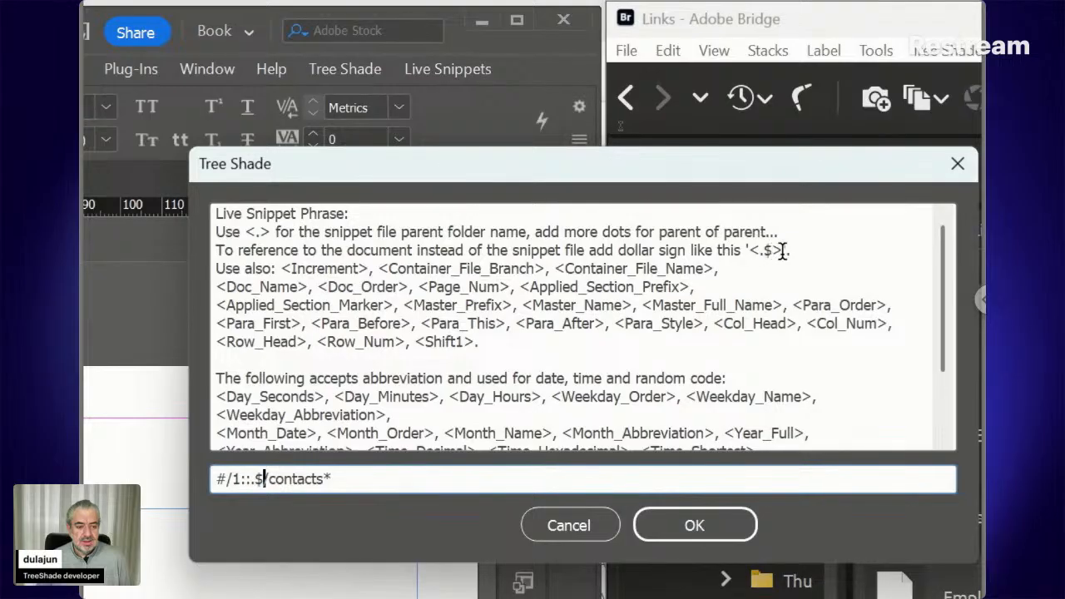
left_click_drag(782, 249, 748, 251)
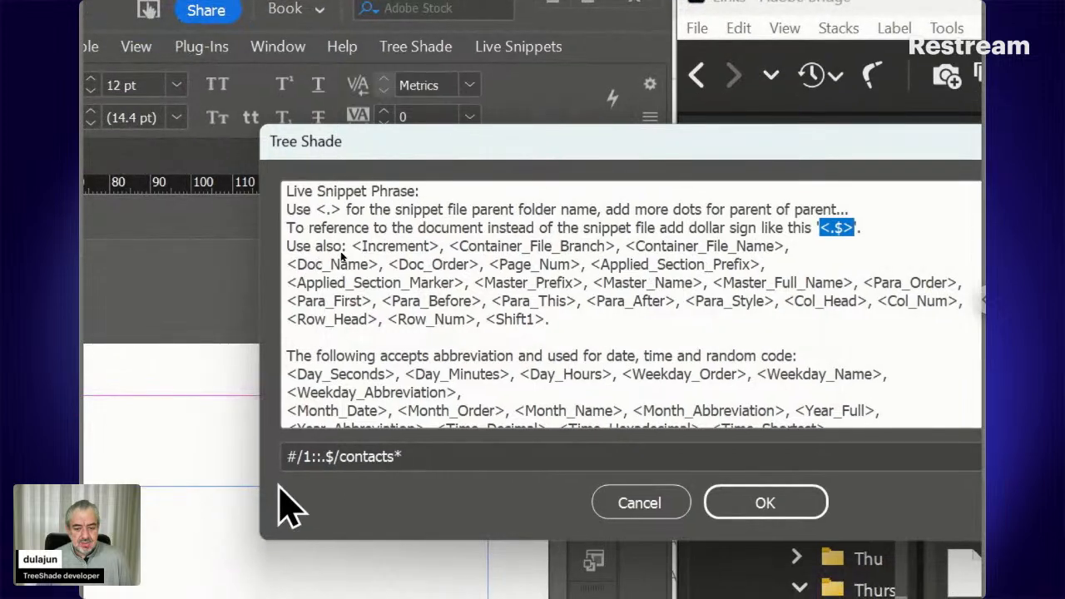
- Append ":Data:Table" to the end of the live snippet phrase "#/1::.$/contacts*"
left_click(324, 456)
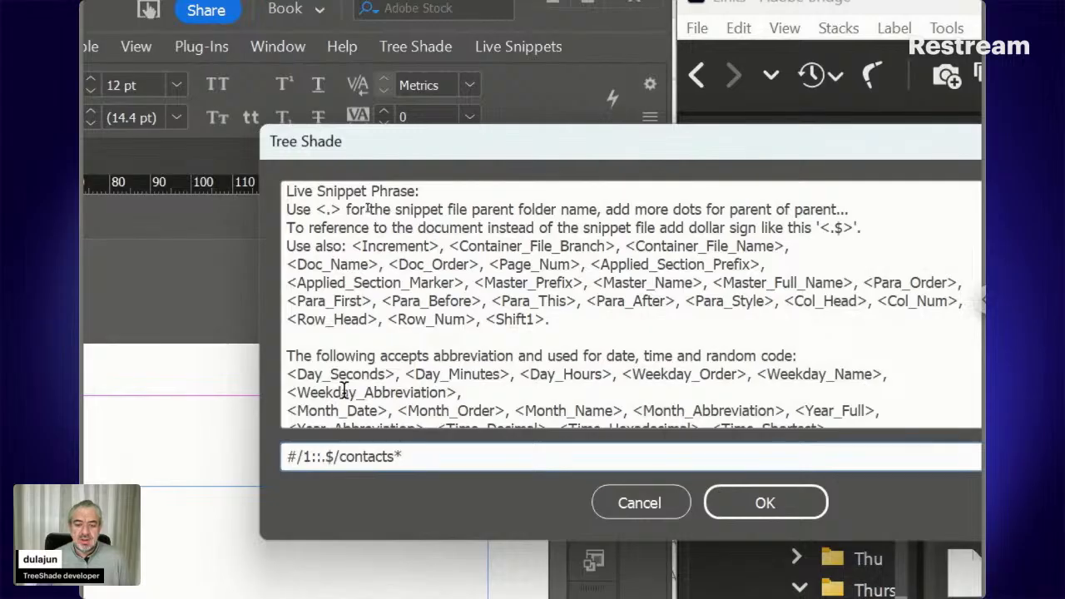
key("Right")
key("Right")
key("Right")
key("Right")
key("Right")
key("Right")
key("Right")
key("Right")
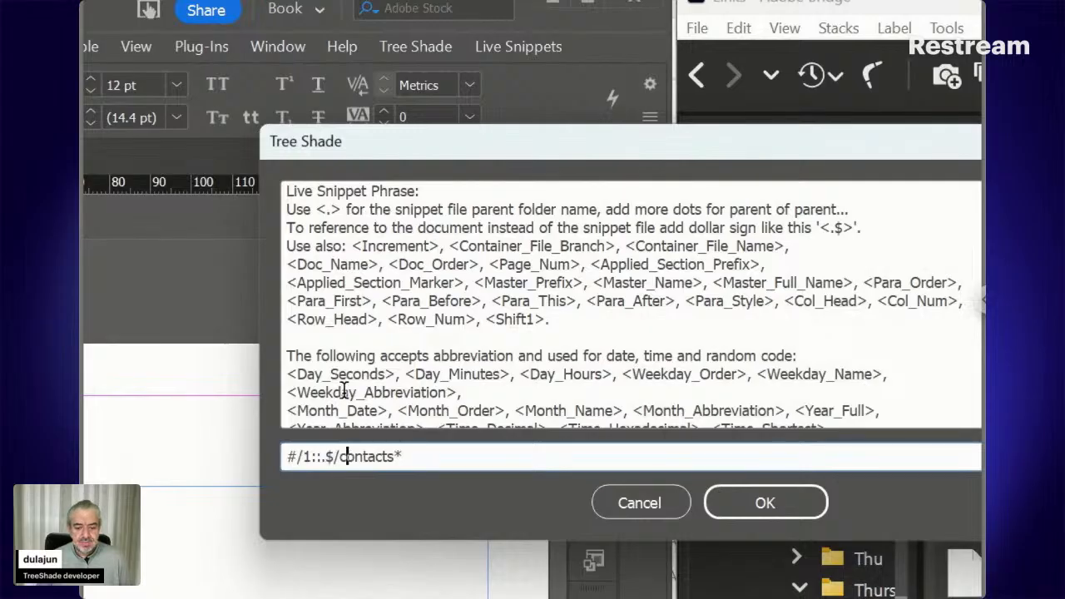
key("Right")
key("Right")
key("Right")
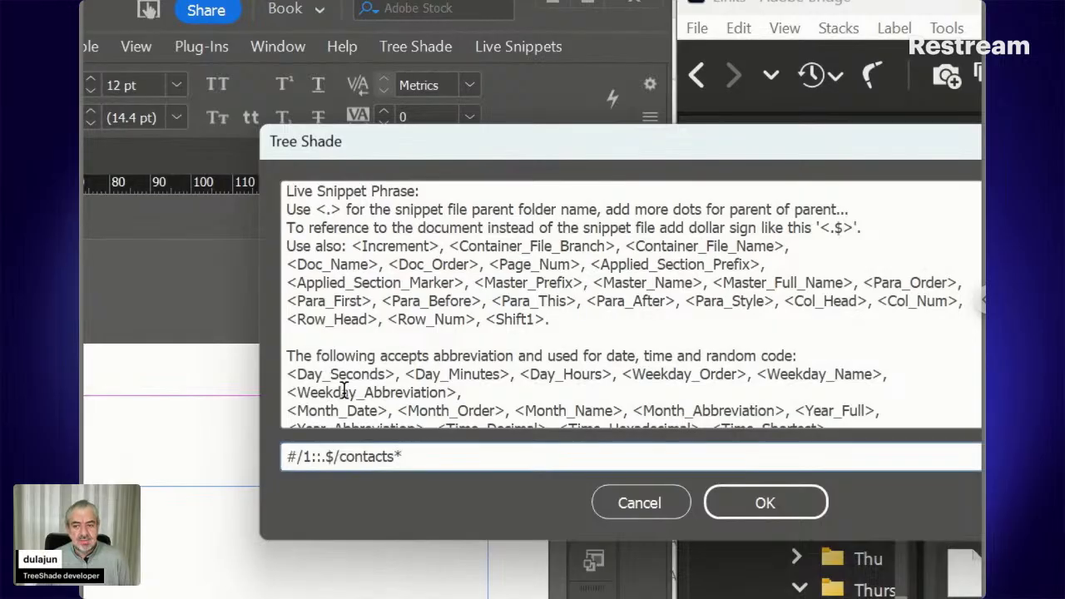
type("::")
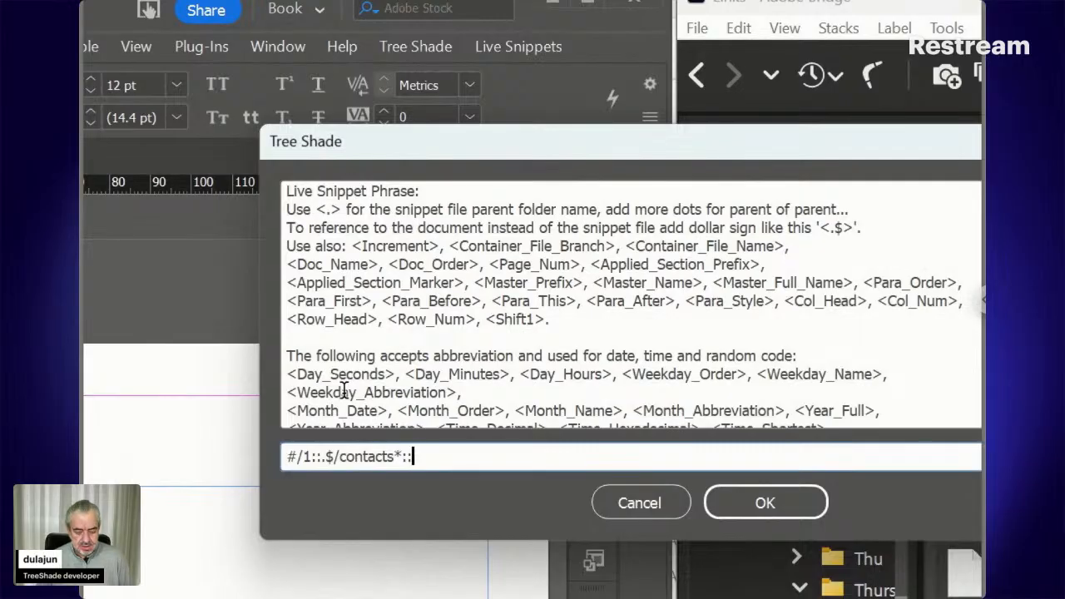
key("BackSpace")
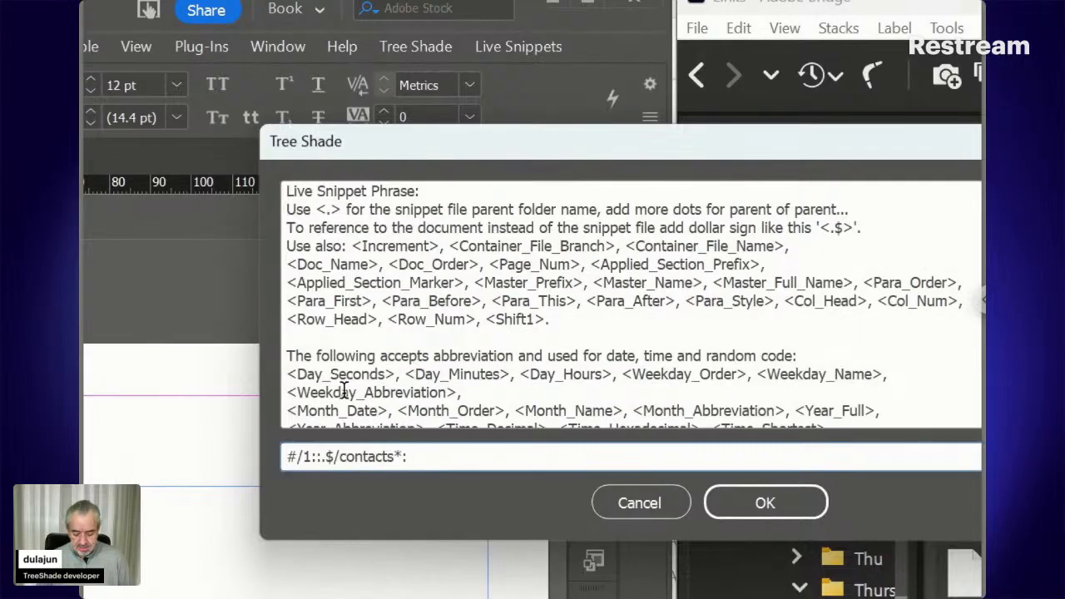
type("Data")
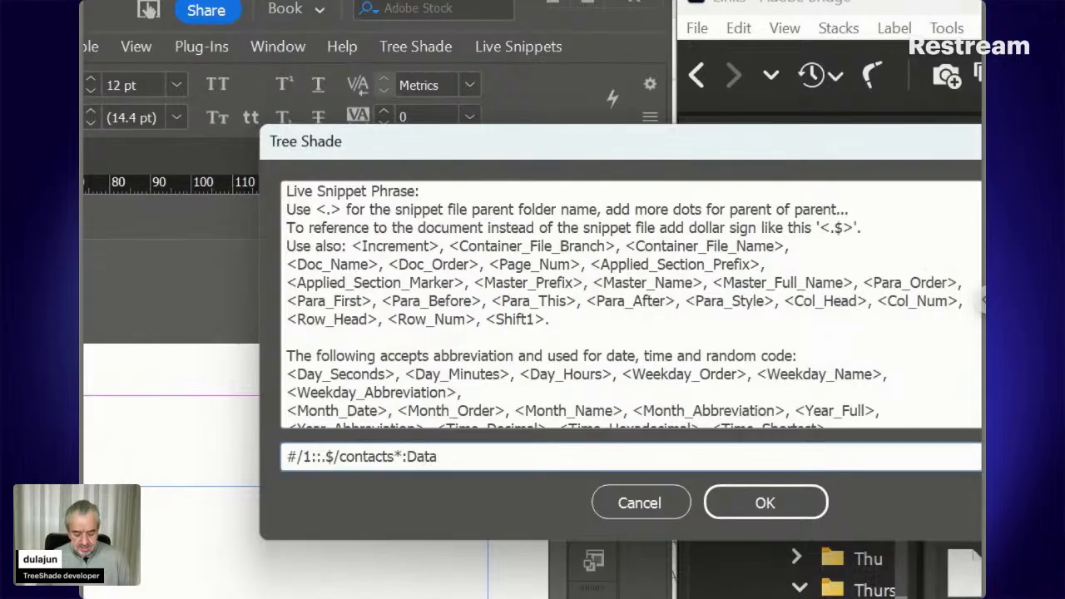
type(":")
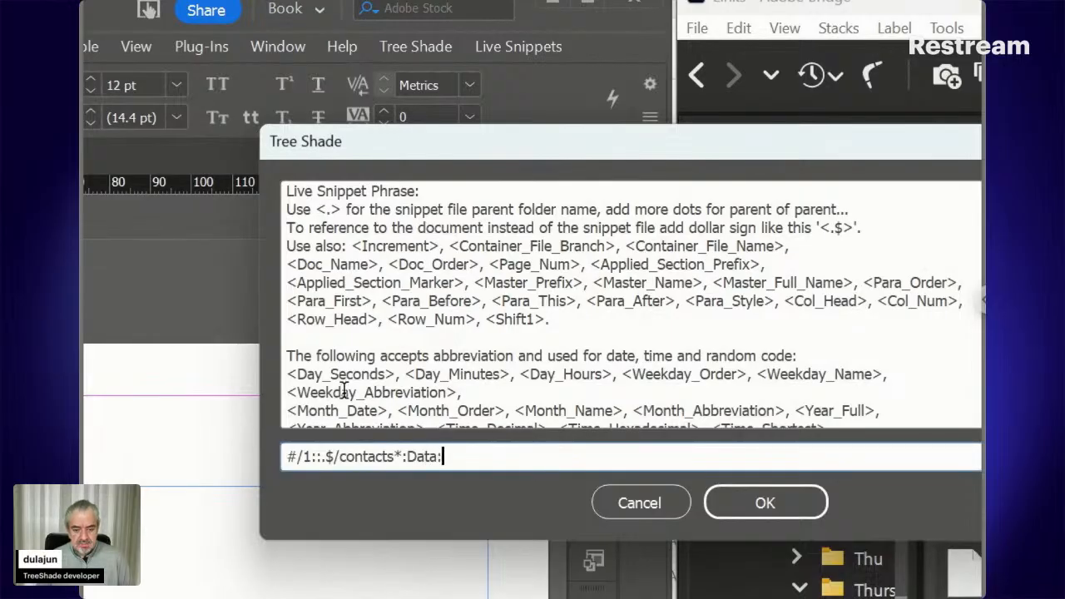
type("Table")
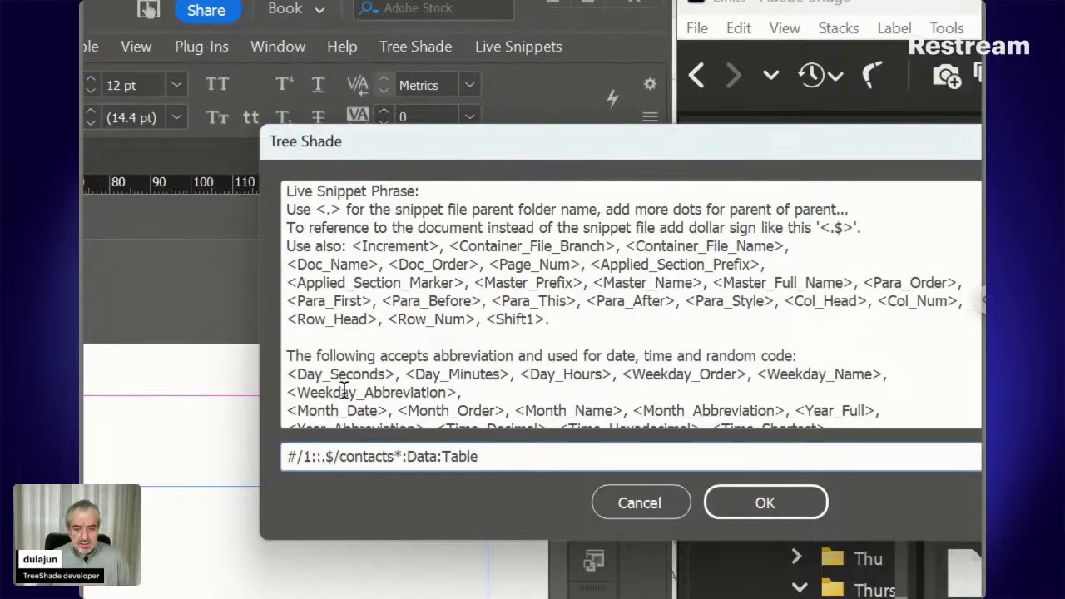
- Add the separators ":\n:," to the end of the phrase and insert the live snippet in the text frame
type(":")
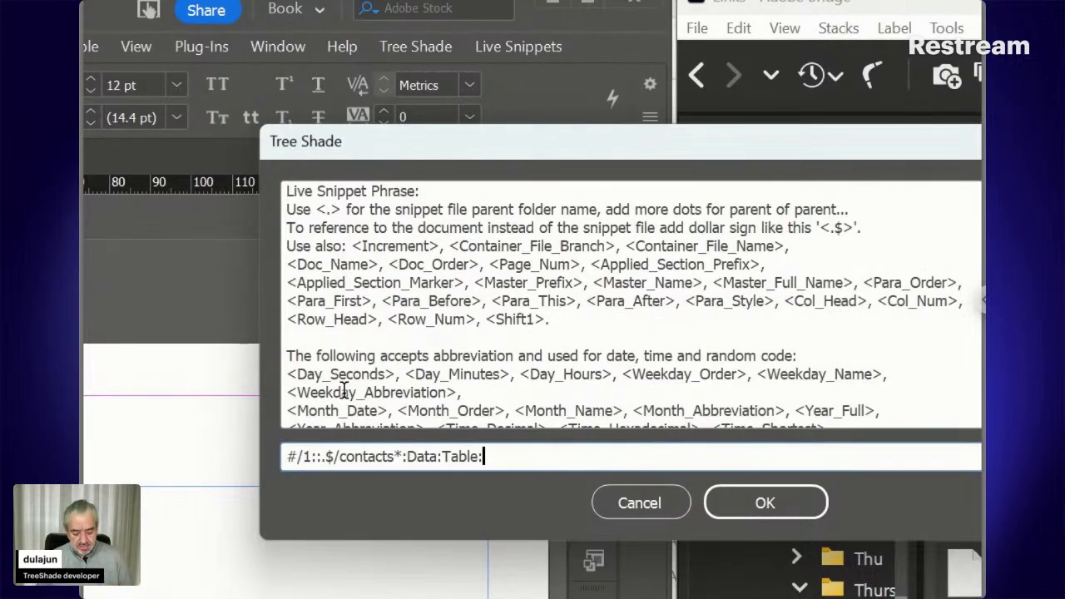
type("\\n")
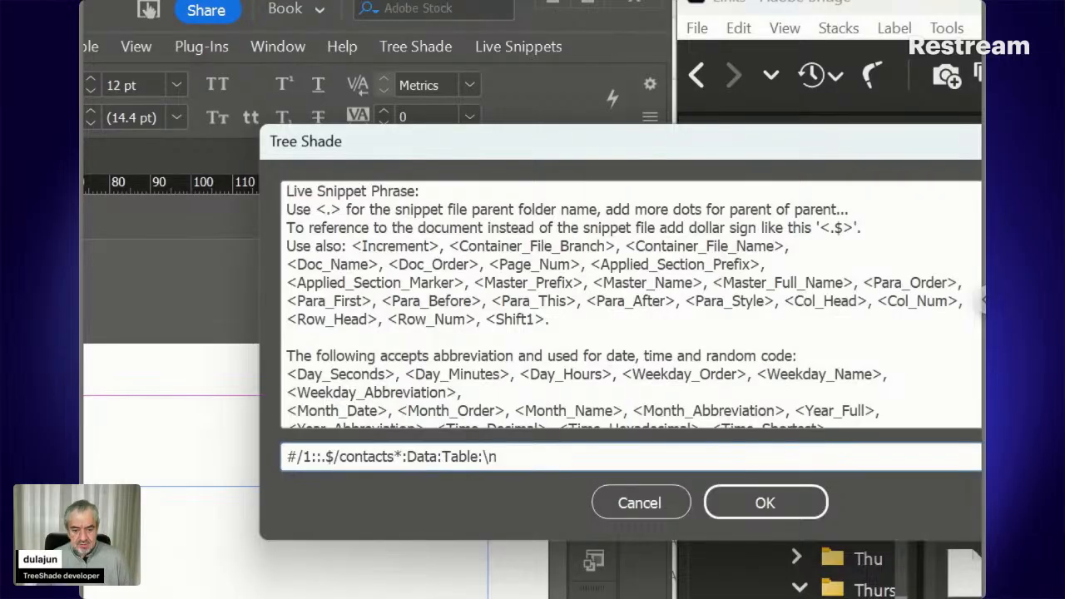
type(":")
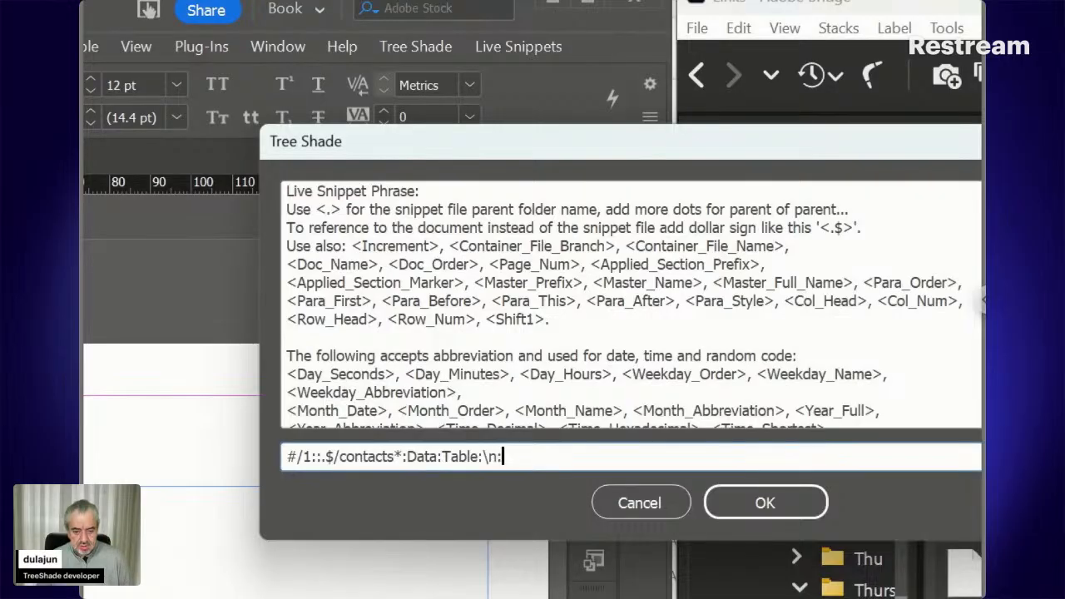
type(",")
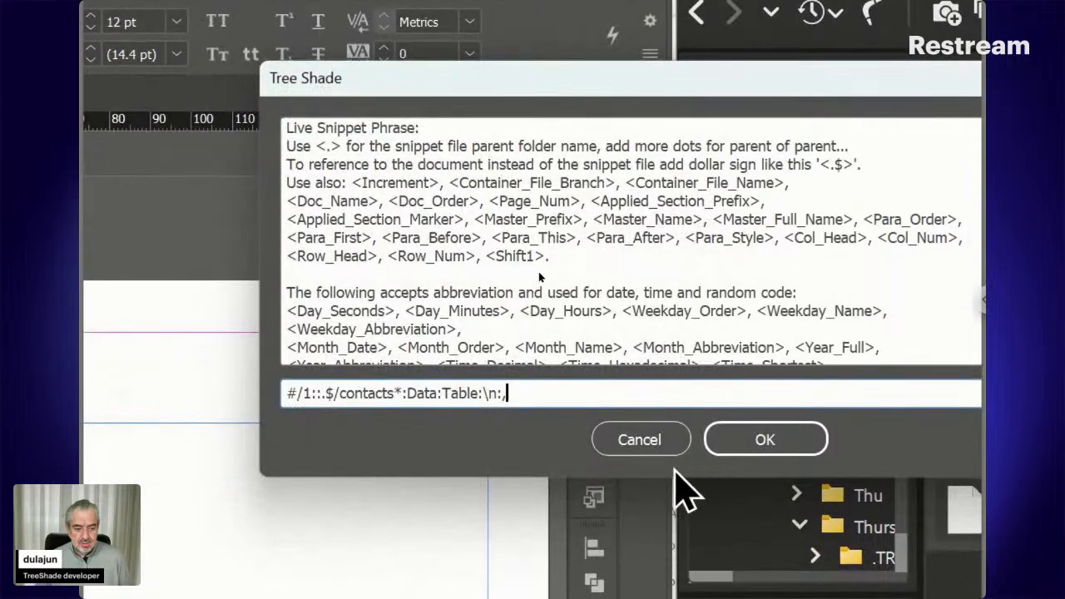
left_click(727, 460)
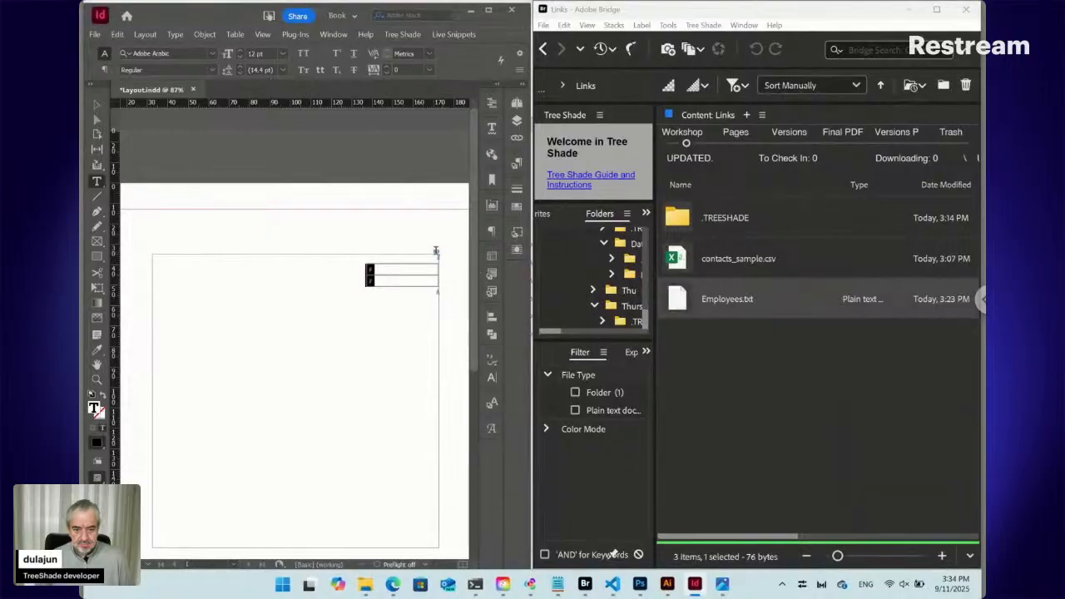
- Check the document's folder in Bridge and change the snippet's dynamic content to ".$/Links/contacts*:Data:Table:\n:,"
left_click(437, 252)
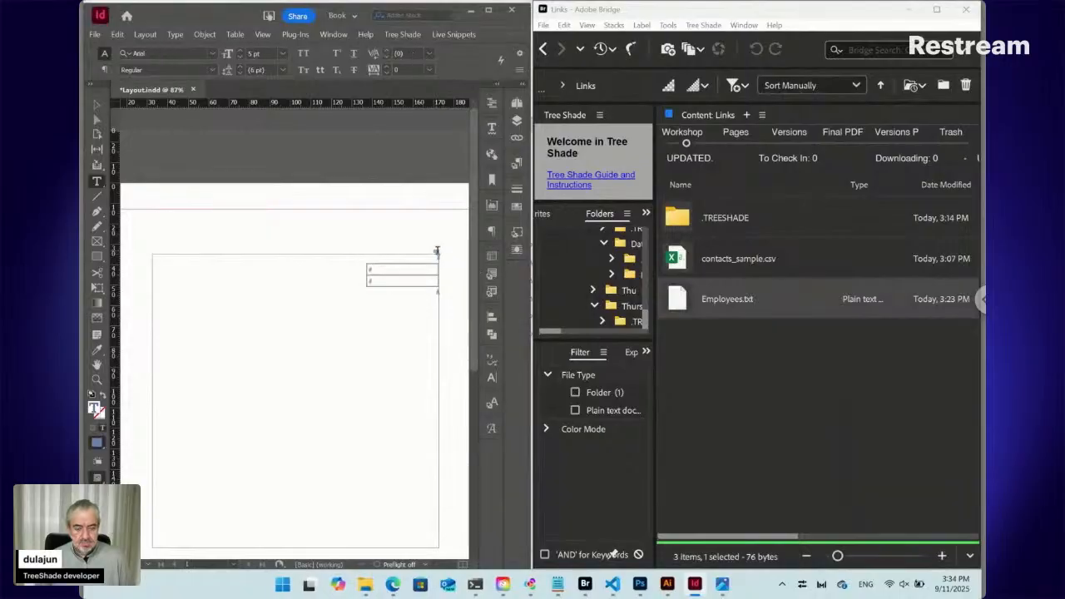
left_click(453, 34)
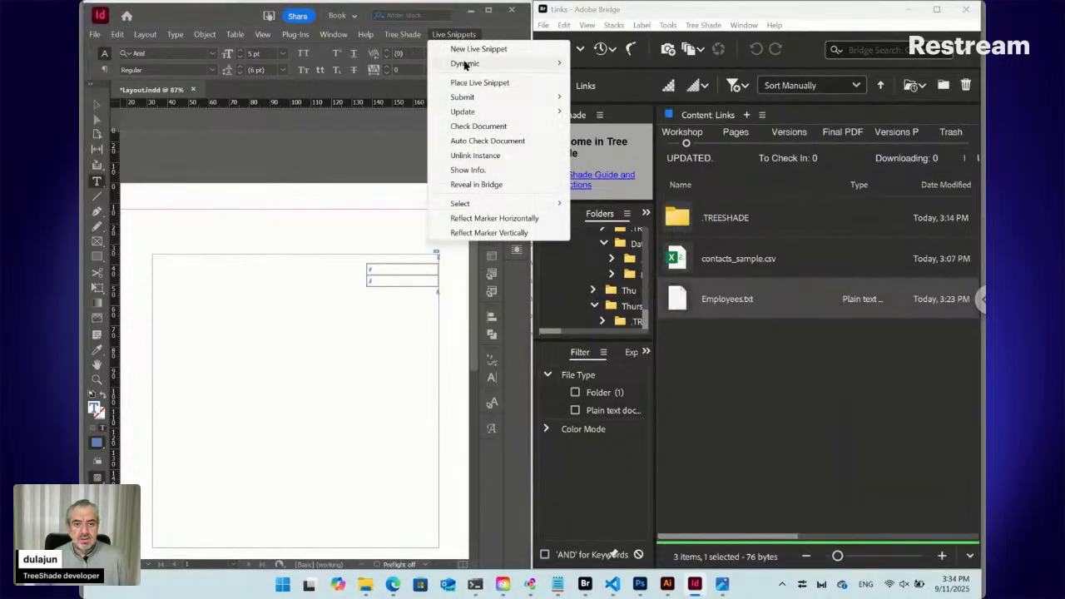
mouse_move(474, 65)
left_click(614, 79)
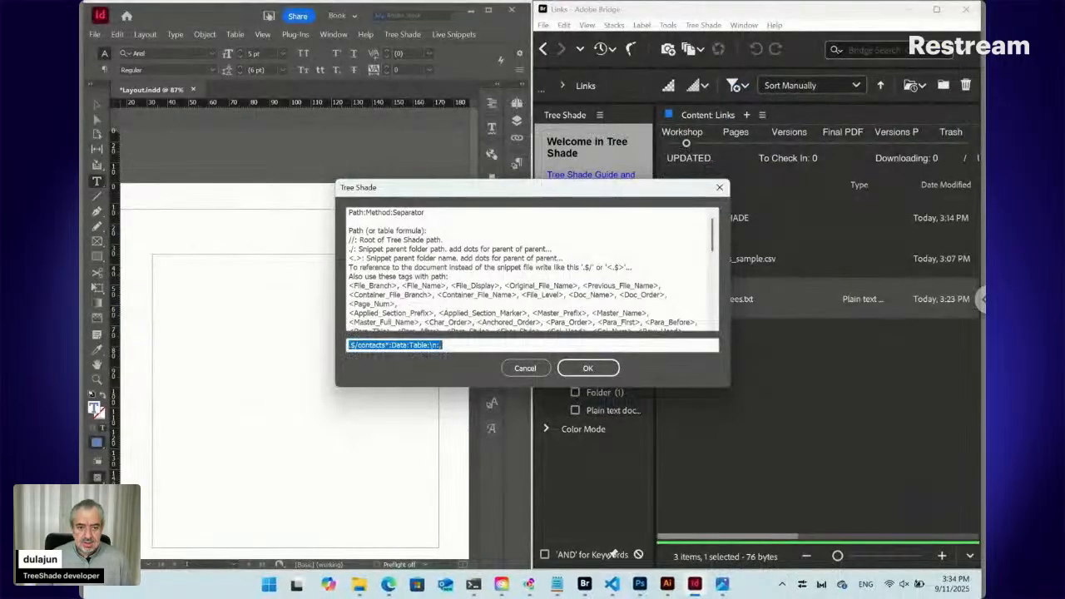
left_click_drag(411, 194, 467, 331)
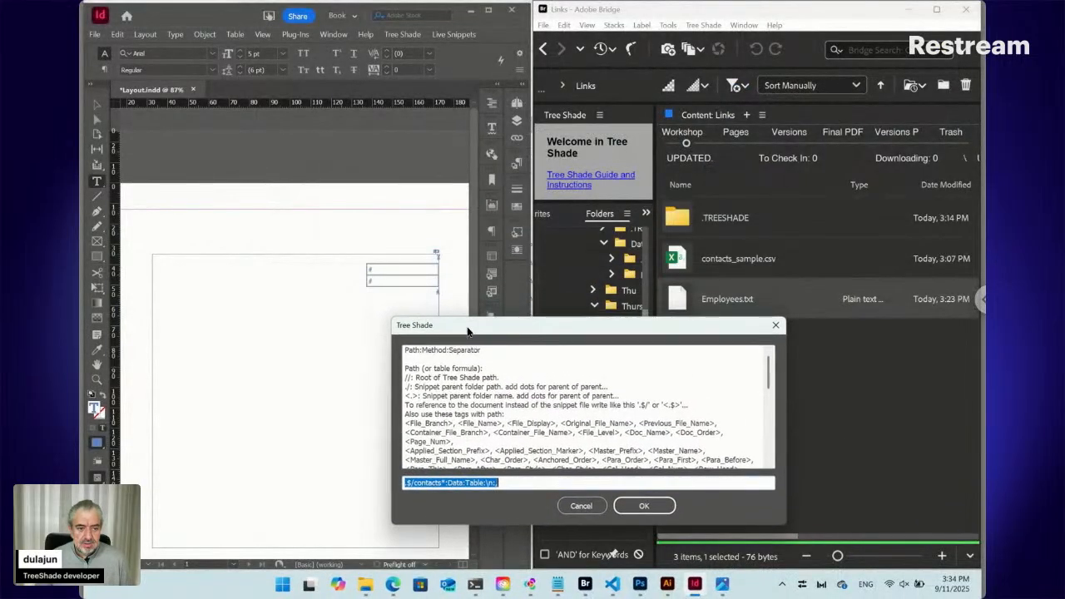
left_click(548, 52)
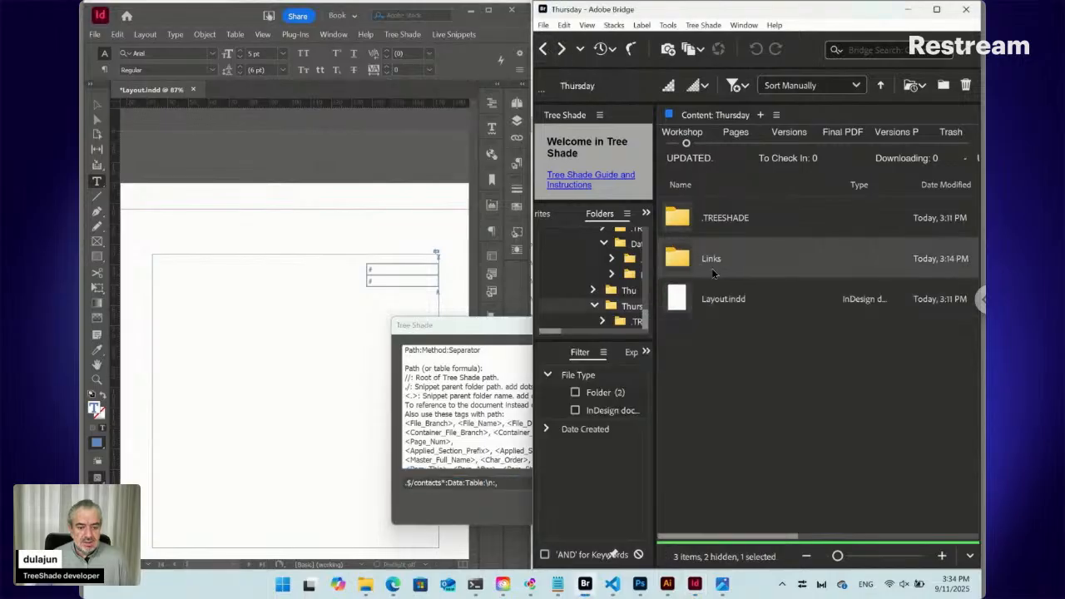
left_click(426, 334)
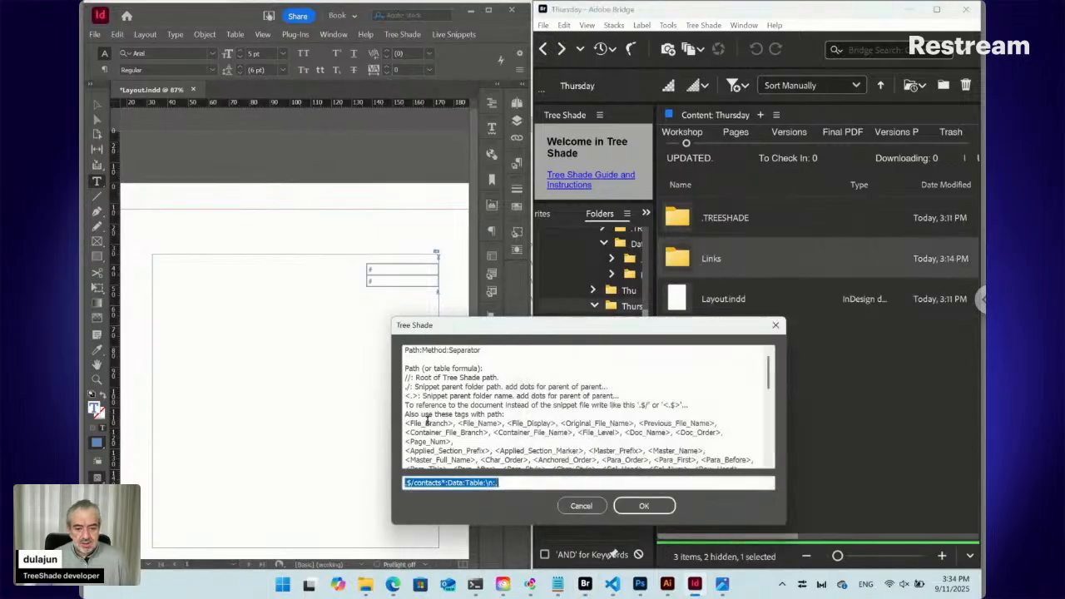
left_click(414, 483)
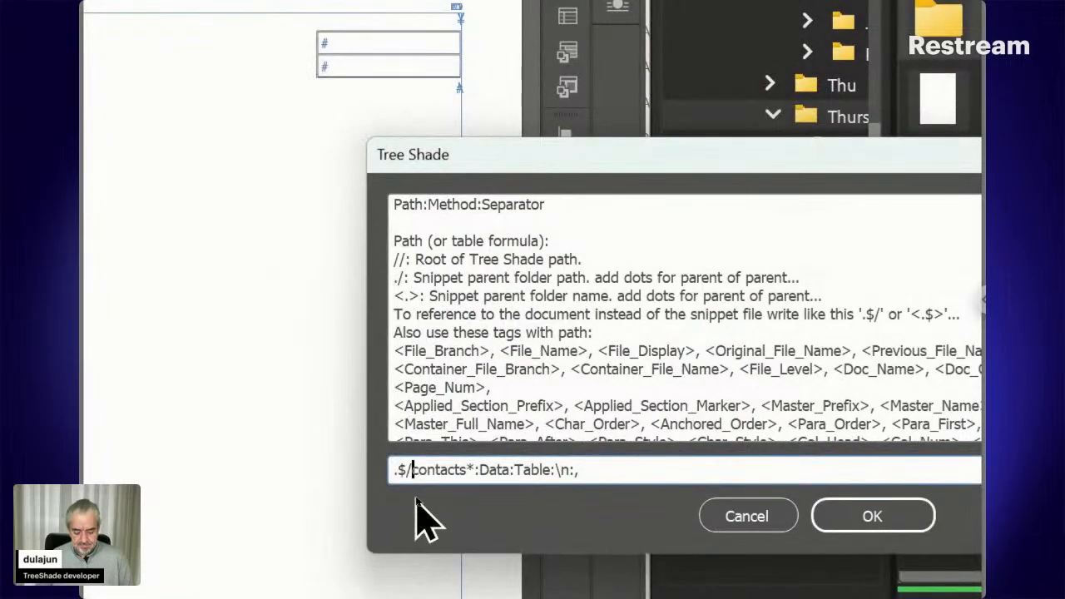
type("Links")
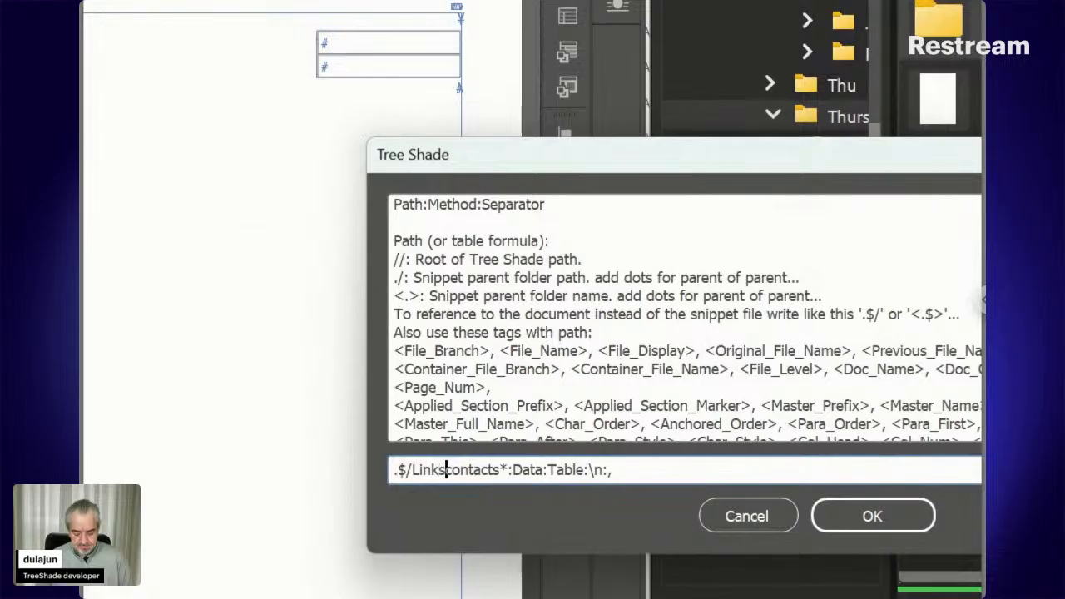
type("/")
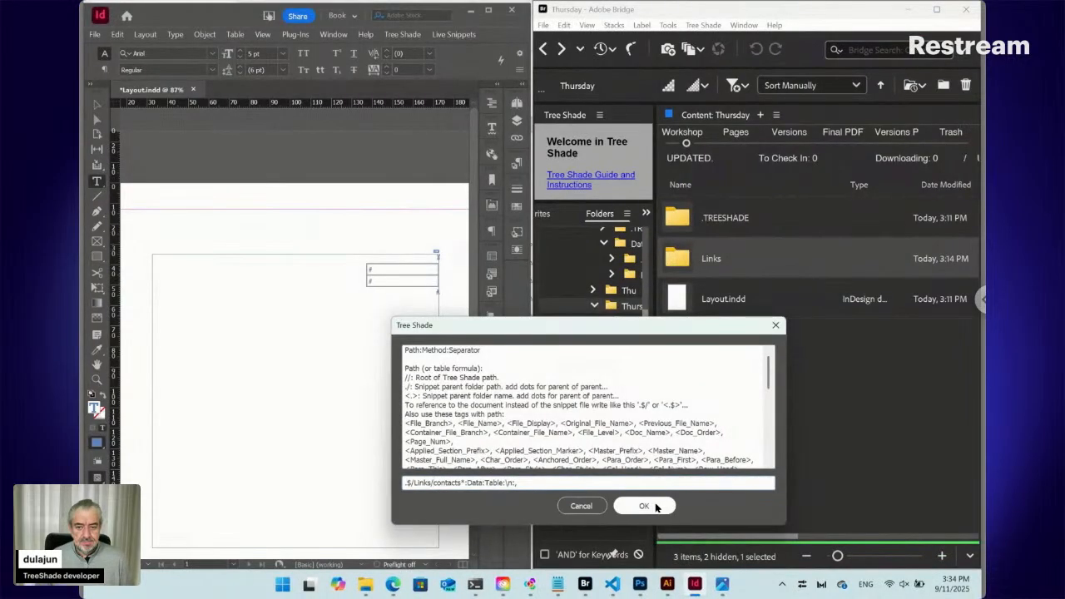
left_click(875, 516)
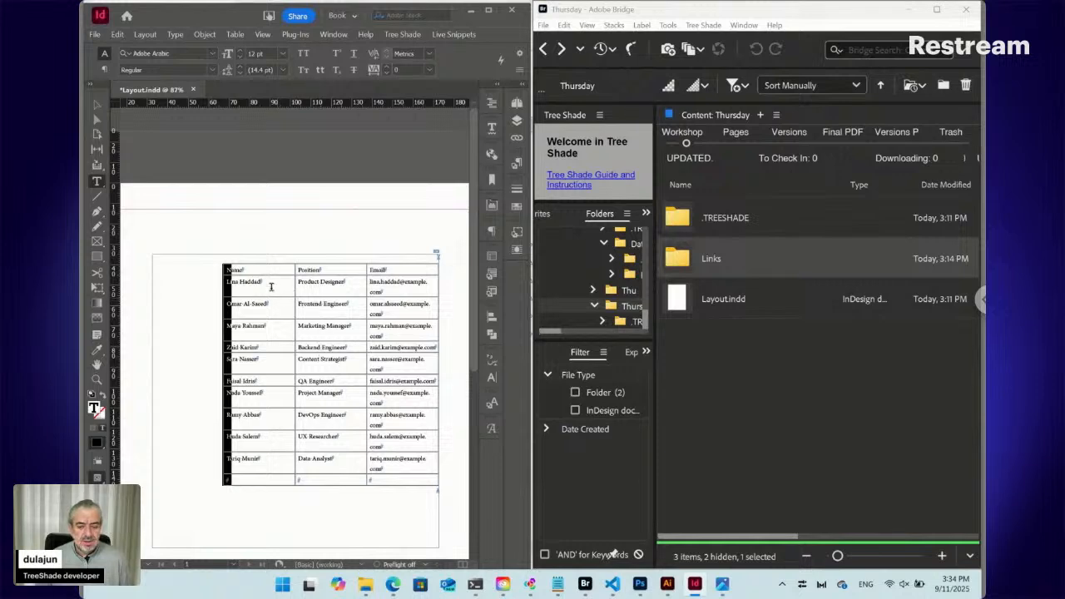
- Place the cursor at the snippet's start marker and open the Links folder in Bridge
left_click(436, 249)
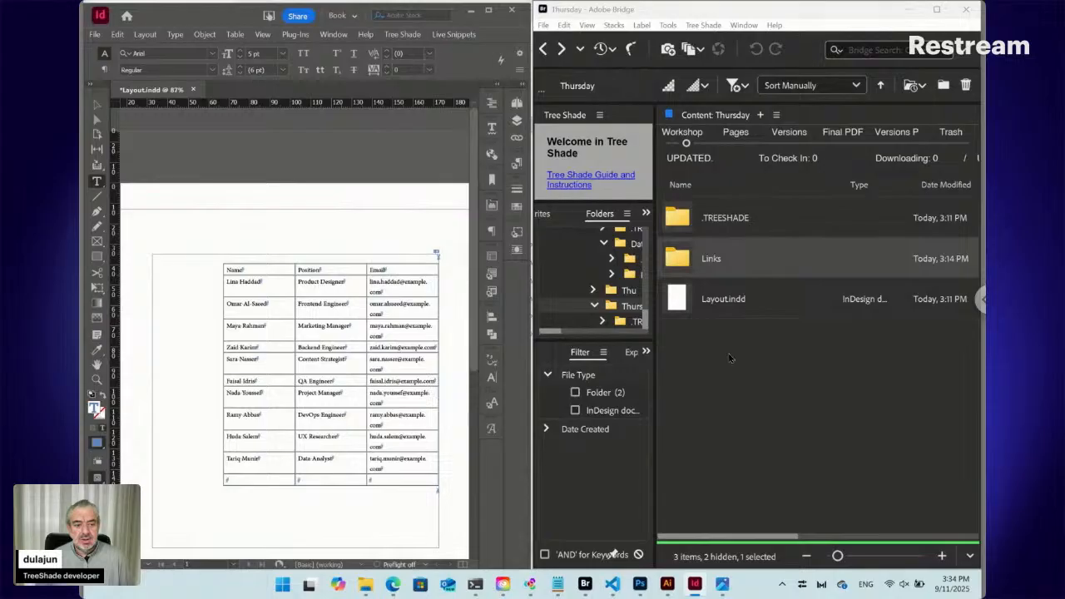
double_click(682, 259)
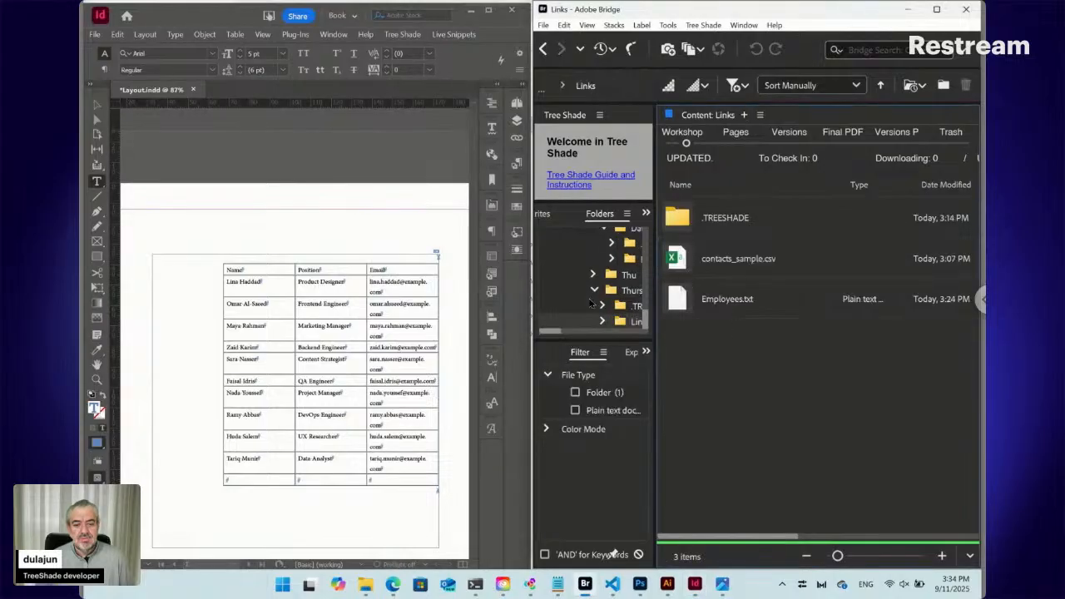
left_click(436, 252)
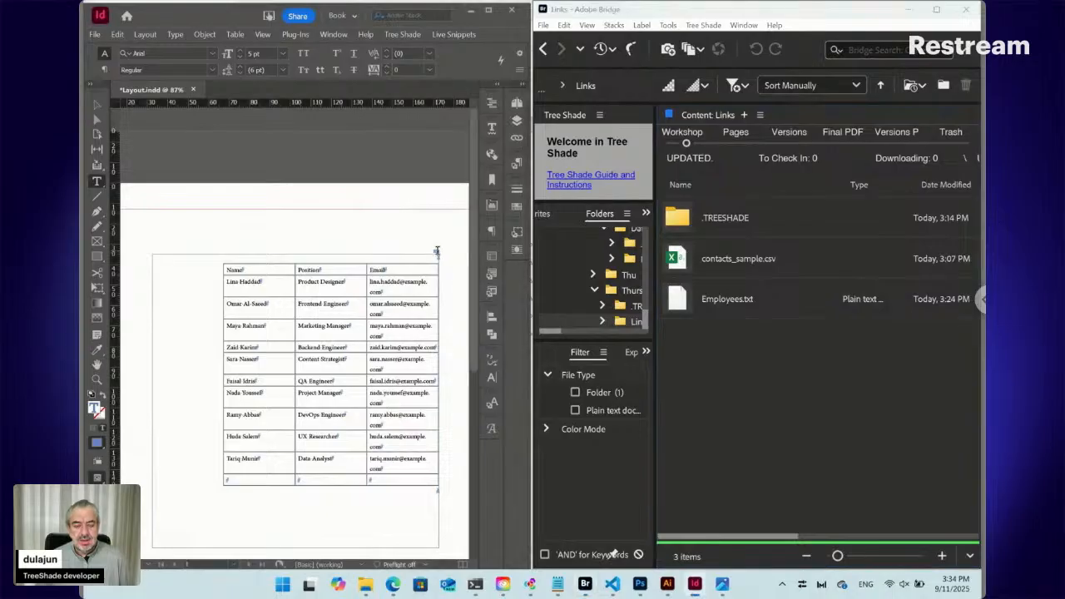
left_click(461, 34)
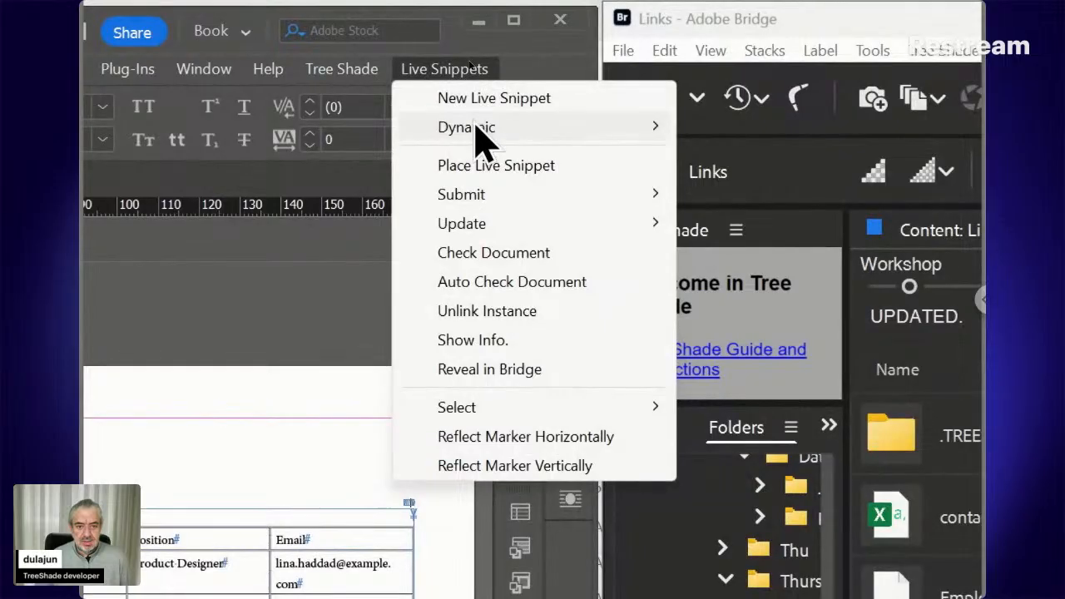
mouse_move(481, 87)
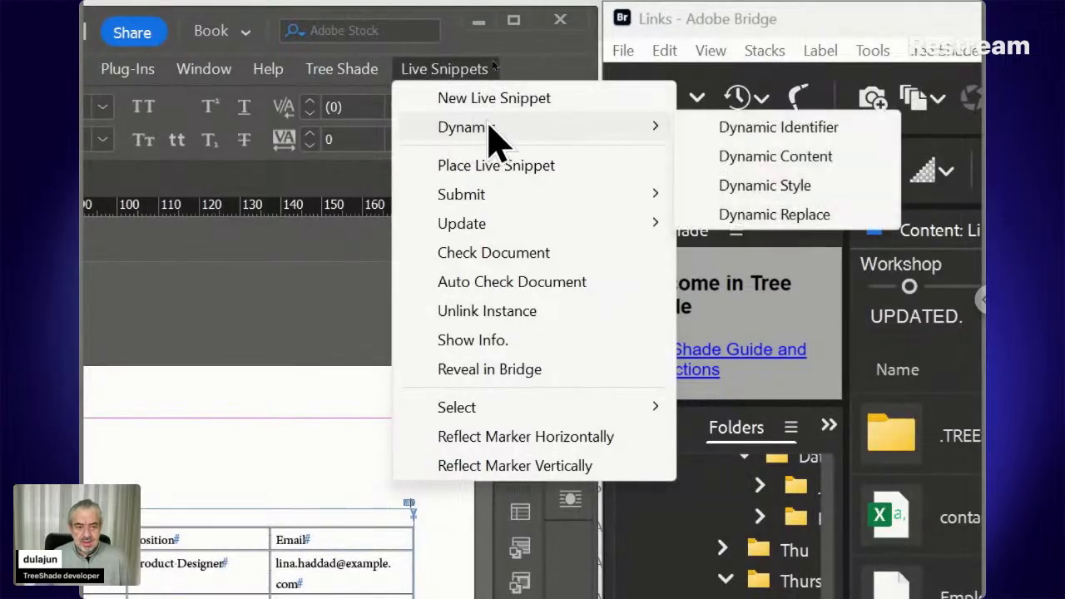
left_click(721, 190)
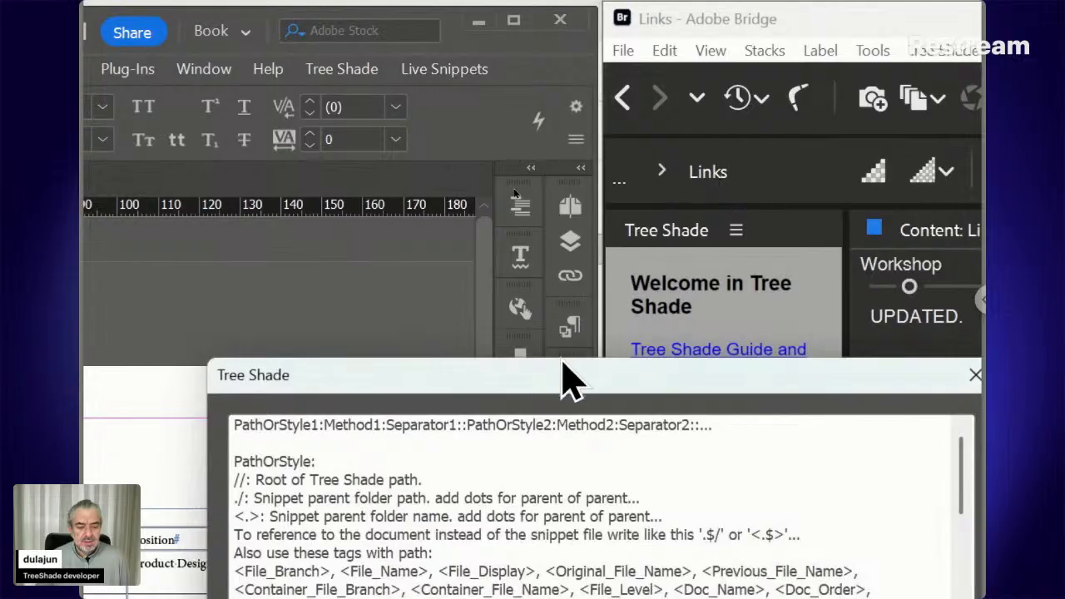
left_click_drag(574, 399, 538, 172)
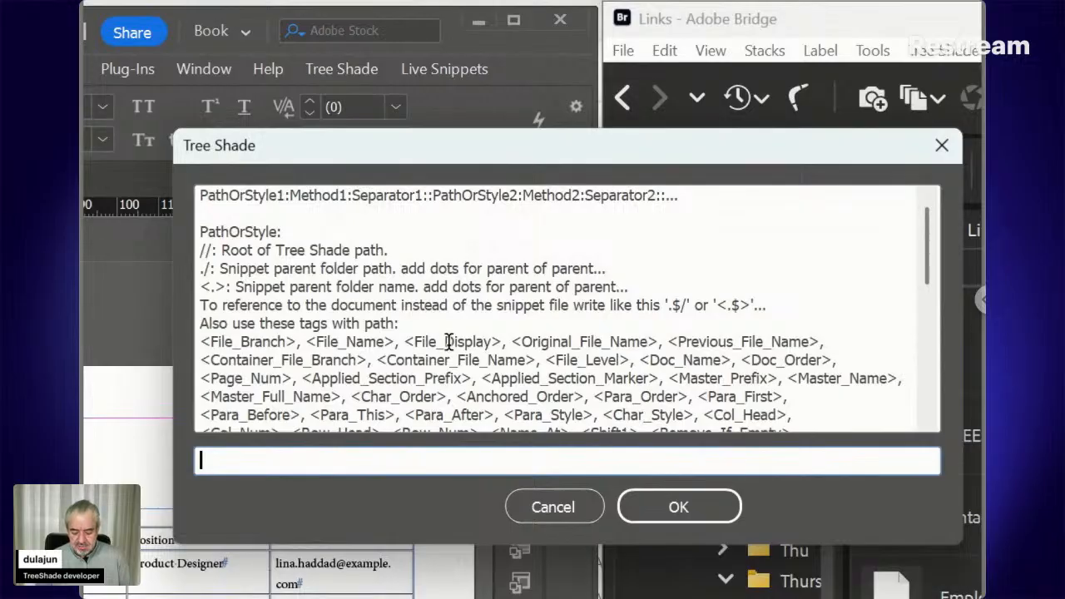
type("Employ")
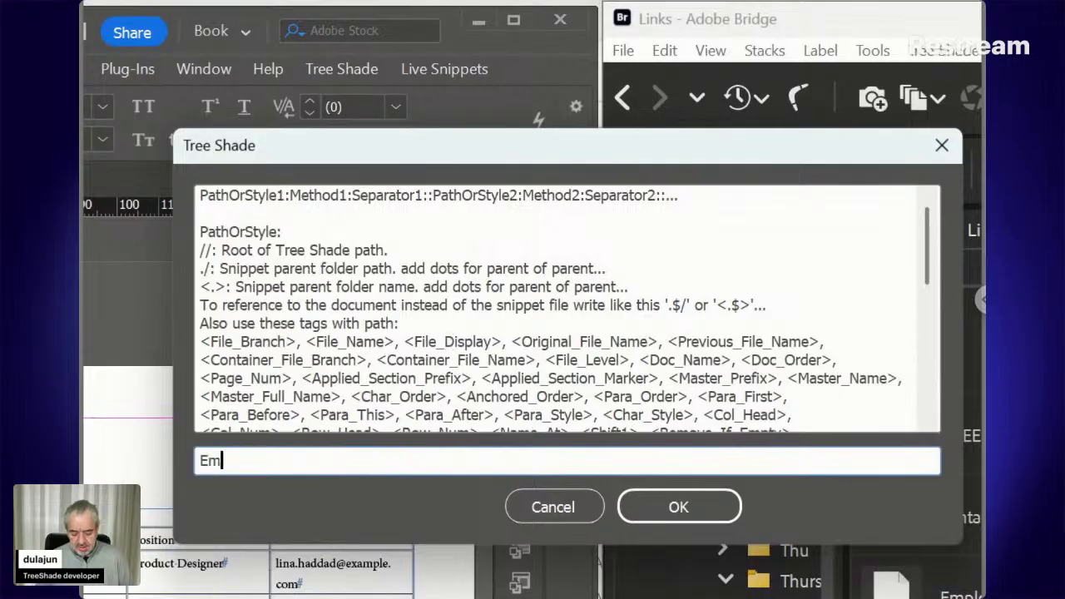
type("ees")
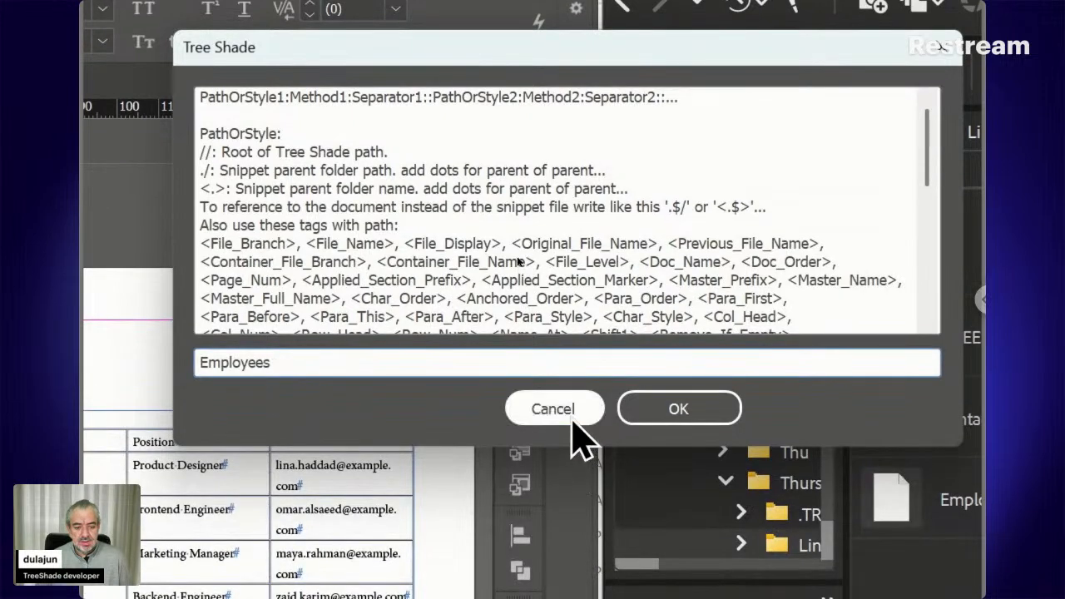
left_click(570, 517)
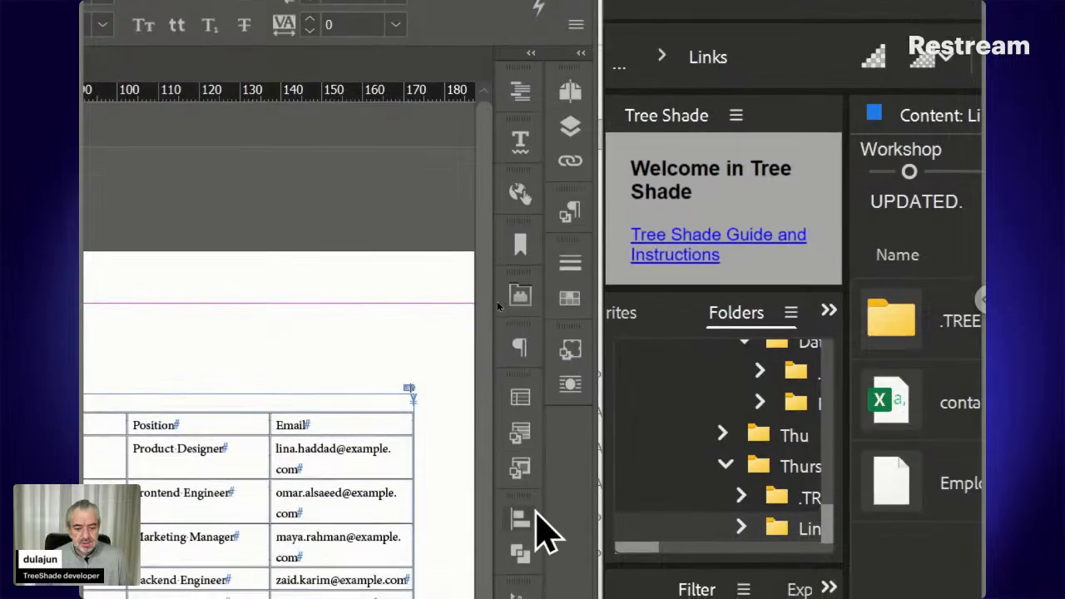
- Check the name of the custom table style in the document's table styles
left_click(519, 434)
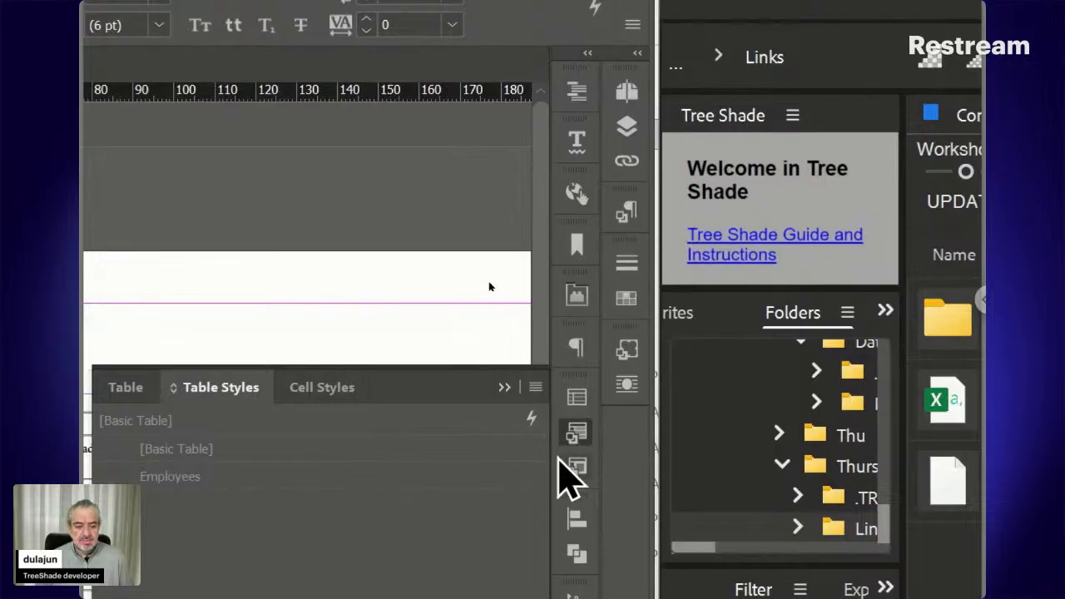
left_click(581, 434)
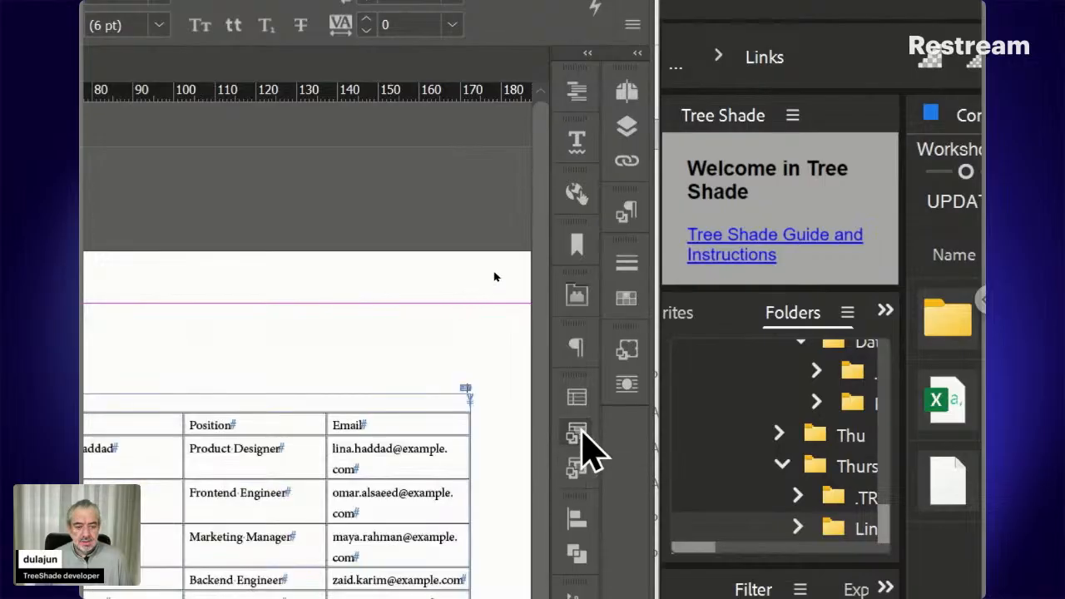
- Check the document's paragraph style names and begin the snippet's dynamic style phrase with "Employees:Table"
left_click(631, 213)
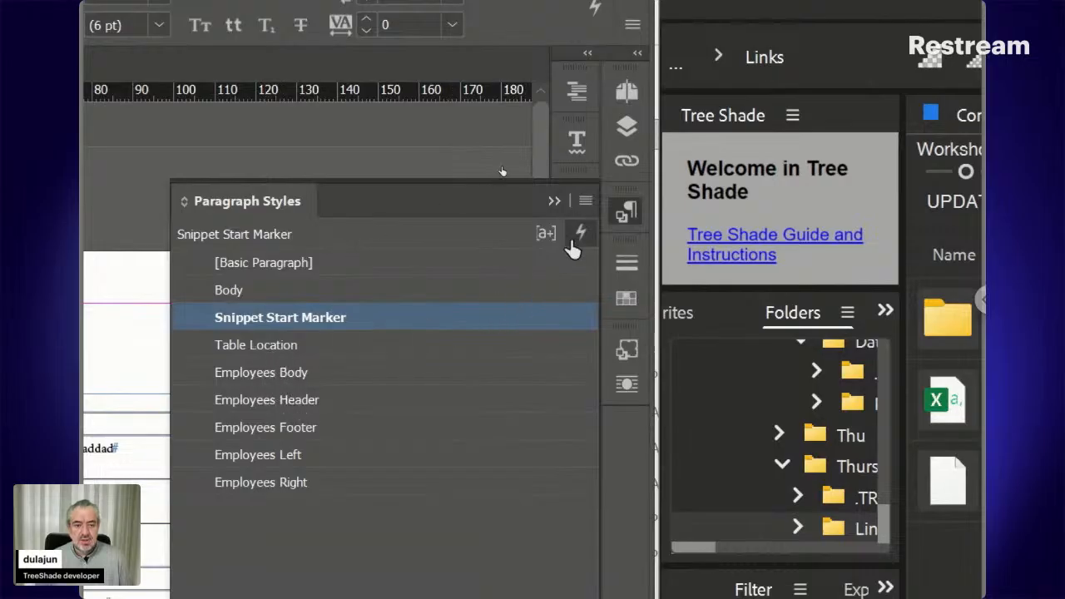
left_click(624, 214)
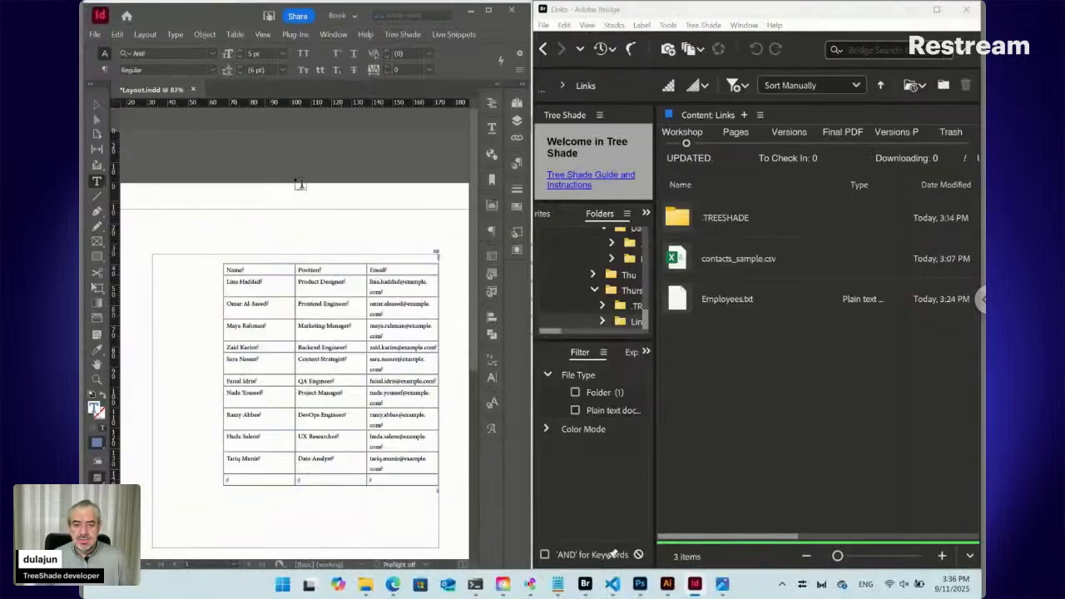
left_click(454, 35)
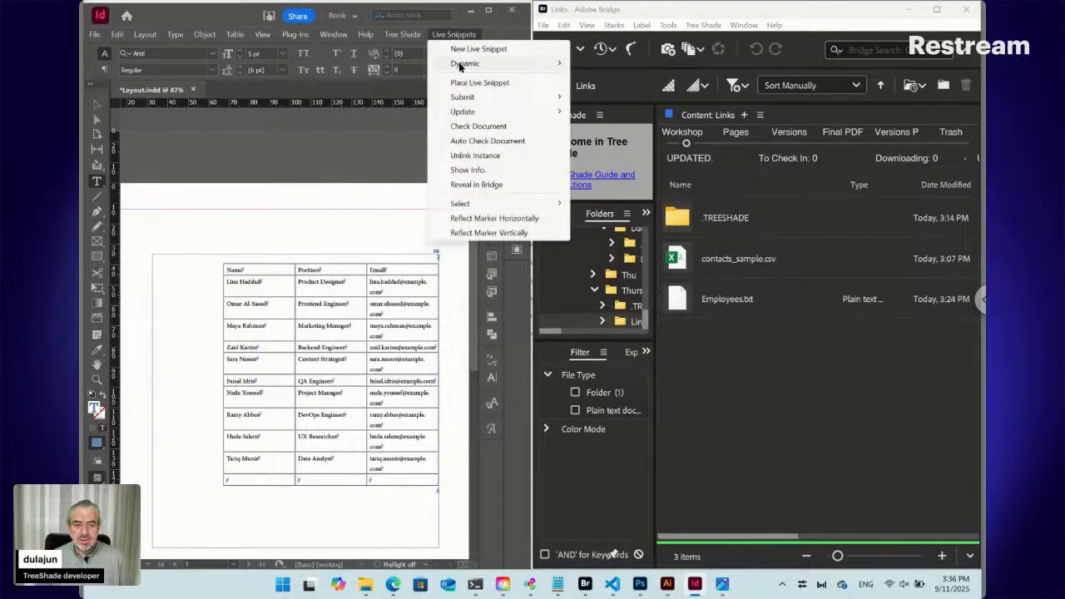
mouse_move(459, 66)
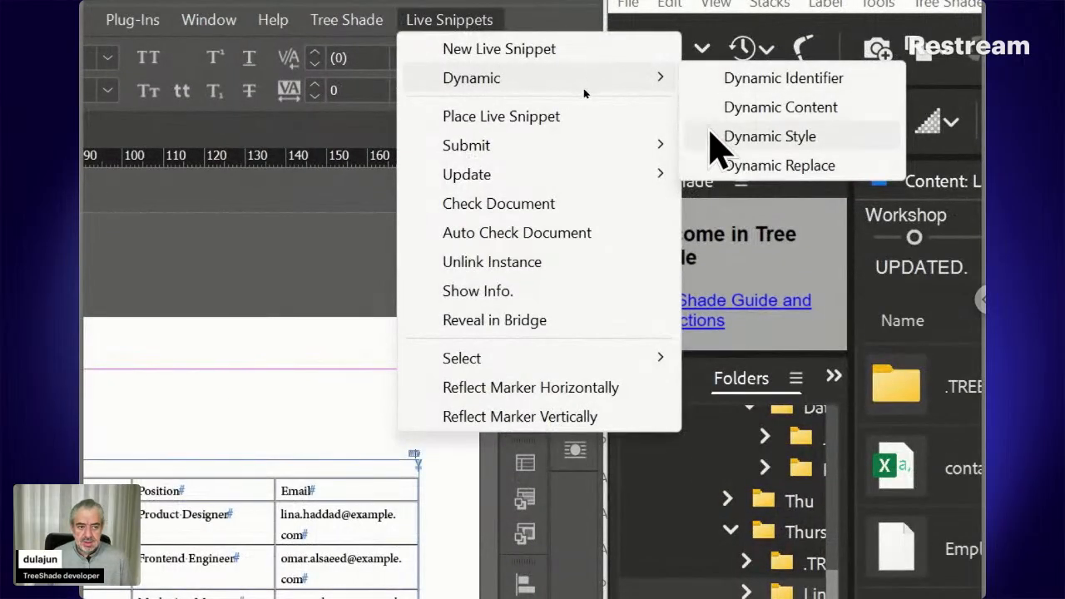
left_click(711, 136)
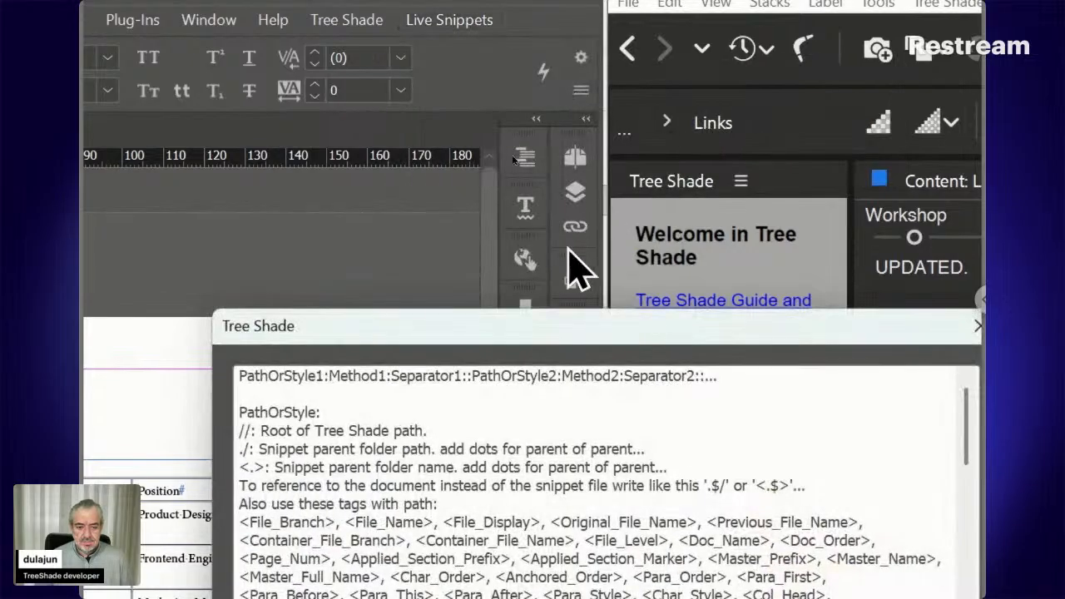
left_click_drag(567, 325, 530, 81)
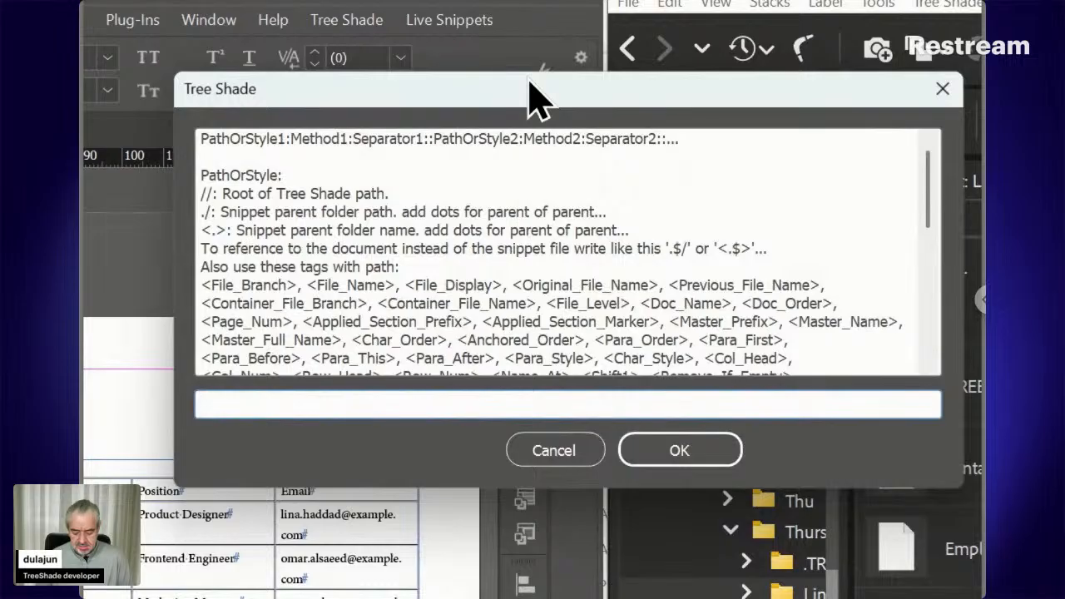
type("Employ")
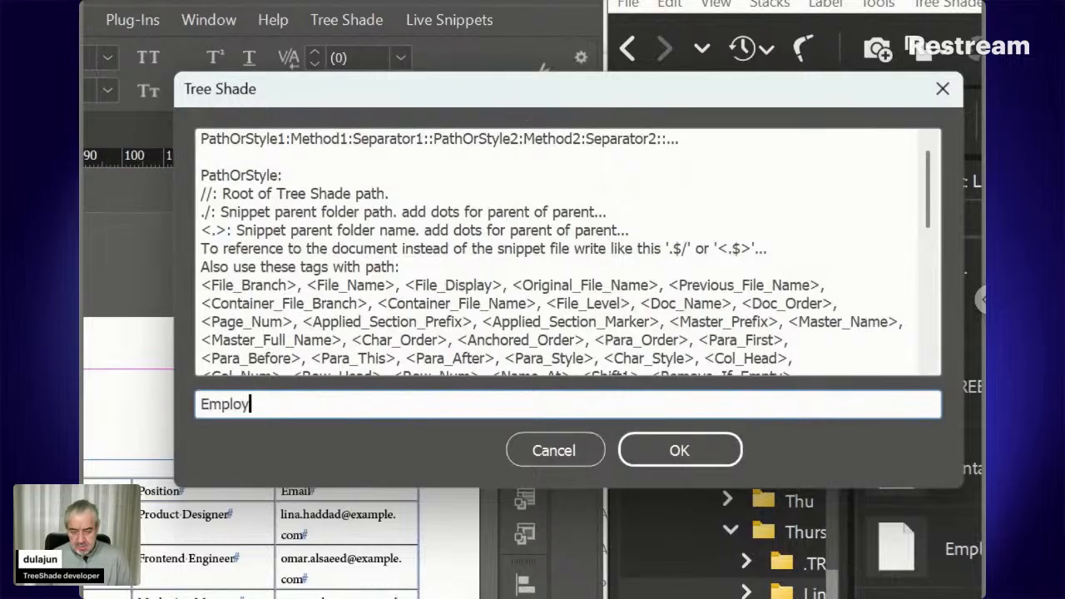
type("ees")
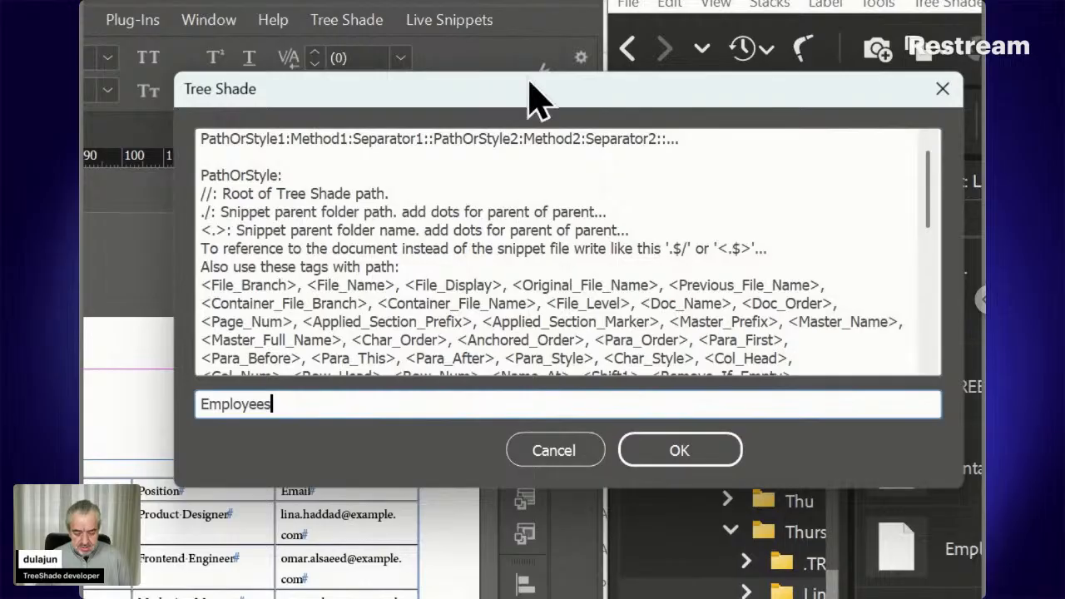
type(":")
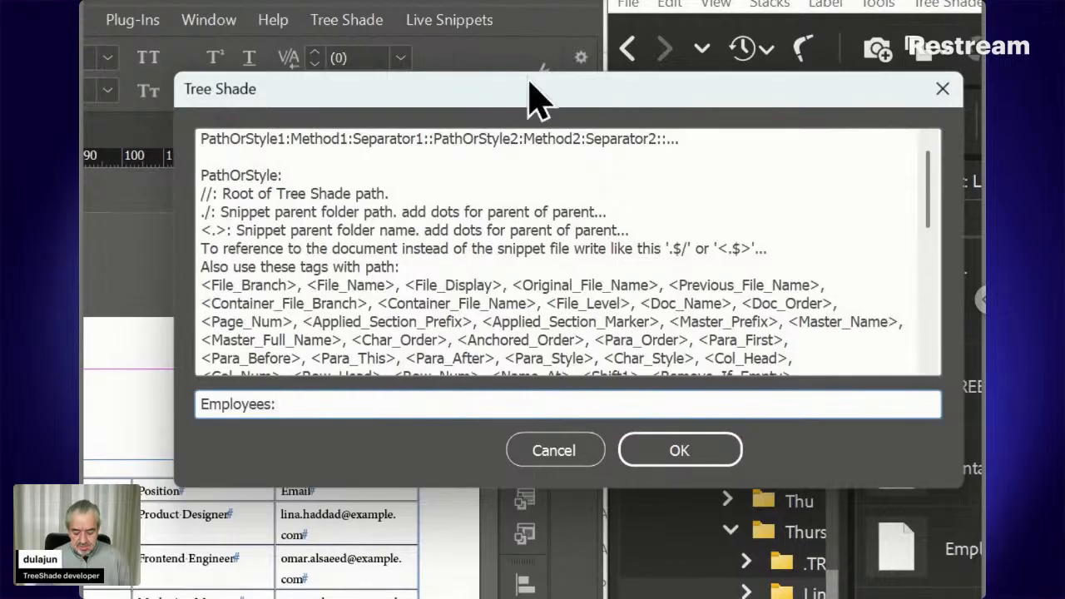
type("Table")
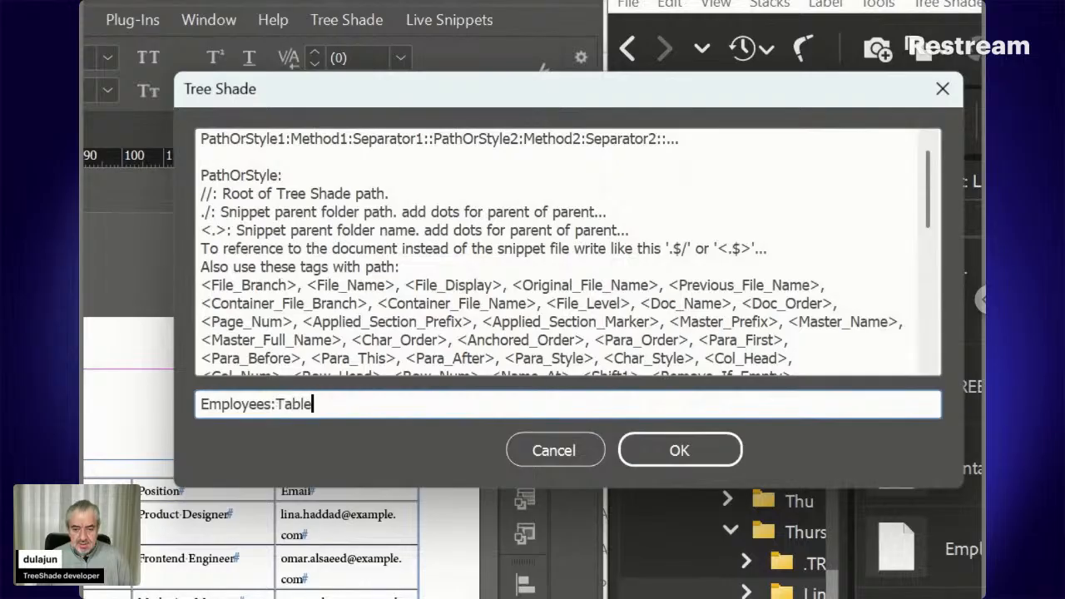
- Add "::Table Location:Para" to the end of the dynamic style phrase and apply it to the snippet
type("::")
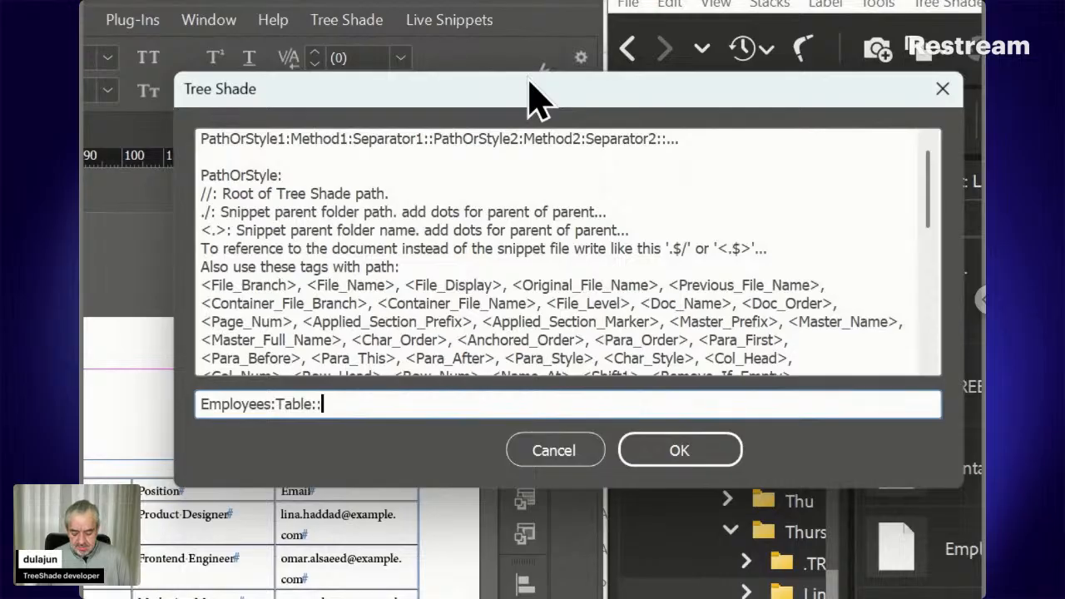
type("Table Location")
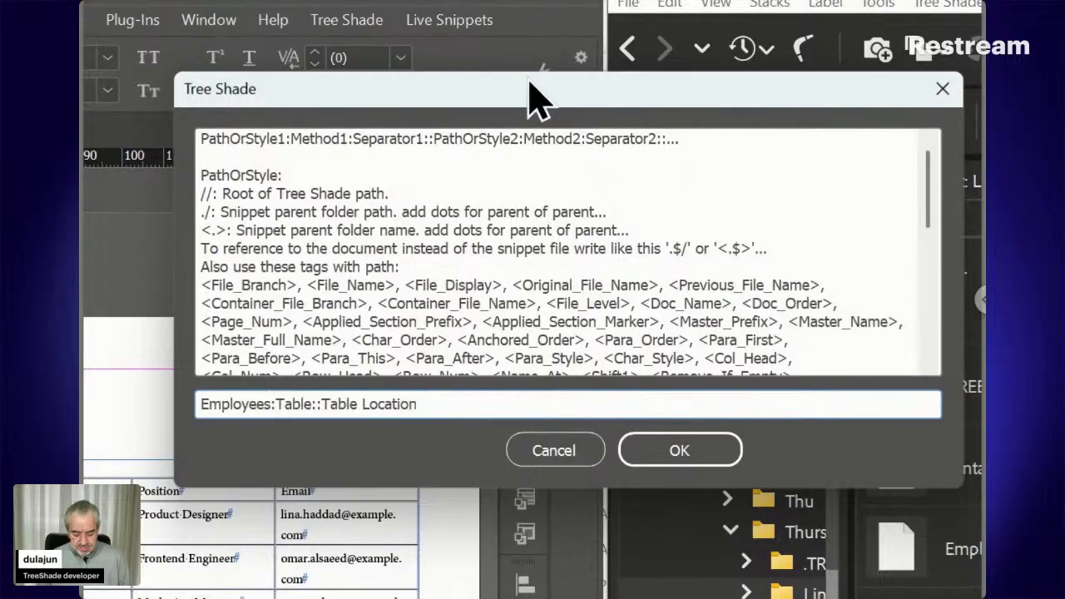
type(":")
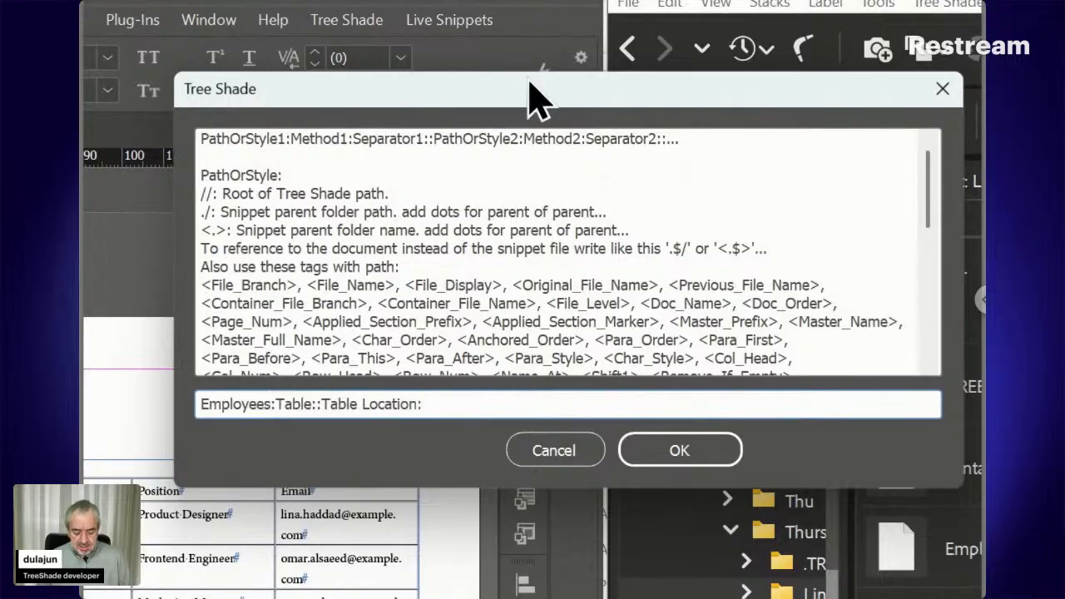
type("Para")
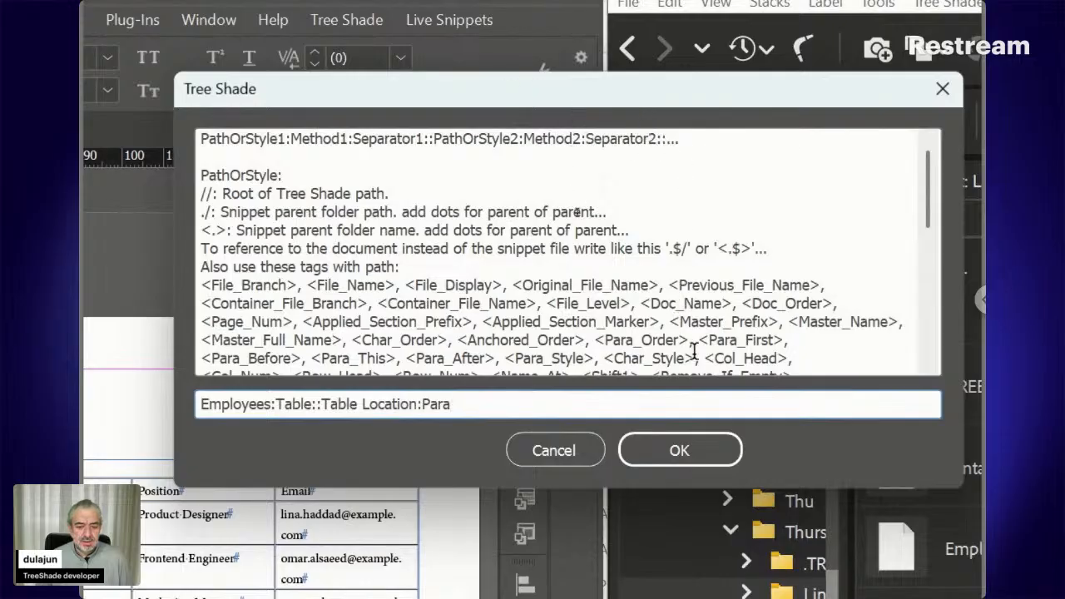
left_click(697, 449)
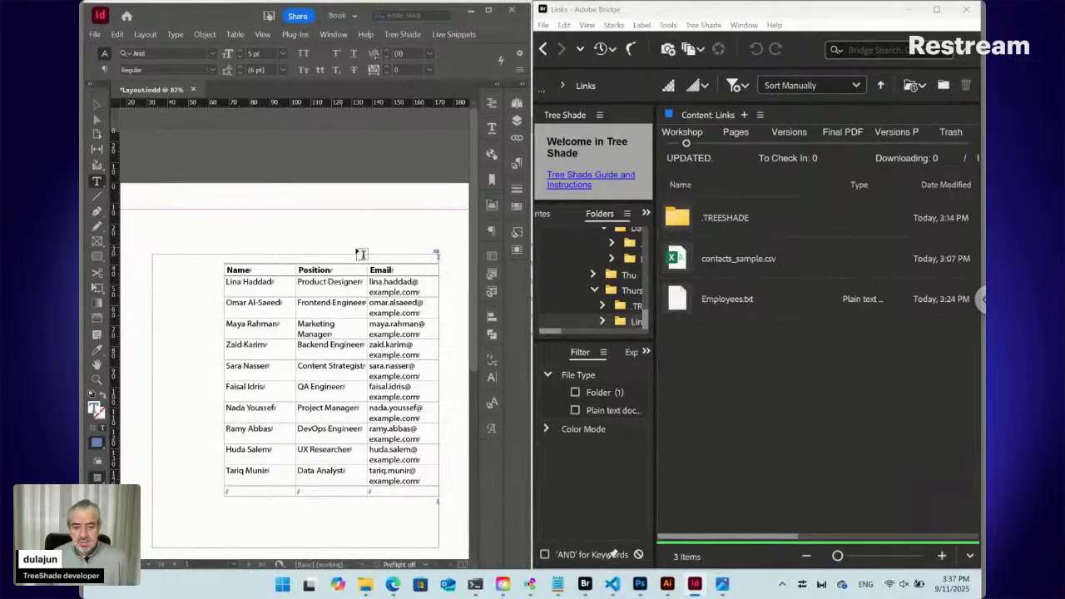
- Inspect the table's header row and check which table style is applied to the employee table
left_click(220, 270)
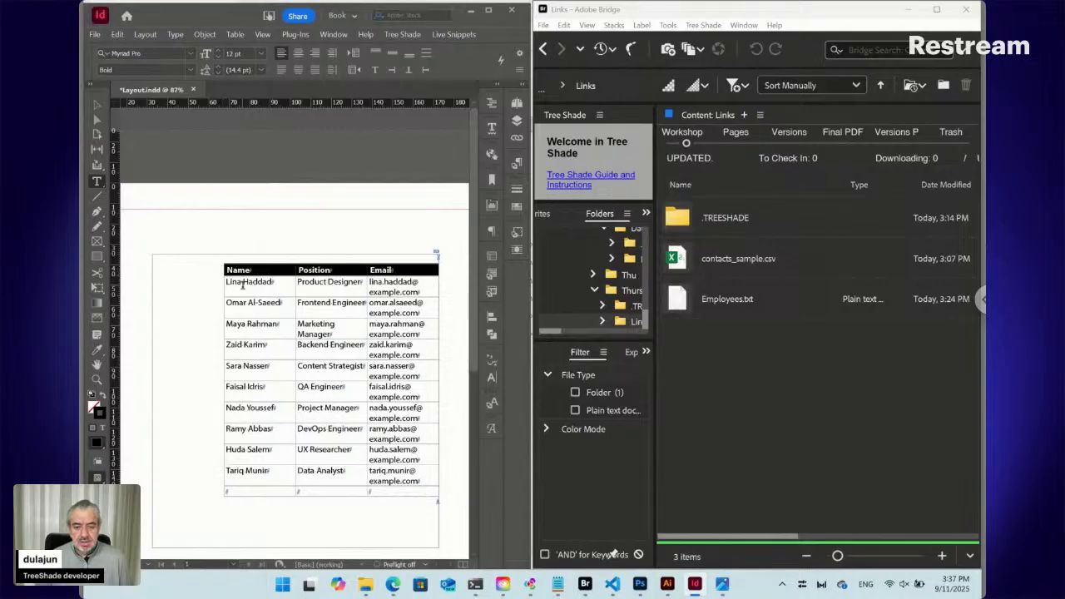
left_click(243, 284)
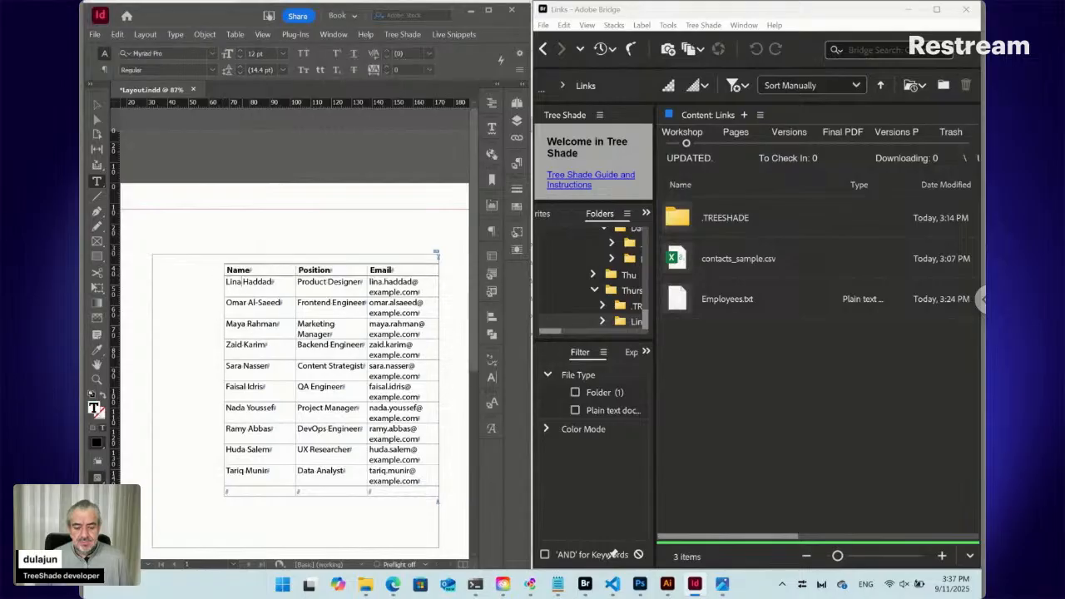
left_click(491, 275)
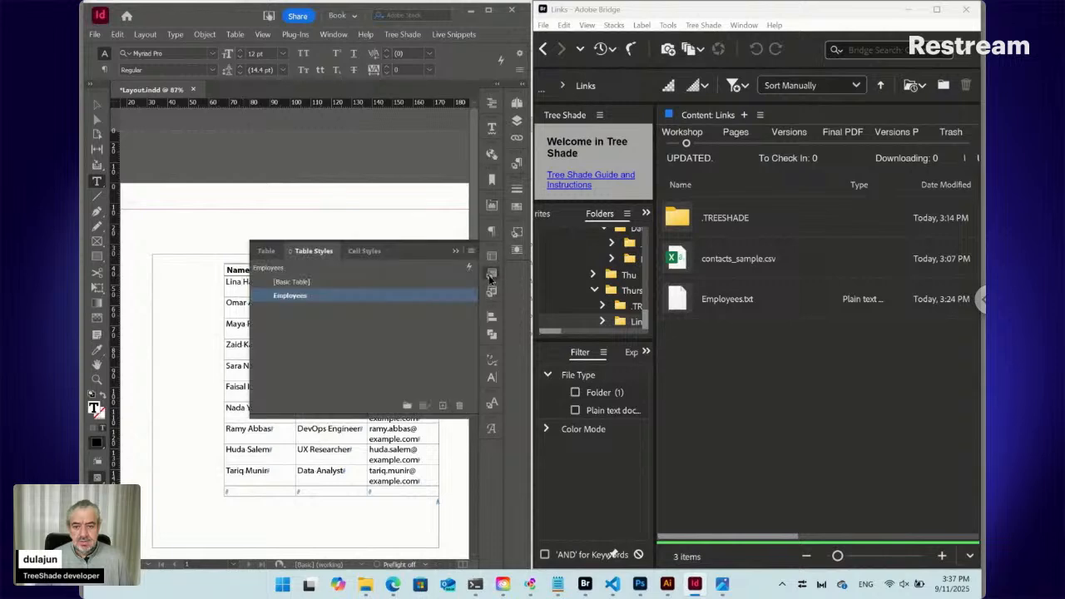
left_click(492, 272)
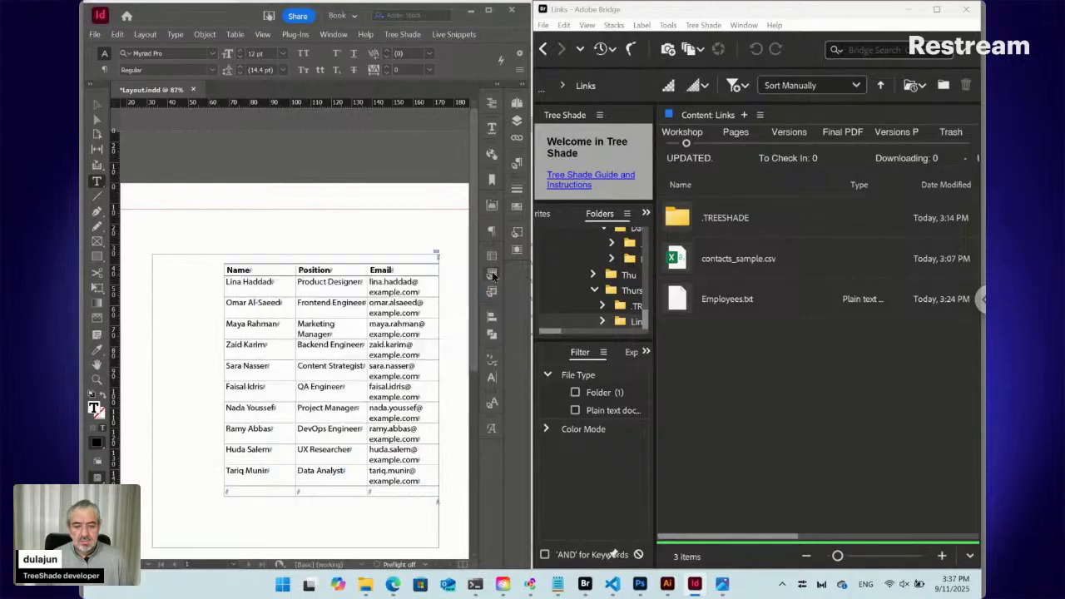
- From the snippet's start marker, append "::100%:Width" to its dynamic style phrase and apply it
left_click(436, 251)
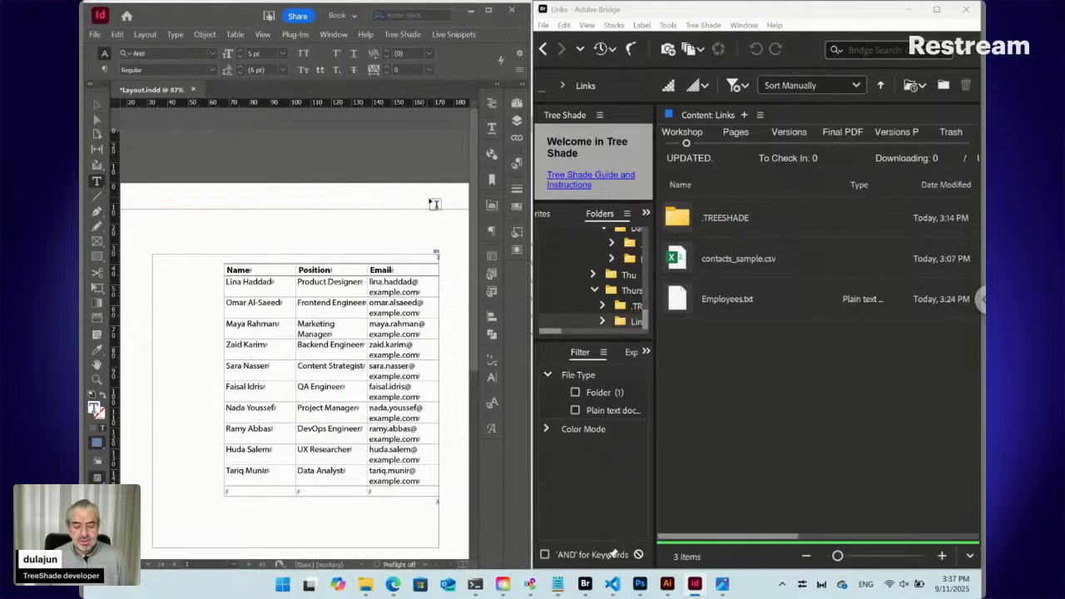
left_click(439, 253)
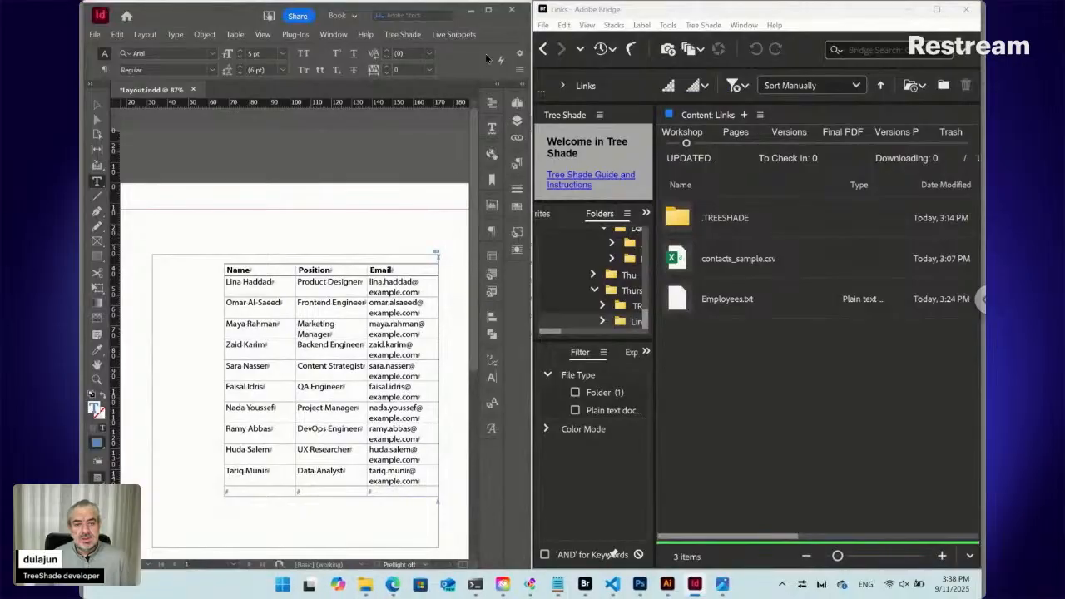
left_click(454, 34)
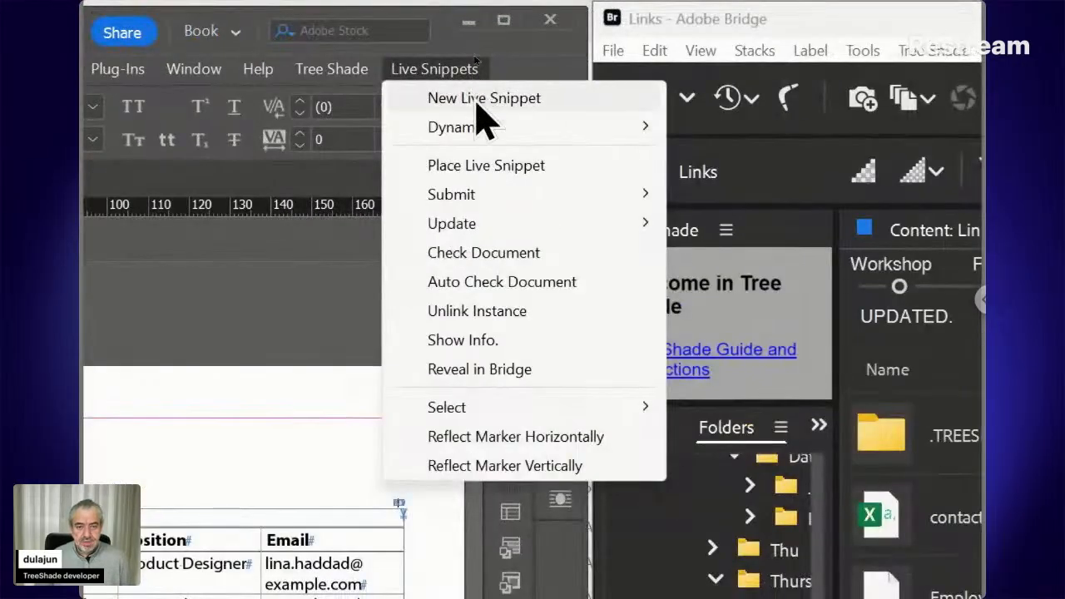
mouse_move(478, 129)
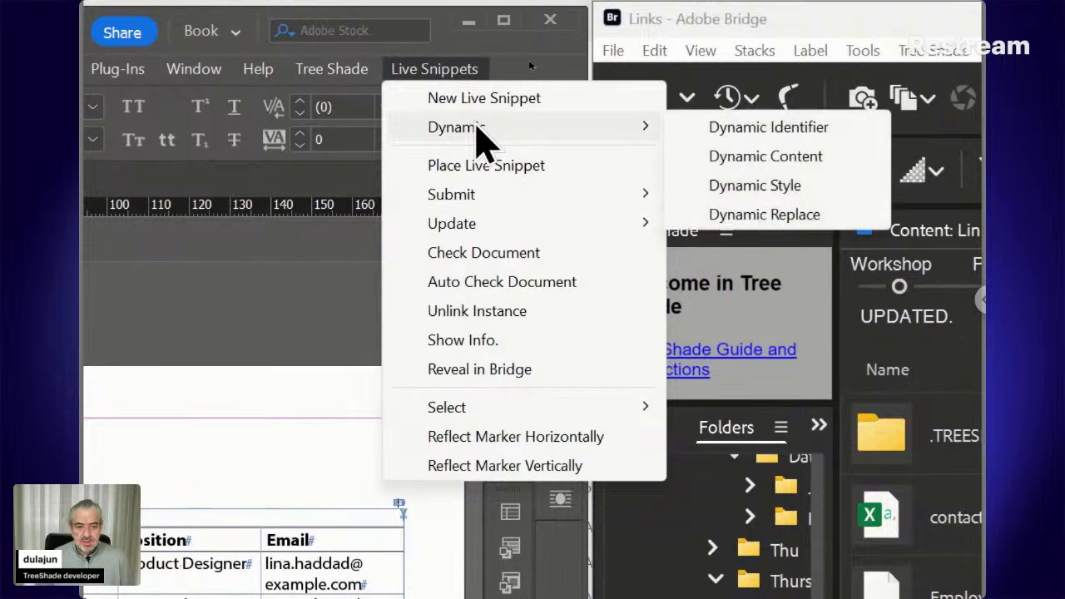
left_click(715, 184)
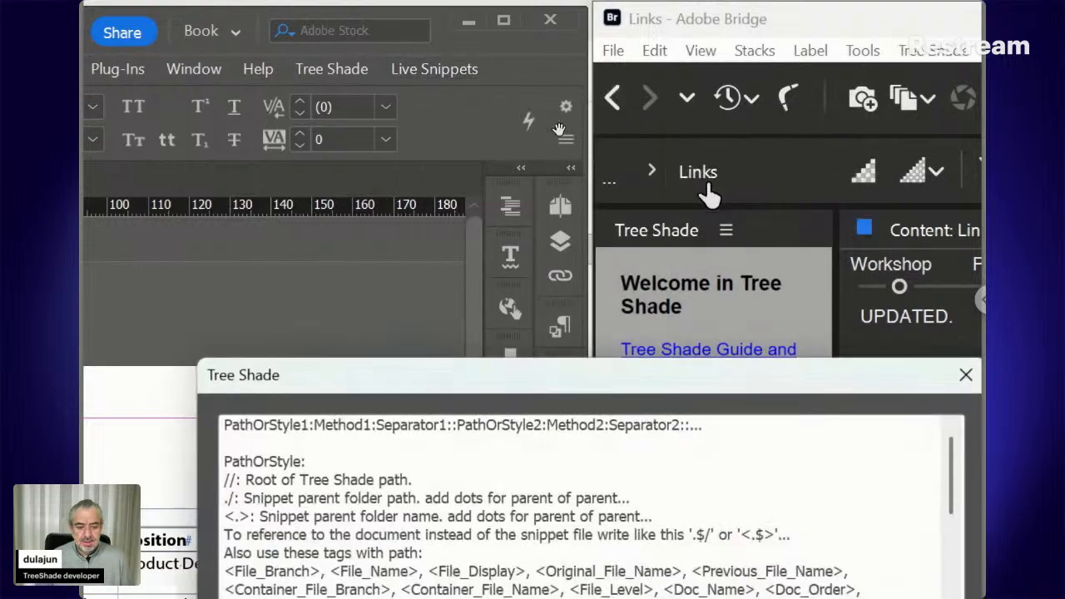
left_click_drag(571, 388, 525, 140)
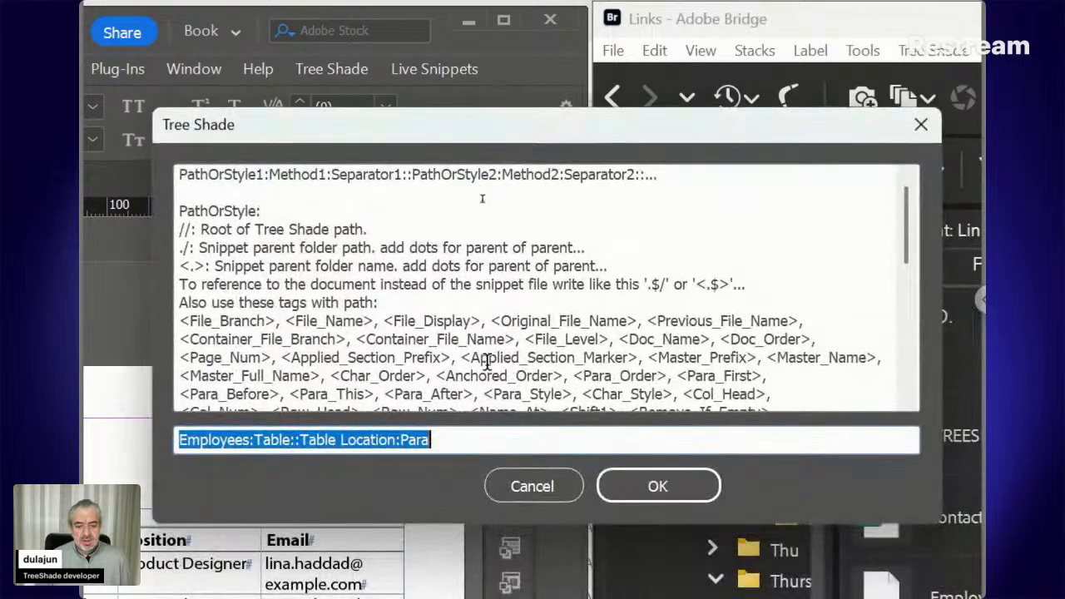
left_click(495, 431)
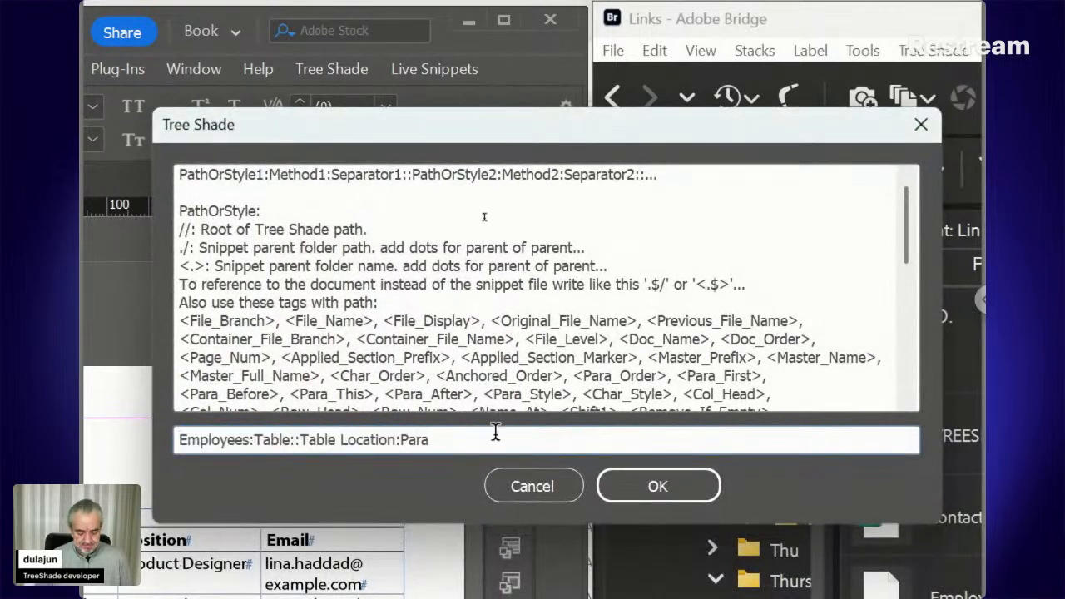
type("::")
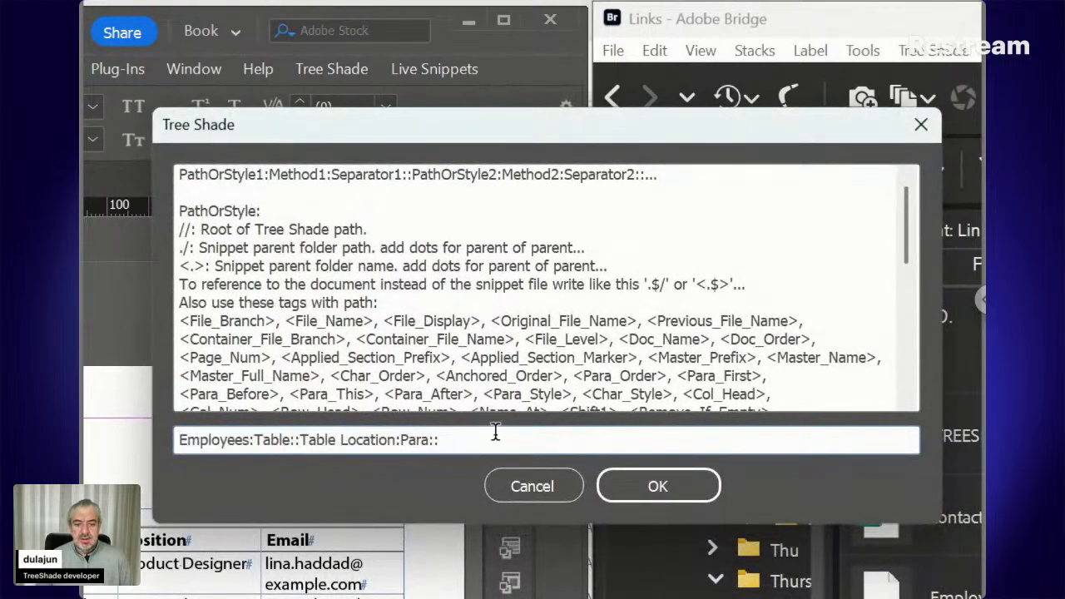
type("1")
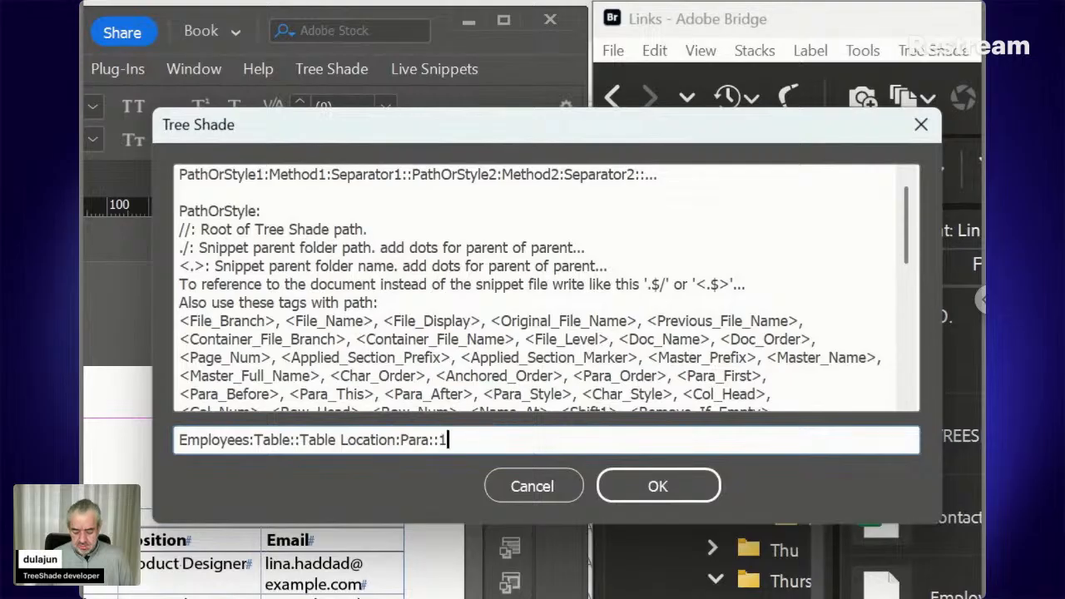
type("00%")
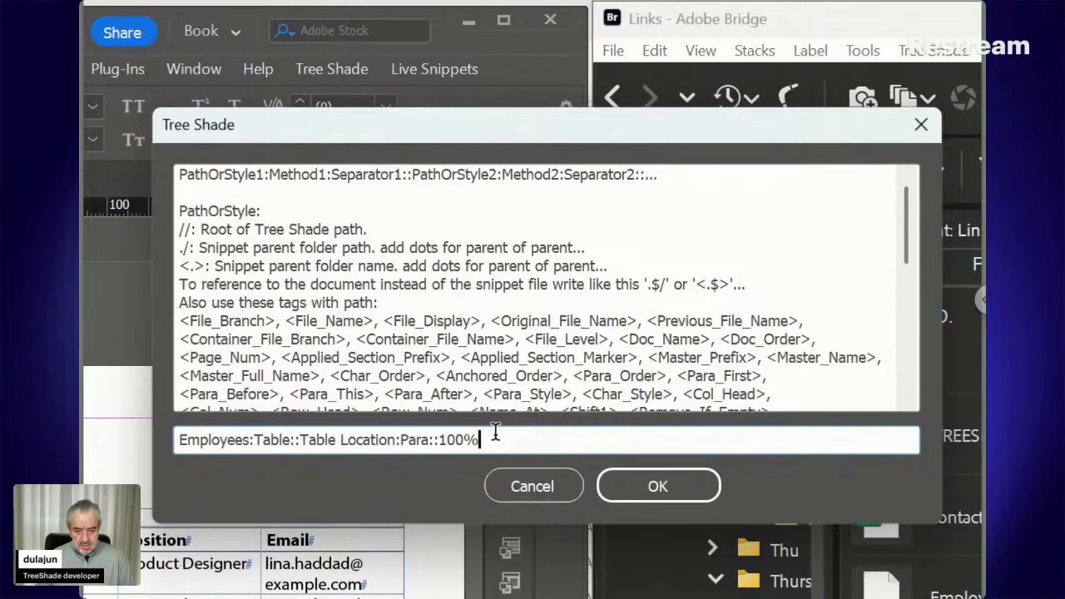
type(":Width")
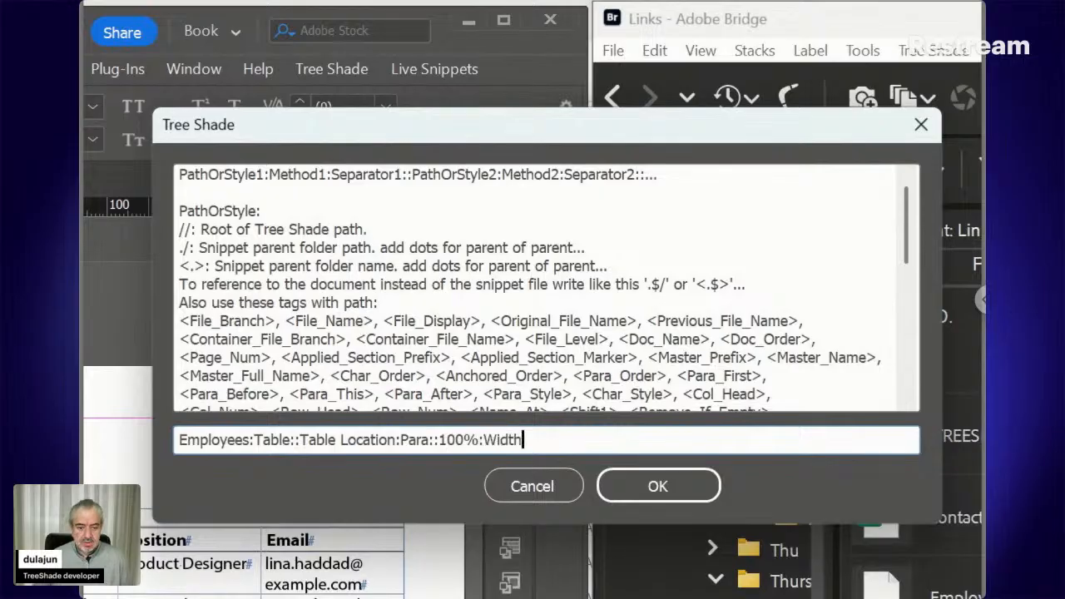
left_click(642, 497)
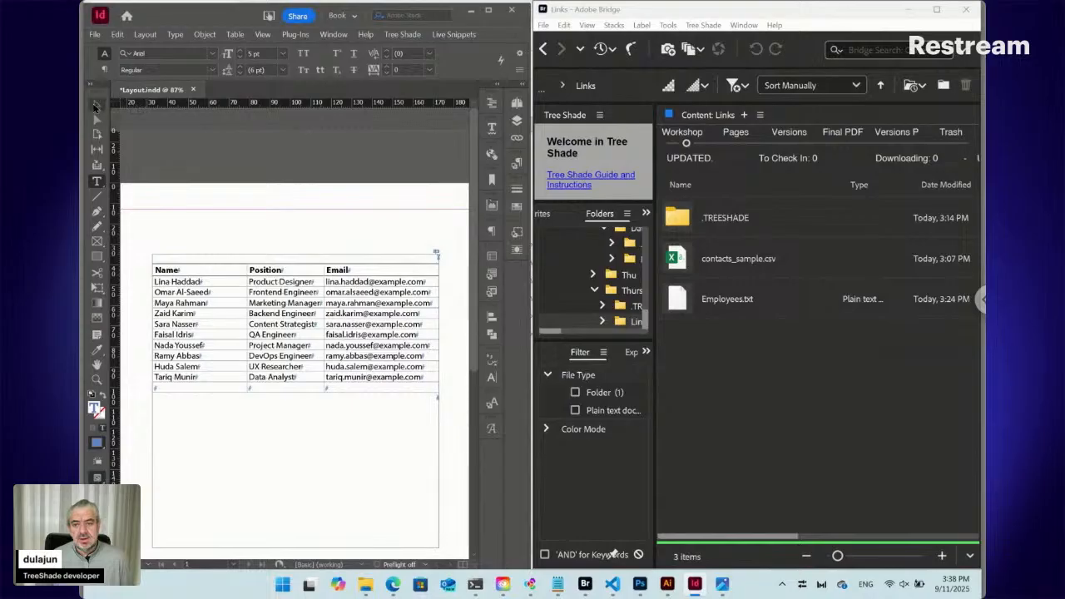
- Move the table's text frame to the page's upper-left margin corner and widen it to the right margin, about 184.6 mm
left_click(96, 104)
left_click(332, 413)
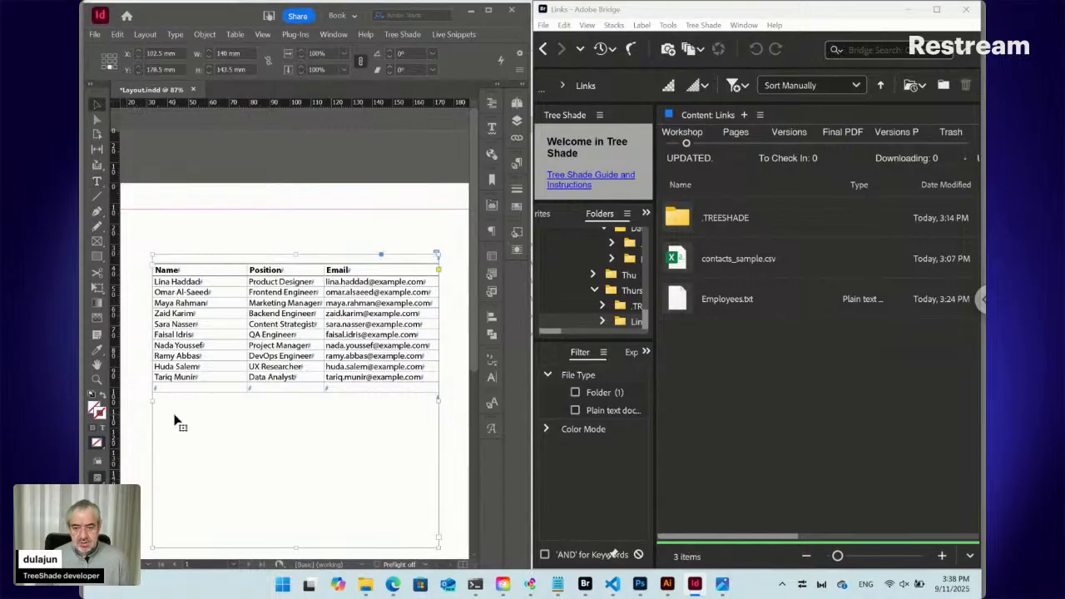
key("ctrl+0")
left_click_drag(236, 325, 209, 297)
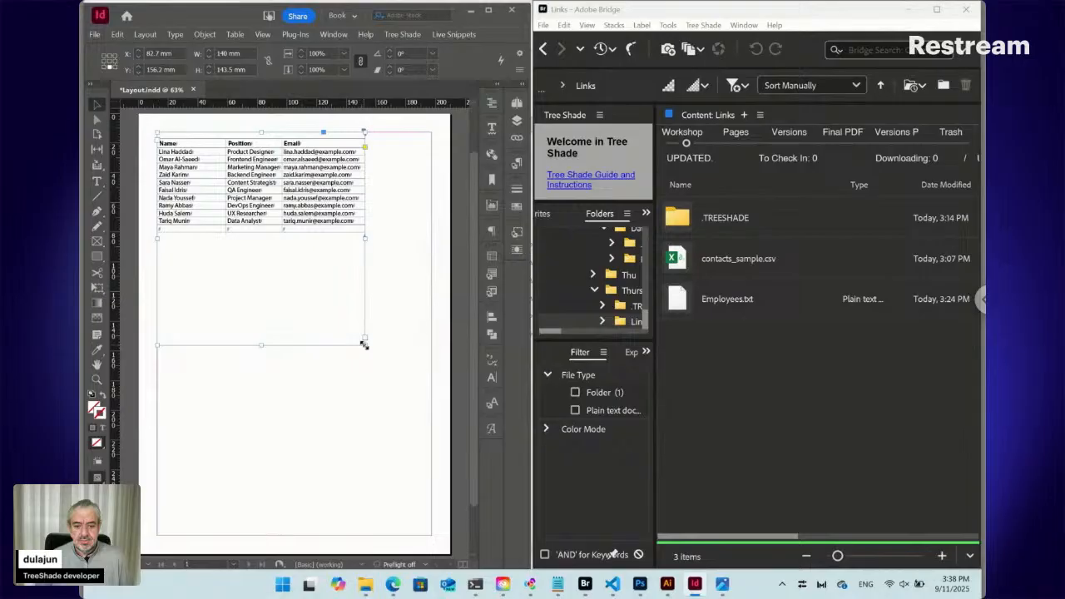
left_click_drag(364, 344, 430, 349)
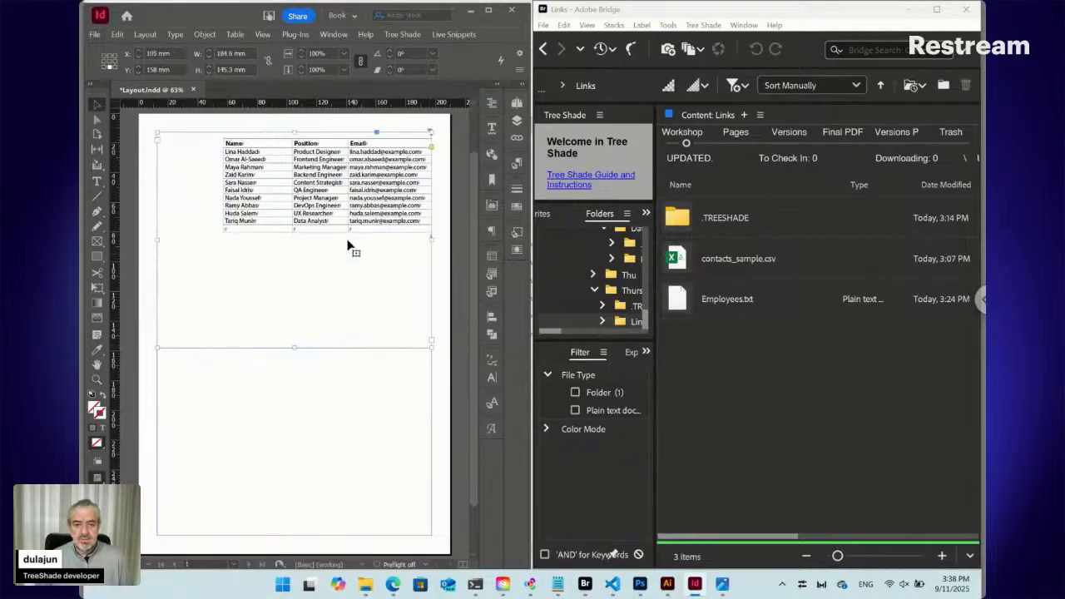
- Update the selected employee table snippet so the table refits the widened text frame
double_click(335, 188)
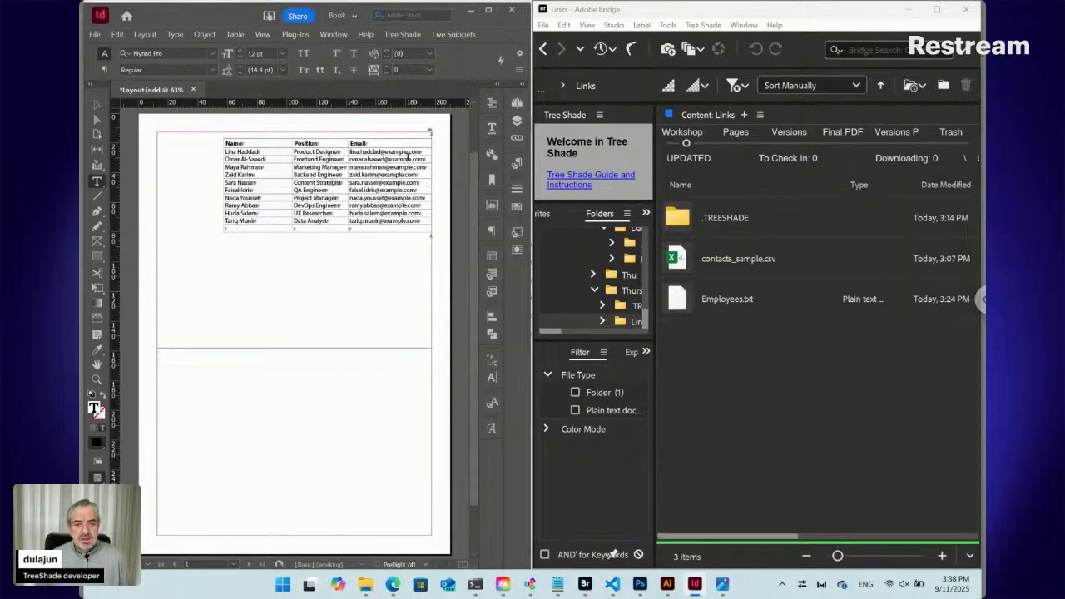
left_click(468, 38)
mouse_move(478, 112)
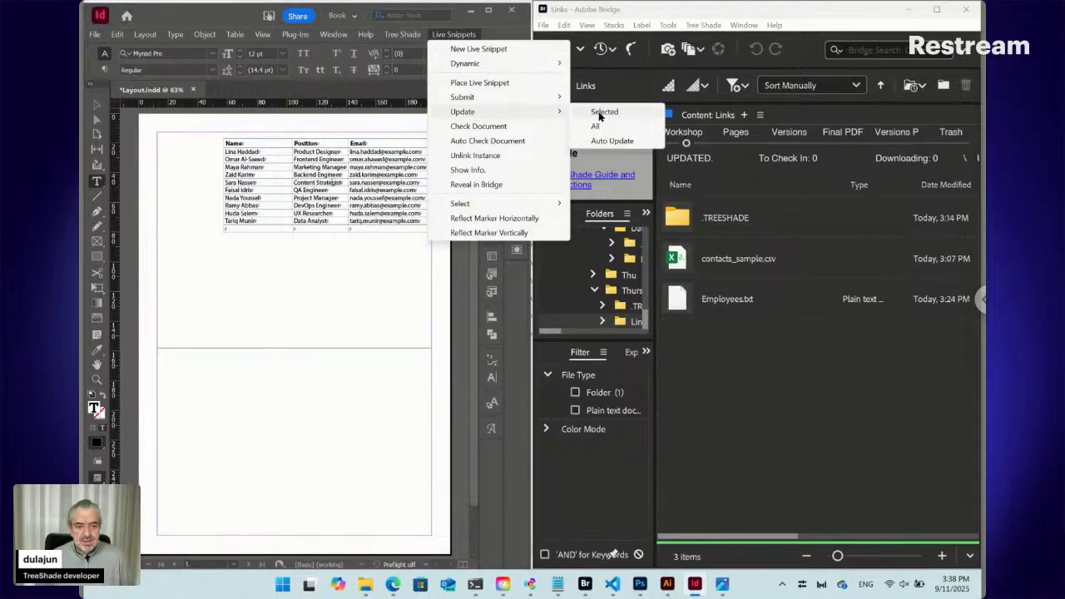
left_click(600, 113)
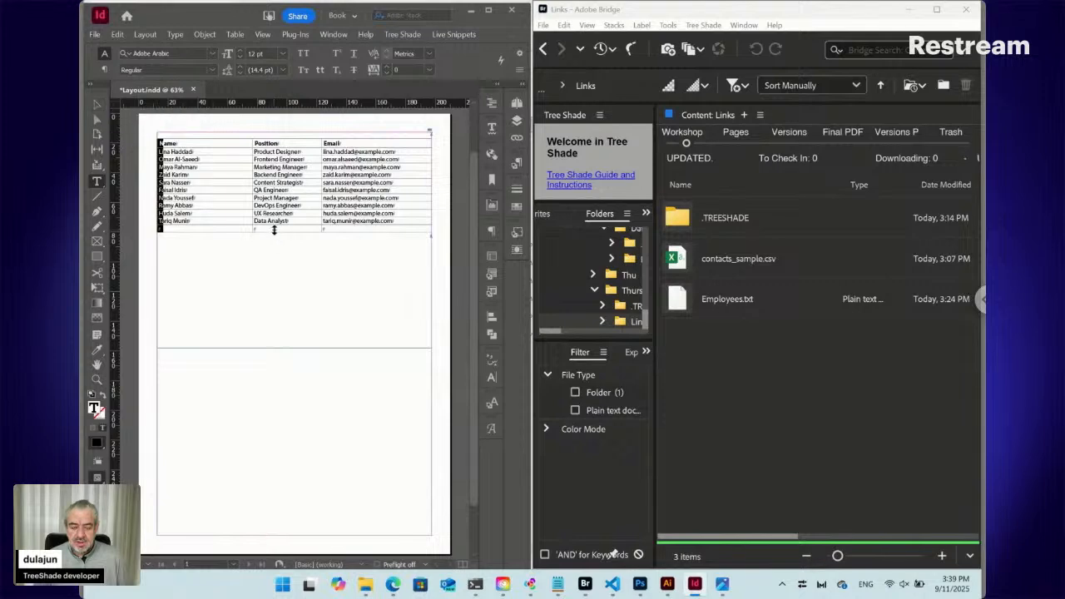
- Open contacts_sample.csv from Bridge in the code editor, delete the empty line at the end, and close the file
left_click_drag(241, 229, 328, 230)
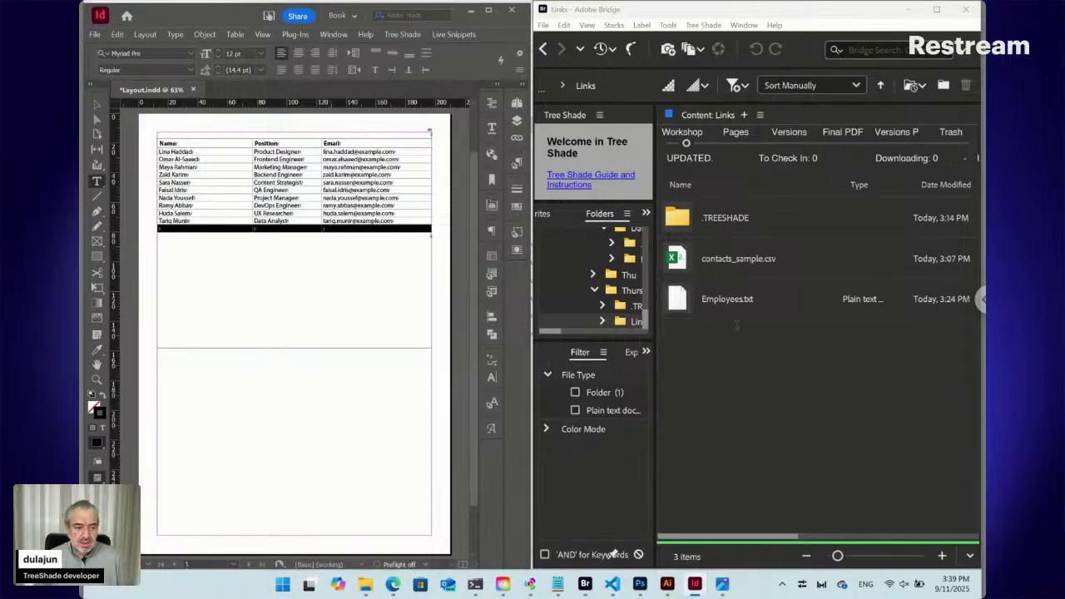
left_click(681, 261)
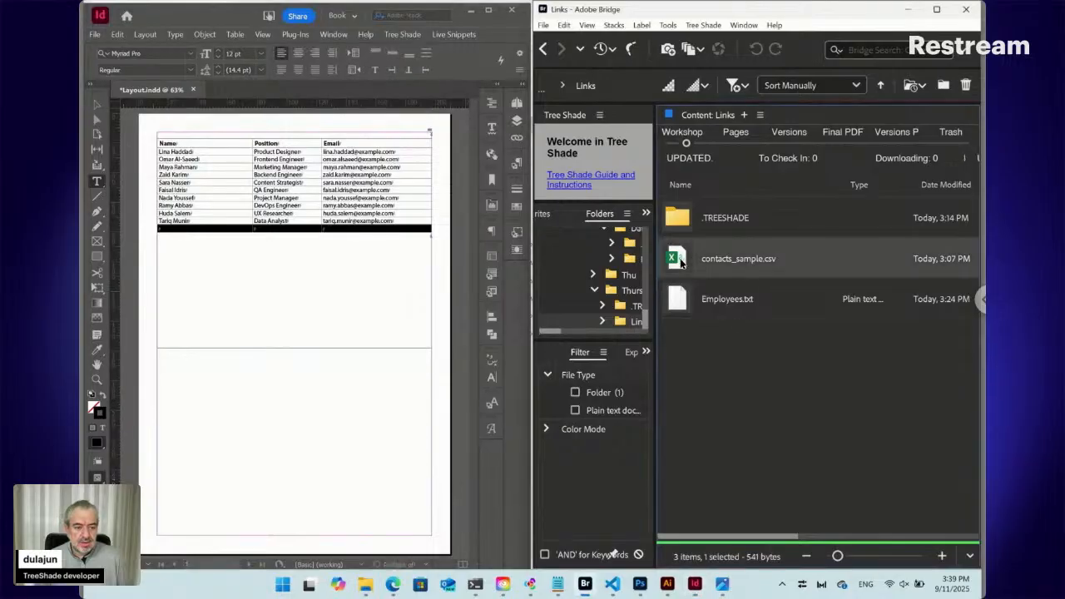
left_click_drag(678, 259, 648, 275)
key("alt+Tab")
key("alt+Tab")
key("alt+Tab")
key("alt+Tab")
key("alt+Tab")
key("alt+Tab")
key("alt+Tab")
key("alt+Tab")
key("alt+Tab")
key("alt+Tab")
left_click(182, 200)
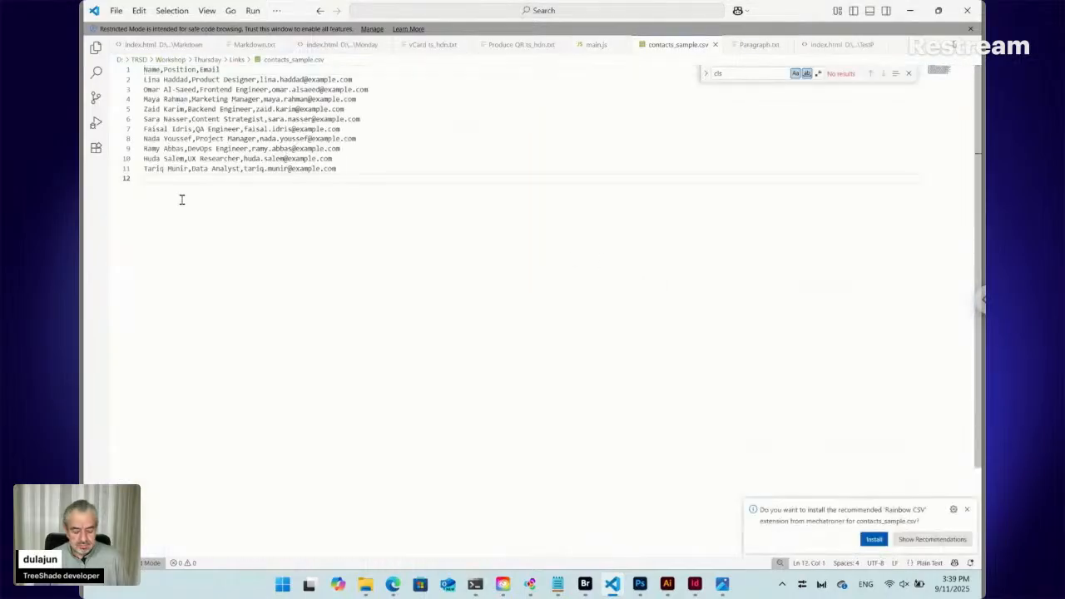
key("BackSpace")
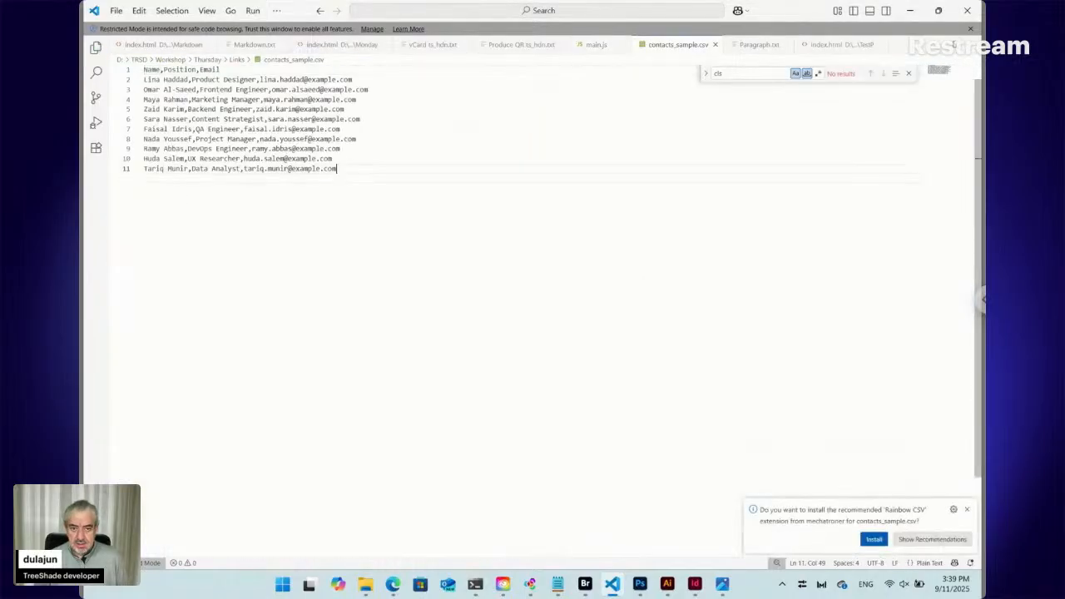
left_click(714, 44)
- Switch back to InDesign and update the selected table snippet from the edited CSV
key("alt+Tab")
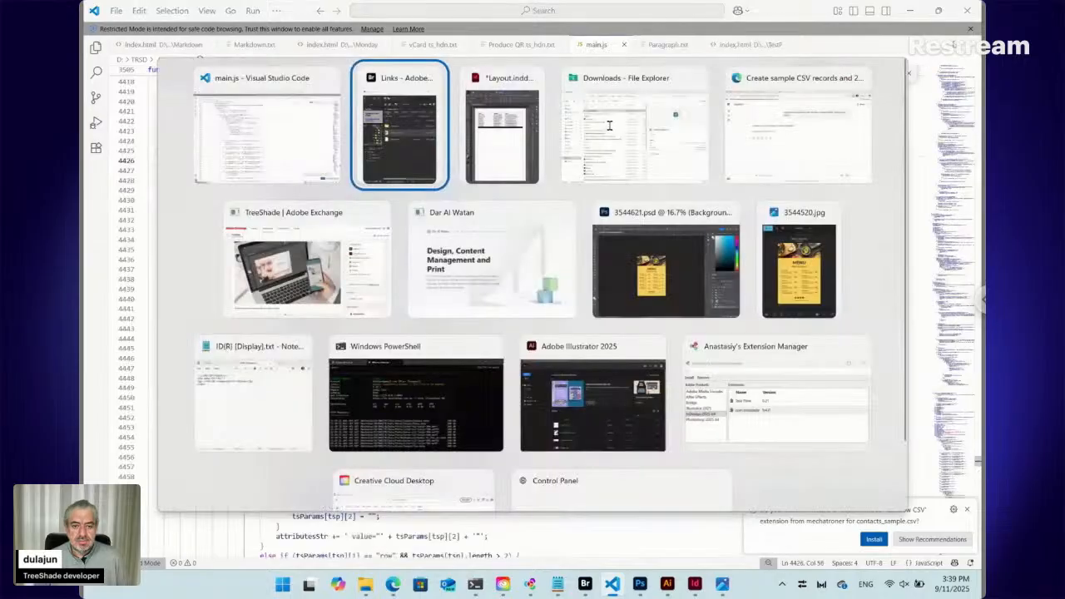
key("alt+Tab")
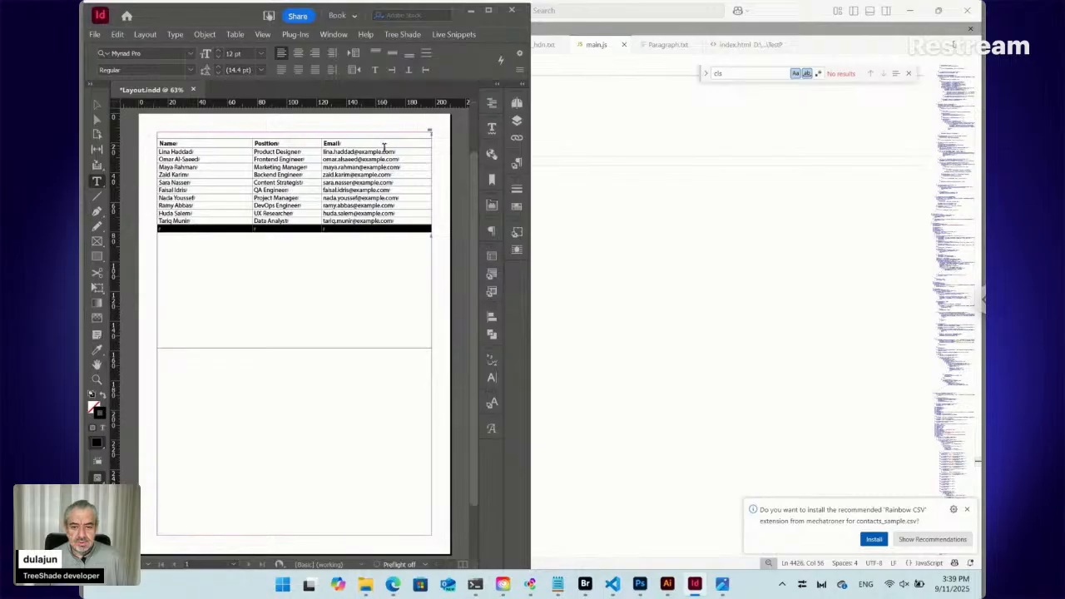
left_click(385, 150)
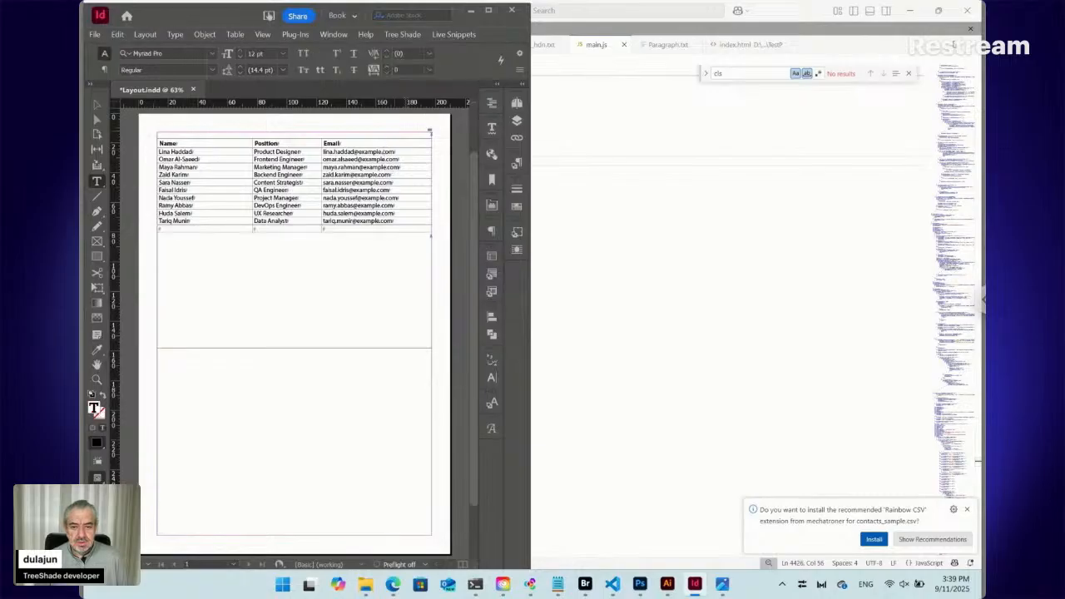
left_click(459, 35)
mouse_move(468, 112)
left_click(594, 111)
left_click(286, 226)
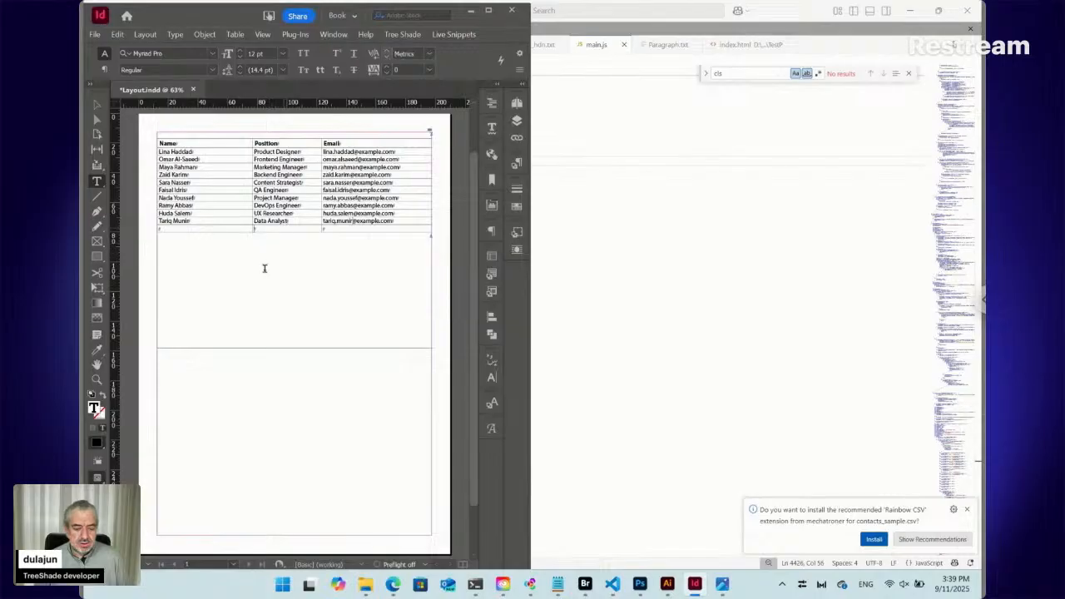
- Reopen contacts_sample.csv from Bridge, check how the file ends, and close it
left_click(614, 585)
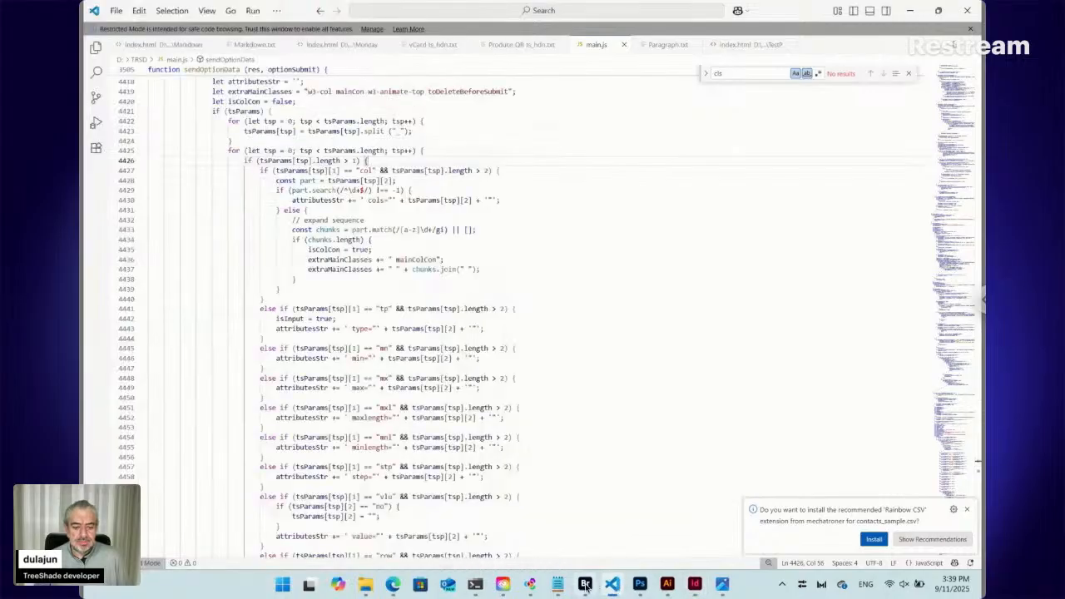
left_click(585, 584)
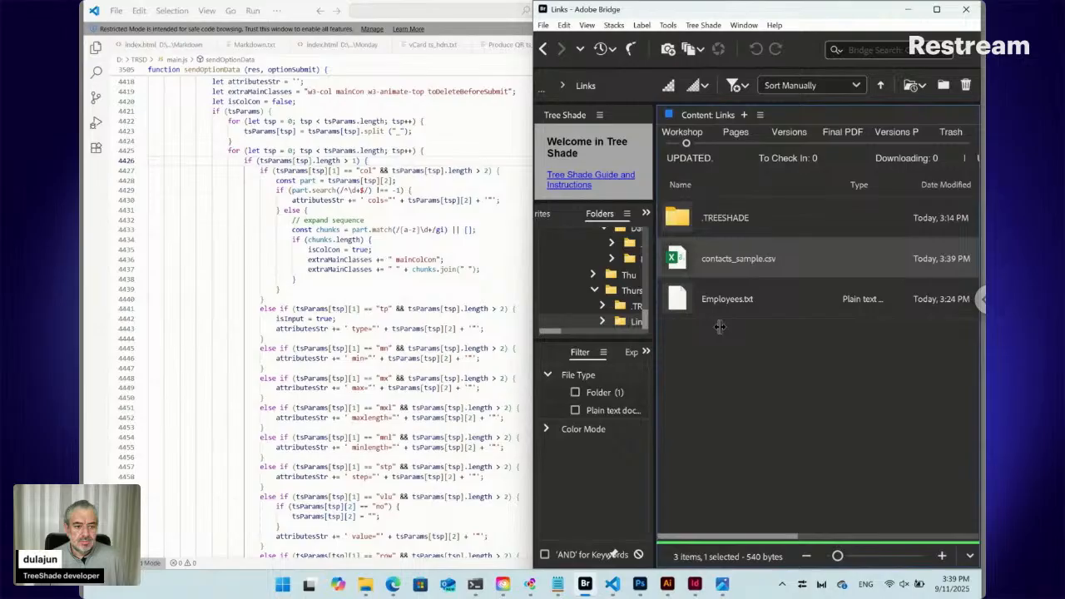
left_click_drag(720, 326, 540, 259)
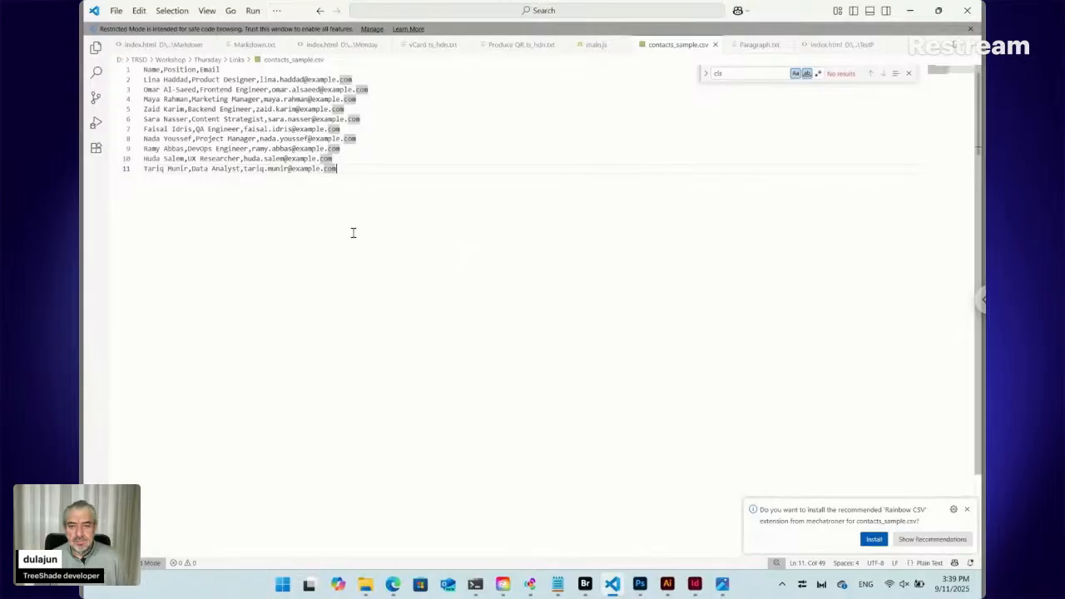
key("Up")
left_click(714, 44)
left_click(586, 584)
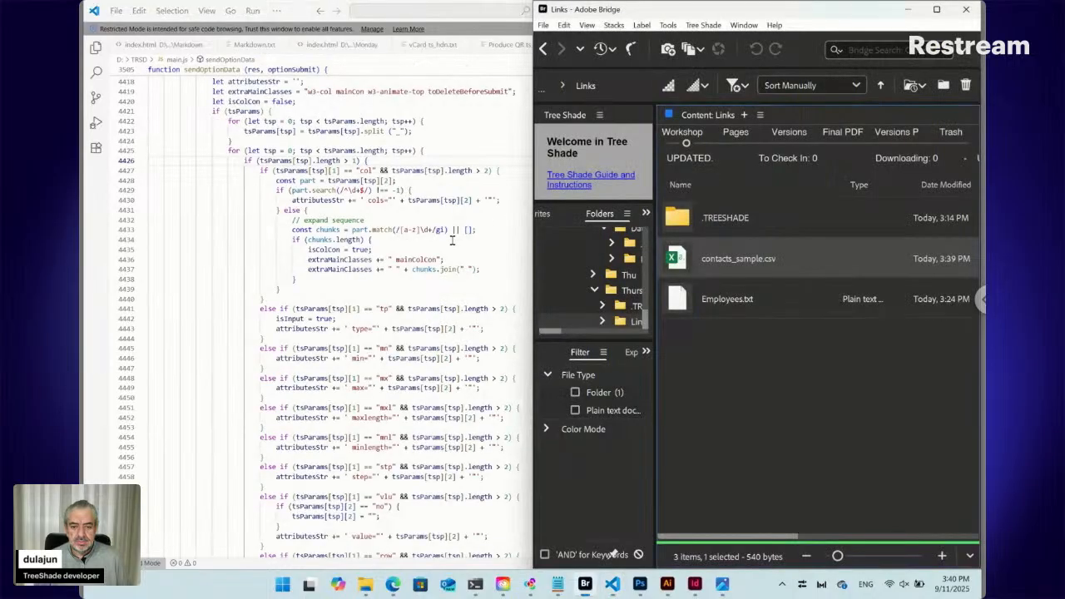
- Return to the InDesign layout and run the update on the selected employee snippet again
left_click(695, 584)
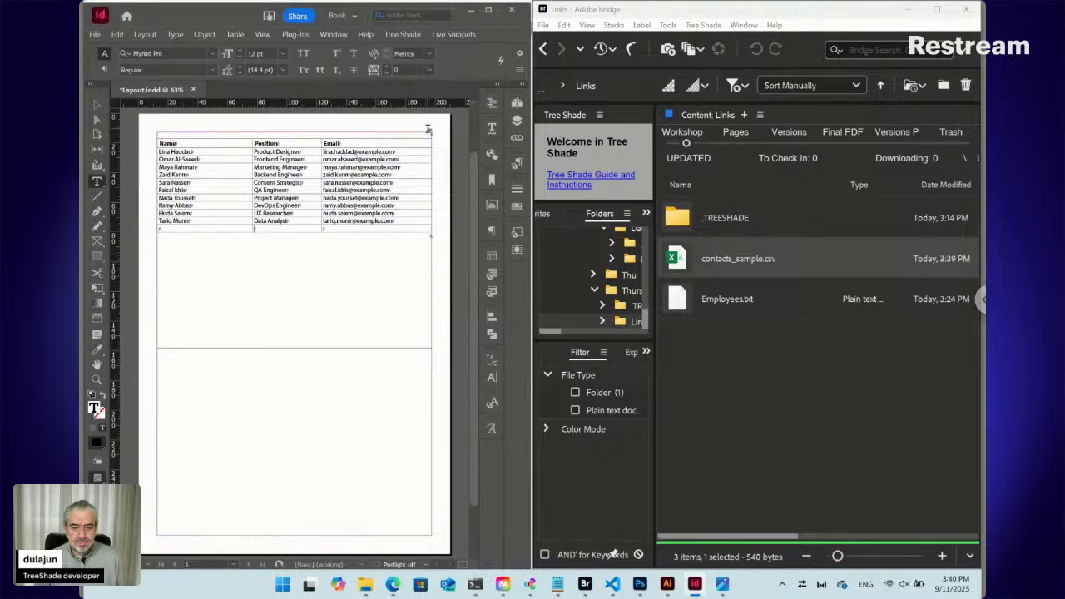
left_click(453, 34)
mouse_move(502, 111)
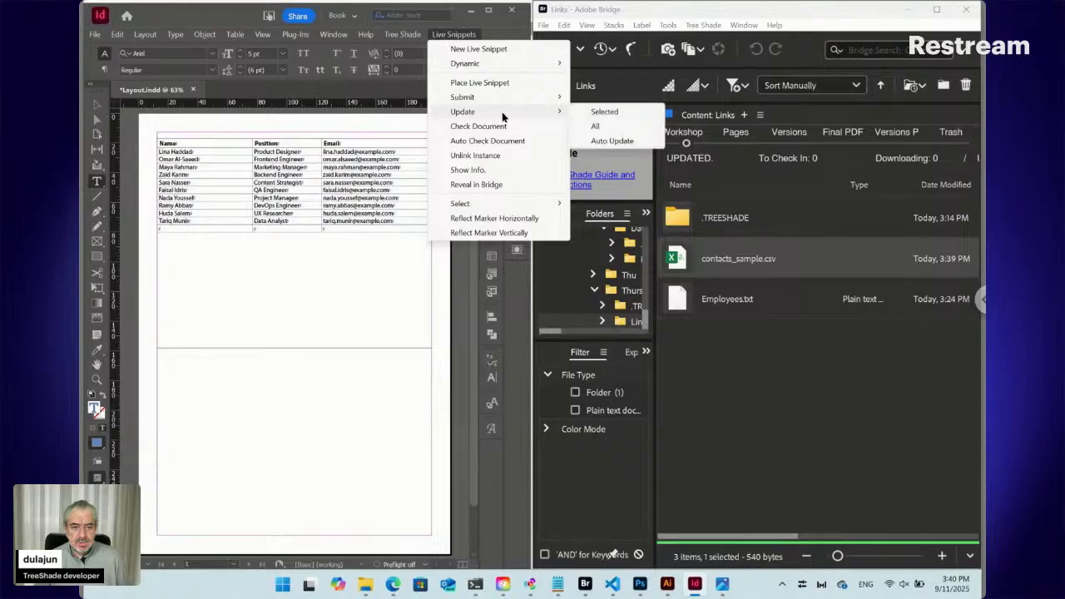
left_click(604, 111)
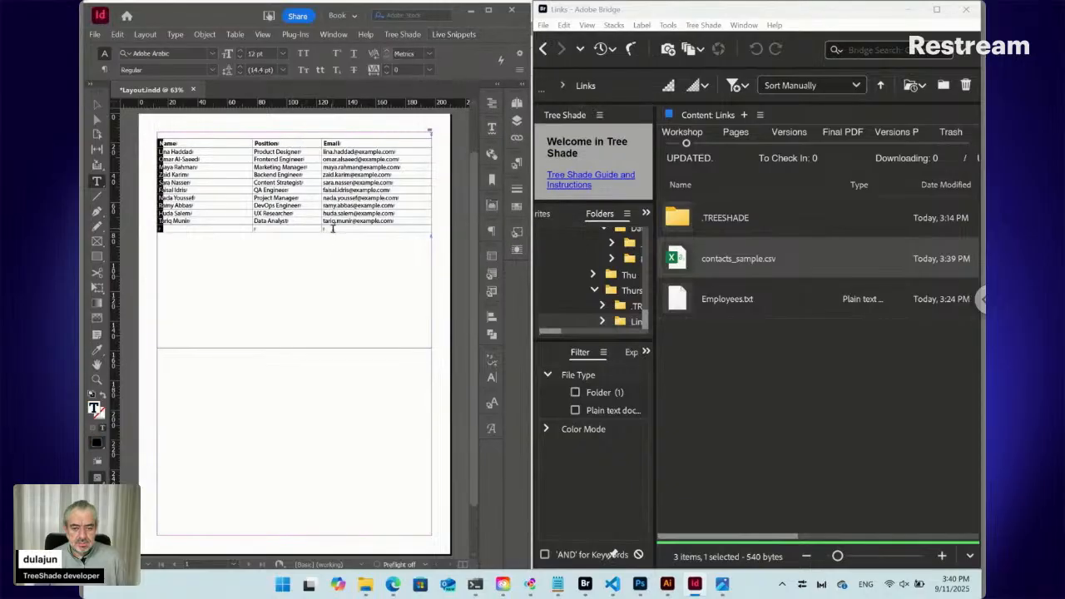
- Delete the table's empty last row and the six employee rows above it
left_click(152, 228)
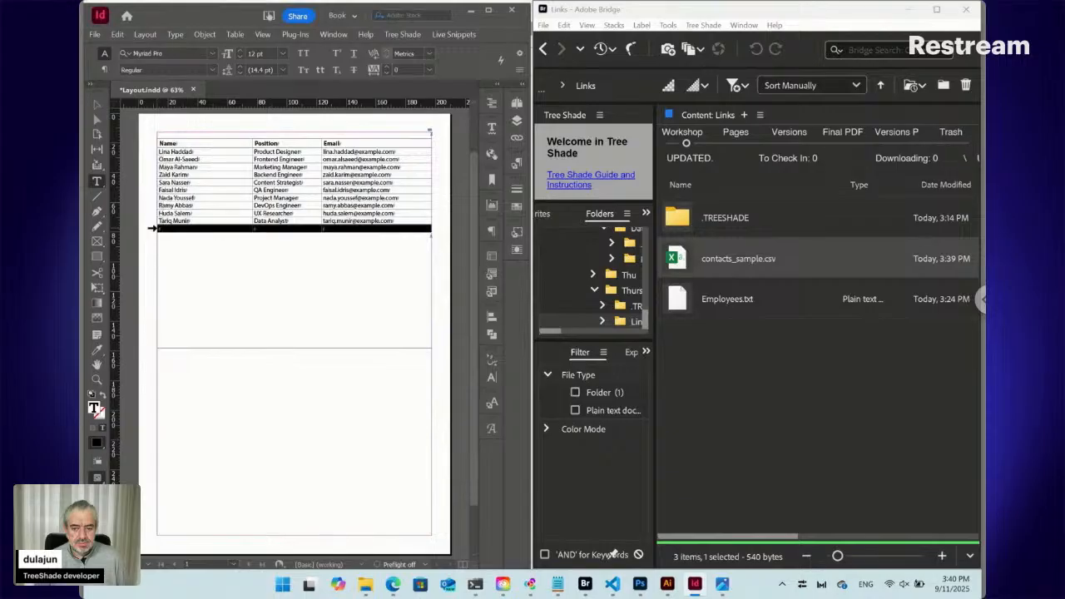
key("ctrl+BackSpace")
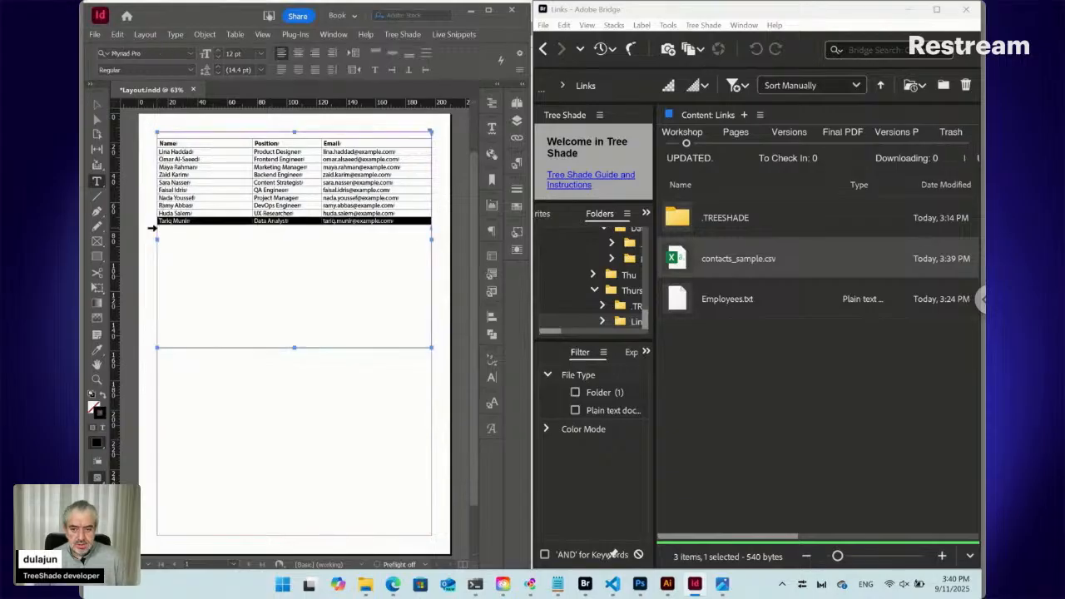
key("ctrl+BackSpace")
key("ctrl+BackSpace")
key("ctrl+BackSpace")
key("ctrl+BackSpace")
key("ctrl+BackSpace")
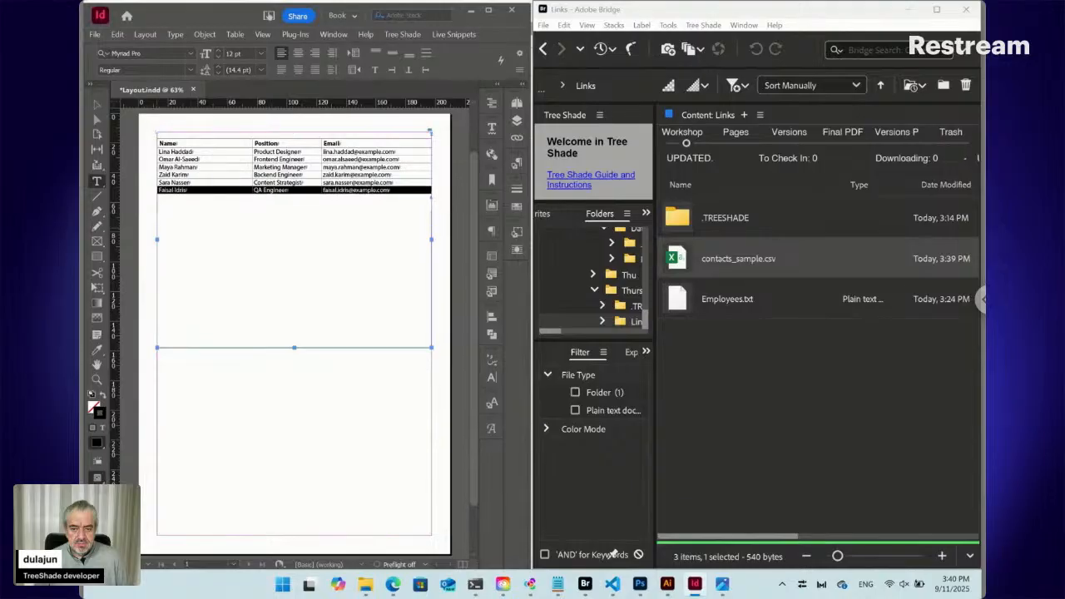
key("ctrl+BackSpace")
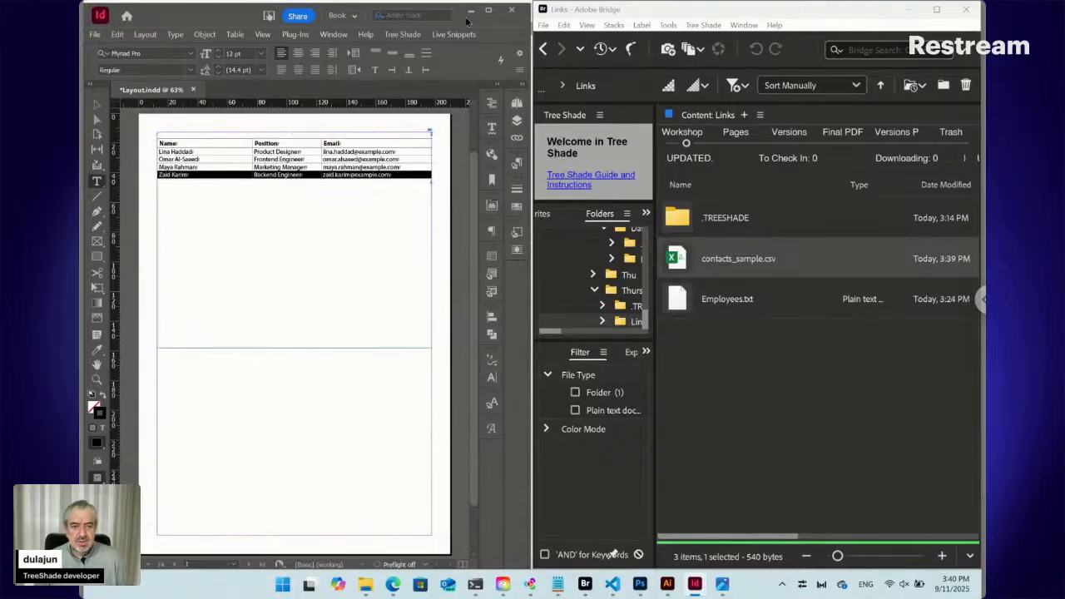
- Update the selected snippet to rebuild the deleted employee rows from the CSV
left_click(464, 36)
mouse_move(475, 112)
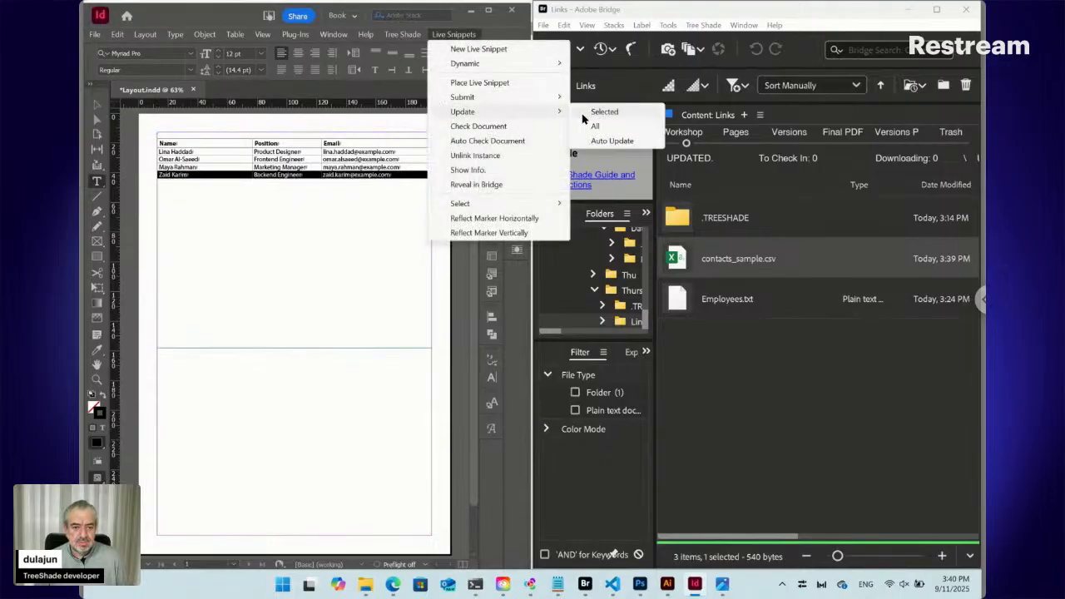
left_click(584, 115)
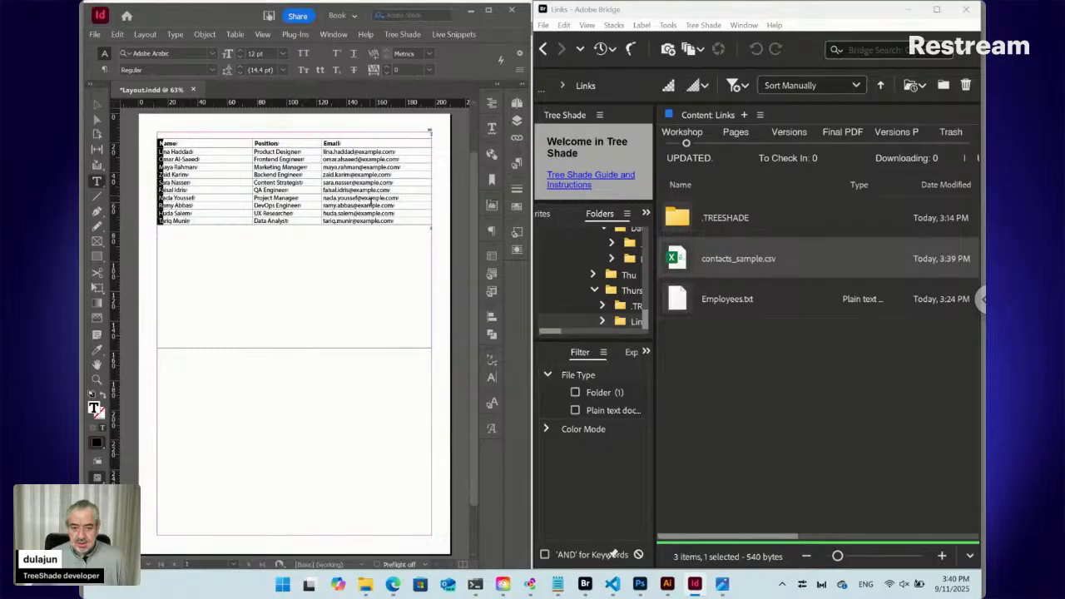
- Add two empty rows at the end of the employee table and update the selected snippet
left_click(397, 220)
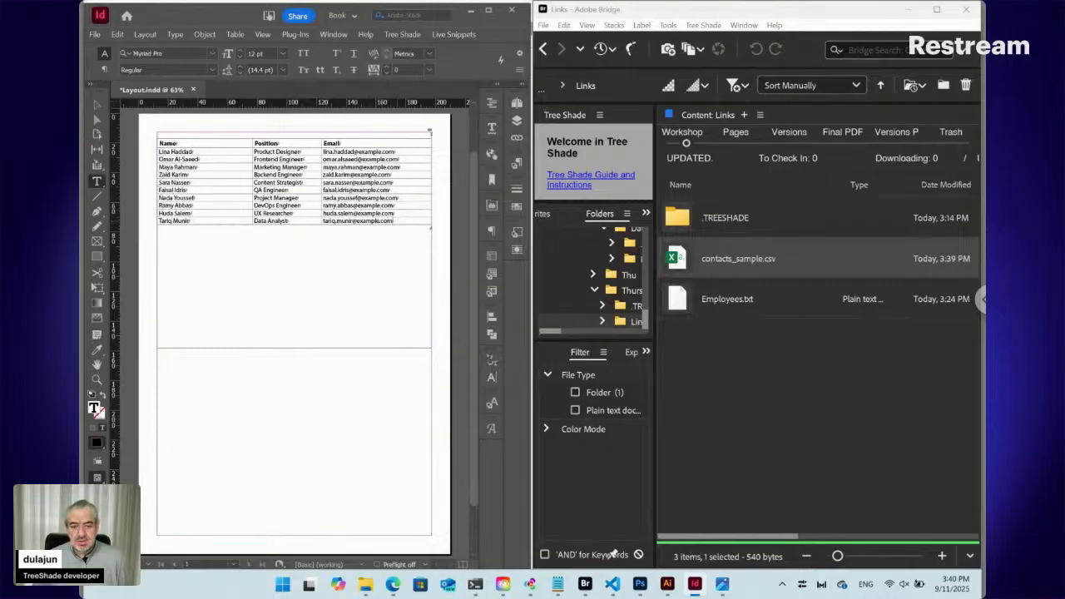
key("Tab")
key("Tab")
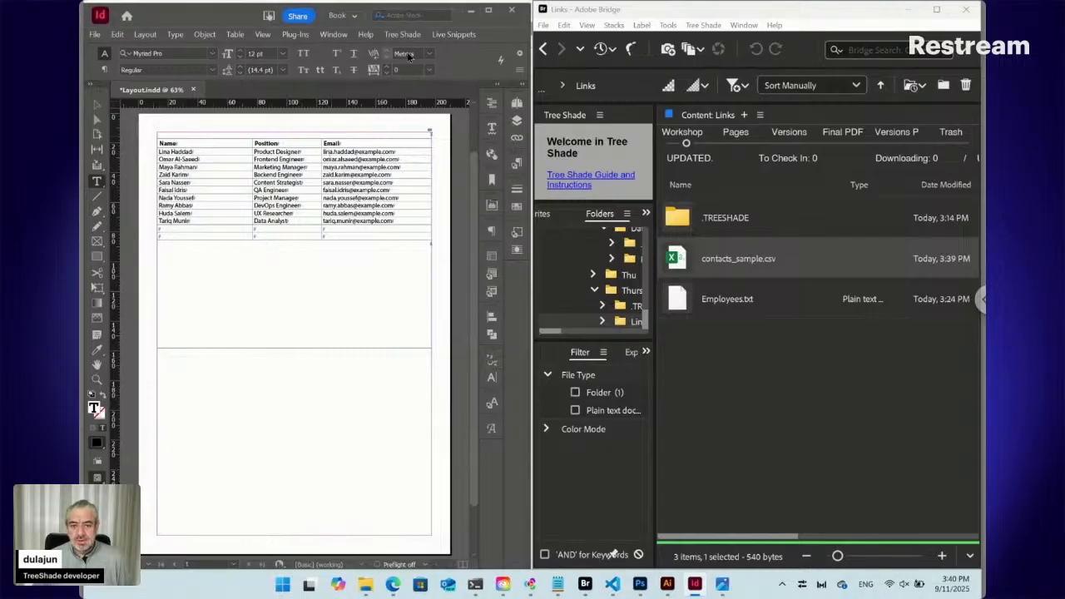
left_click(453, 36)
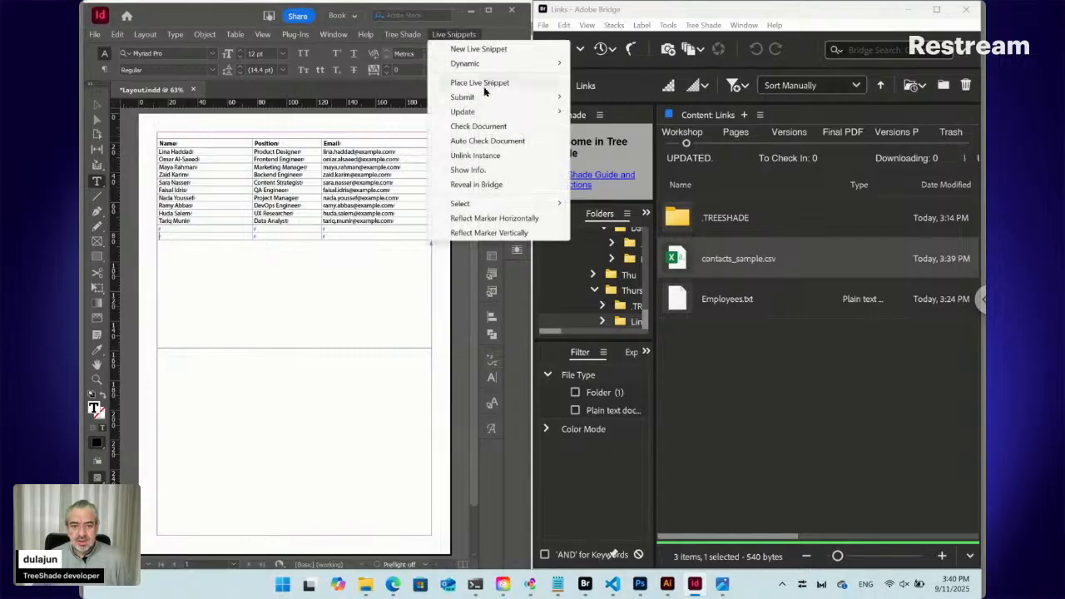
mouse_move(478, 114)
left_click(587, 112)
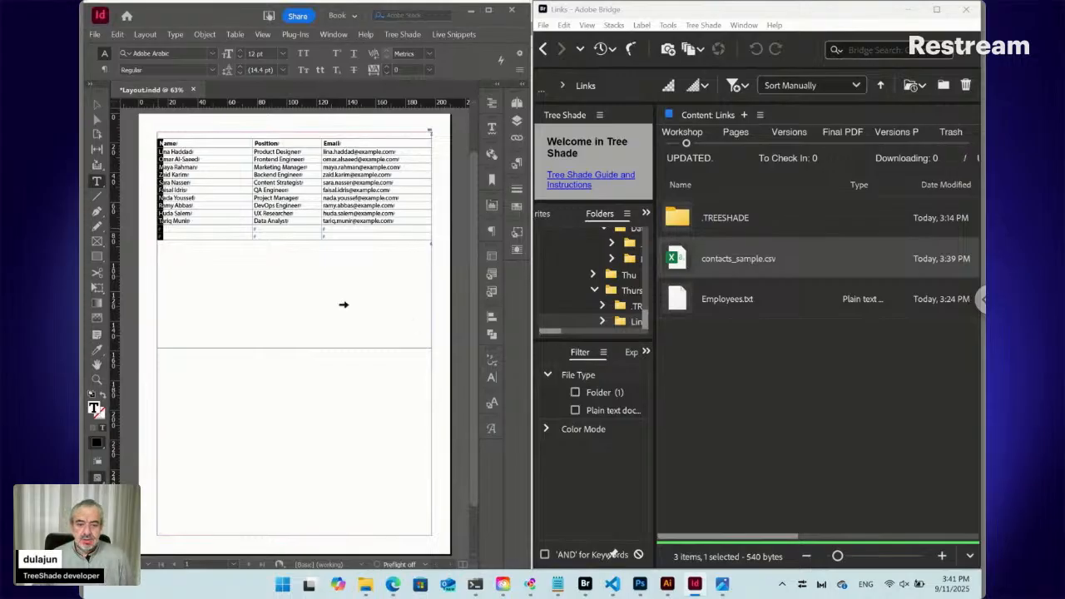
- Shorten the table's text frame to about 81.8 mm high and draw a new text frame in the blank area below it
left_click(98, 104)
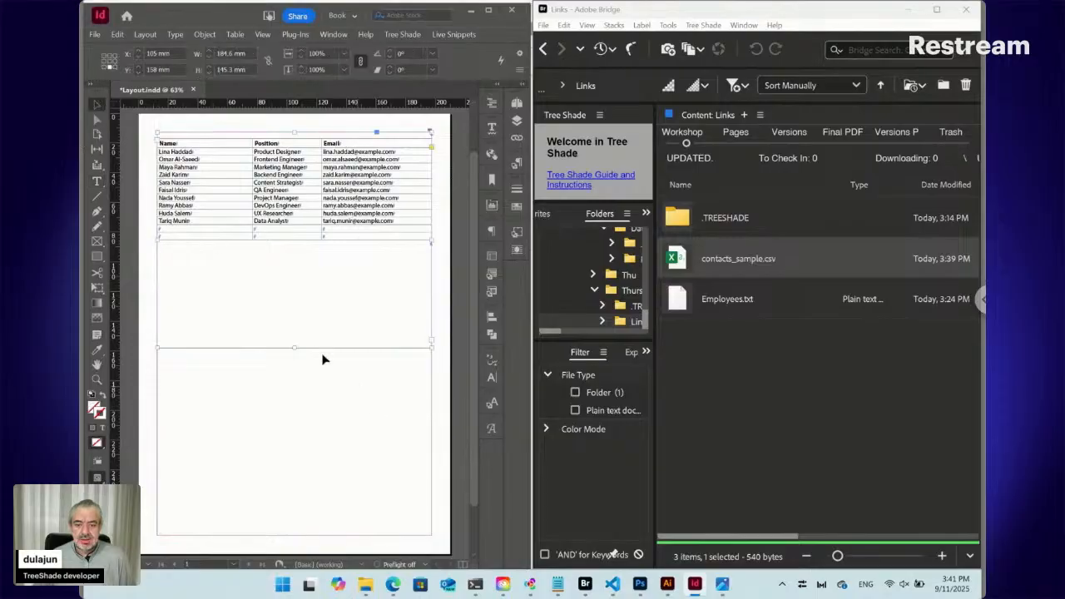
left_click_drag(295, 348, 294, 252)
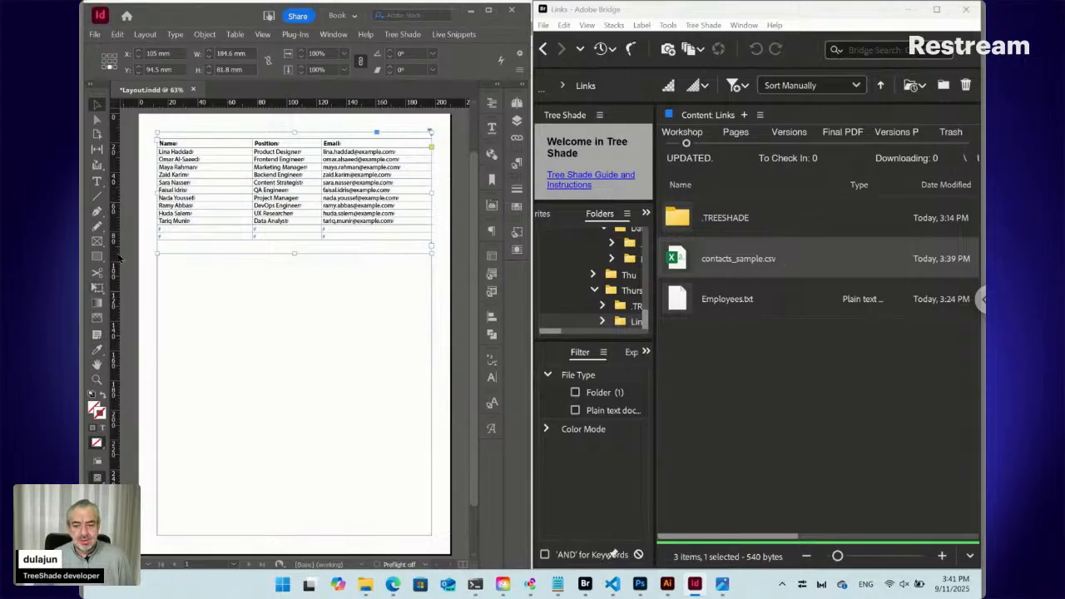
left_click(97, 182)
left_click(169, 242)
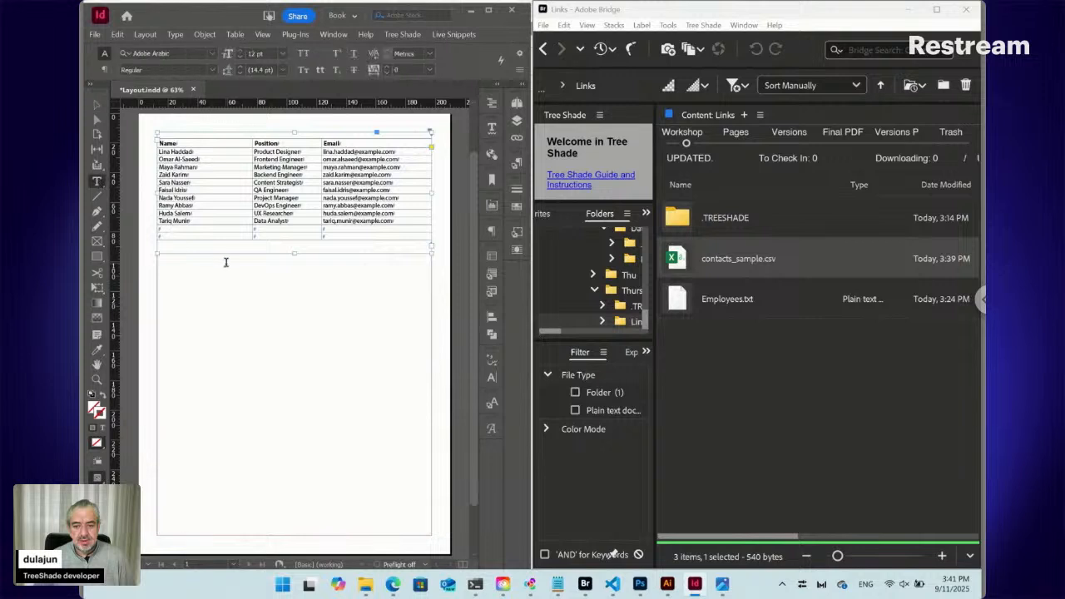
left_click_drag(226, 263, 381, 339)
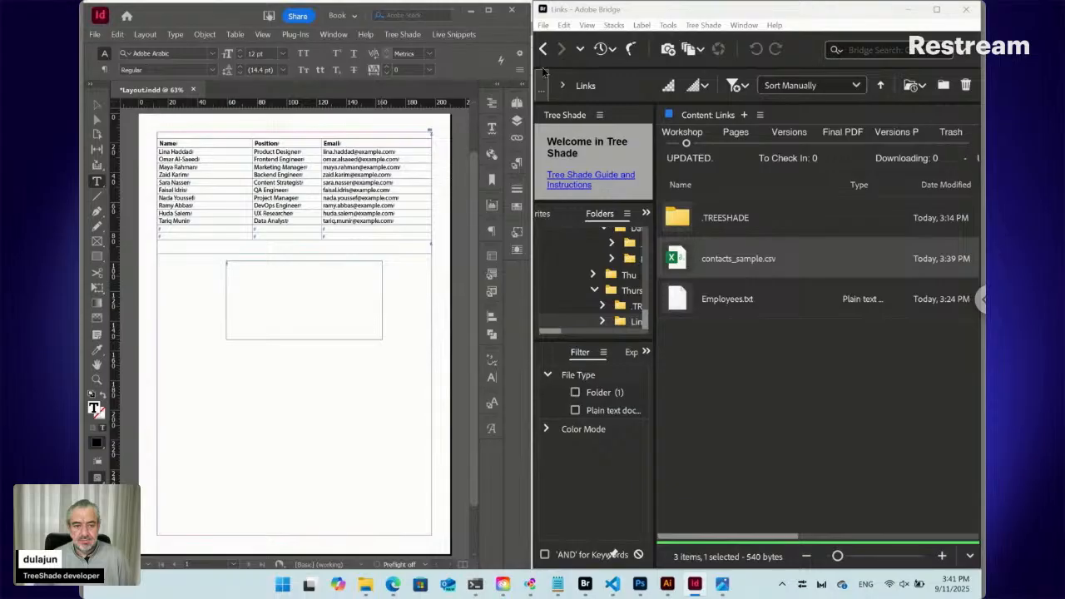
- Maximize the InDesign window and enlarge the page view to 100% around the table and the empty text frame
left_click(490, 12)
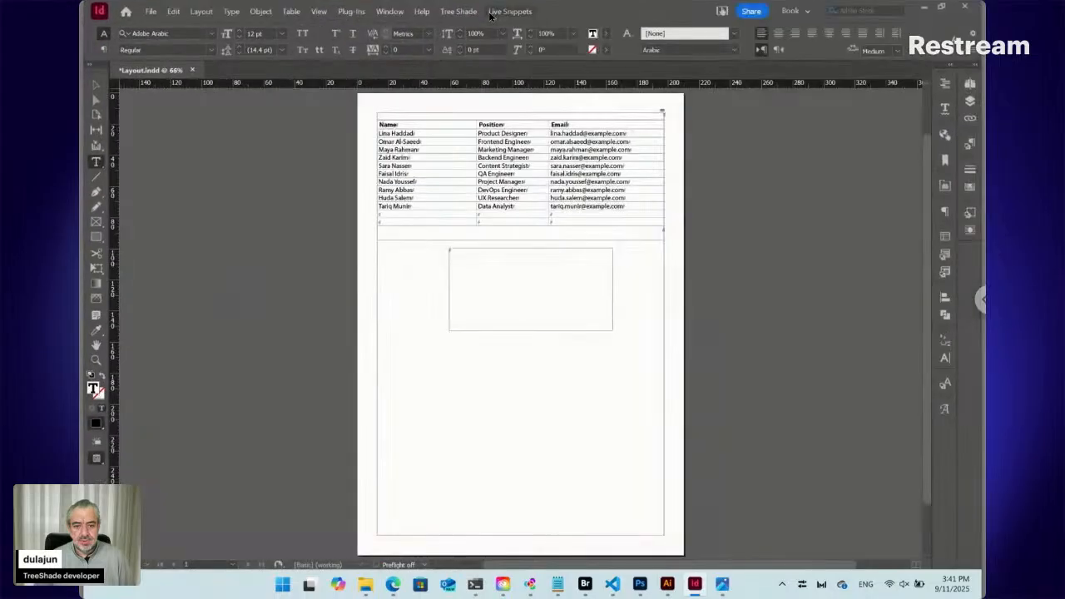
key("ctrl+equal")
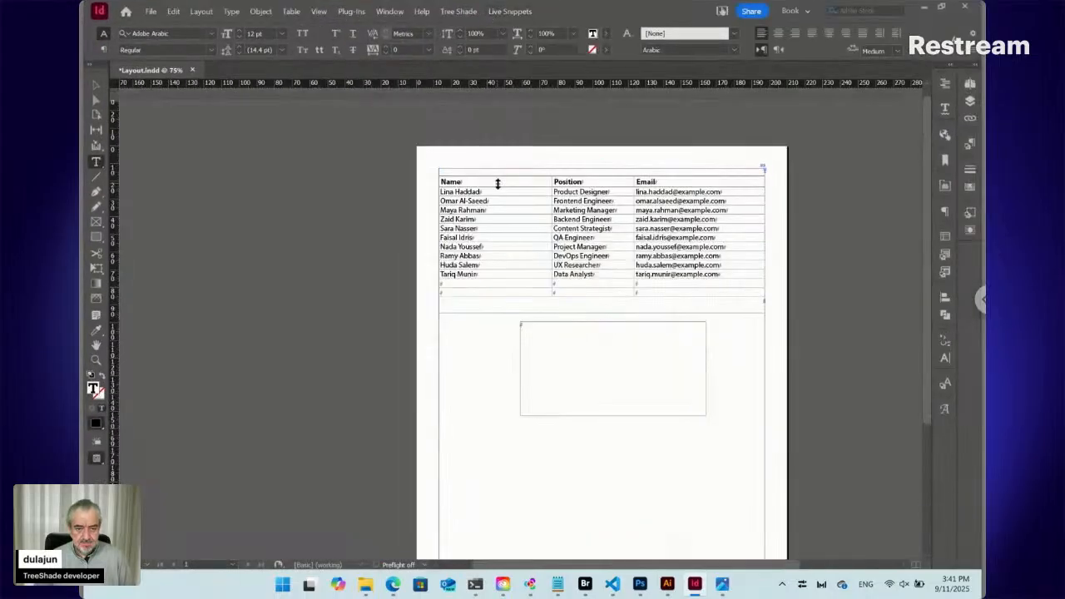
key("ctrl+equal")
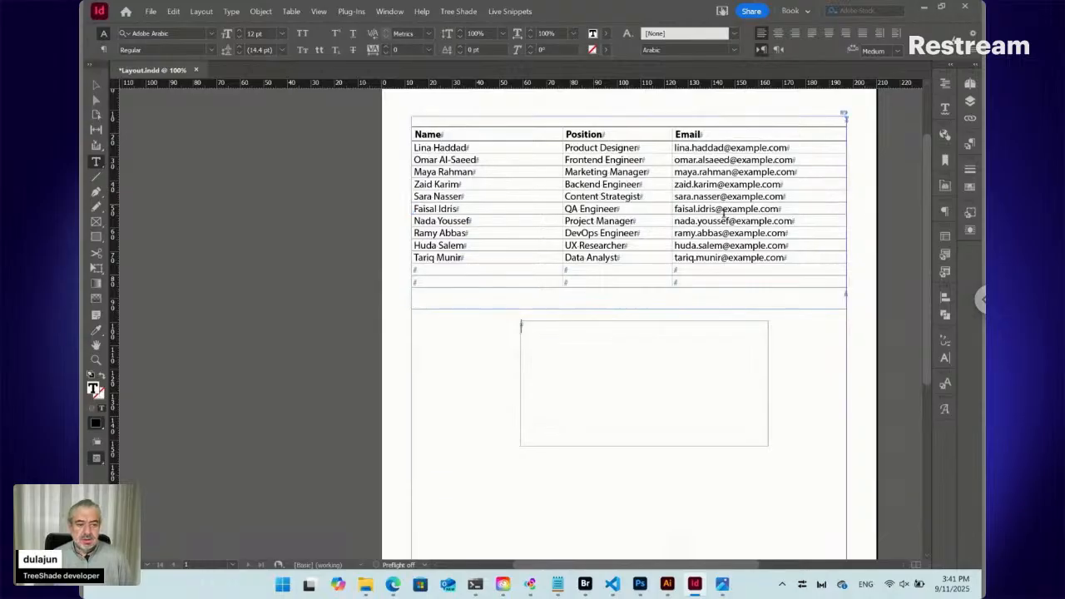
- Apply the [Basic Paragraph] style in the empty text frame and start a new live snippet, changing its phrase number to #/2
left_click(970, 143)
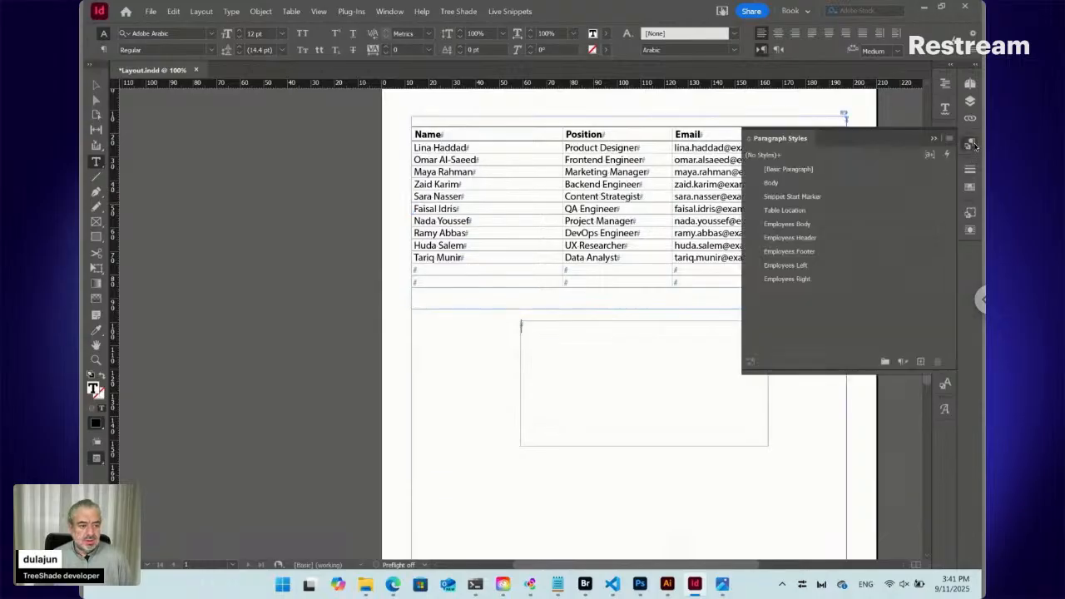
left_click(787, 173)
left_click(515, 13)
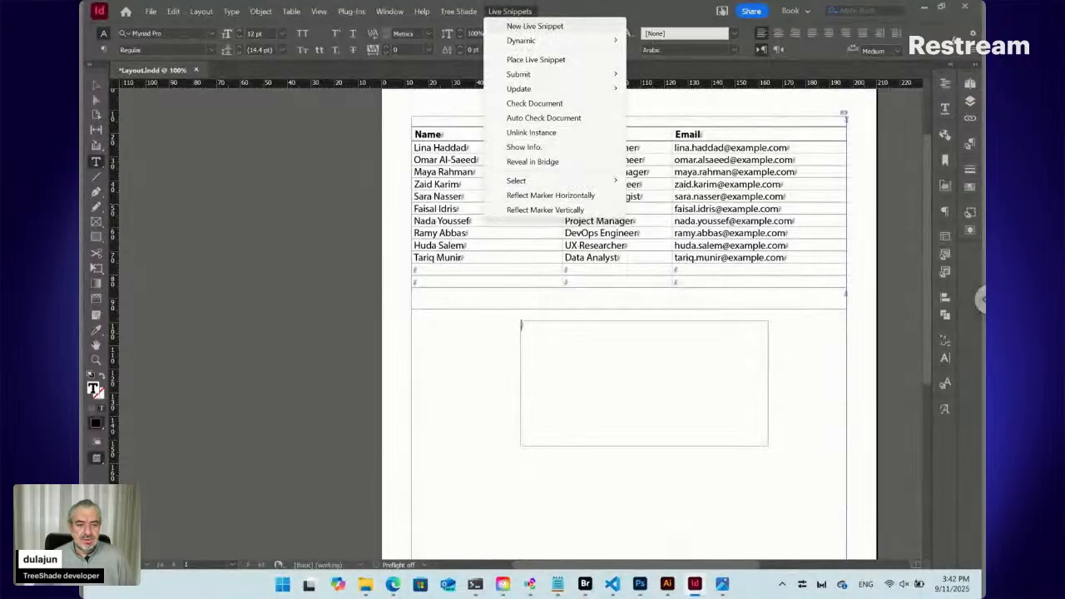
left_click(535, 26)
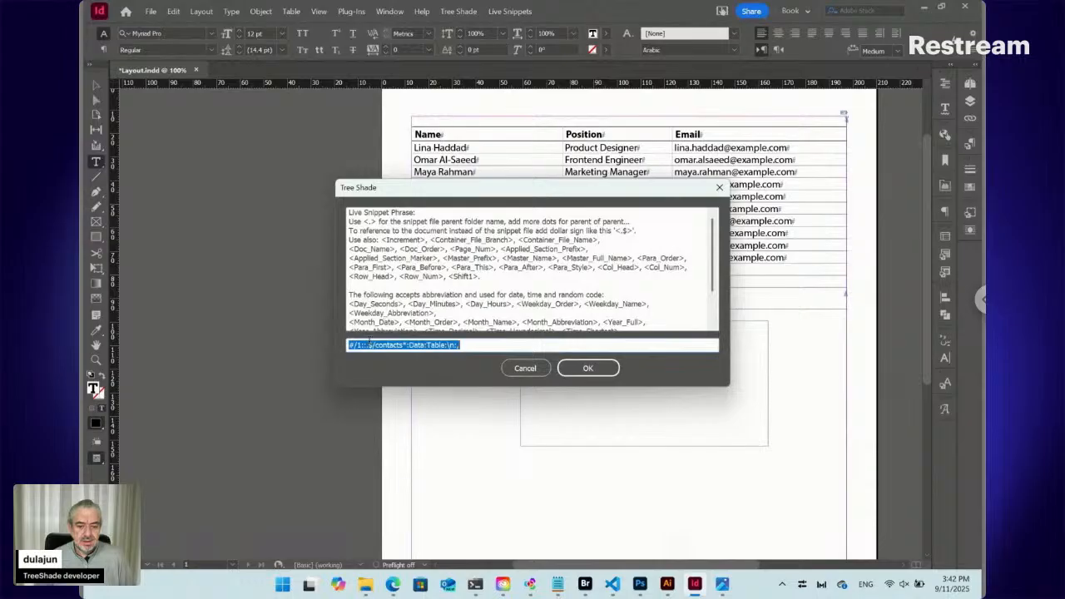
left_click(360, 345)
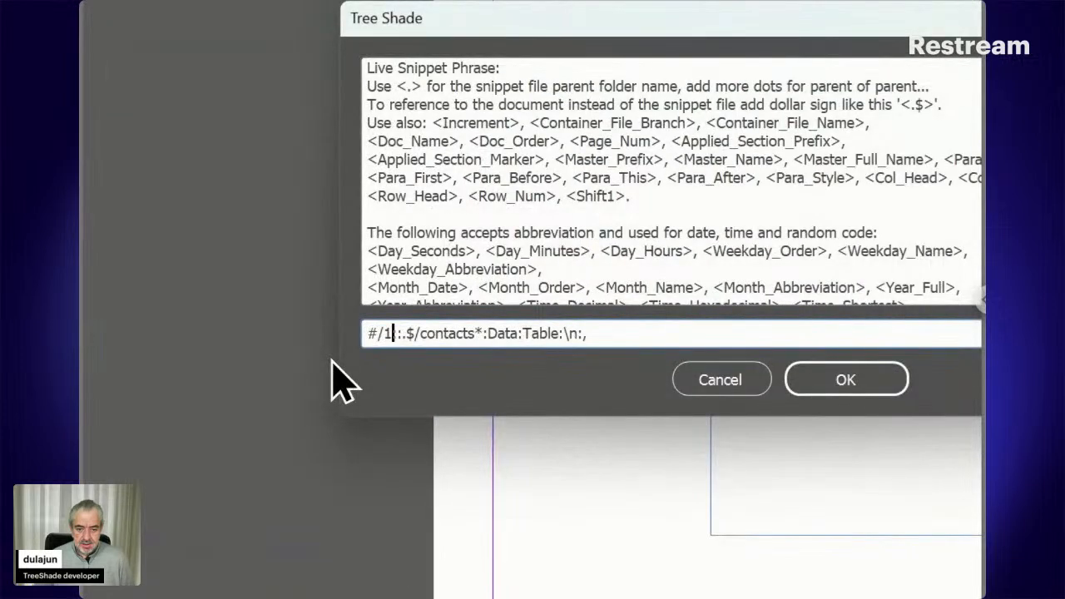
key("shift+Left")
type("2")
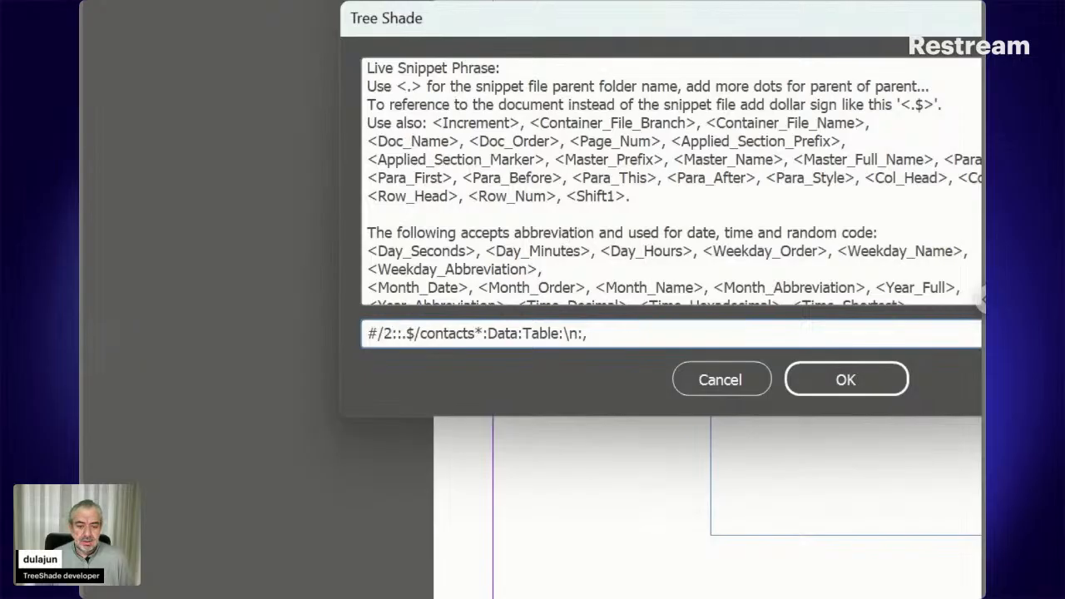
- Examine the separators, the .$/contacts path and its .$ document reference in the snippet phrase
key("shift+Right")
key("shift+Right")
key("Right")
key("shift+Right")
key("shift+Right")
key("shift+Right")
key("shift+Right")
key("shift+Right")
key("shift+Right")
key("shift+Right")
key("shift+Right")
key("shift+Right")
key("shift+Right")
key("shift+Right")
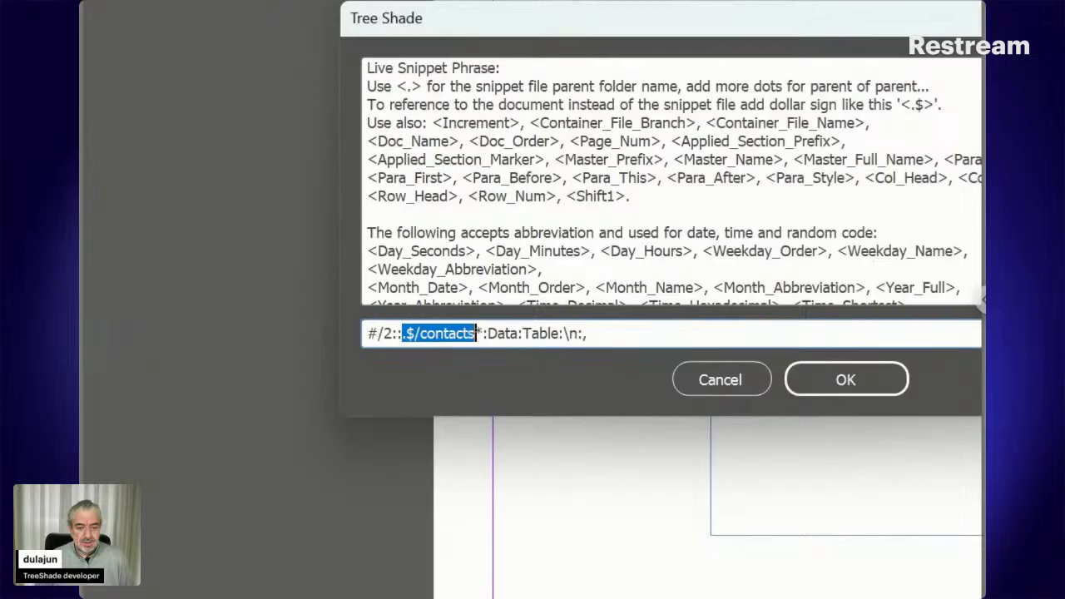
key("Left")
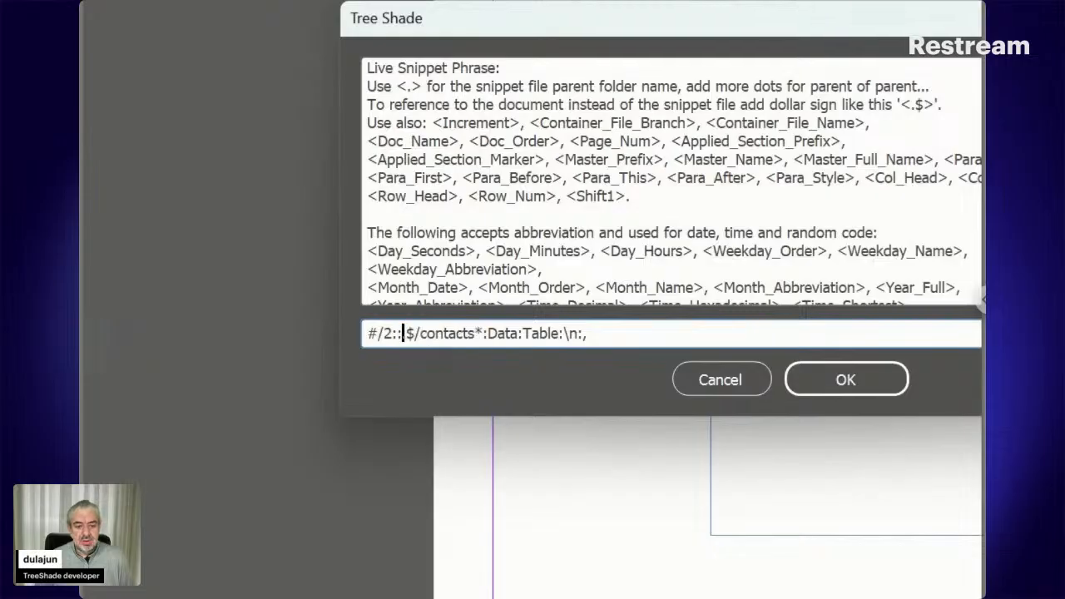
key("shift+Right")
key("shift+Right")
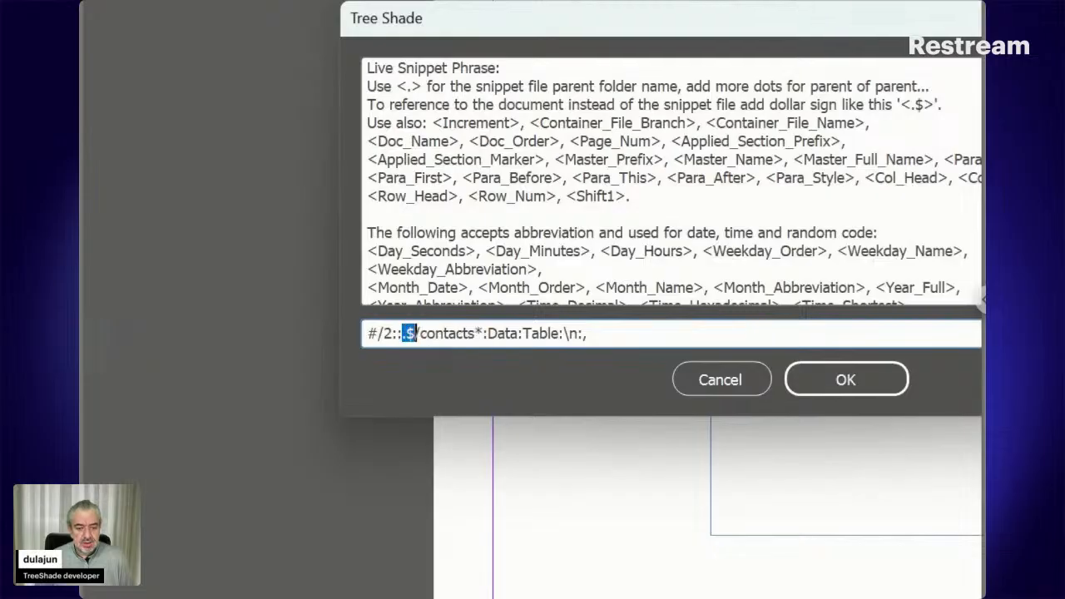
key("Right")
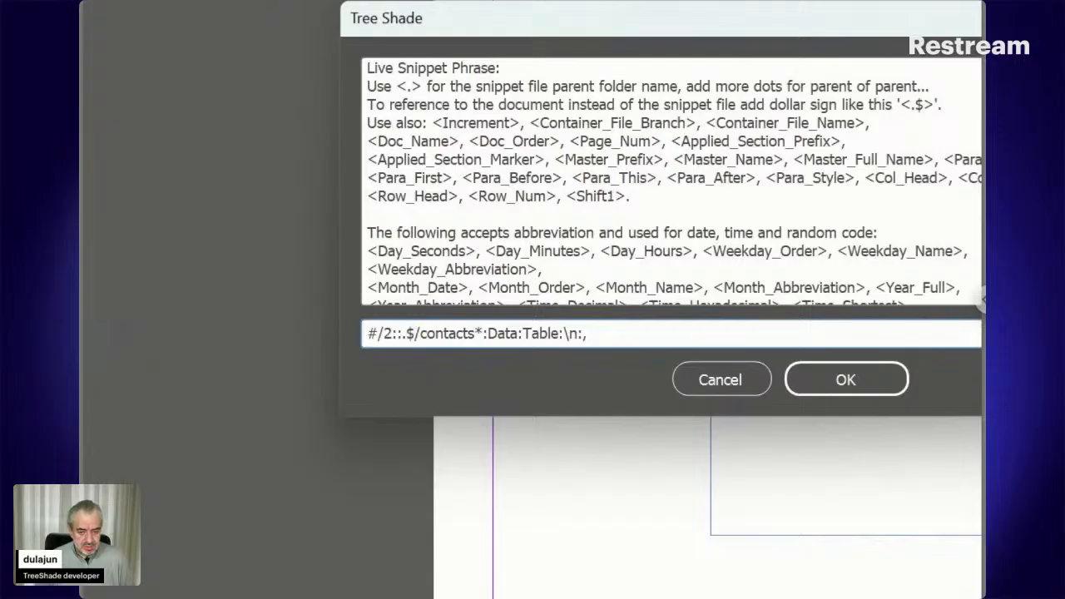
- Remove the $ from the .$/contacts* path in the snippet phrase and put it back
key("BackSpace")
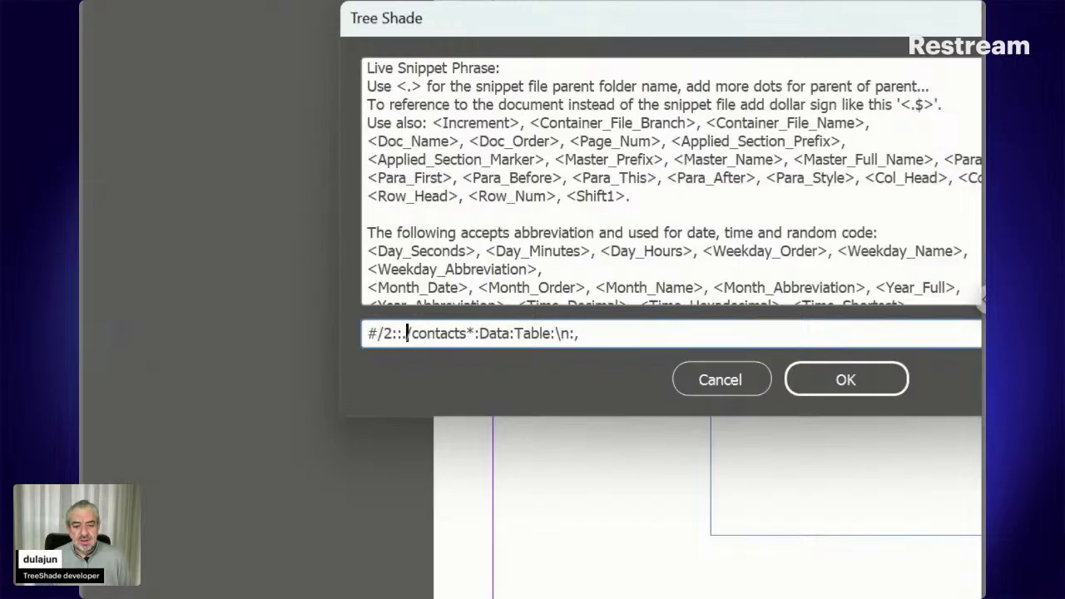
key("Left")
key("Left")
key("Right")
key("Delete")
type(".")
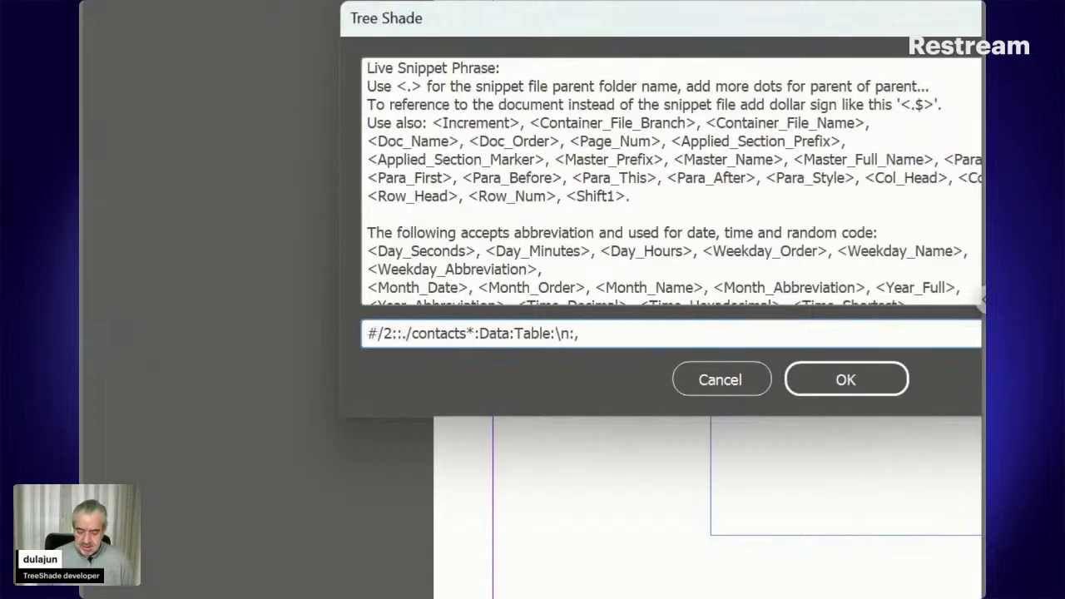
type("$")
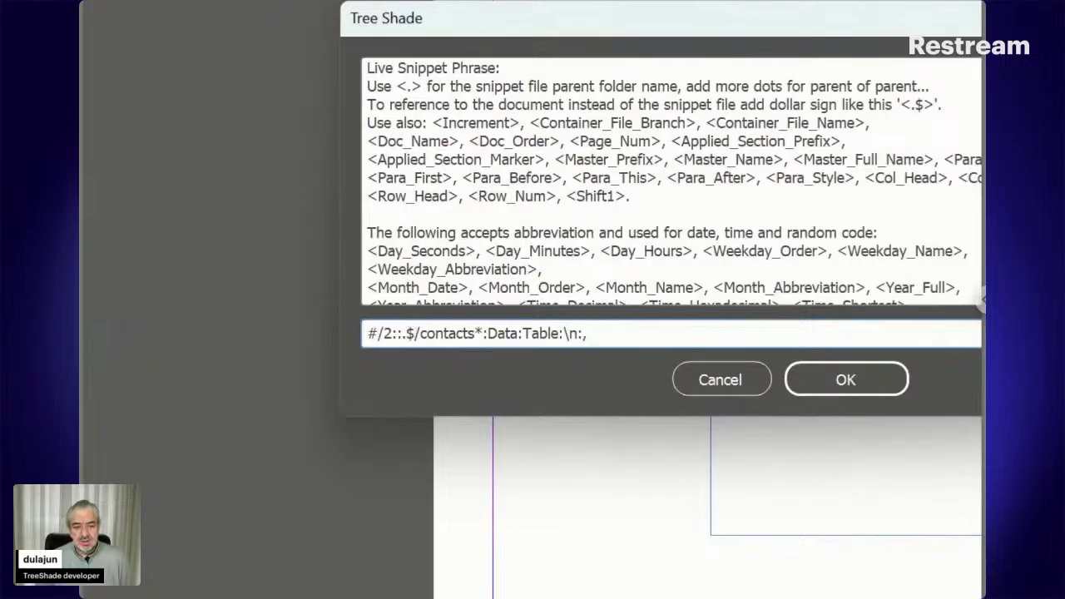
- Insert the Links/ folder before contacts* so the snippet path reads .$/Links/contacts*
key("Left")
key("Left")
key("Right")
key("Right")
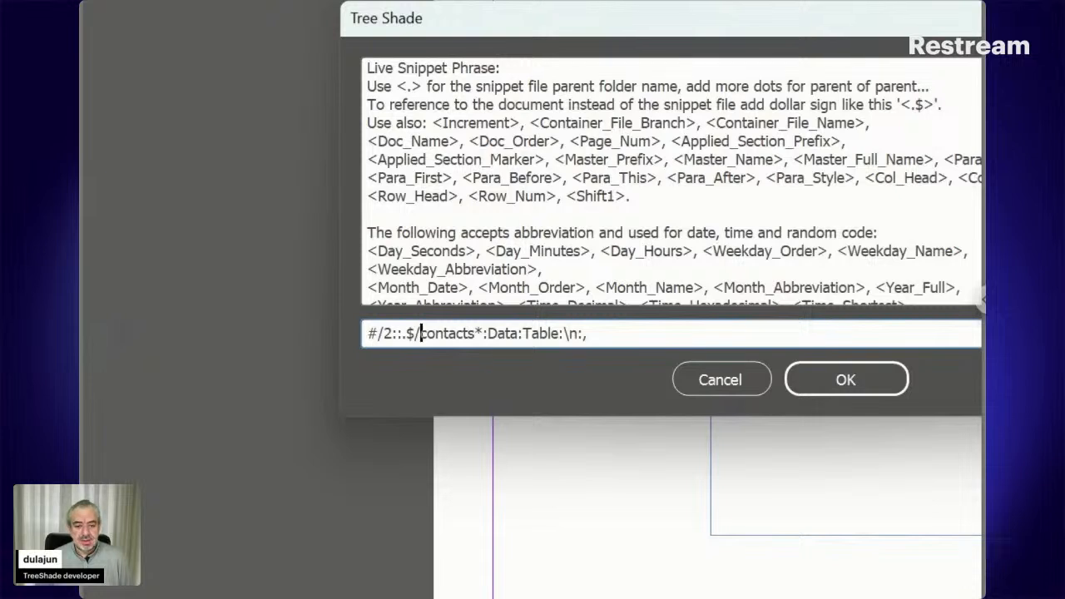
key("Right")
key("Right")
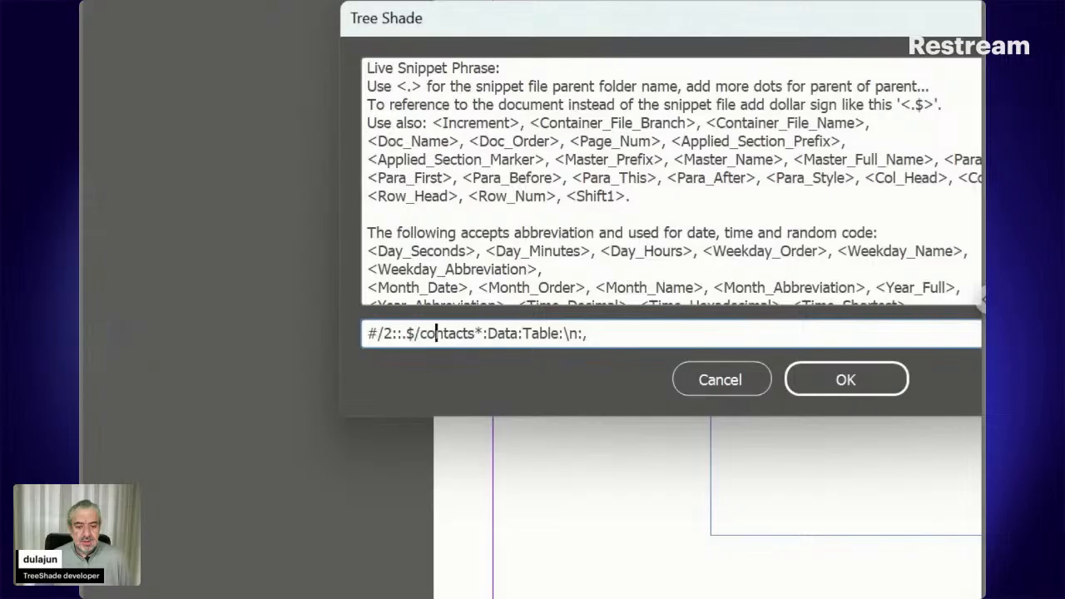
key("Left")
key("Left")
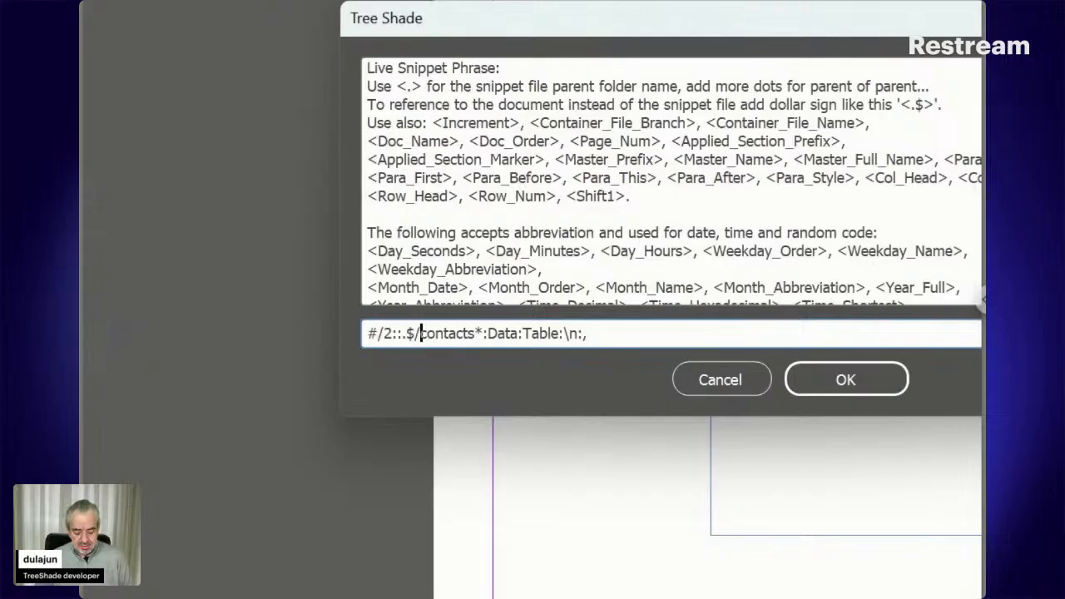
type("Links")
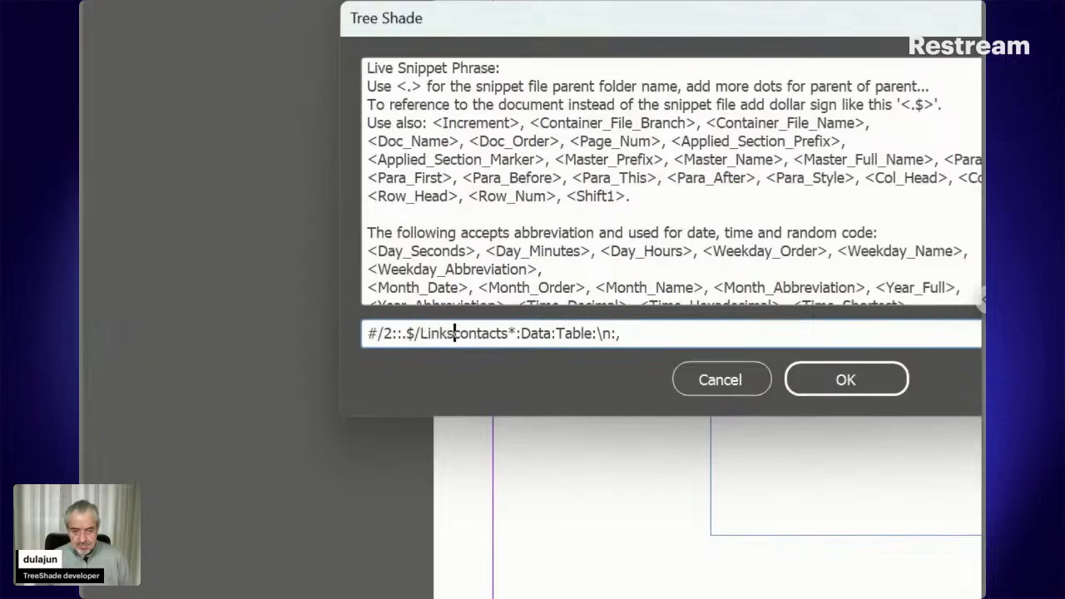
type("/")
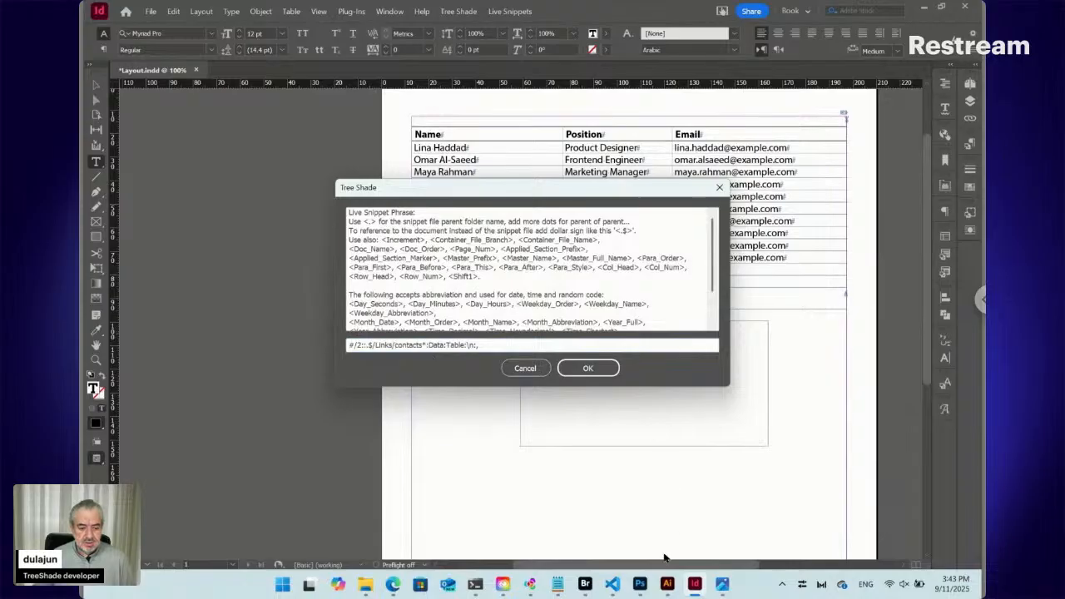
- Check the location of contacts_sample.csv in the Links folder in Adobe Bridge and return to the InDesign snippet dialog
left_click(586, 585)
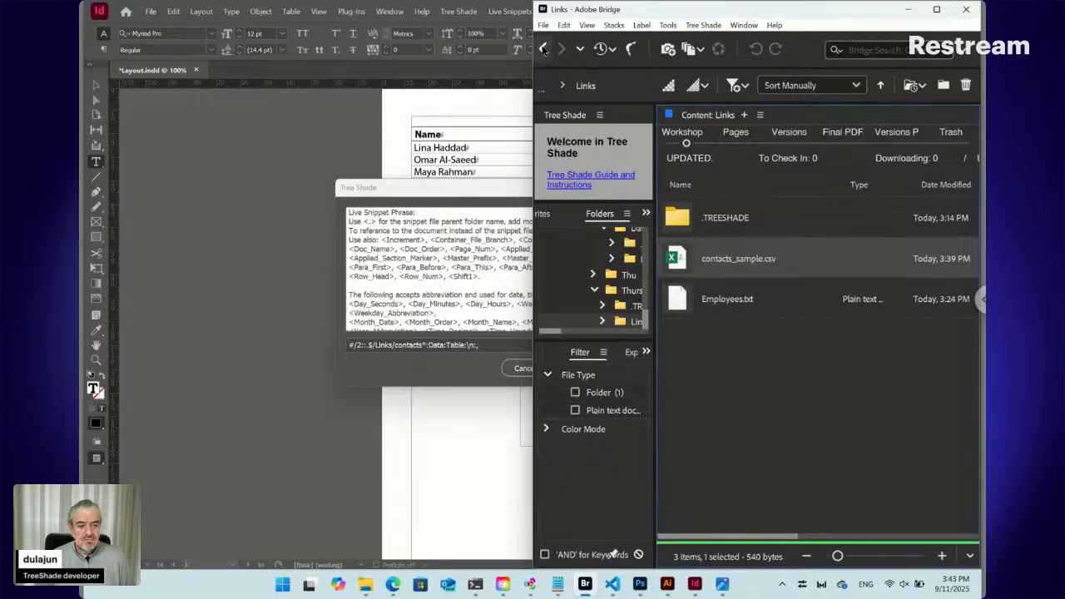
left_click(543, 49)
double_click(749, 260)
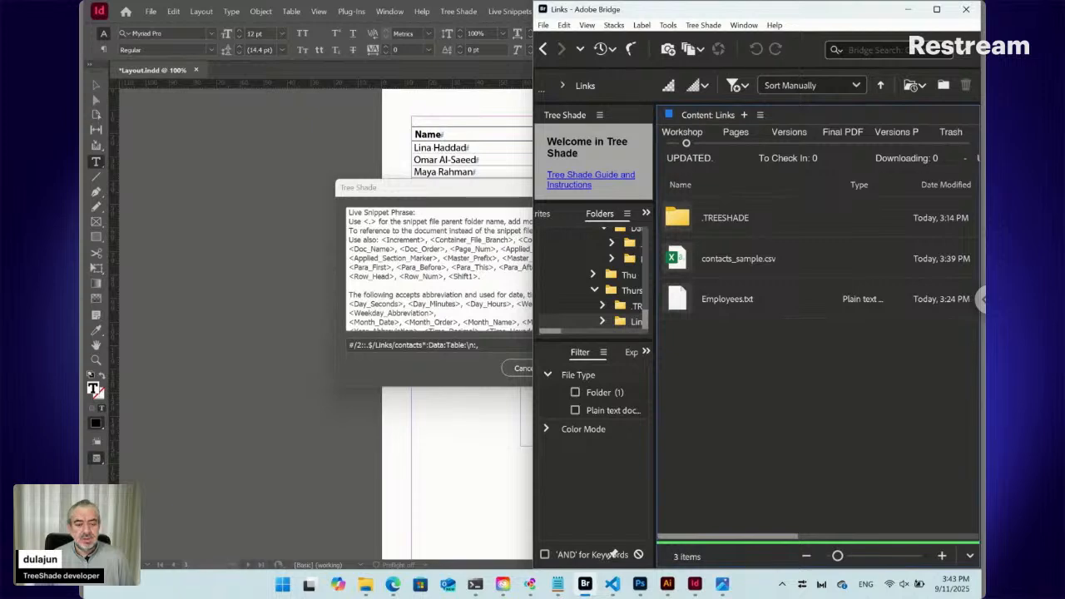
left_click(422, 304)
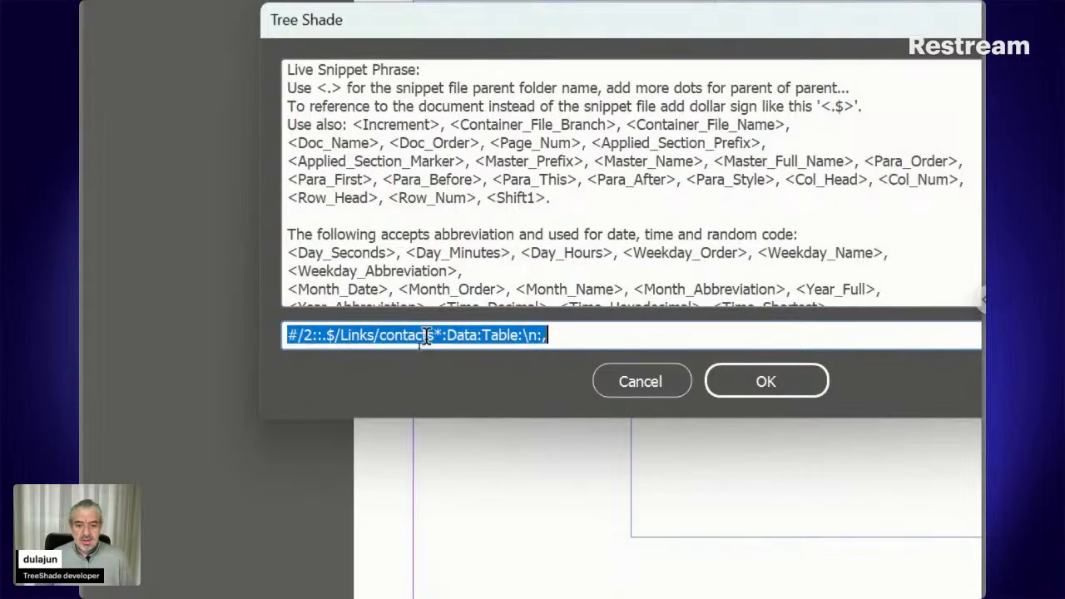
- Replace the Data method with Key: after contacts* in the live snippet phrase
left_click(418, 344)
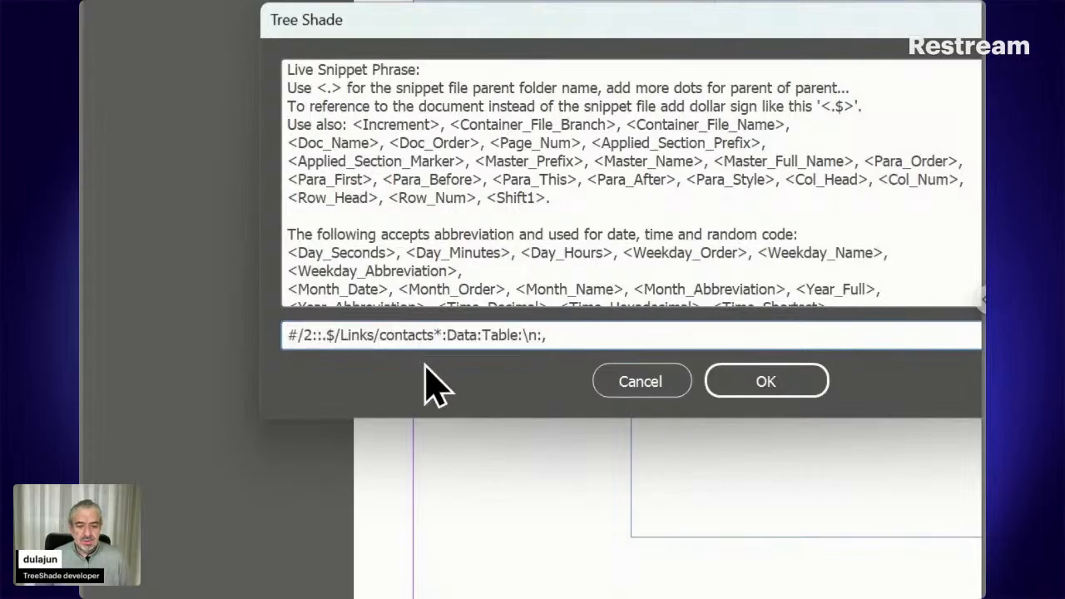
key("Right")
key("Right")
key("Right")
key("shift+Right")
key("shift+Right")
key("shift+Right")
key("shift+Right")
type("K")
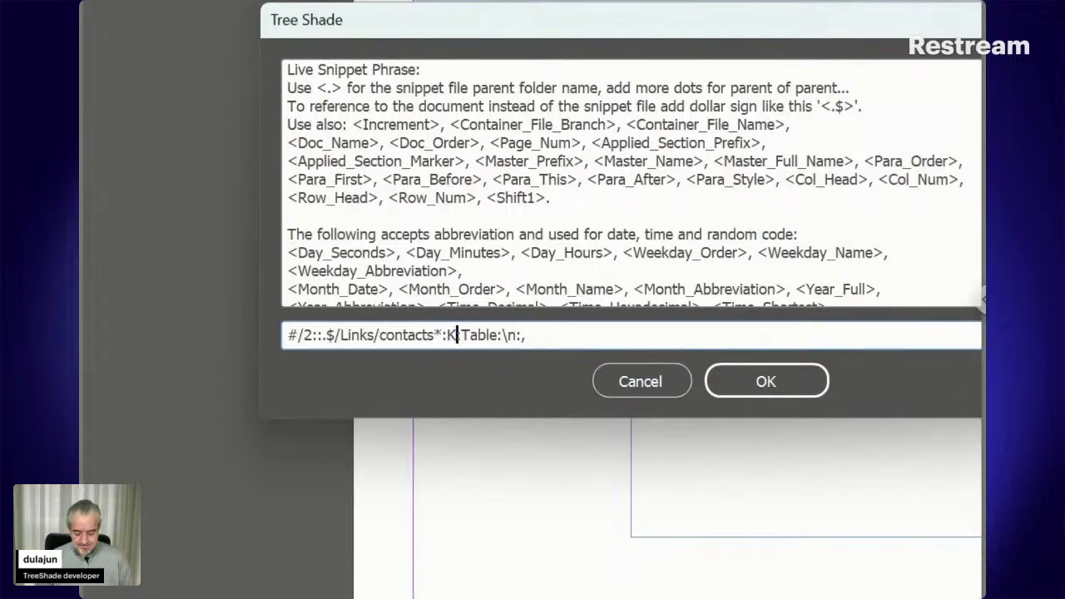
type("ey:")
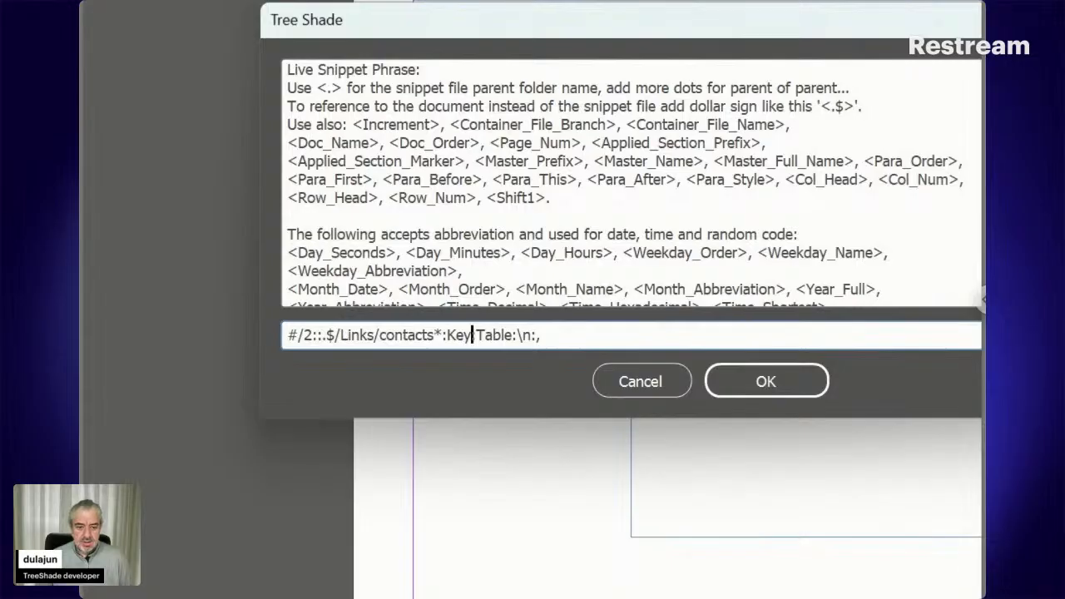
- Delete the leftover Table method and separators so the snippet phrase ends after Key:
key("Delete")
key("Delete")
key("Delete")
key("Delete")
key("Delete")
key("Delete")
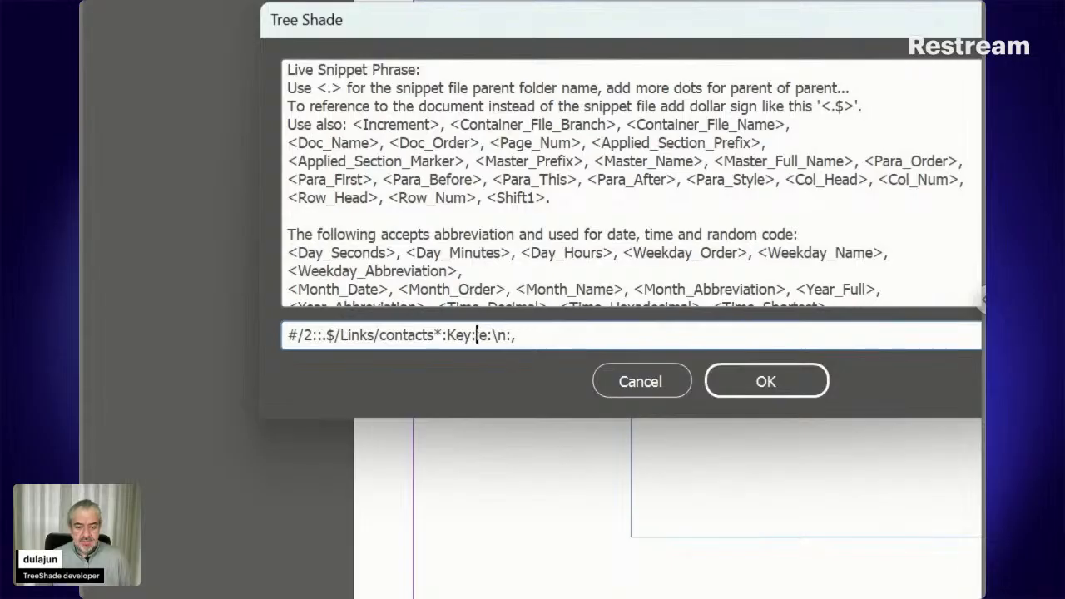
key("Delete")
key("Delete")
key("Delete")
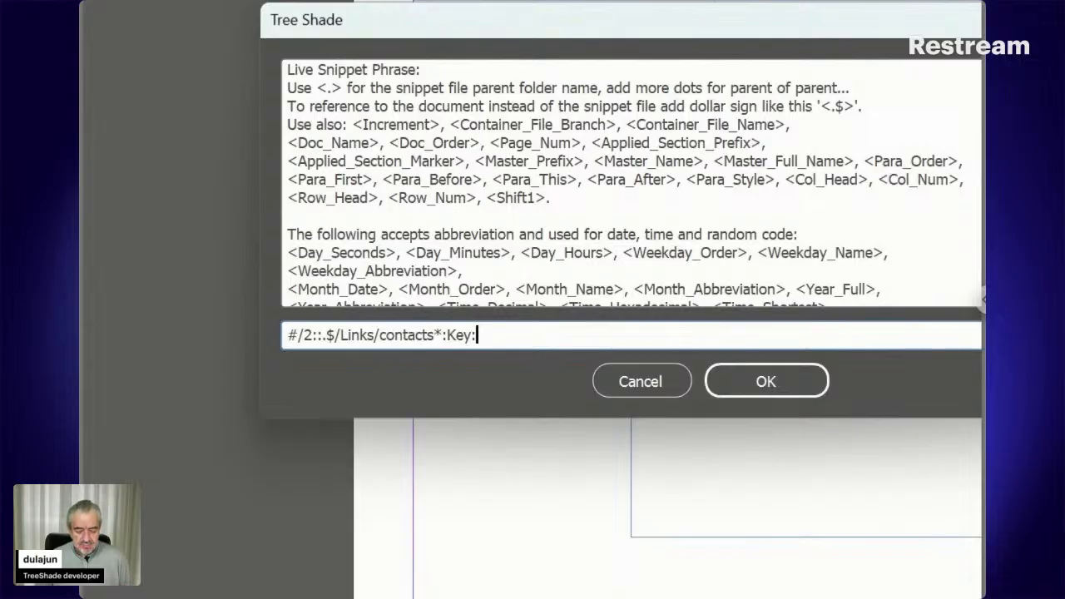
- Complete the snippet phrase with \n:1:,:1 after Key: and create the live snippet
type("\\")
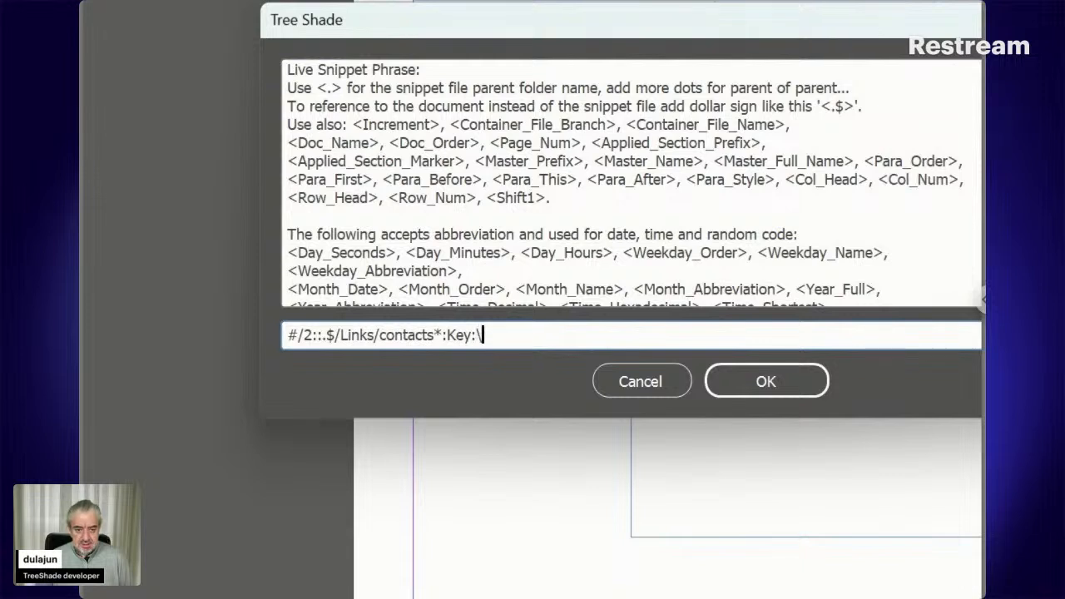
type("n:")
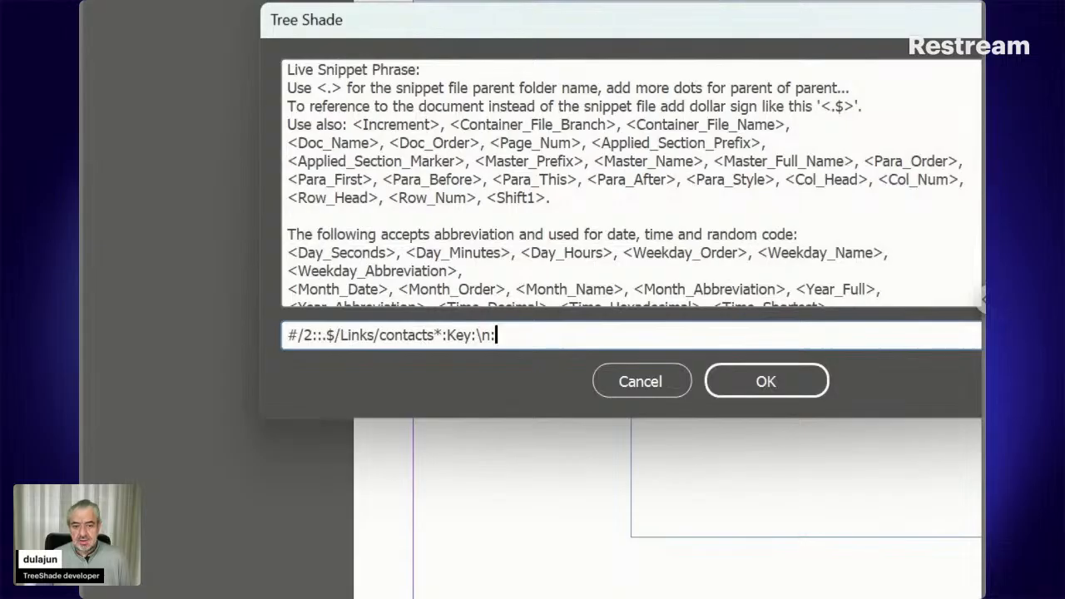
type("1")
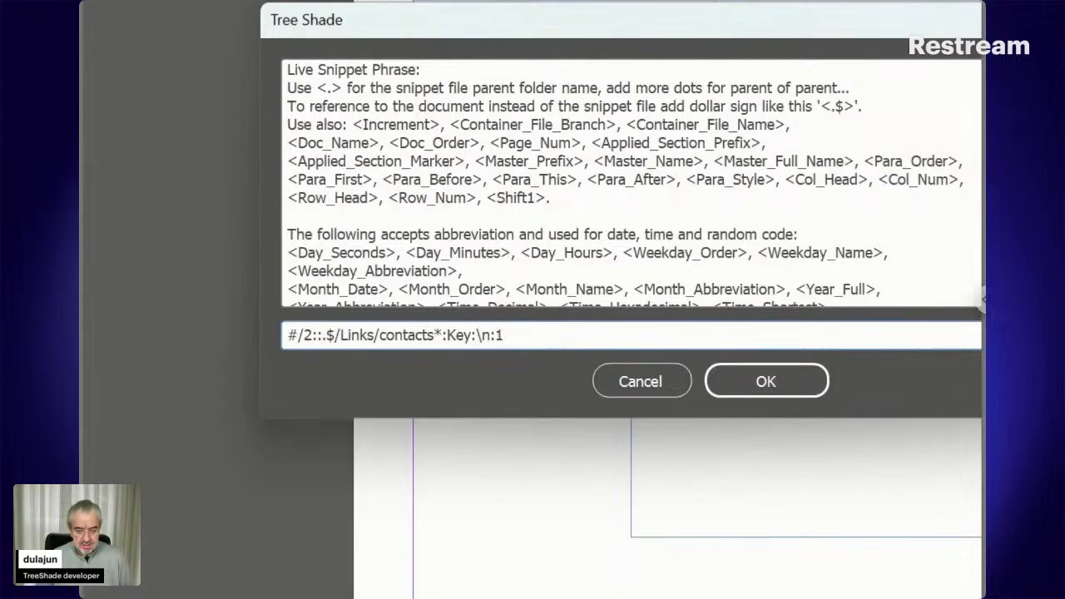
type(":")
type(",:")
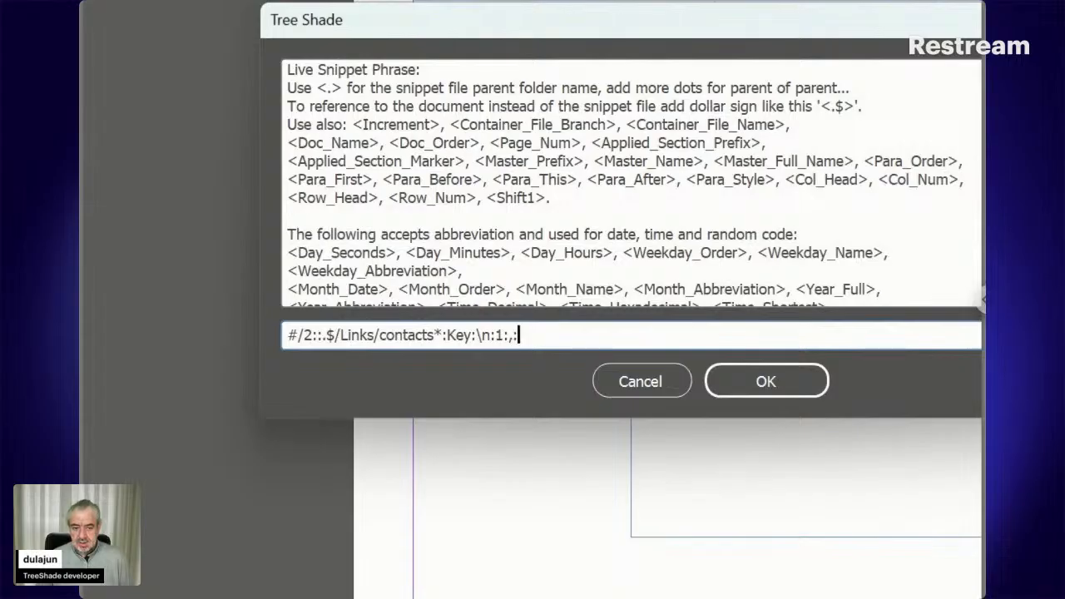
type("1")
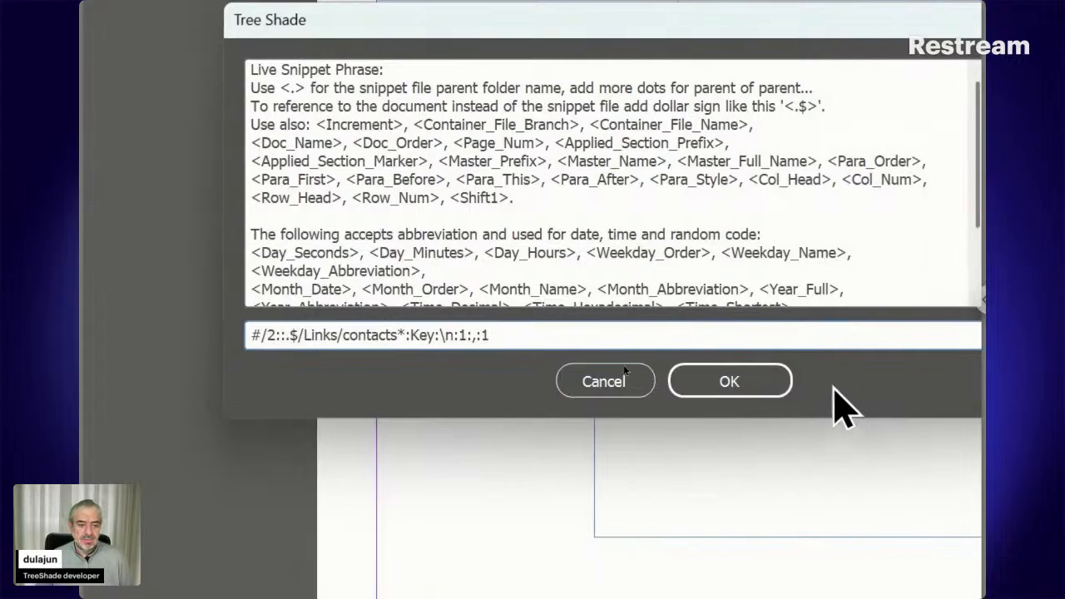
left_click(761, 389)
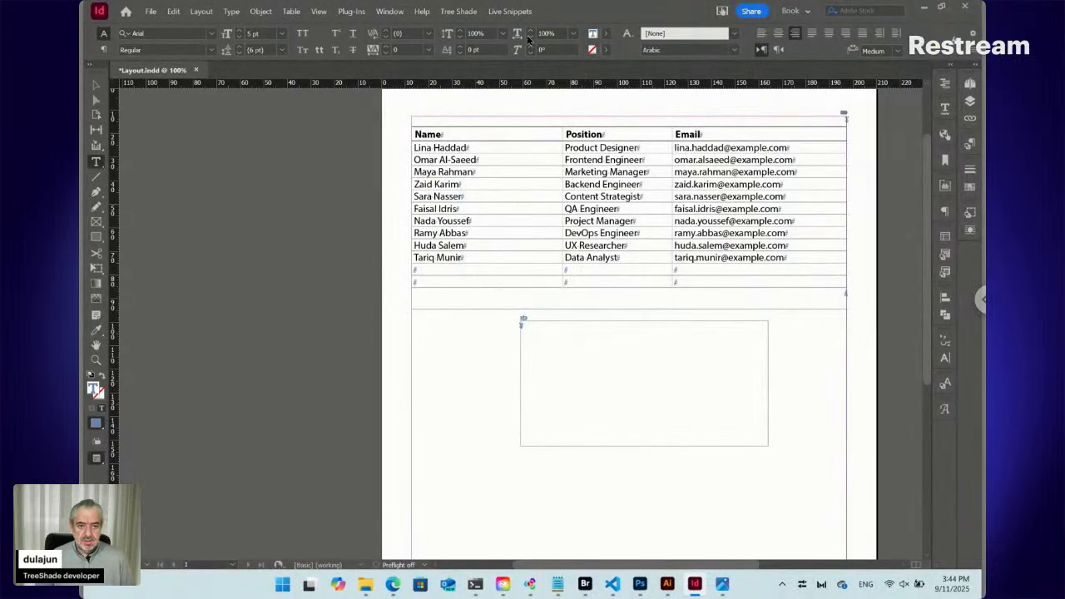
- Edit the empty lower frame's dynamic content, changing the first number after \n to 2 so it reads .$/Links/contacts*:Key:\n:2:,:1
left_click(509, 11)
mouse_move(522, 41)
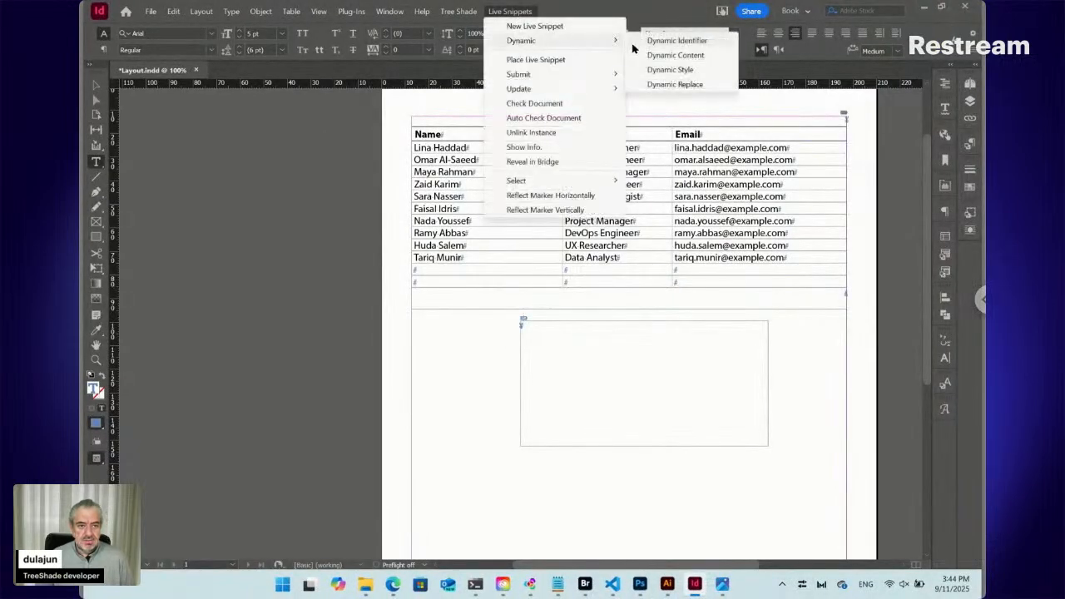
left_click(654, 56)
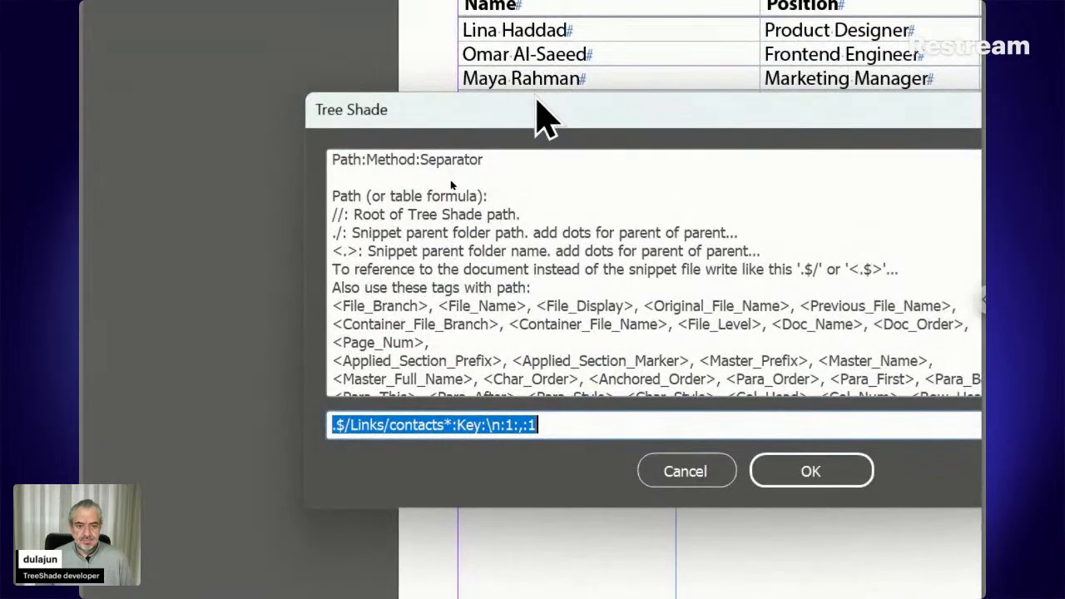
mouse_move(537, 100)
left_mouse_down()
mouse_move(552, 79)
mouse_move(537, 83)
left_mouse_up()
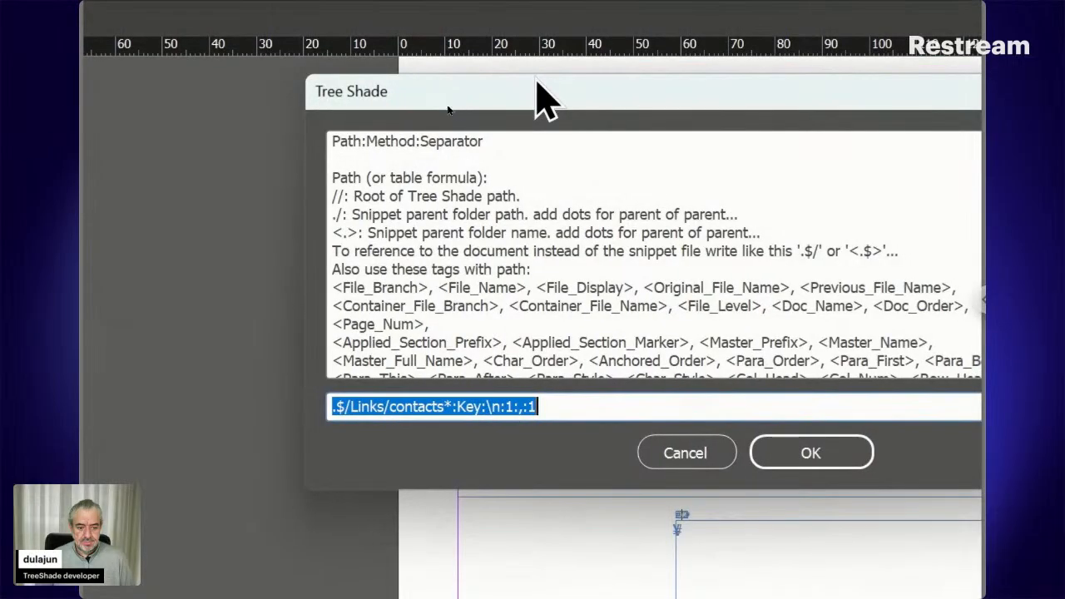
left_click(473, 406)
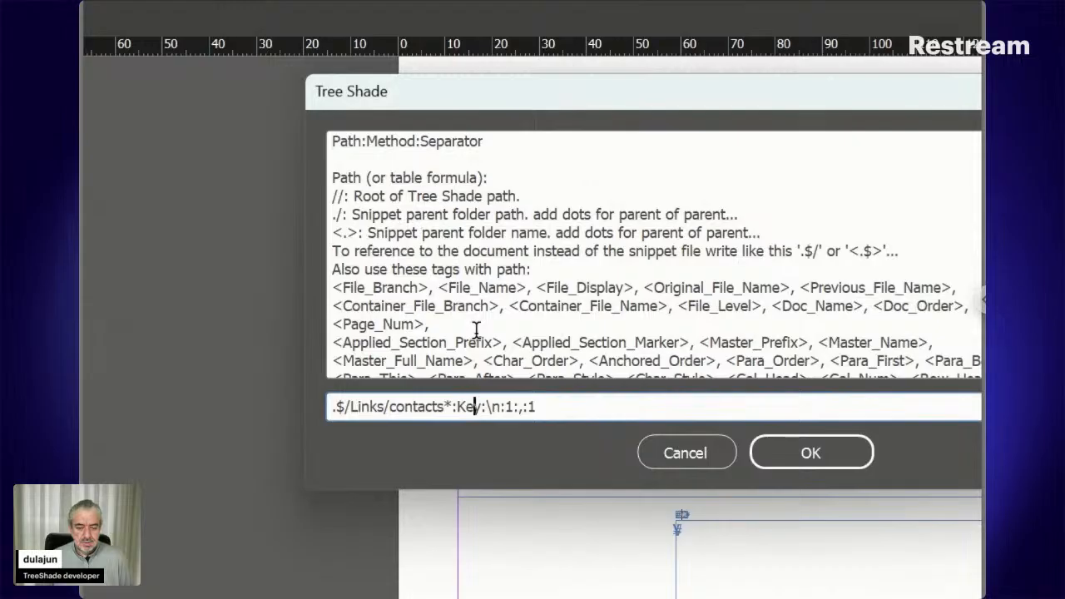
key("Right")
key("Right")
key("Right")
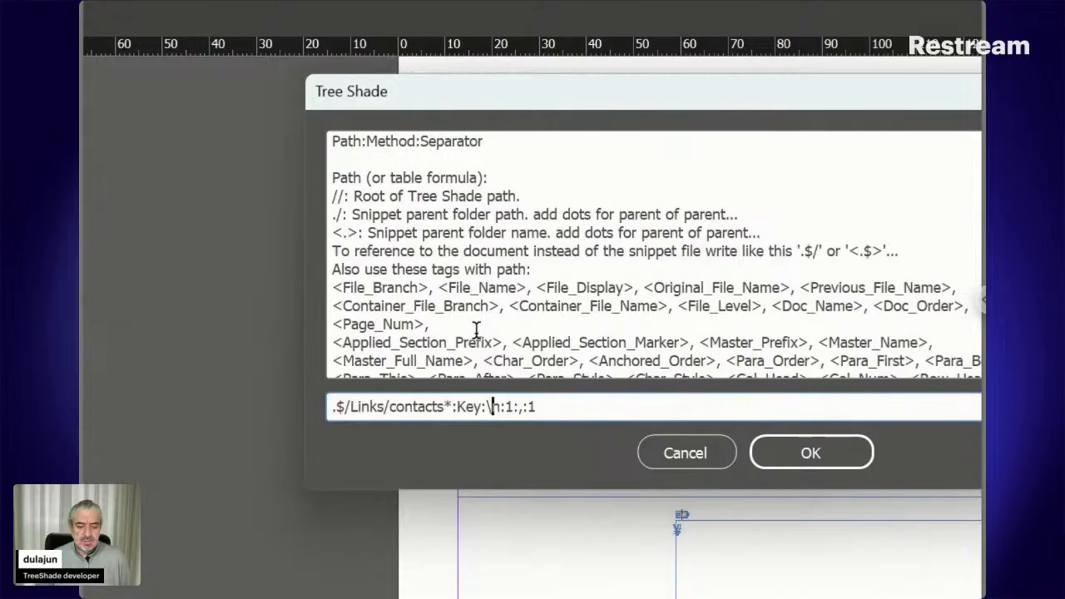
key("Left")
key("Right")
key("Right")
key("Right")
key("Right")
key("Right")
key("Left")
key("Left")
key("Left")
key("Left")
key("Left")
key("Right")
key("shift+Right")
type("2")
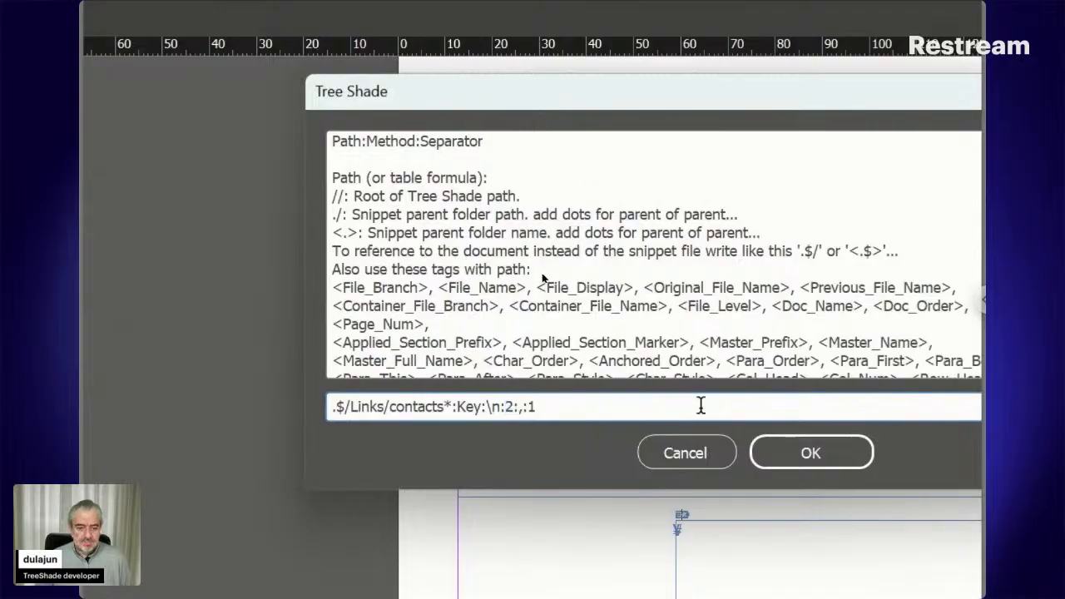
left_click(784, 459)
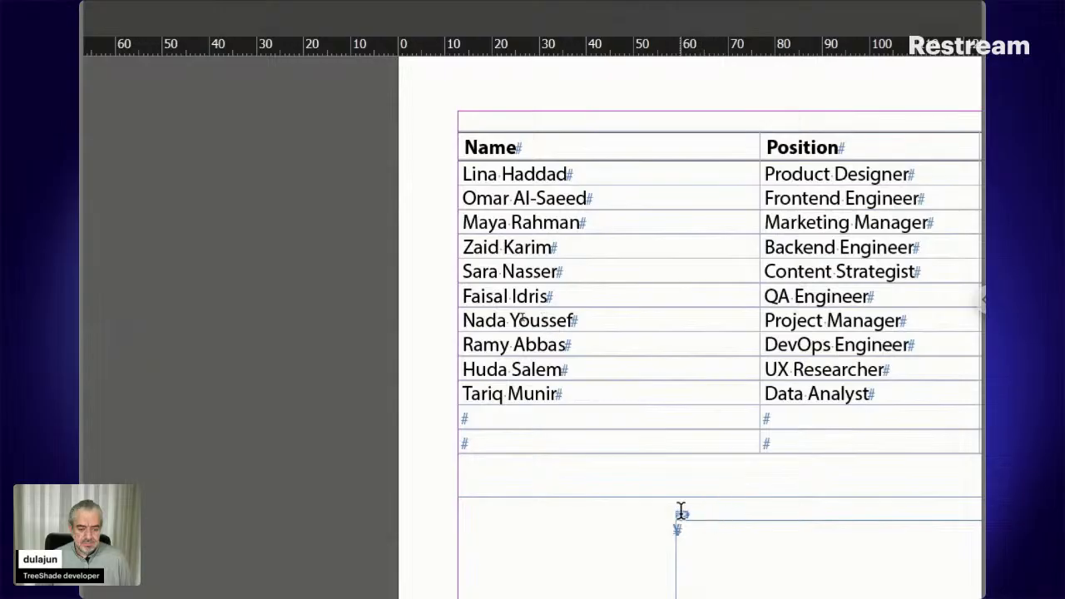
key("ctrl+4")
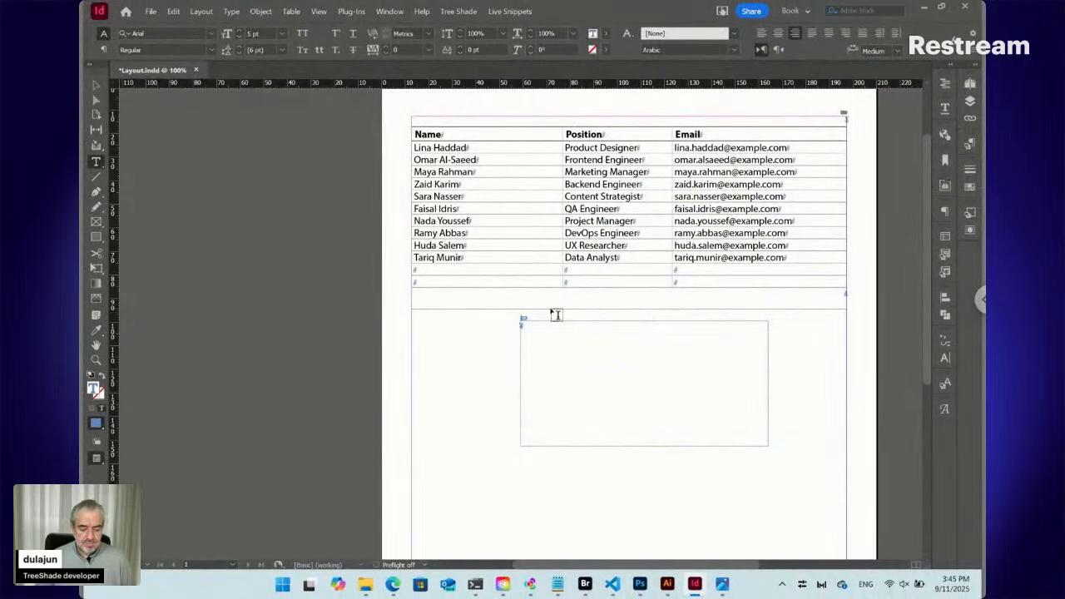
- Check the Links folder in Adobe Bridge, return to InDesign and set the lower snippet's dynamic content to .$/Links/contacts*:Key:\r:2:,:1
left_click(585, 584)
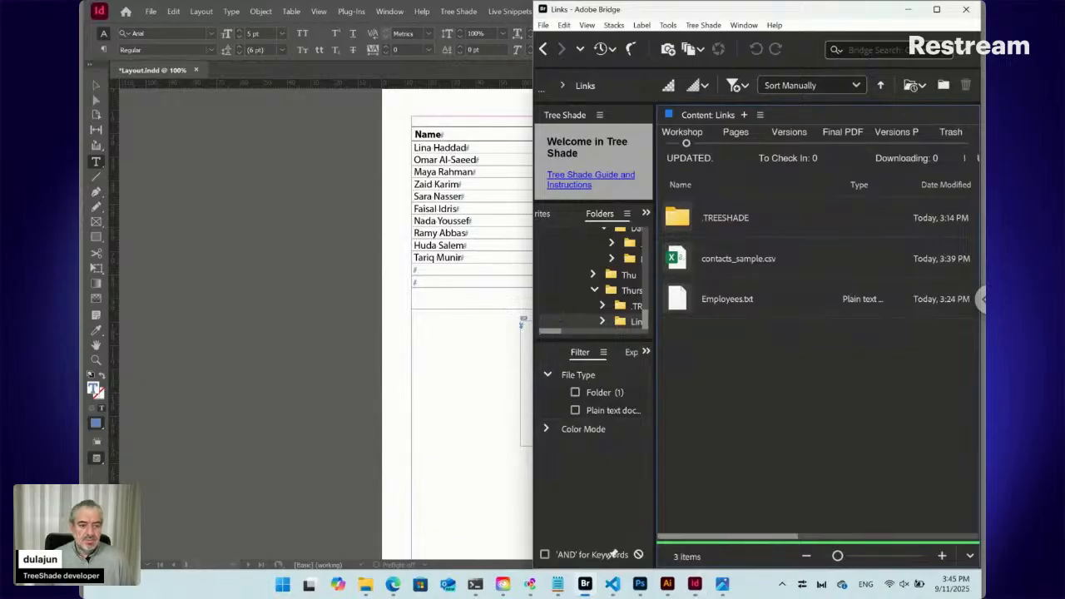
left_click(694, 584)
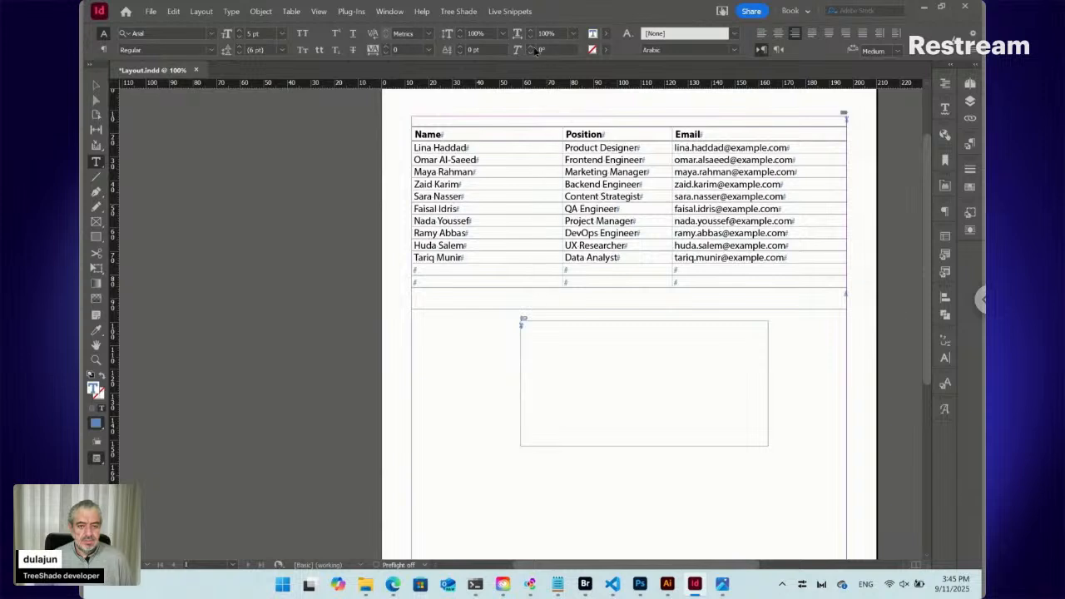
left_click(521, 12)
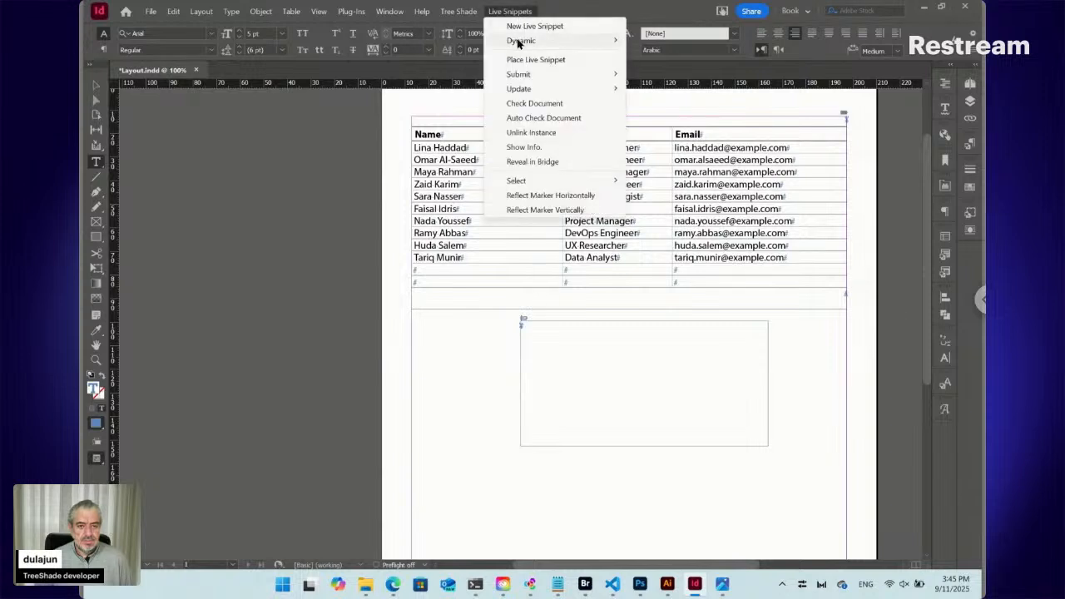
mouse_move(518, 42)
left_click(656, 53)
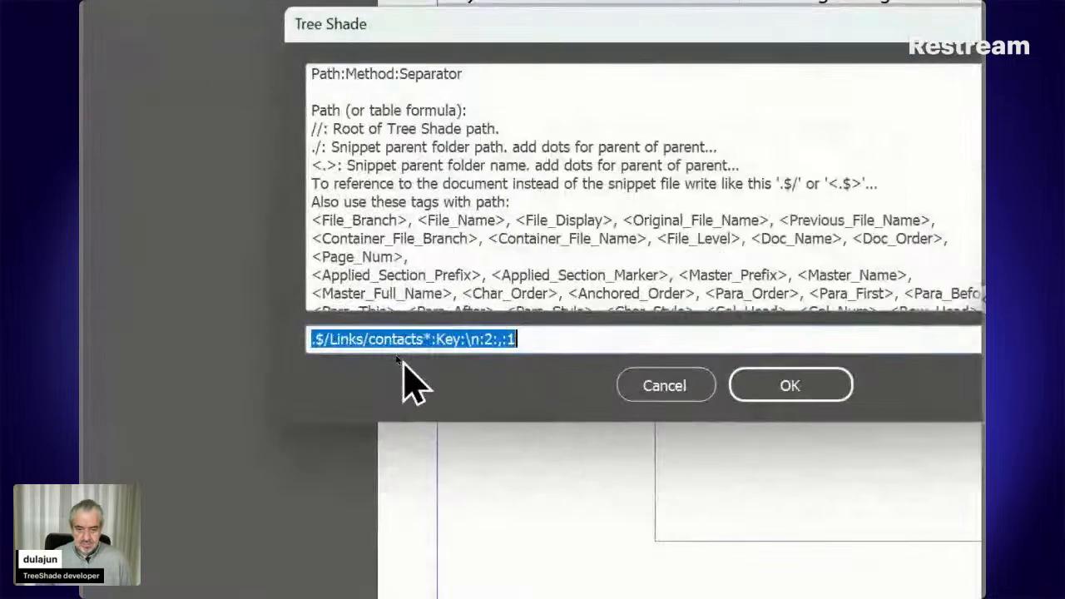
left_click(401, 345)
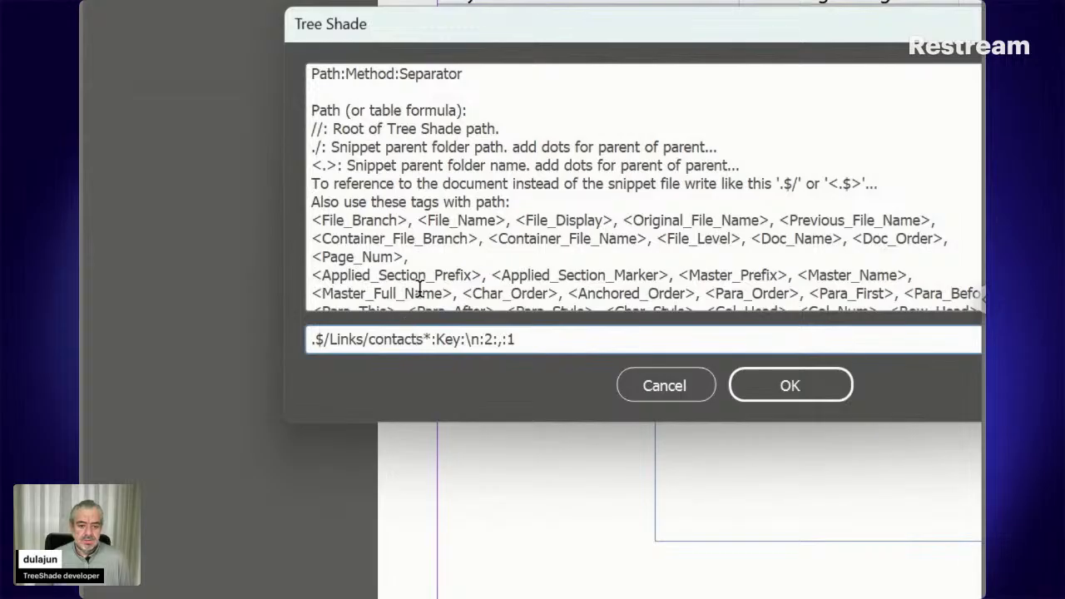
key("Right")
key("Right")
key("Right")
key("Right")
key("Right")
key("Right")
key("Right")
key("Right")
key("shift+Right")
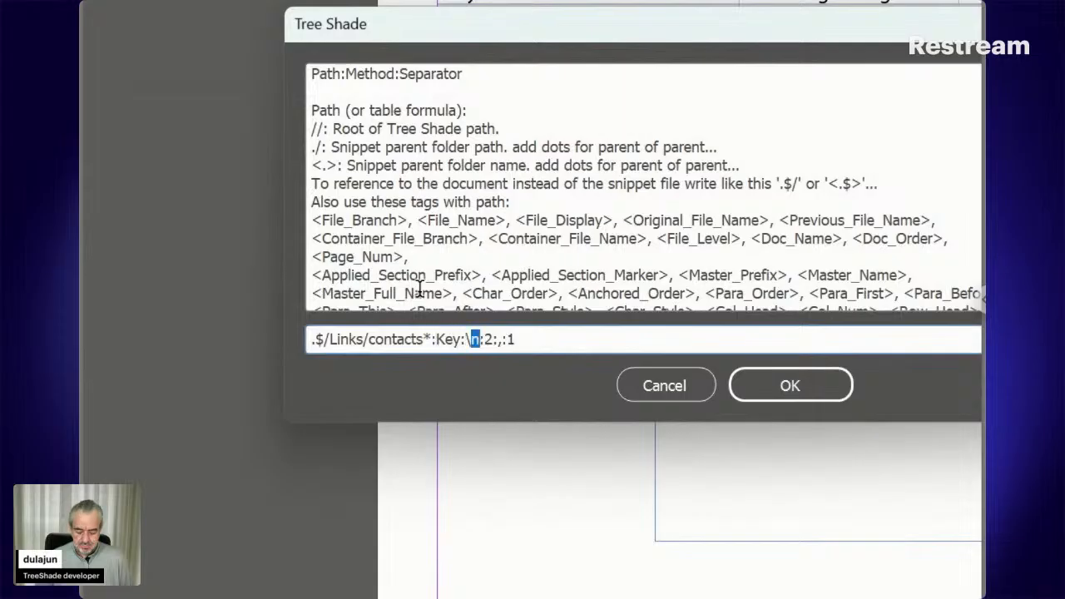
type("r")
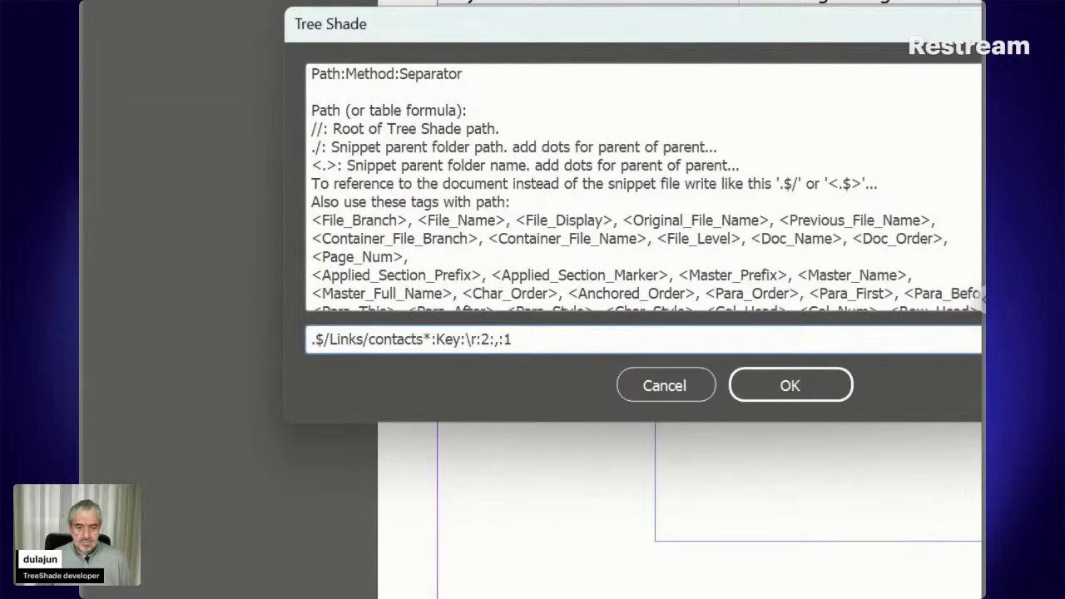
type(":")
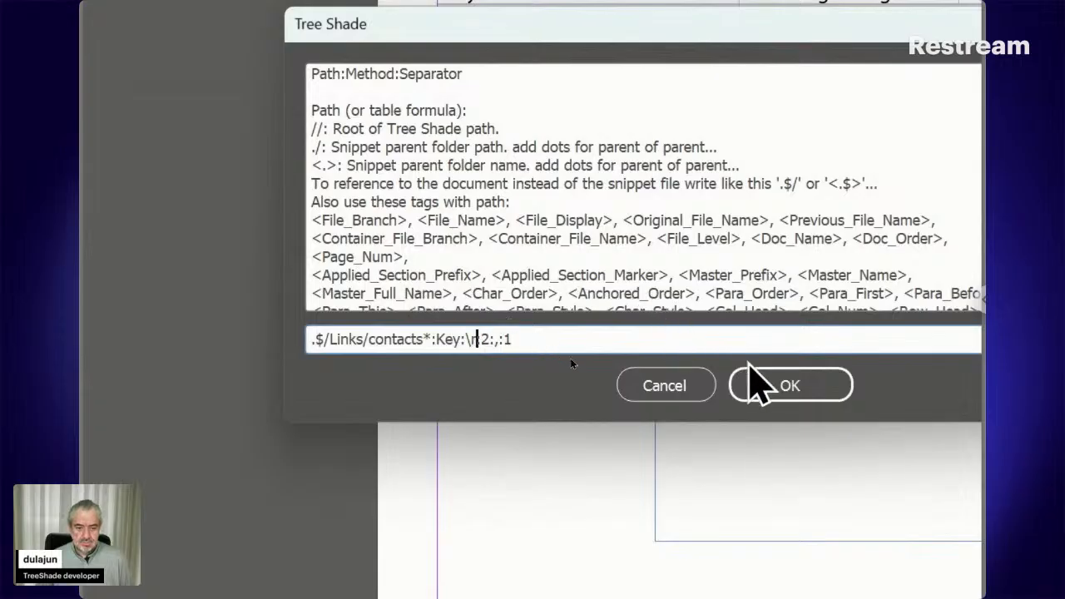
left_click(762, 388)
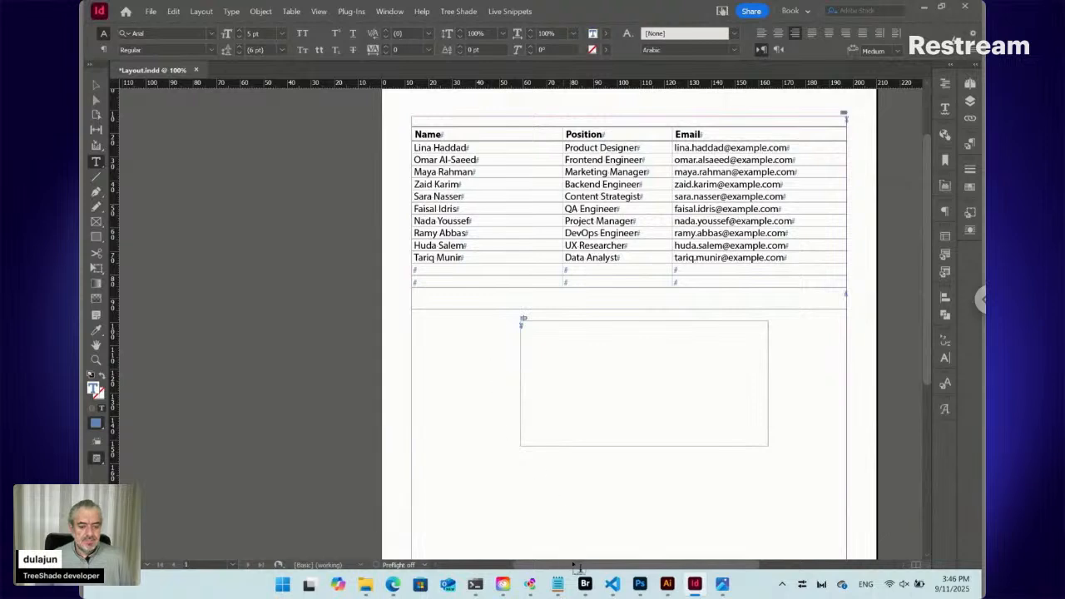
- Open contacts_sample.csv from the Links folder in Adobe Bridge and copy its entire content in the code editor
left_click(613, 553)
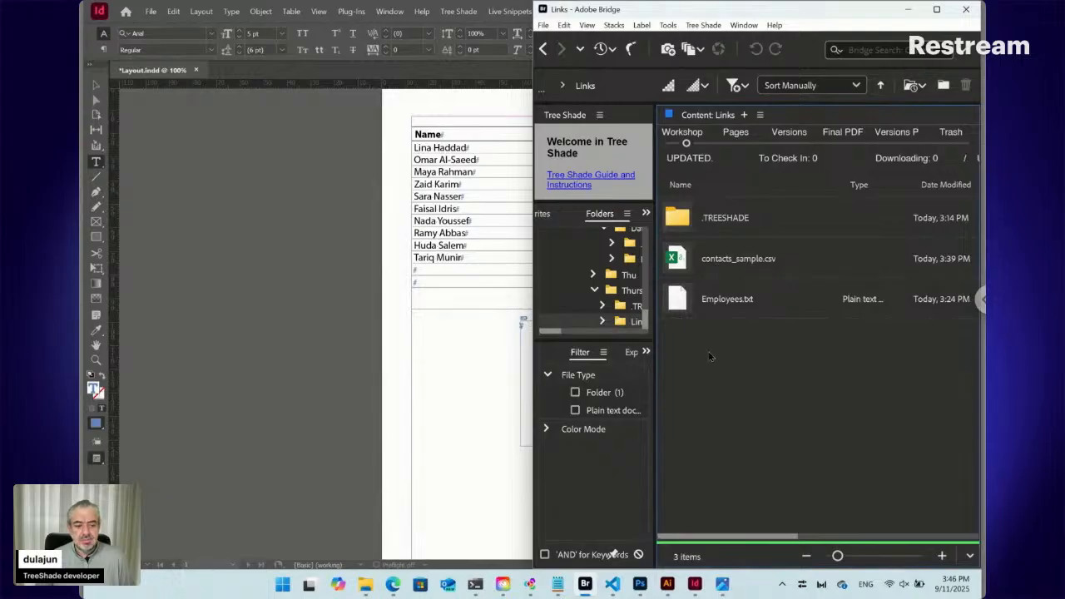
left_click_drag(679, 260, 569, 226)
key("alt+Tab")
key("alt+Tab")
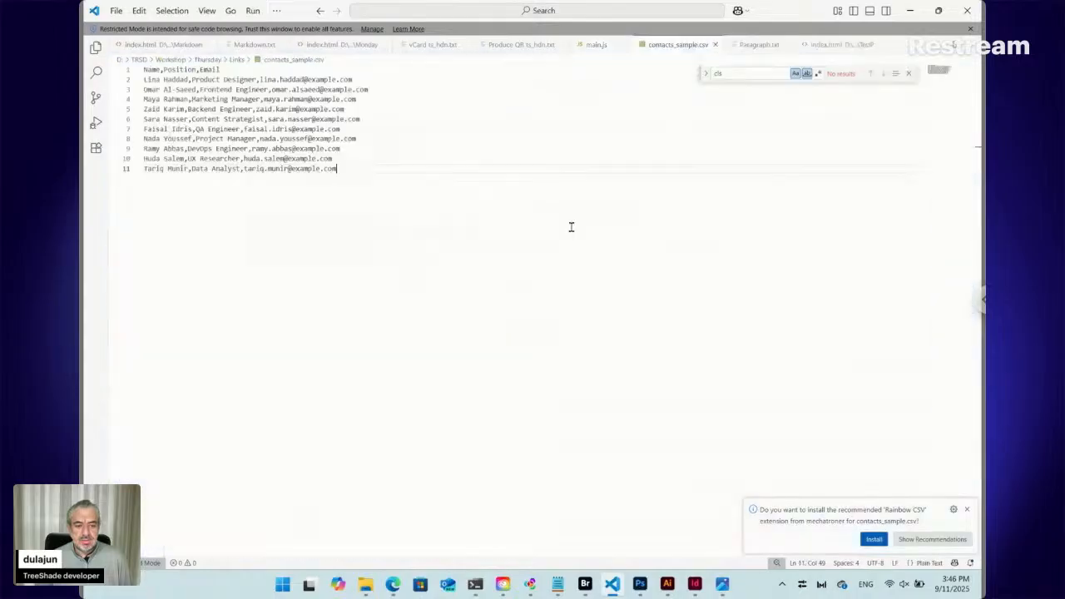
key("ctrl+a")
key("ctrl+c")
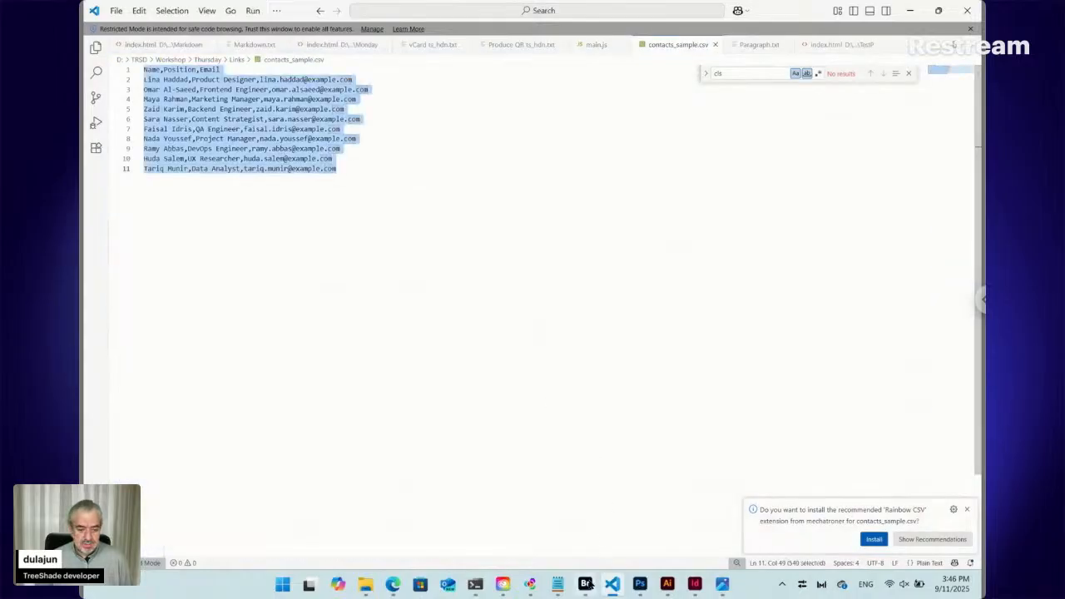
- Switch to Adobe Bridge and replace the content of Employees.txt with the copied contacts data
left_click(586, 584)
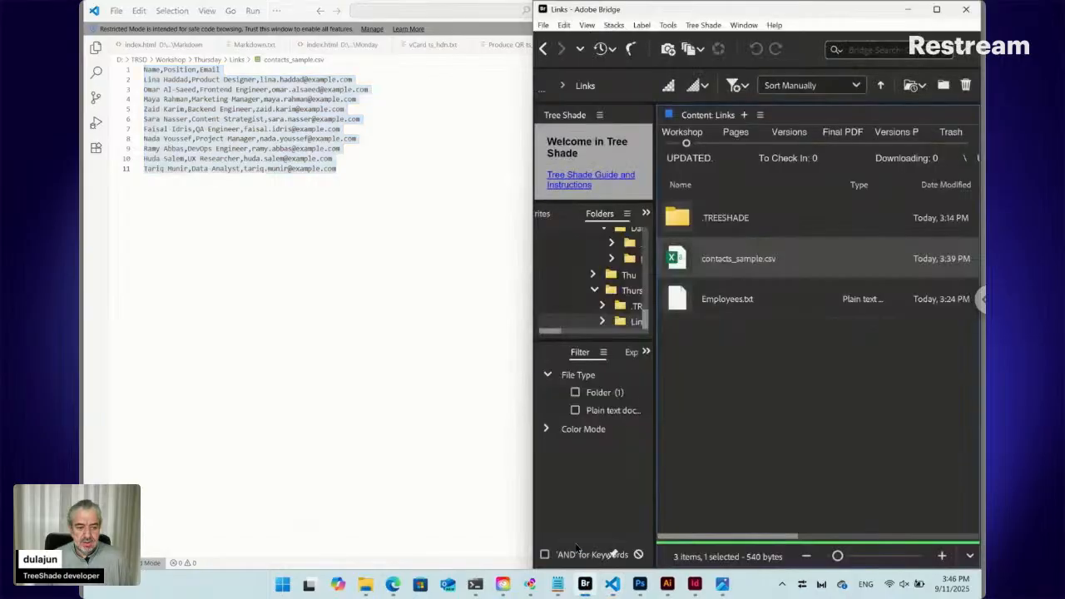
left_click(684, 302)
double_click(684, 302)
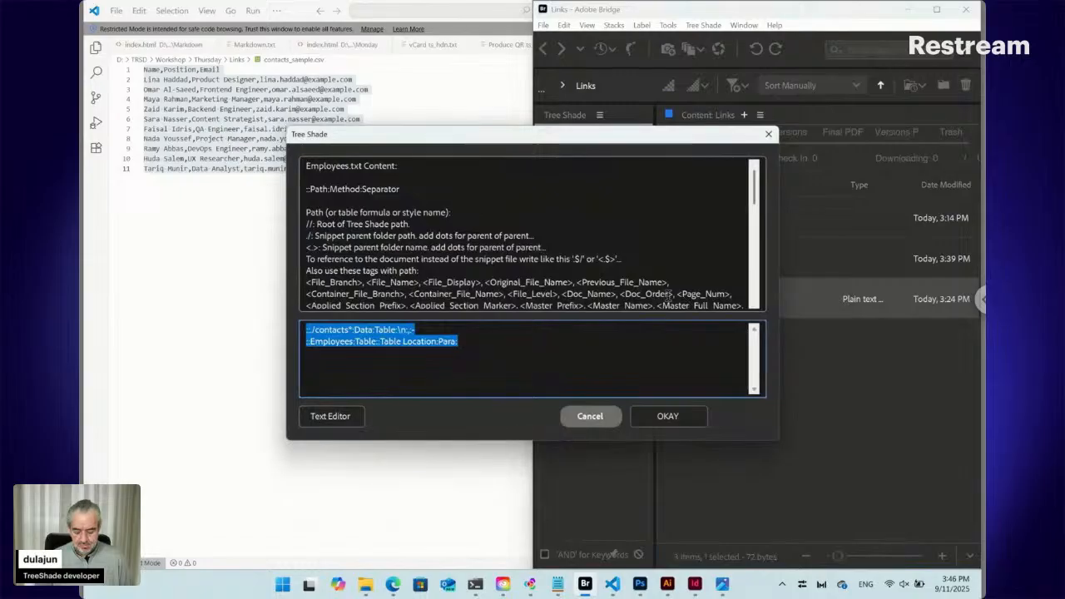
key("ctrl+v")
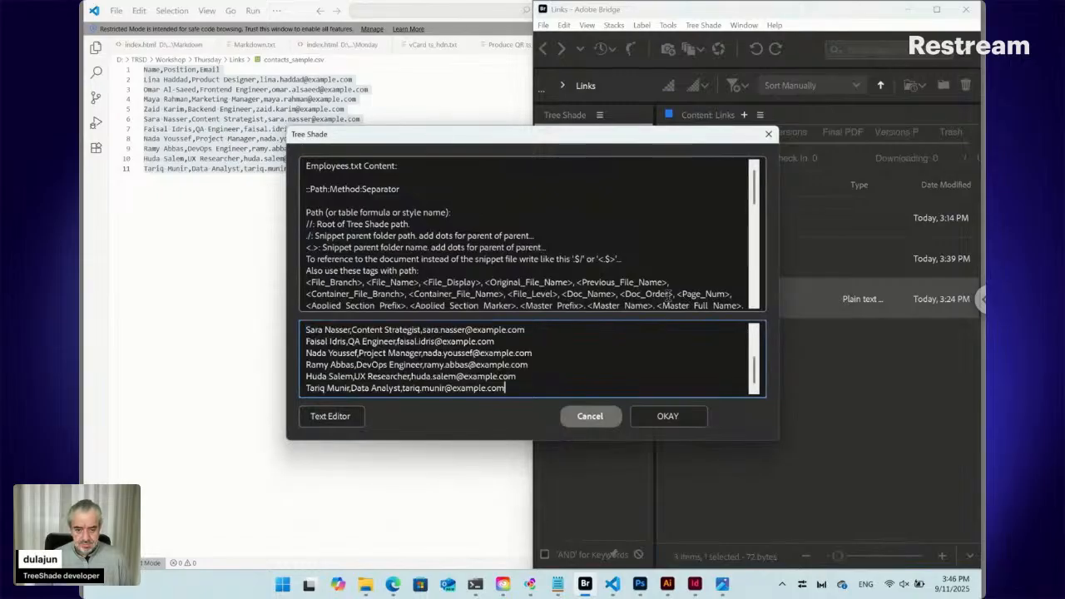
left_click(684, 418)
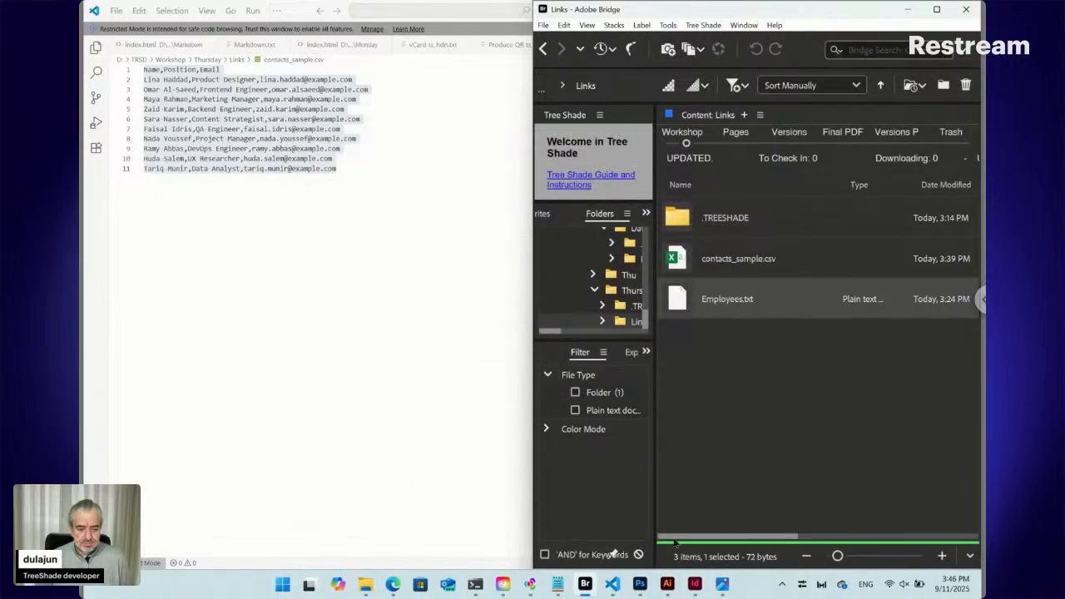
- Return to InDesign and run a live snippet update on the layout
left_click(695, 583)
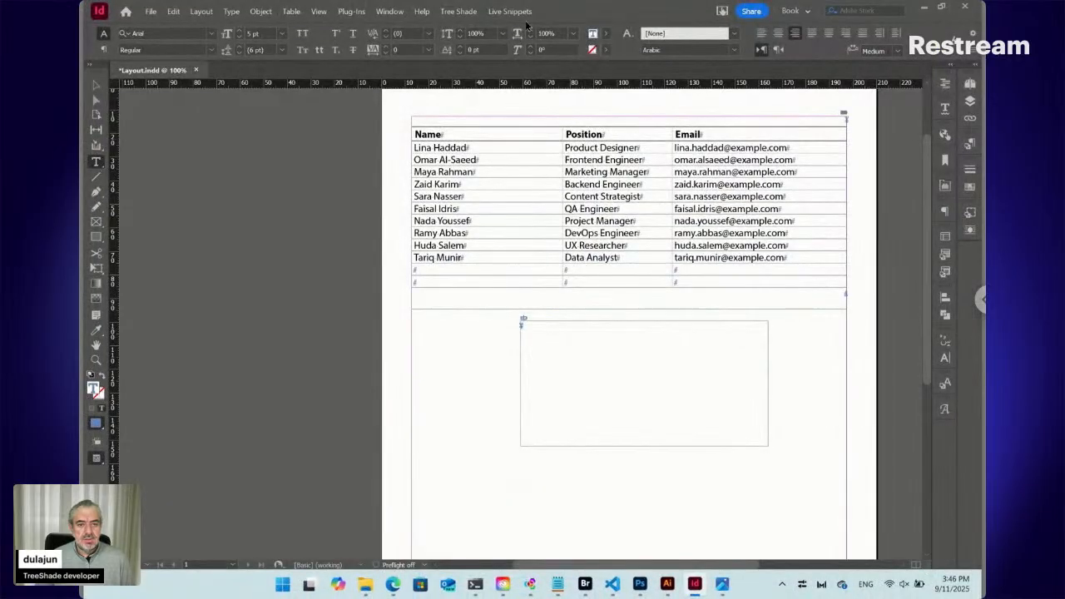
left_click(511, 12)
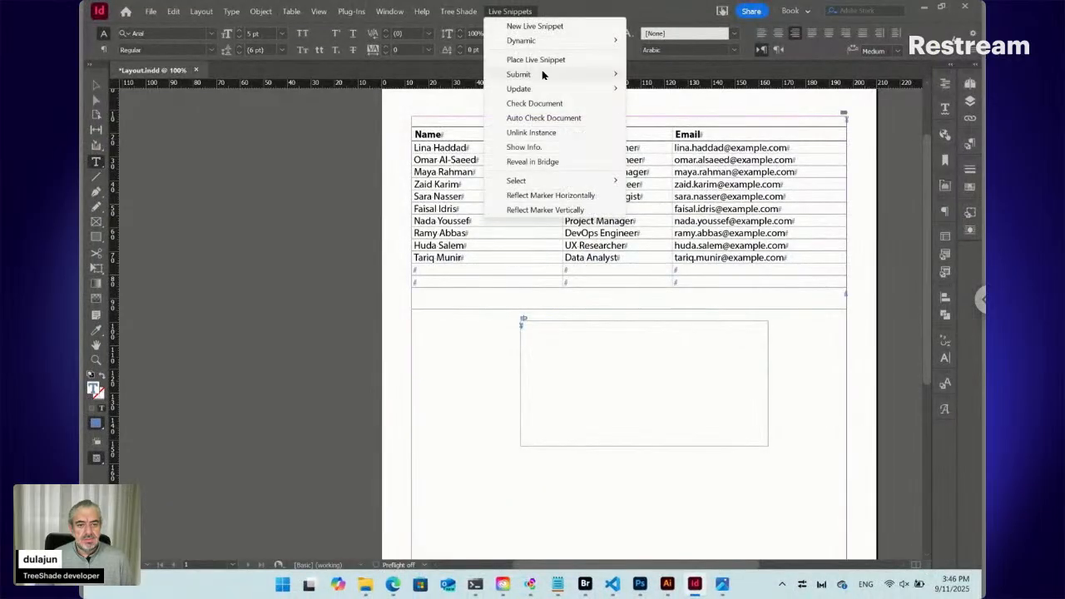
mouse_move(544, 89)
left_click(637, 92)
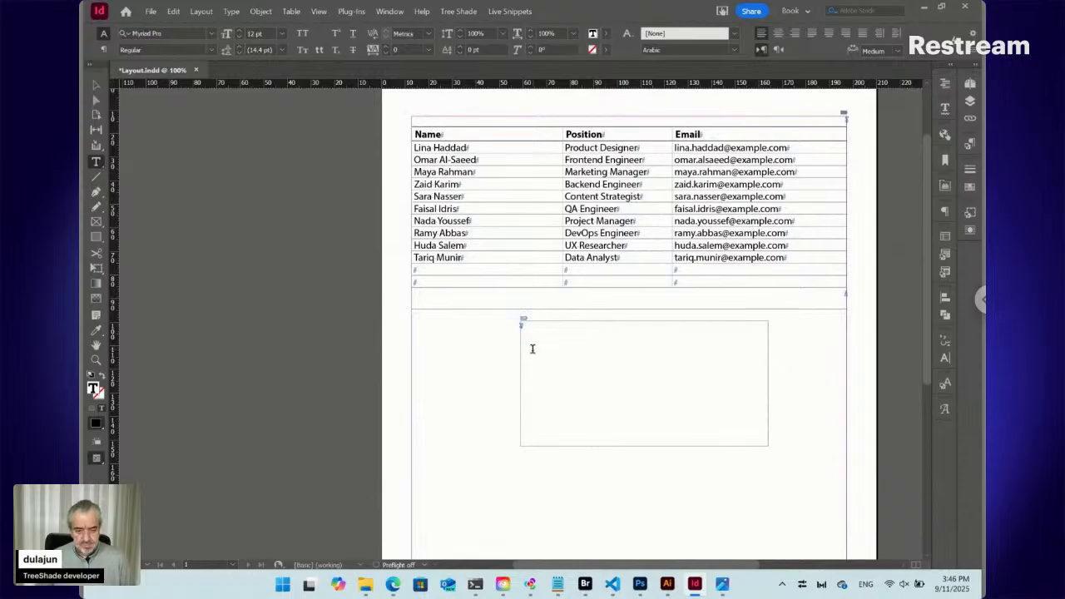
- Change the file name in the lower snippet's dynamic content path to Employees*, giving .$/Links/Employees*:Key:\r:2:,:1
key("ctrl+equal")
key("ctrl+equal")
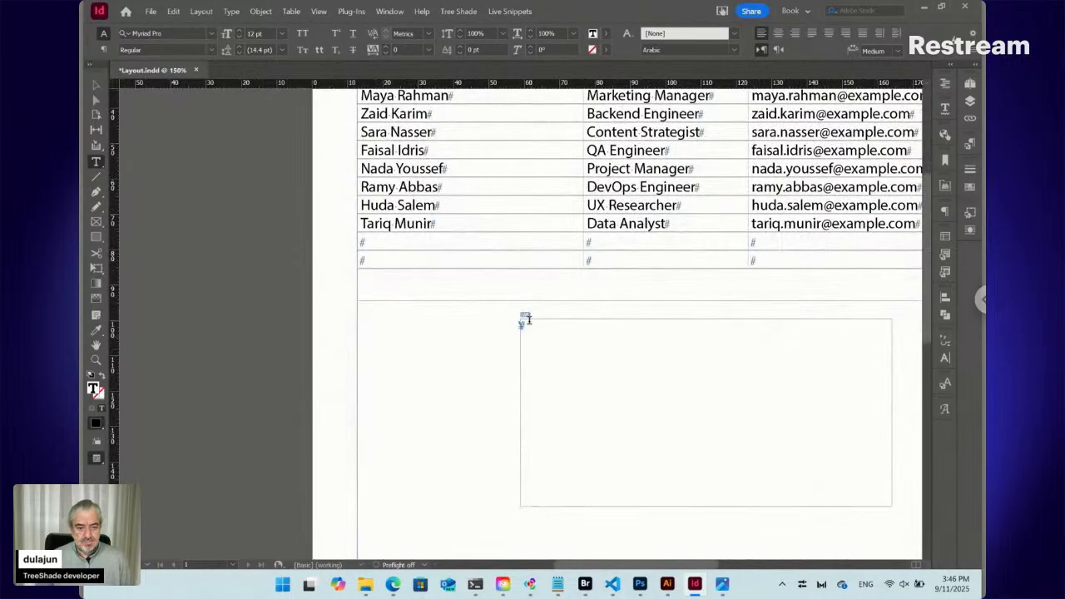
left_click(525, 314)
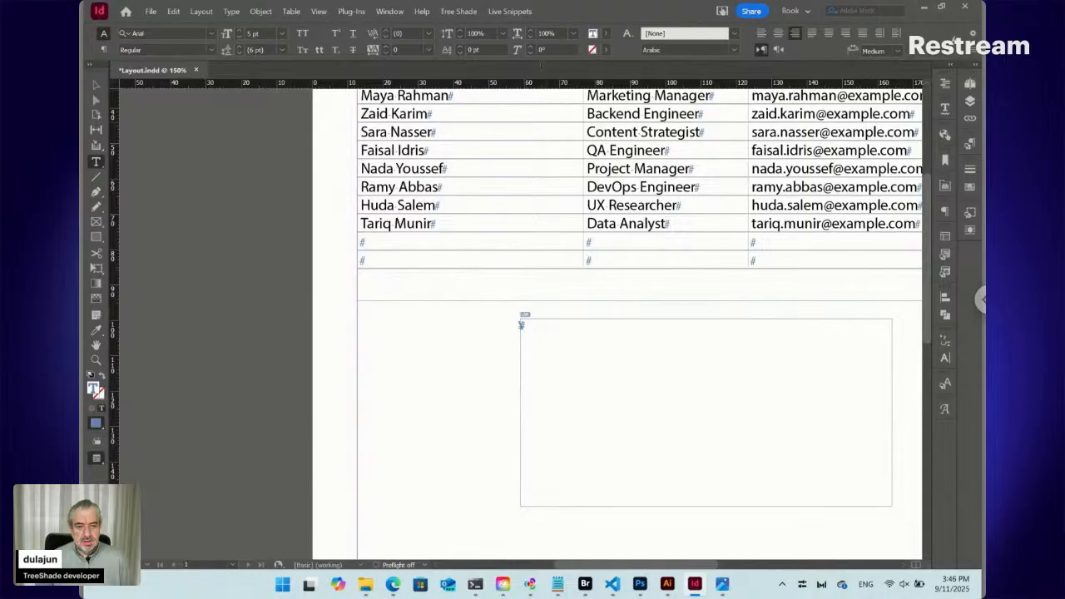
left_click(510, 11)
mouse_move(584, 40)
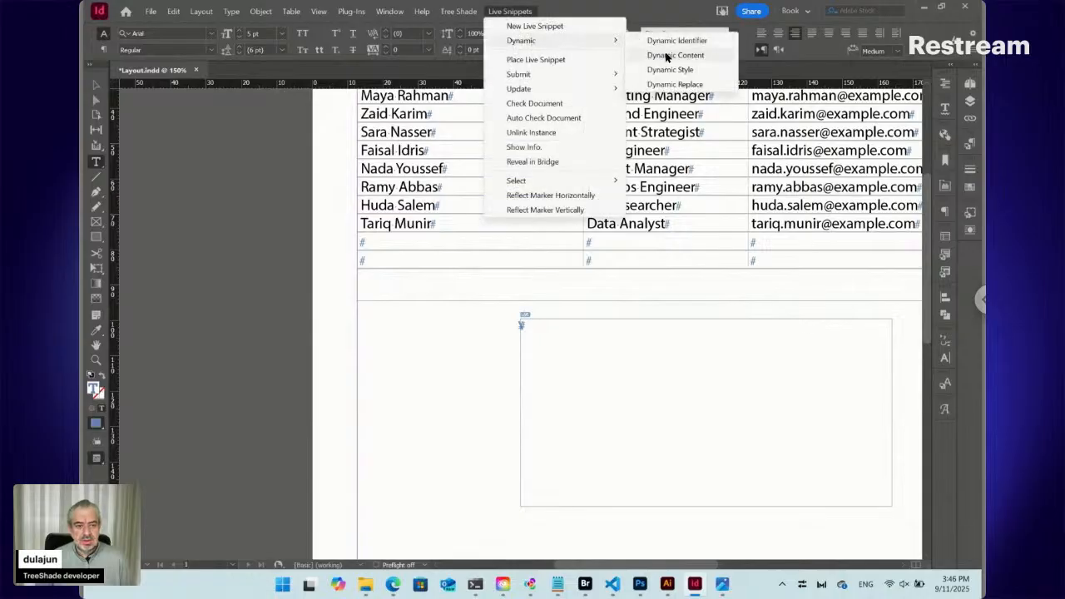
left_click(665, 56)
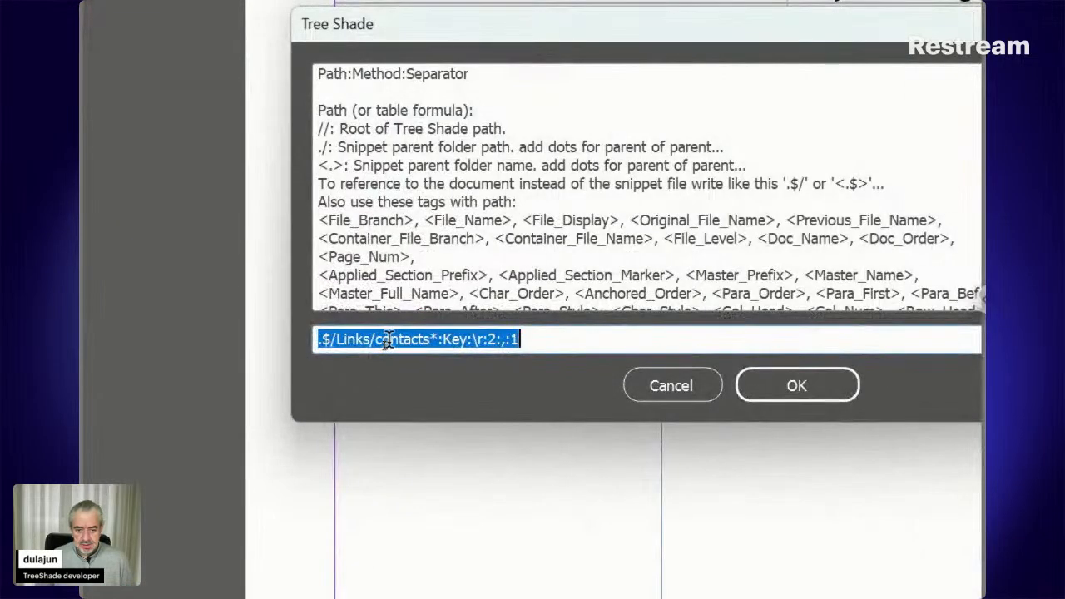
left_click(381, 344)
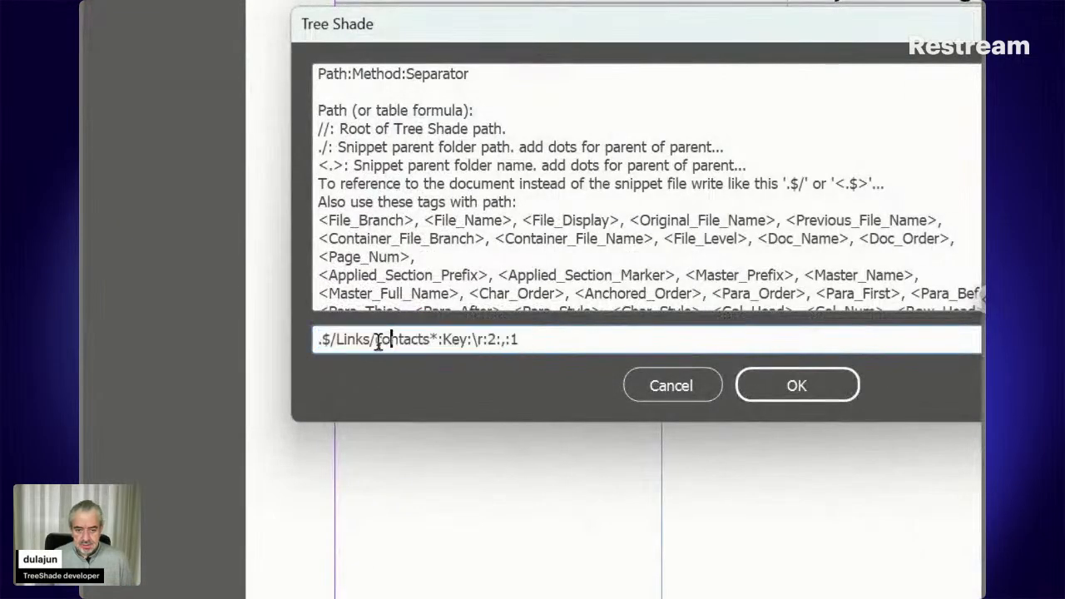
left_click_drag(376, 341, 431, 339)
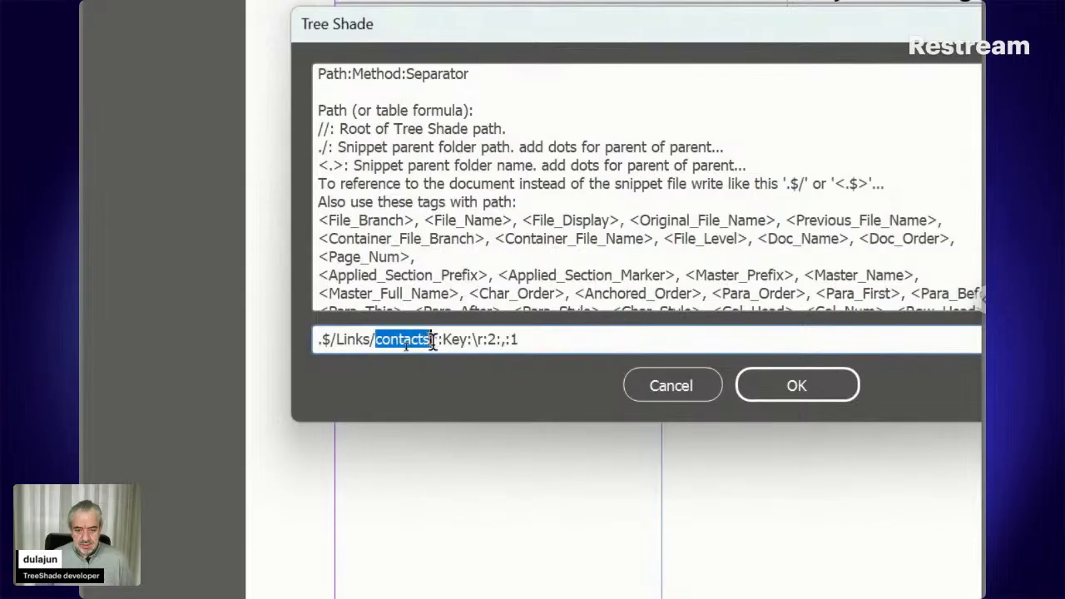
type("Employ")
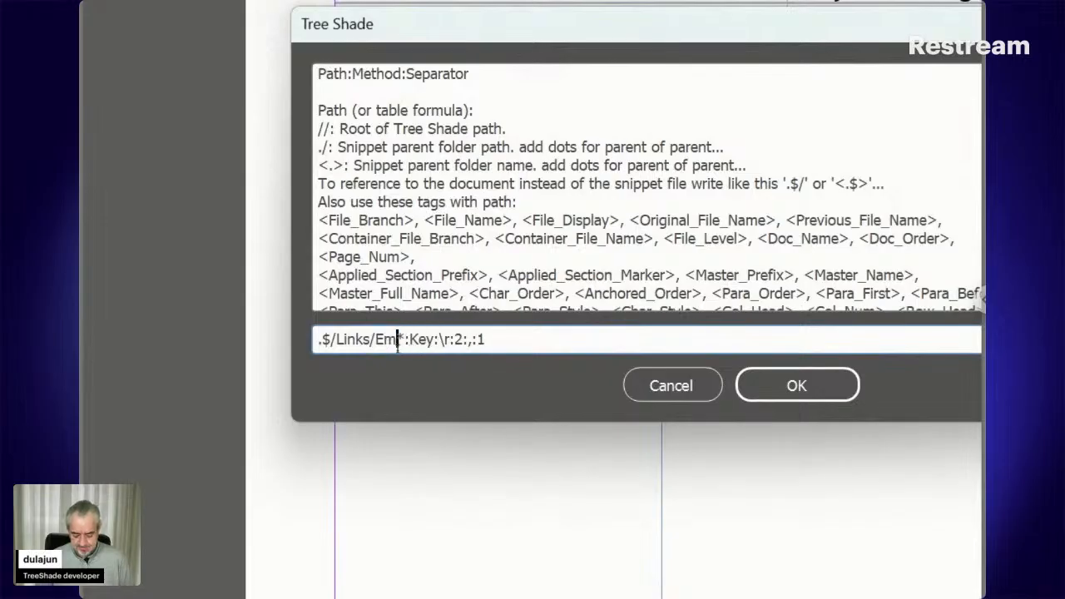
type("ee")
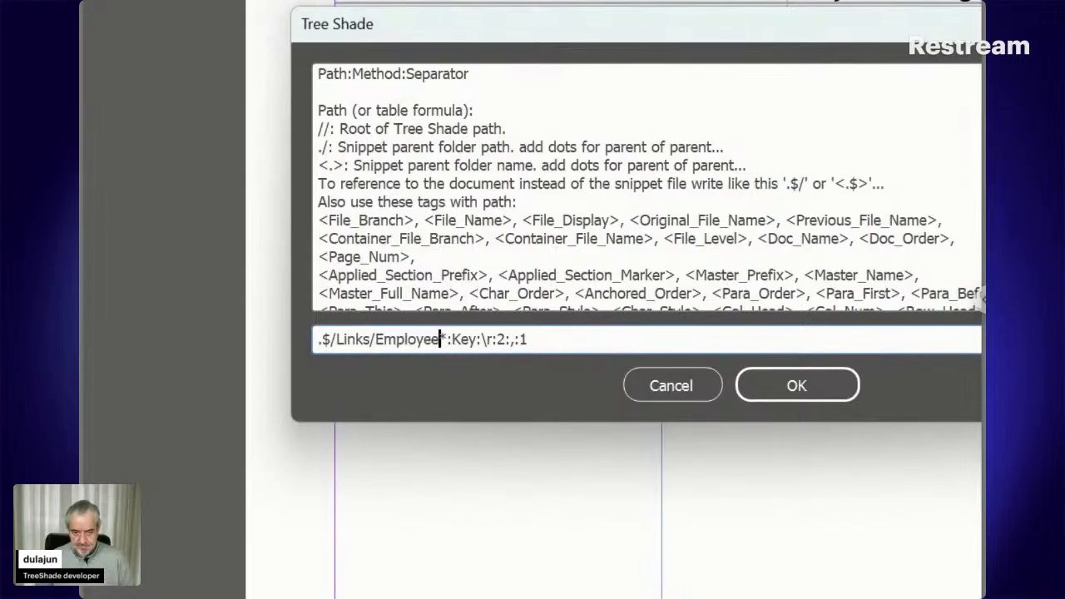
type("s")
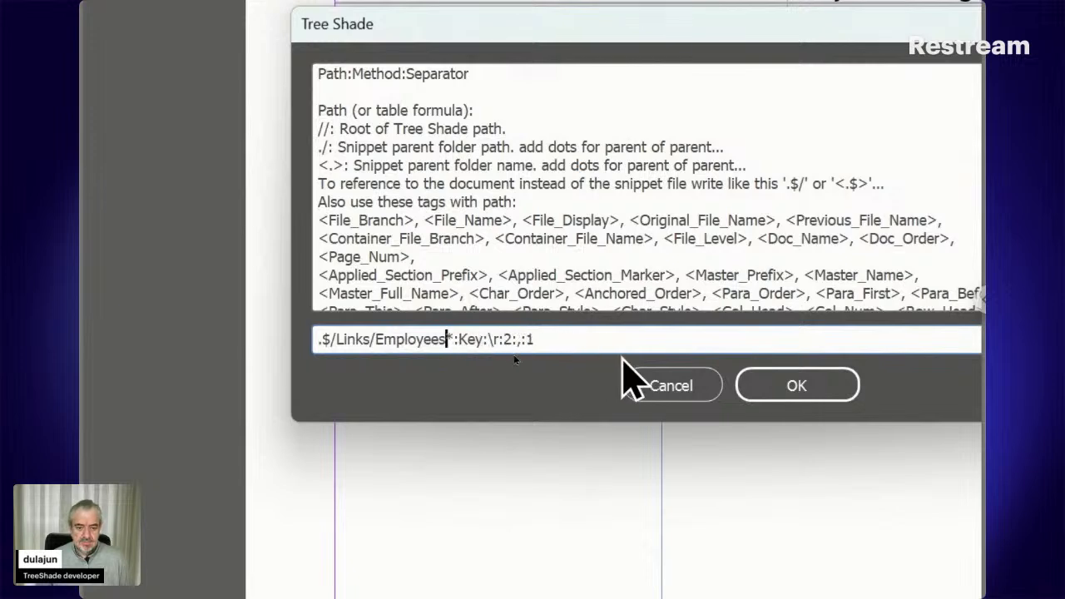
left_click(748, 378)
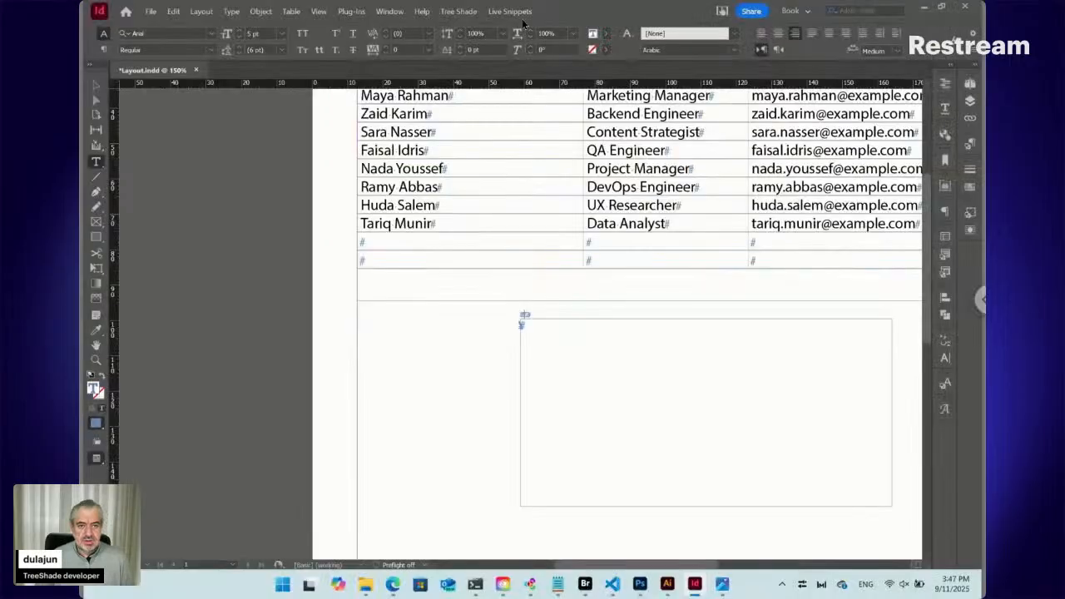
- Set the row separator in the lower snippet's dynamic content to \n, giving .$/Links/Employees*:Key:\n:2:,:1
left_click(509, 11)
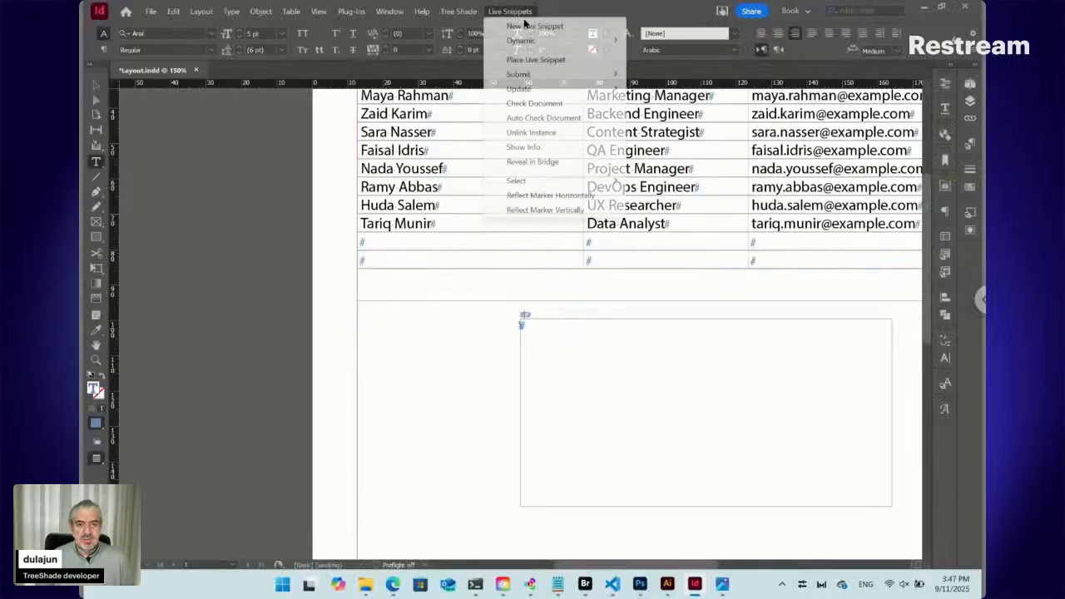
mouse_move(582, 40)
left_click(676, 56)
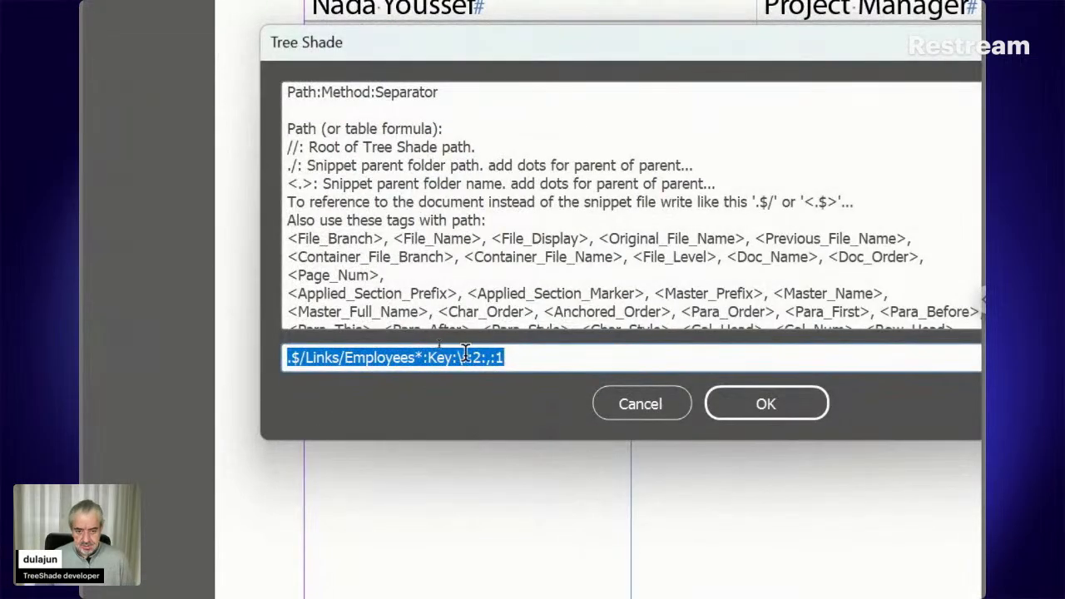
left_click(439, 345)
left_click_drag(468, 356, 464, 359)
type("n")
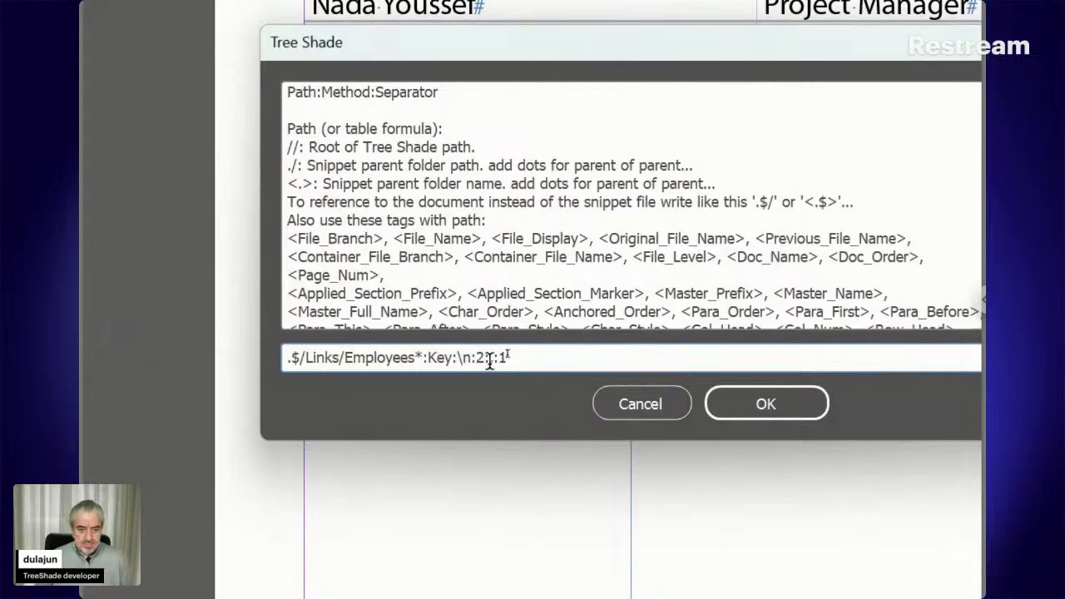
left_click(767, 402)
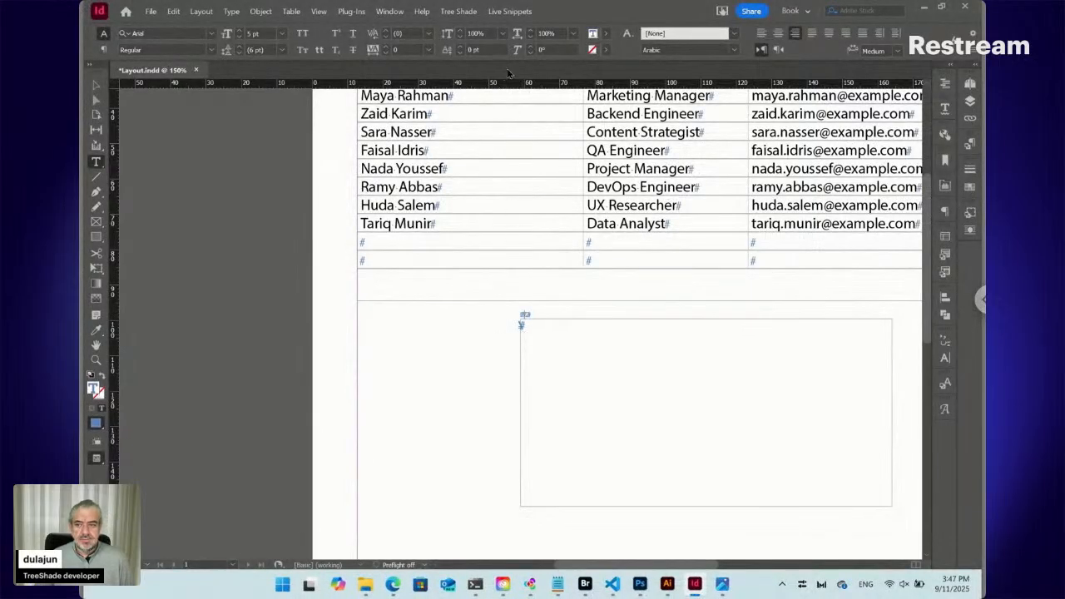
- Reopen the lower snippet's dynamic content, examine its method, separators and column numbers, and cancel without changing it
left_click(512, 12)
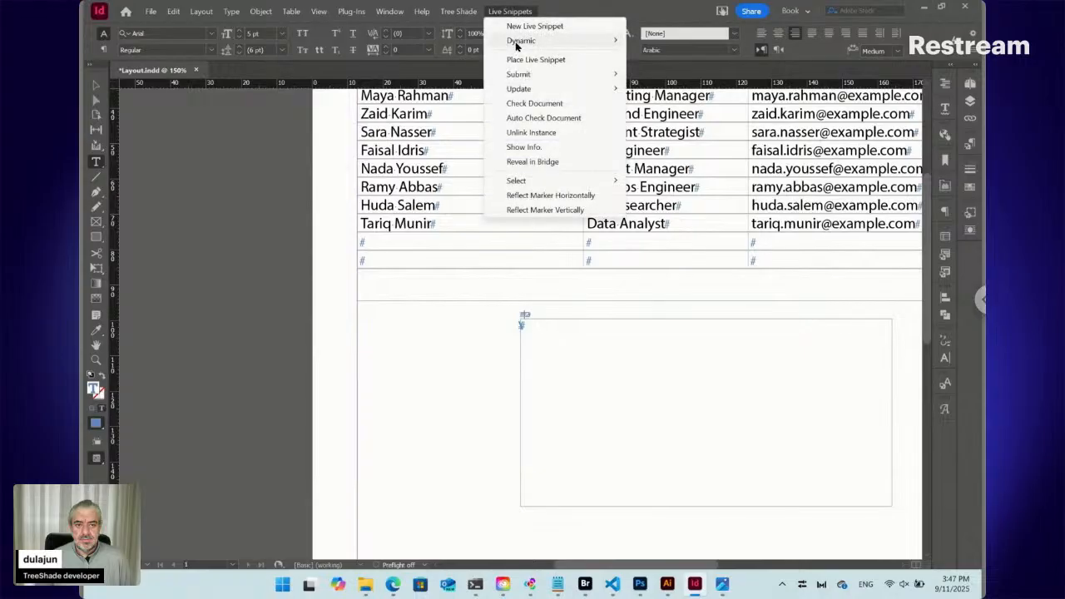
mouse_move(532, 40)
left_click(679, 56)
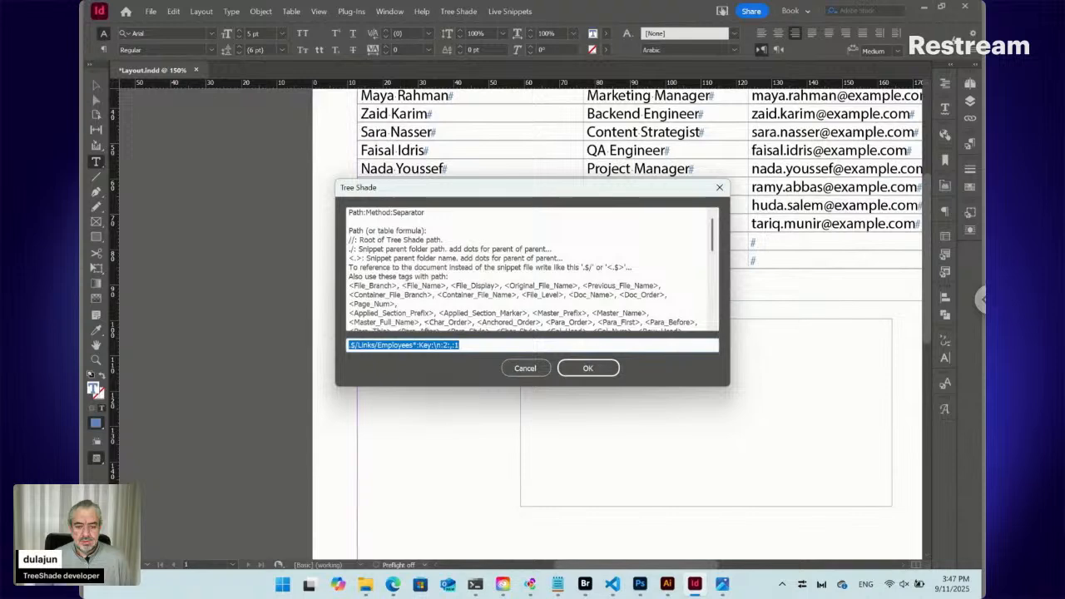
key("End")
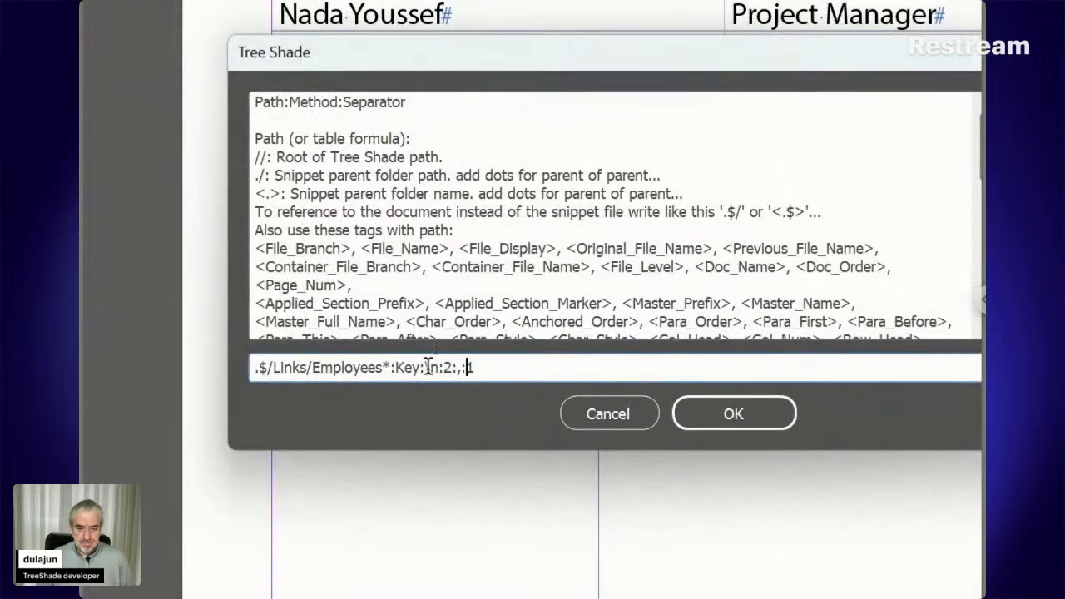
left_click(424, 371)
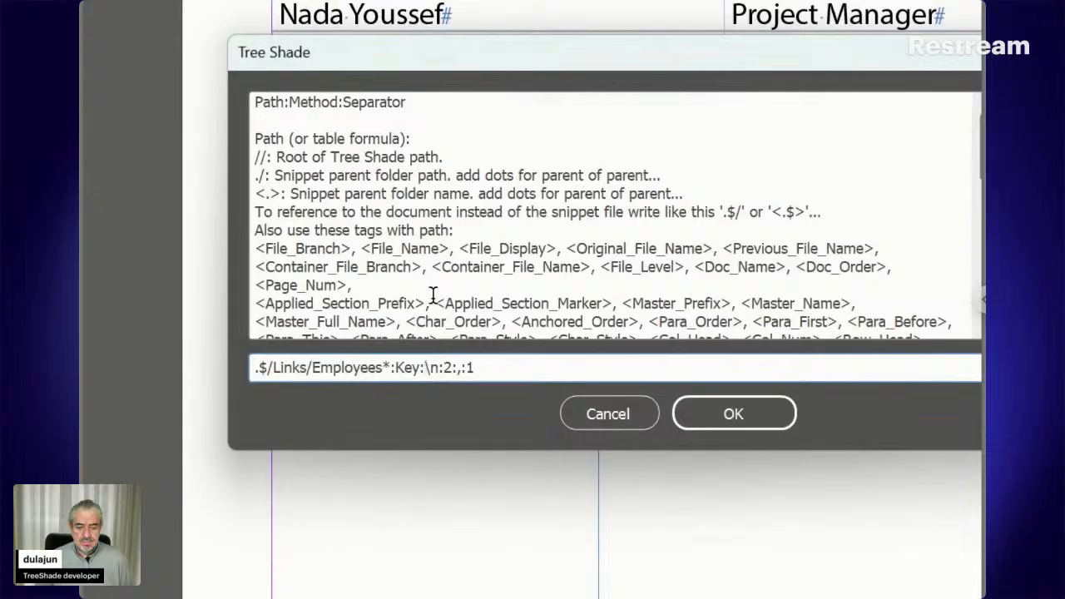
key("Right")
type(":")
key("Right")
type(":,")
key("Right")
key("Right")
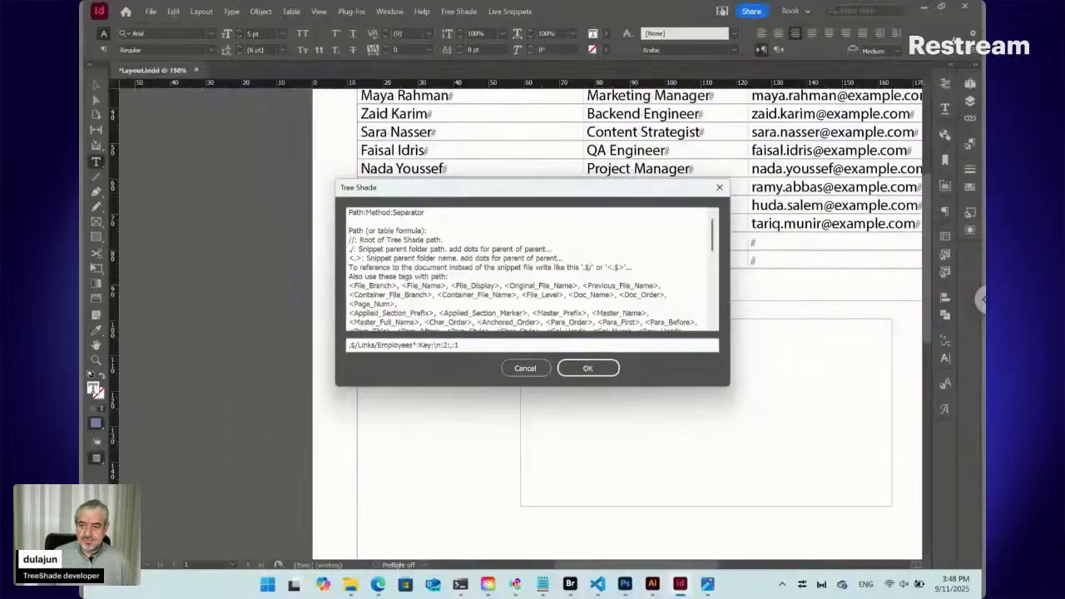
left_click(525, 368)
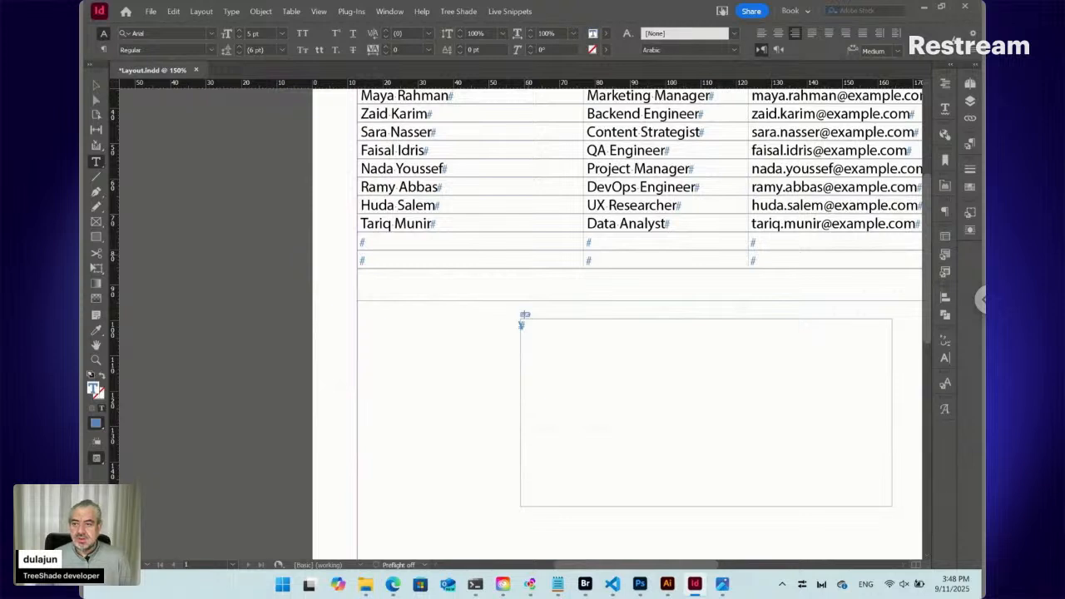
- Examine the path, method and separators in the employee table snippet's dynamic content, and cancel without changing it
key("ctrl+0")
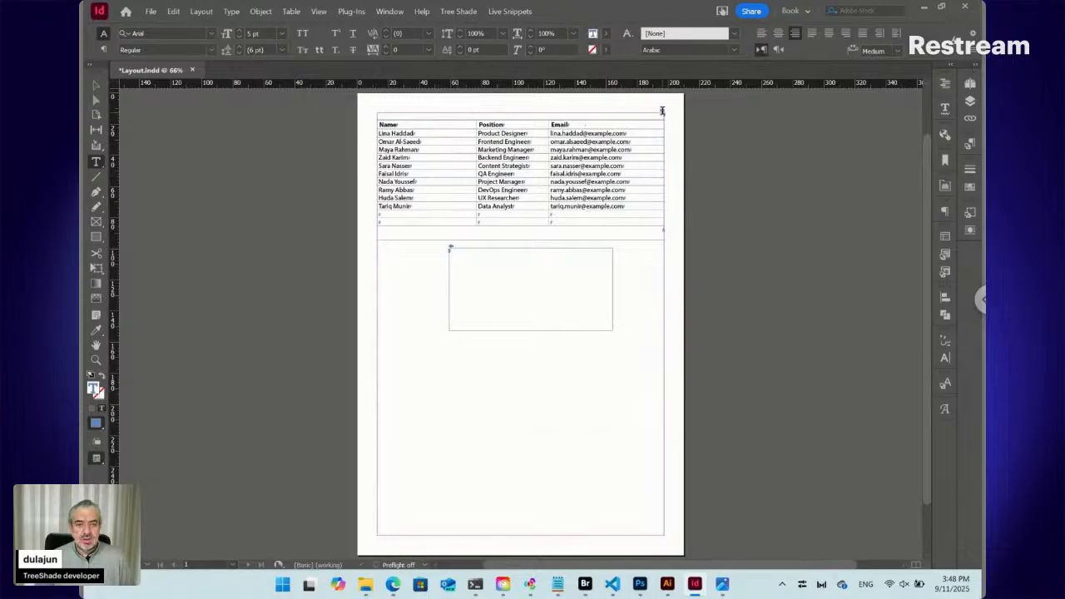
left_click(458, 11)
mouse_move(521, 41)
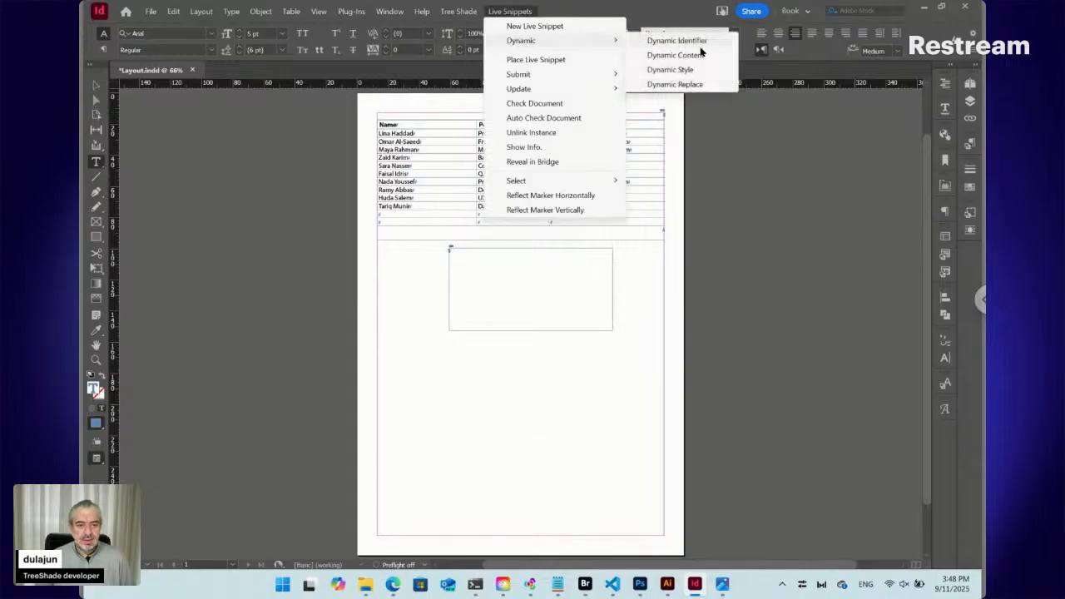
left_click(695, 57)
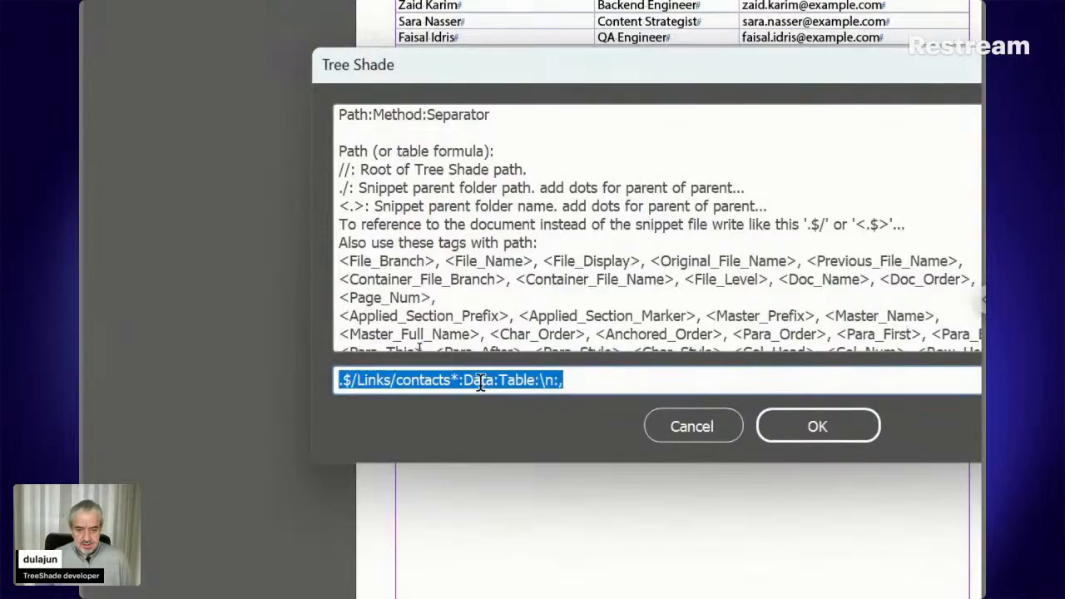
left_click(481, 381)
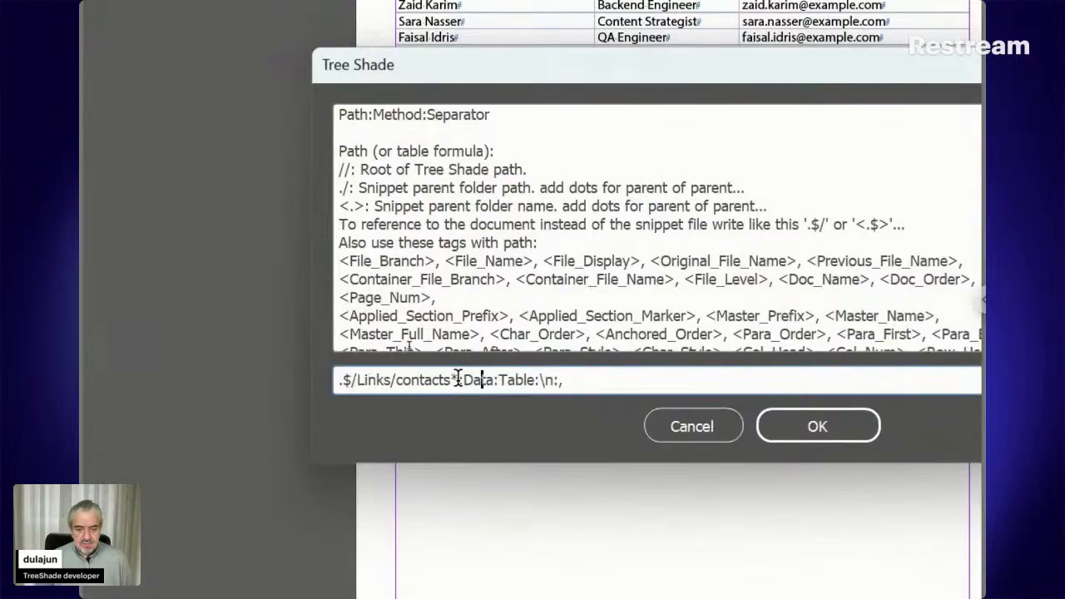
left_click_drag(458, 380, 333, 376)
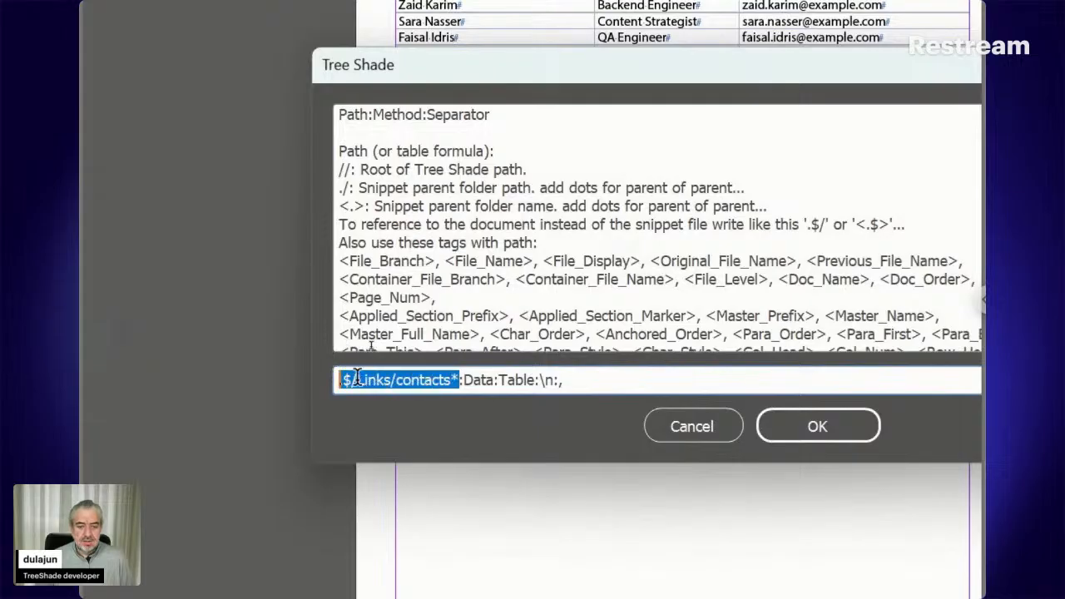
left_click(465, 380)
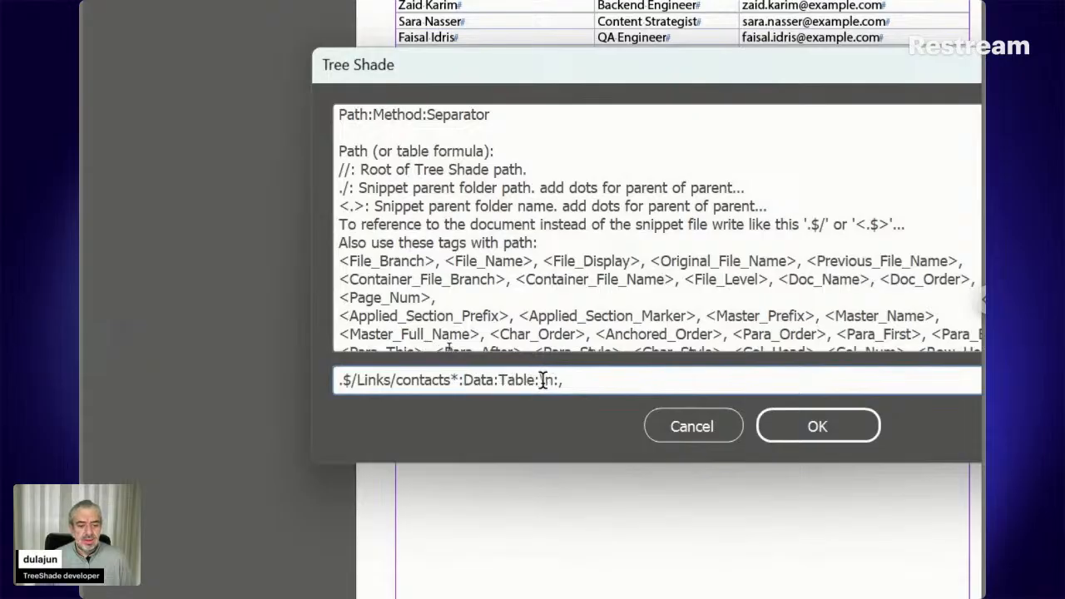
left_click_drag(540, 380, 576, 382)
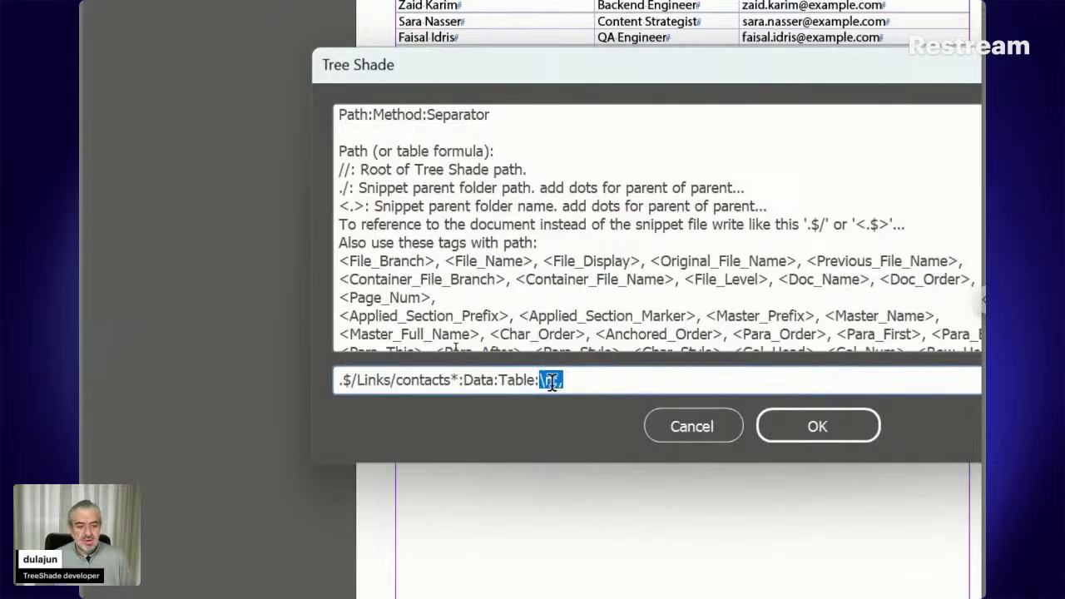
left_click(665, 420)
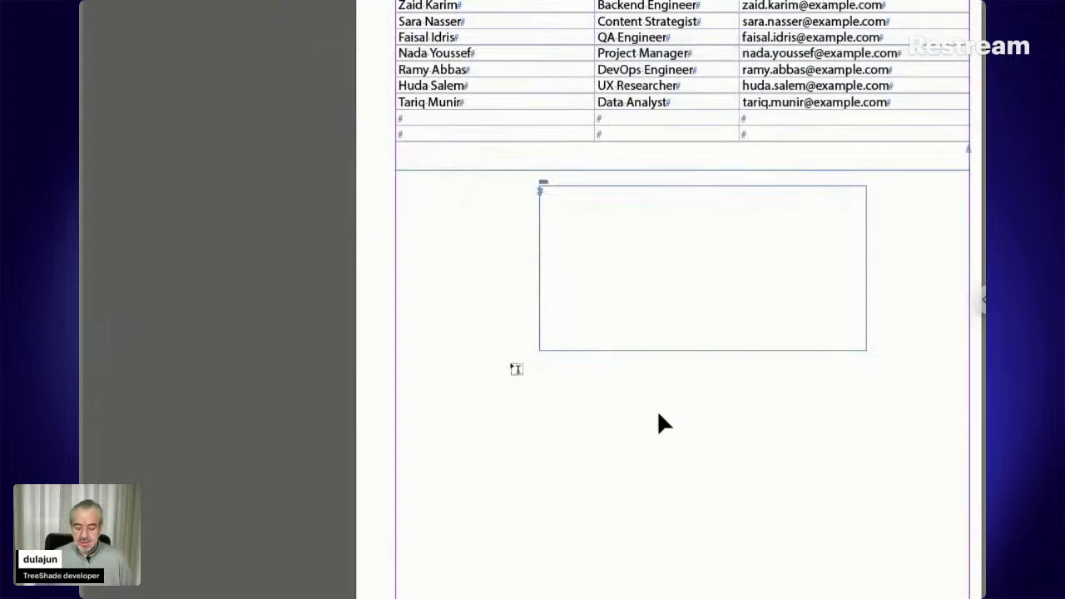